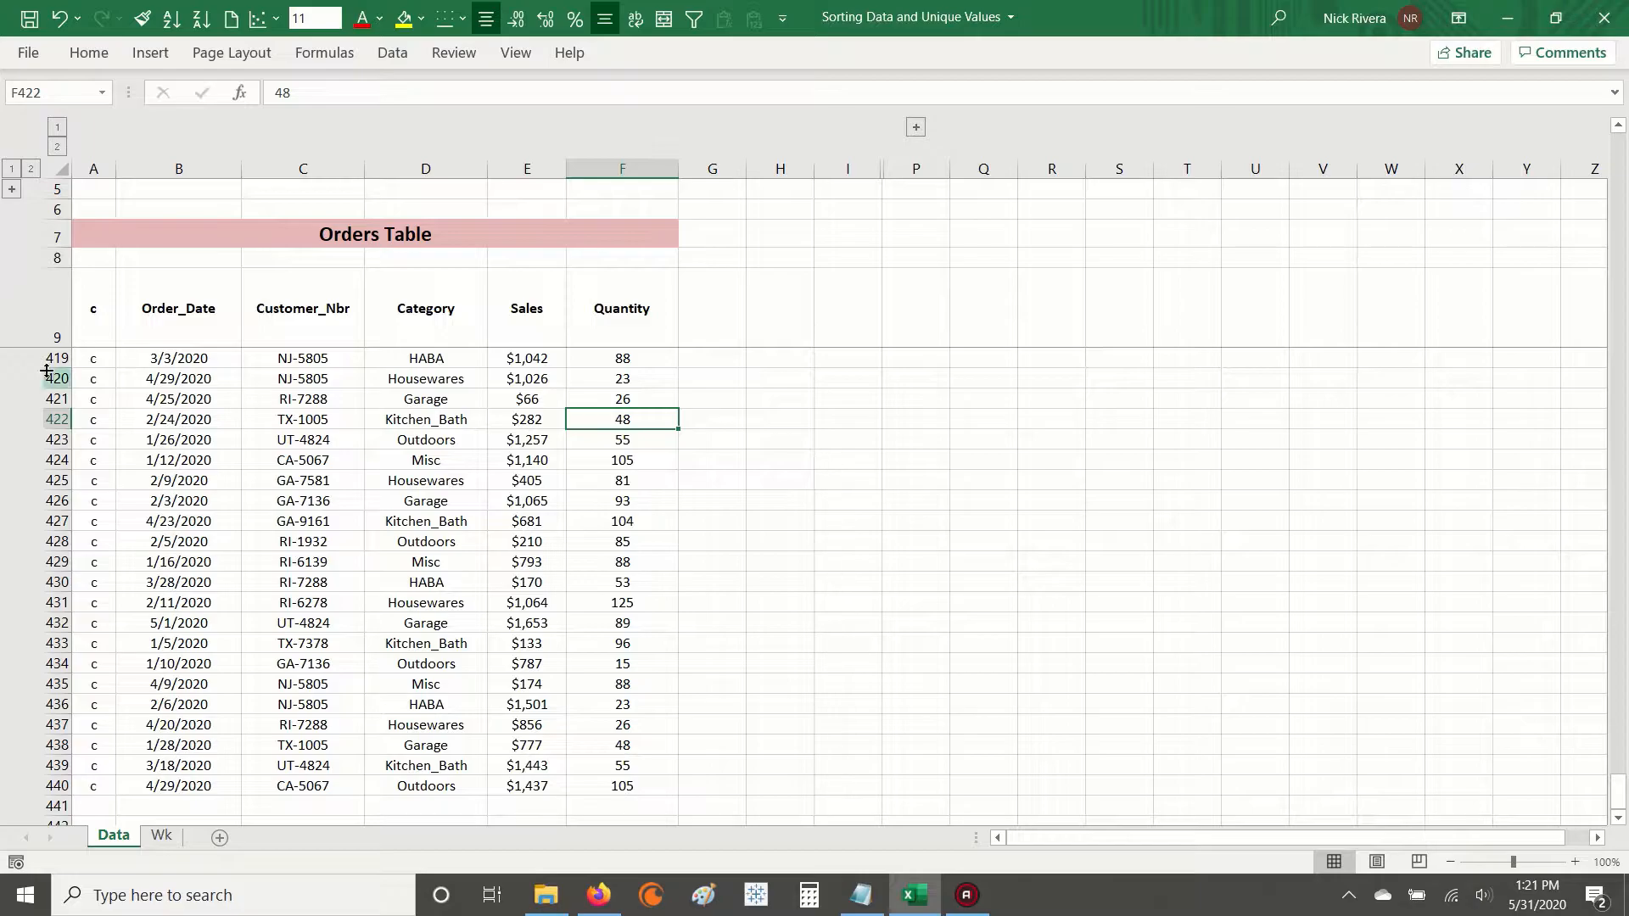
Display the data commands for the Orders Table and keep the ribbon permanently expanded.
{"action": "left_click", "coordinate": [97, 316]}
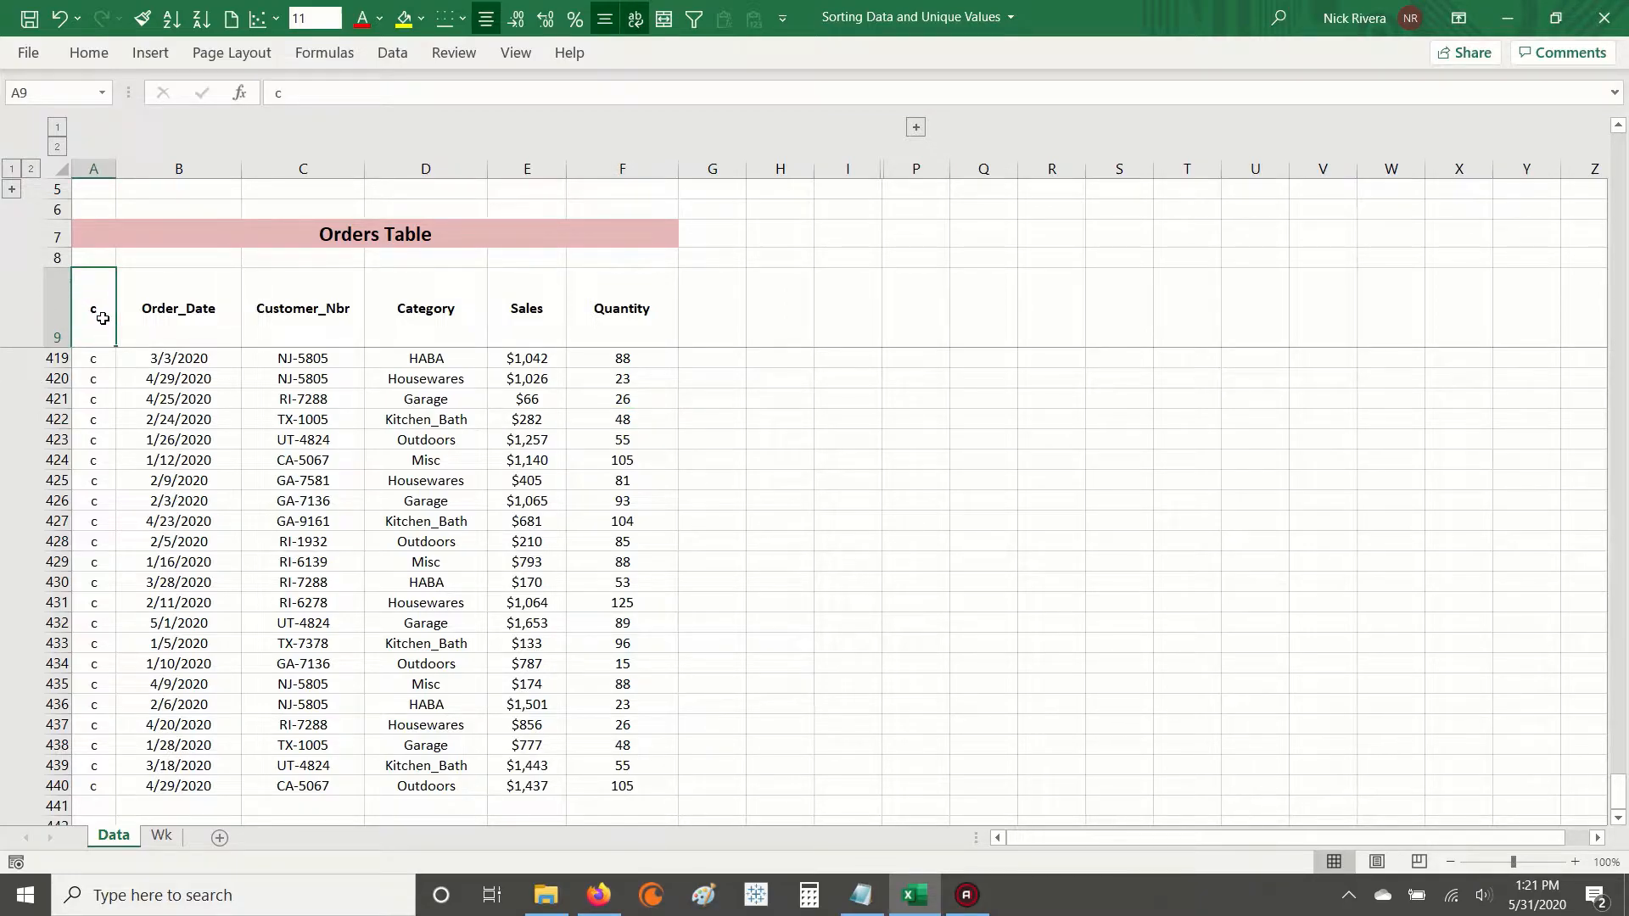
{"action": "left_click", "coordinate": [396, 59]}
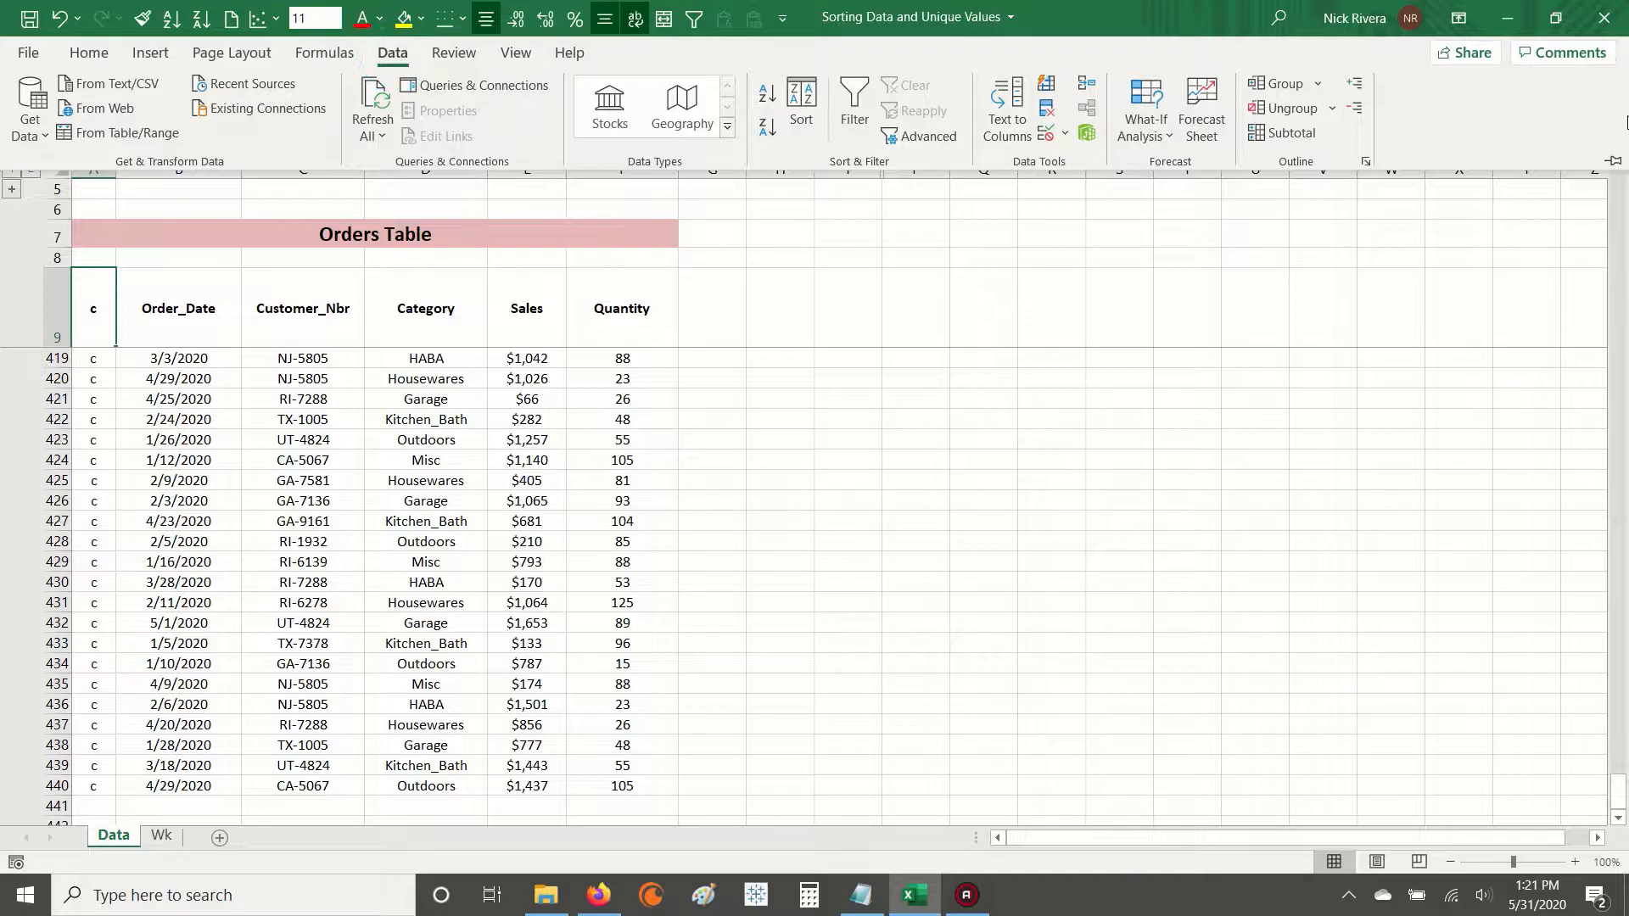
{"action": "left_click", "coordinate": [1612, 163]}
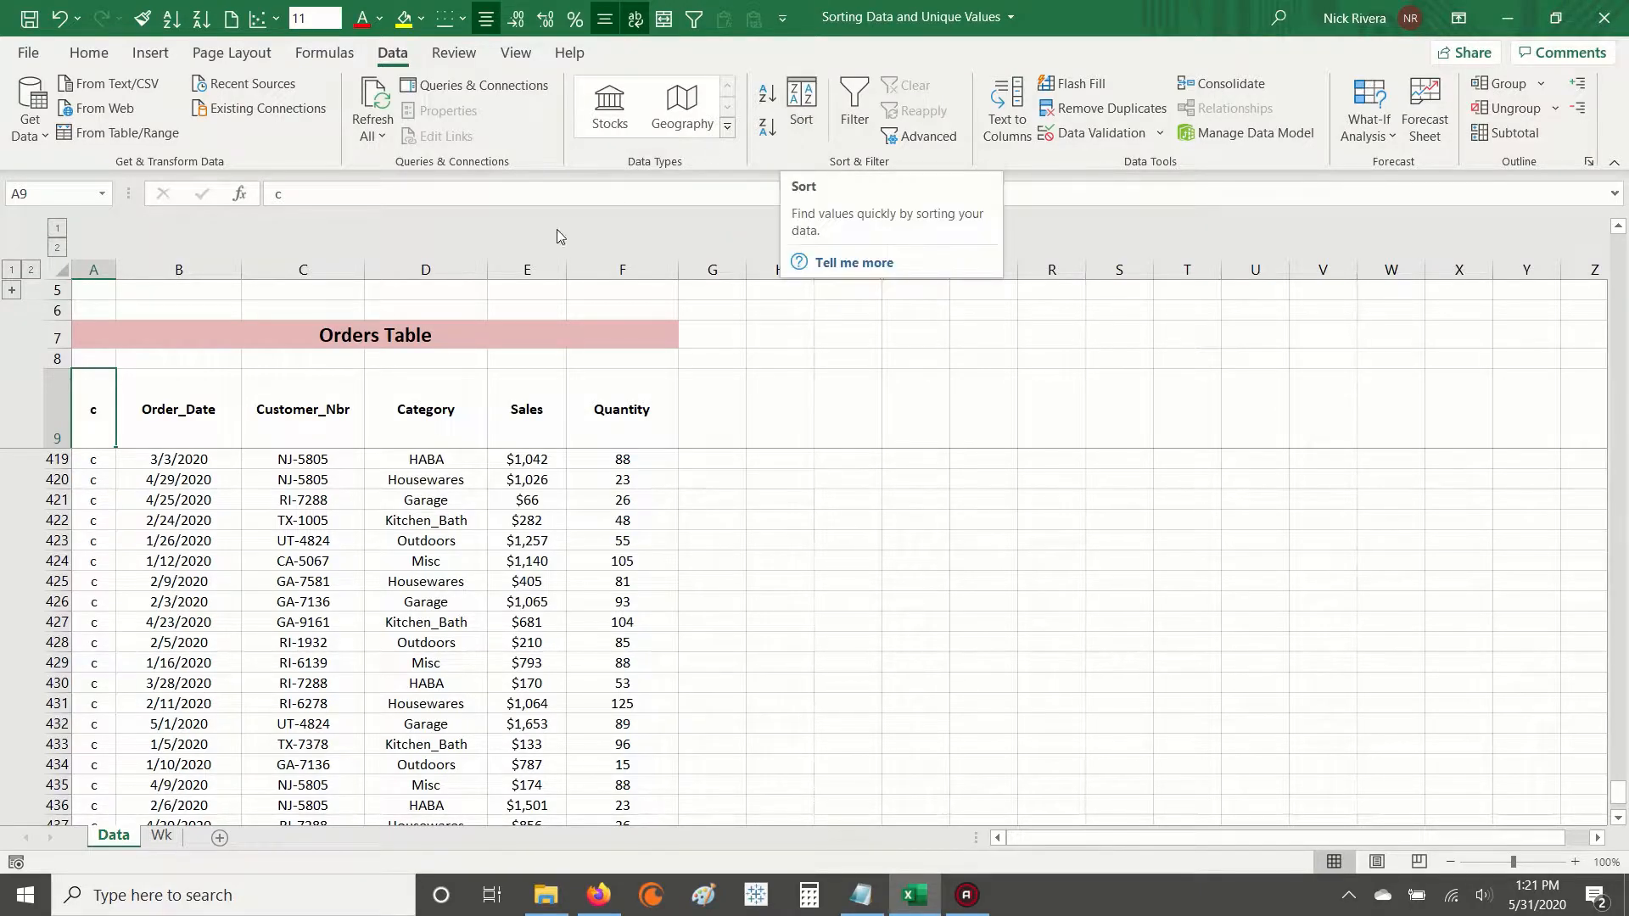
Try header filters on A9:F9 of the Orders Table, view the Category filter options, and remove the filters.
{"action": "left_click_drag", "start_coordinate": [89, 418], "coordinate": [624, 416]}
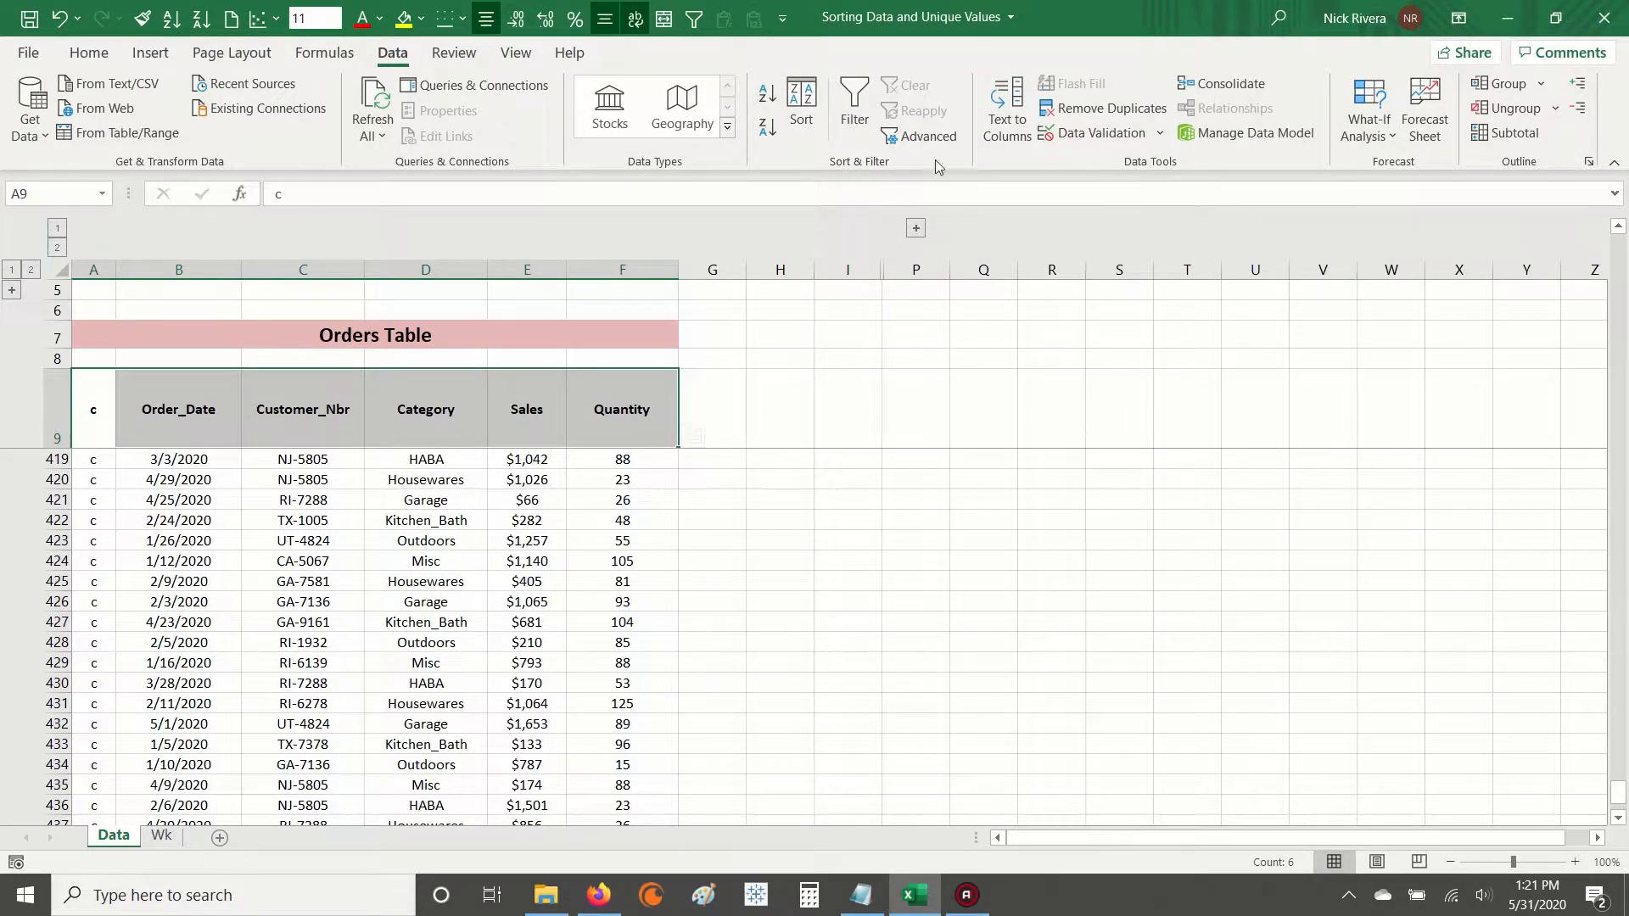
{"action": "left_click", "coordinate": [854, 106]}
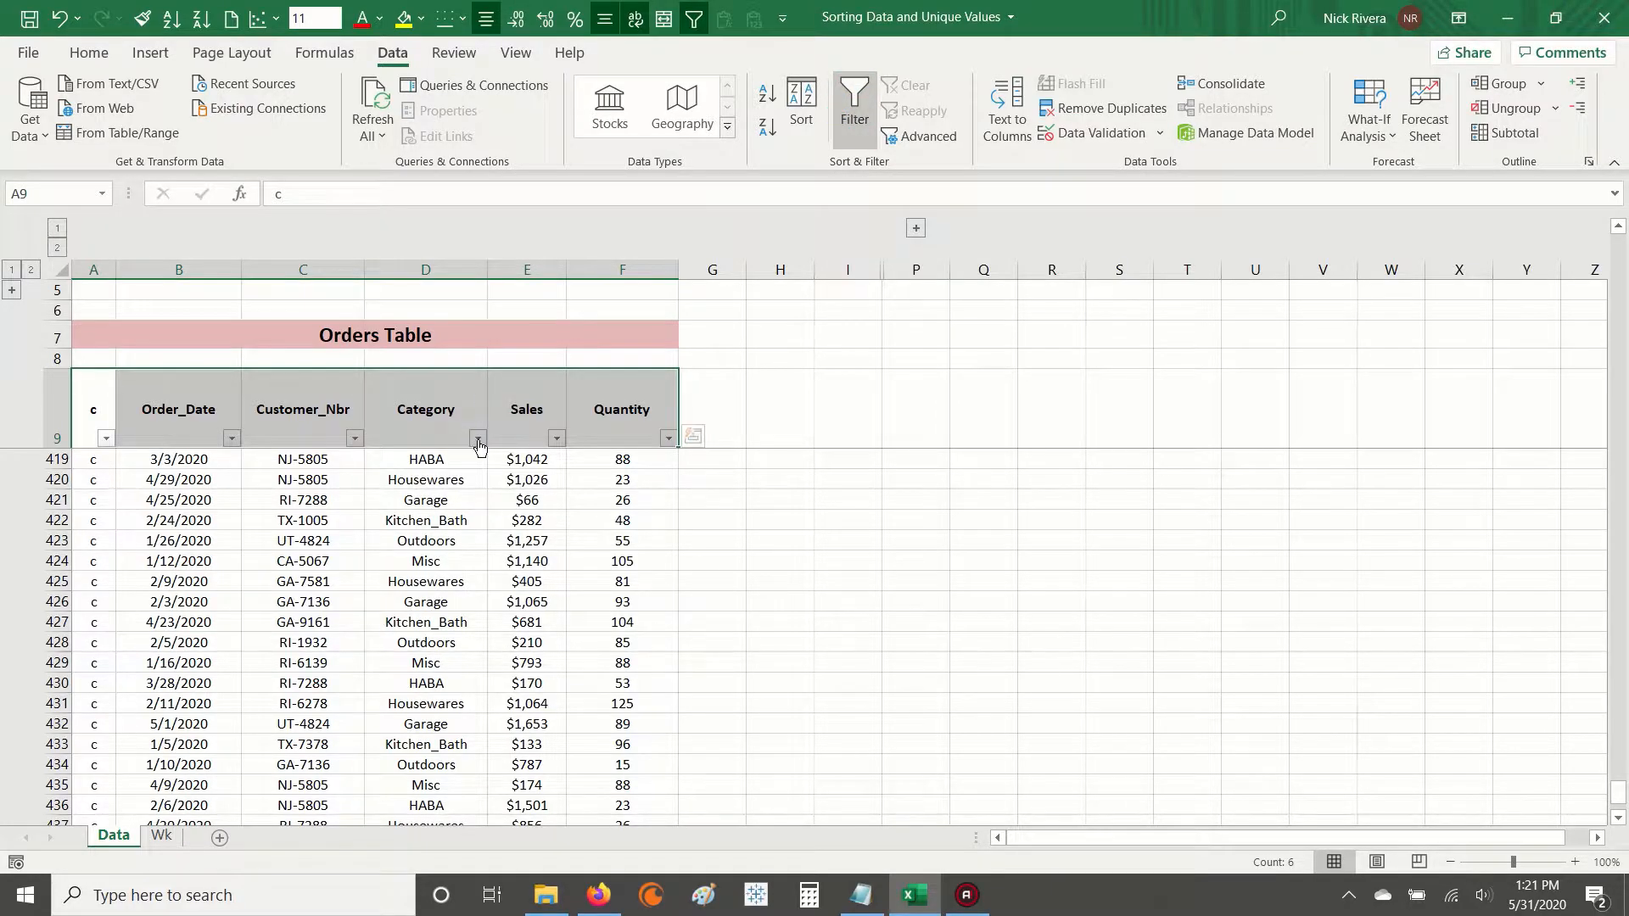
{"action": "left_click", "coordinate": [478, 438]}
{"action": "left_click", "coordinate": [534, 581]}
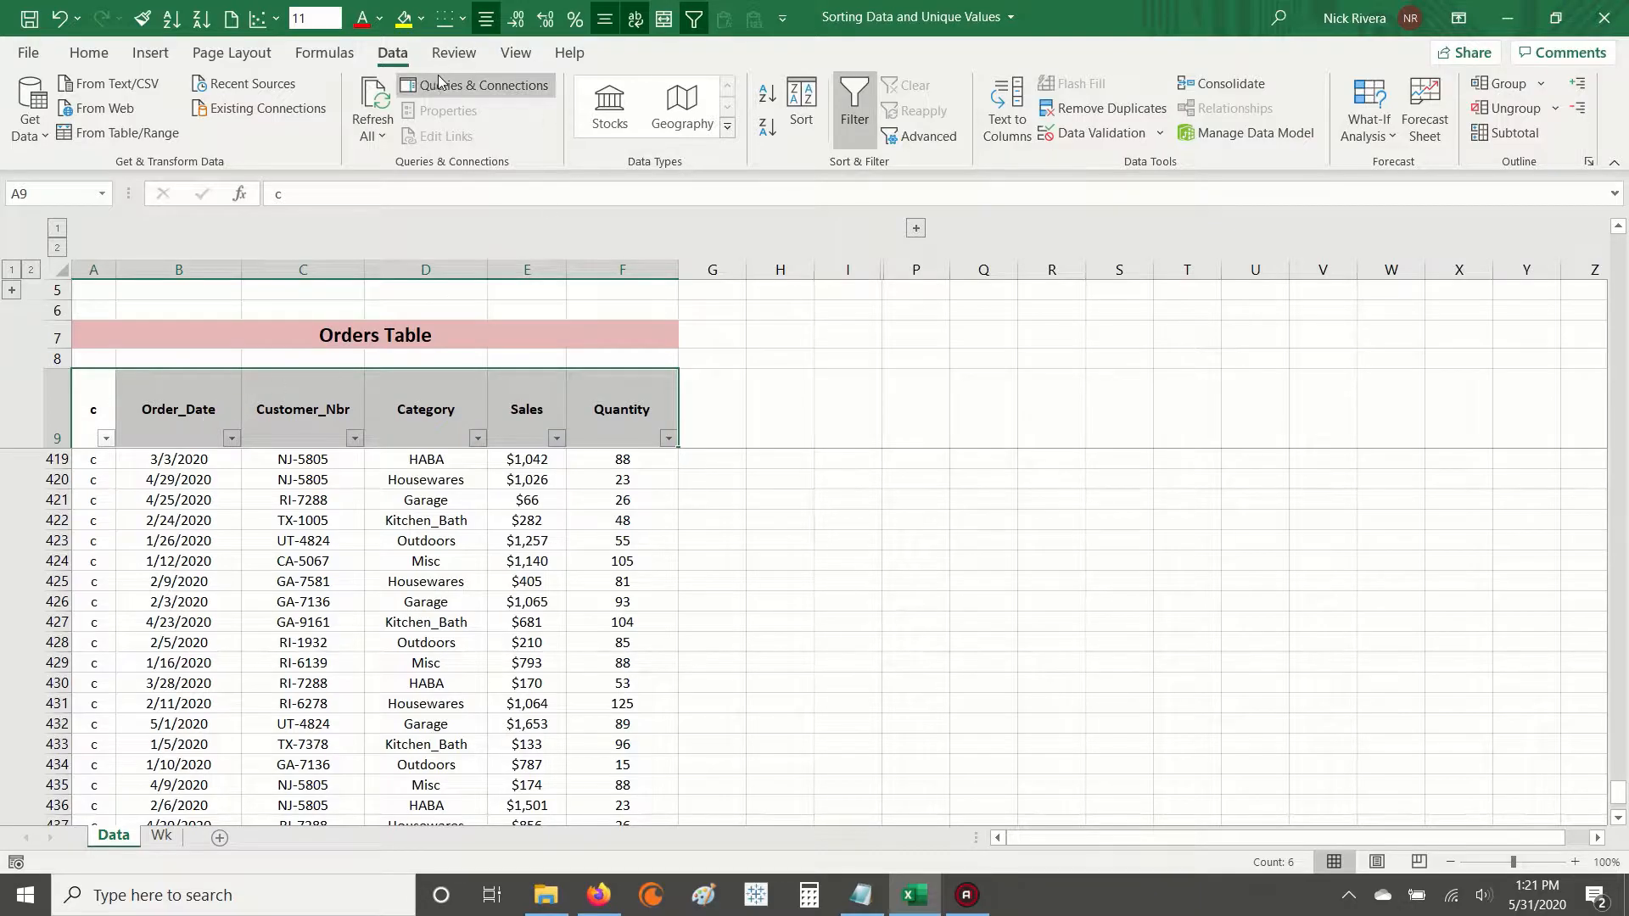
{"action": "left_click", "coordinate": [855, 134]}
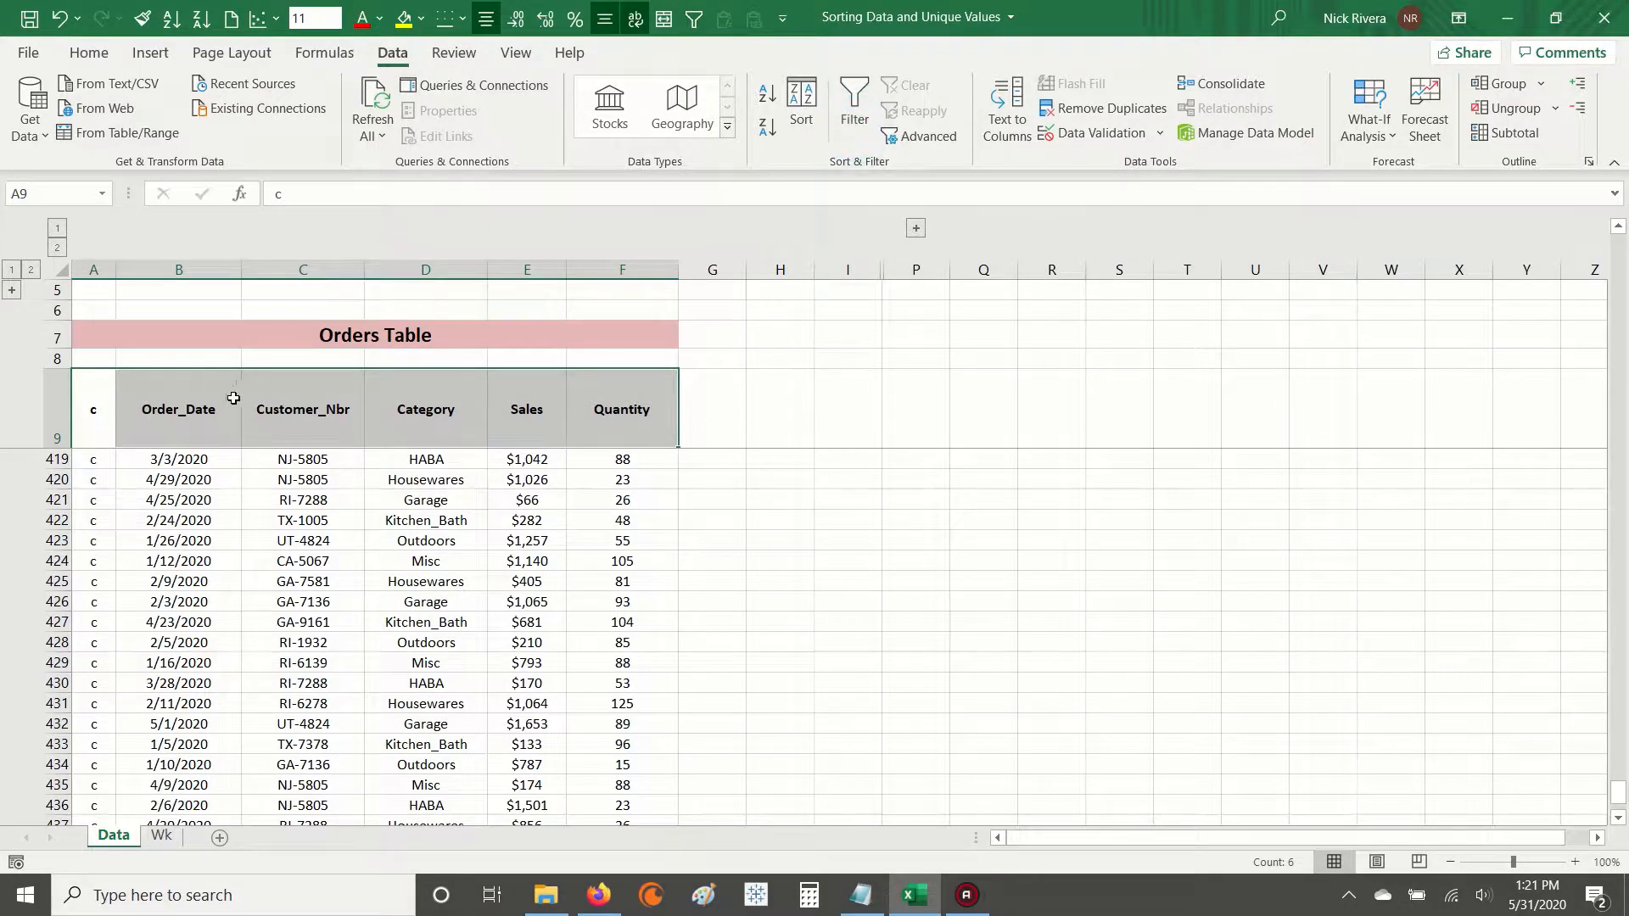
Examine the Orders Table's title, its header row and the order of the dates in the Order_Date column.
{"action": "left_click", "coordinate": [91, 415]}
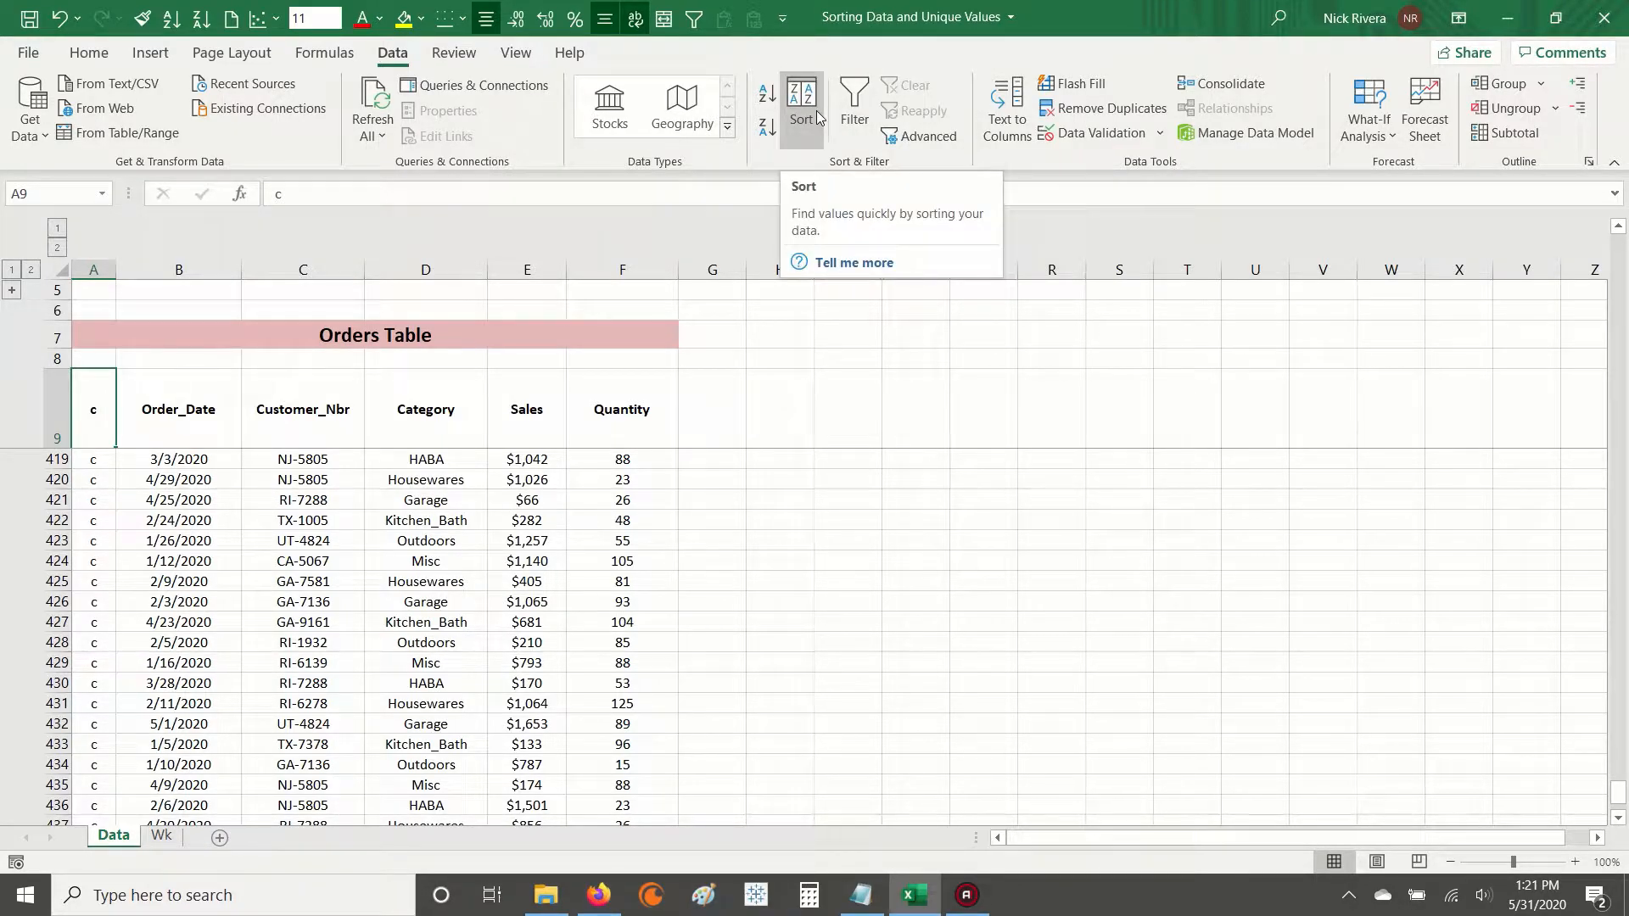
{"action": "left_click_drag", "start_coordinate": [93, 409], "coordinate": [601, 412]}
{"action": "left_click_drag", "start_coordinate": [127, 330], "coordinate": [608, 331]}
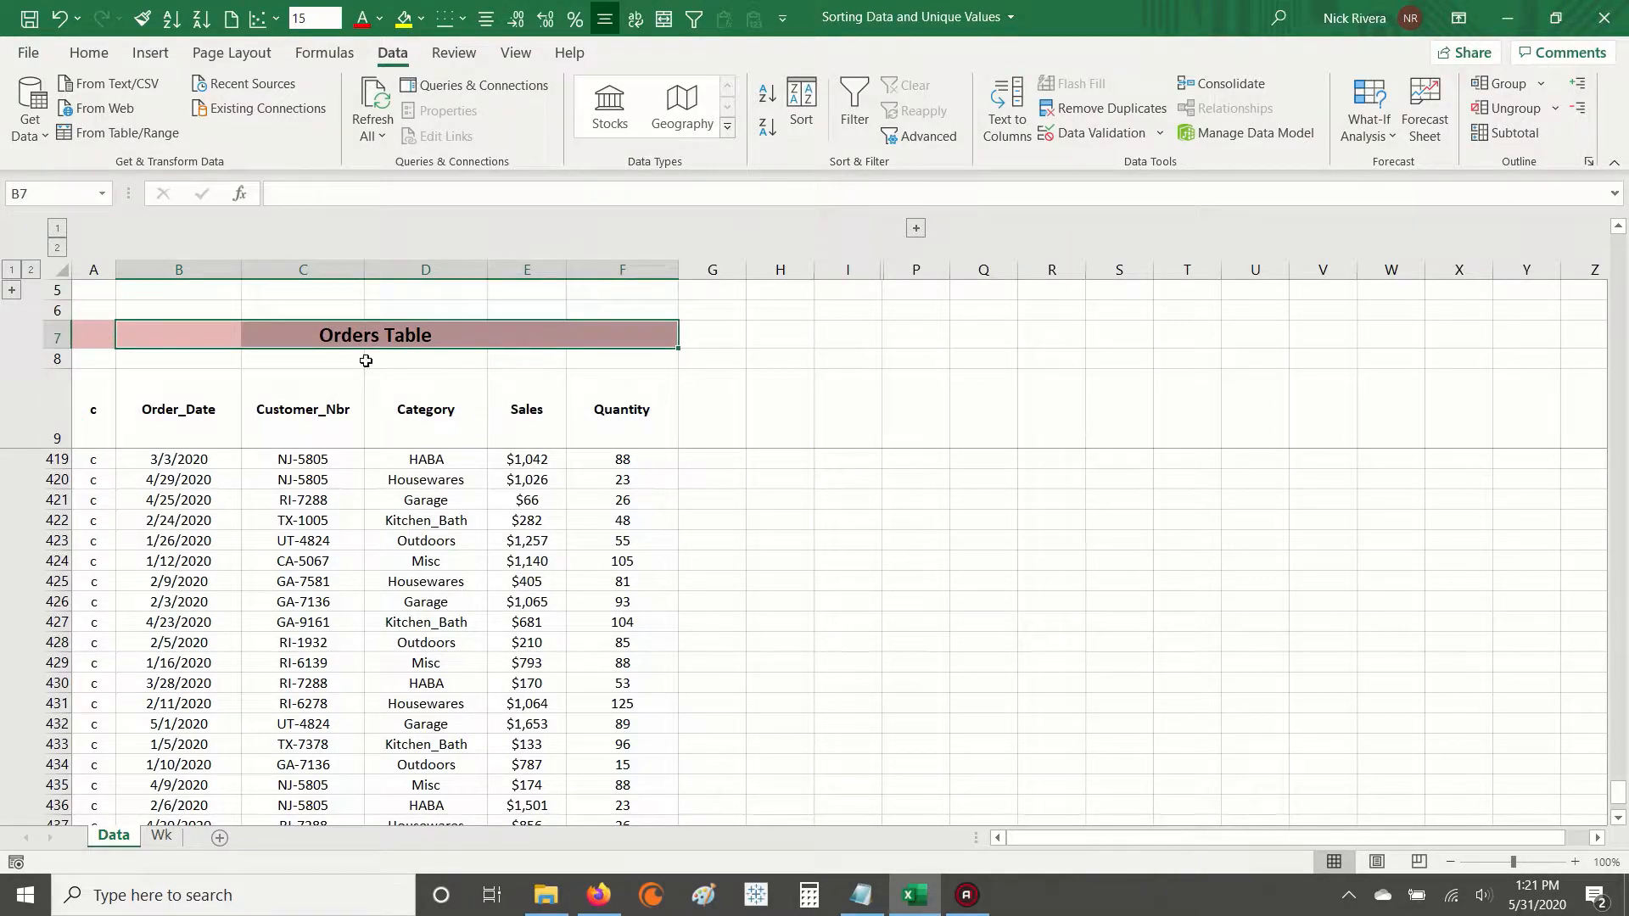
{"action": "left_click", "coordinate": [93, 415]}
{"action": "left_click", "coordinate": [176, 422]}
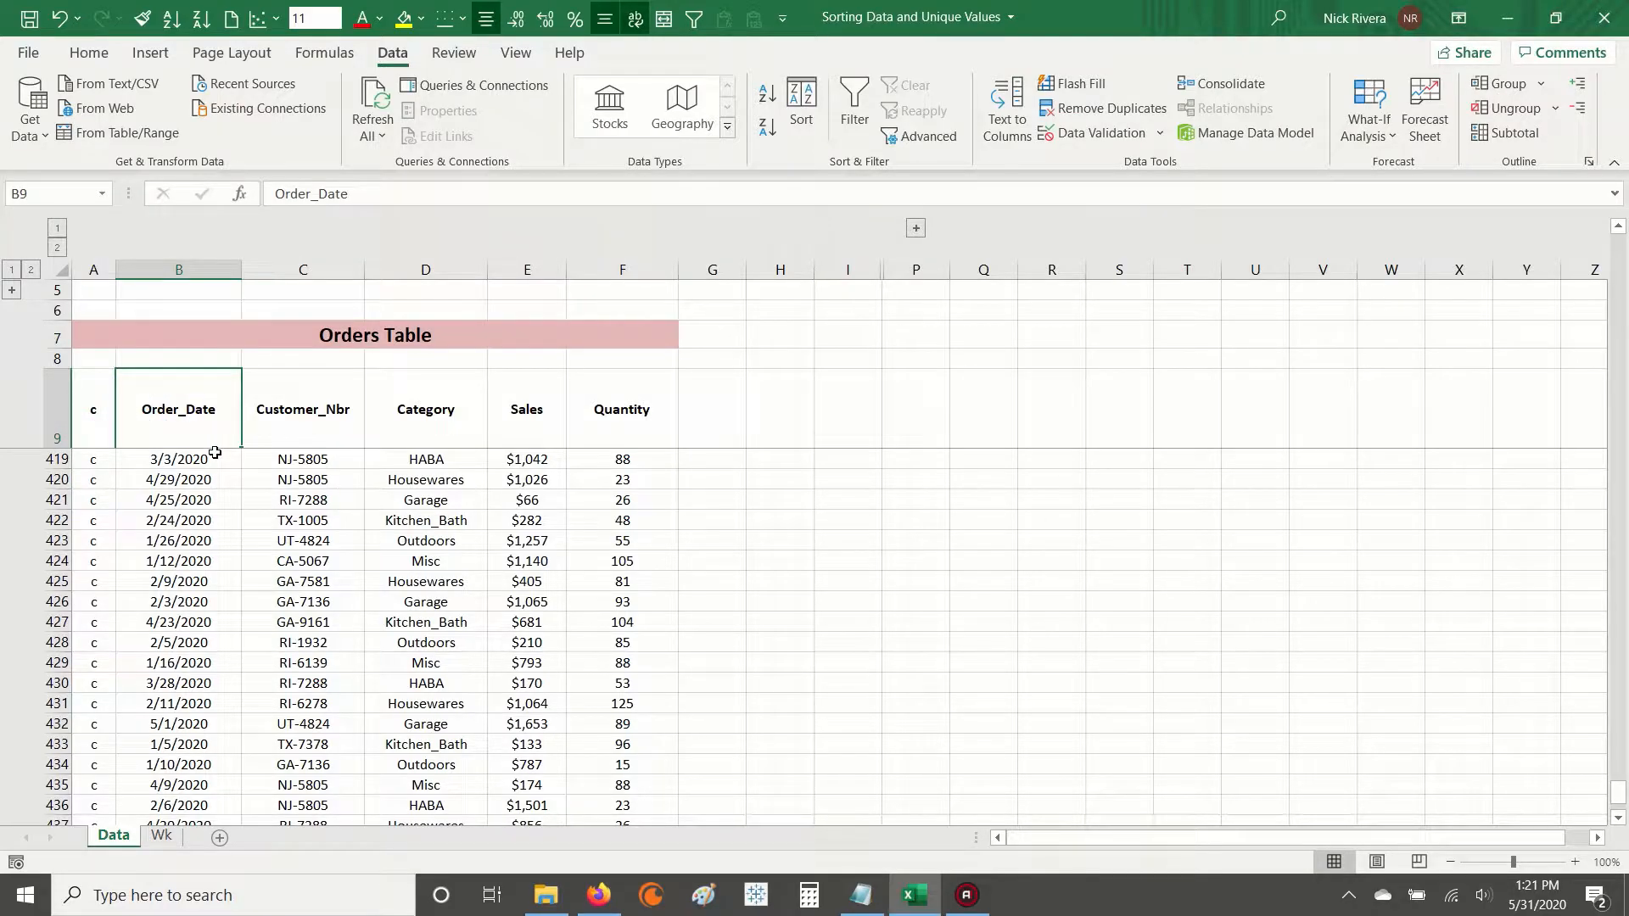
{"action": "key", "text": "Down"}
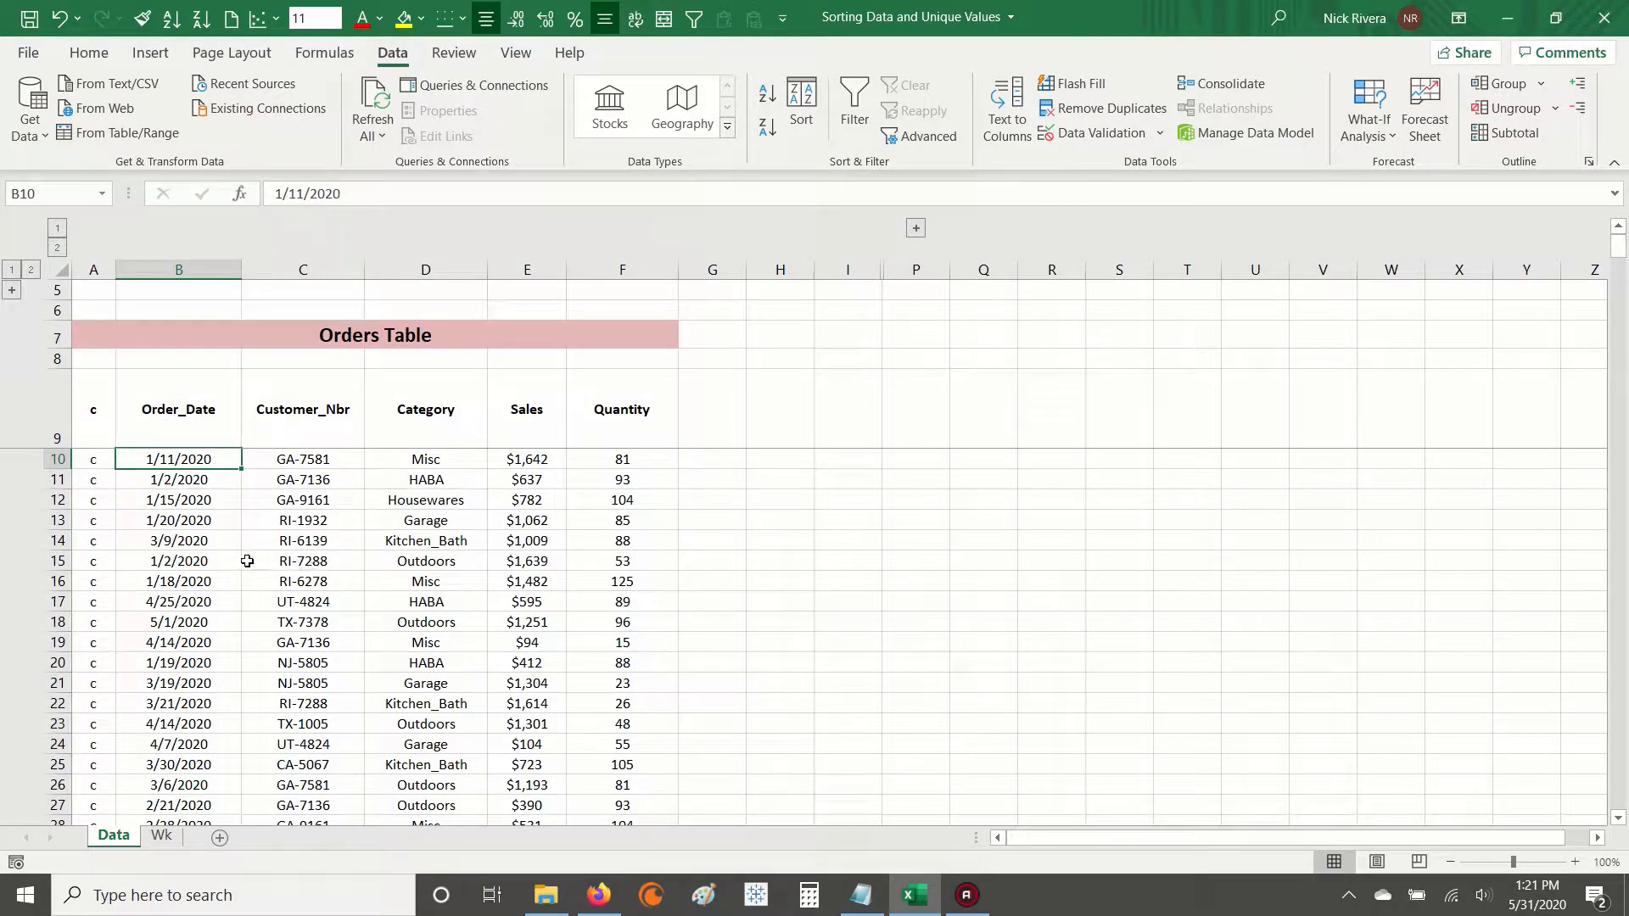
{"action": "left_click_drag", "start_coordinate": [170, 586], "coordinate": [204, 632]}
{"action": "left_click_drag", "start_coordinate": [167, 461], "coordinate": [174, 458]}
{"action": "left_click", "coordinate": [183, 479]}
{"action": "left_click_drag", "start_coordinate": [190, 606], "coordinate": [194, 784]}
{"action": "left_click", "coordinate": [173, 582]}
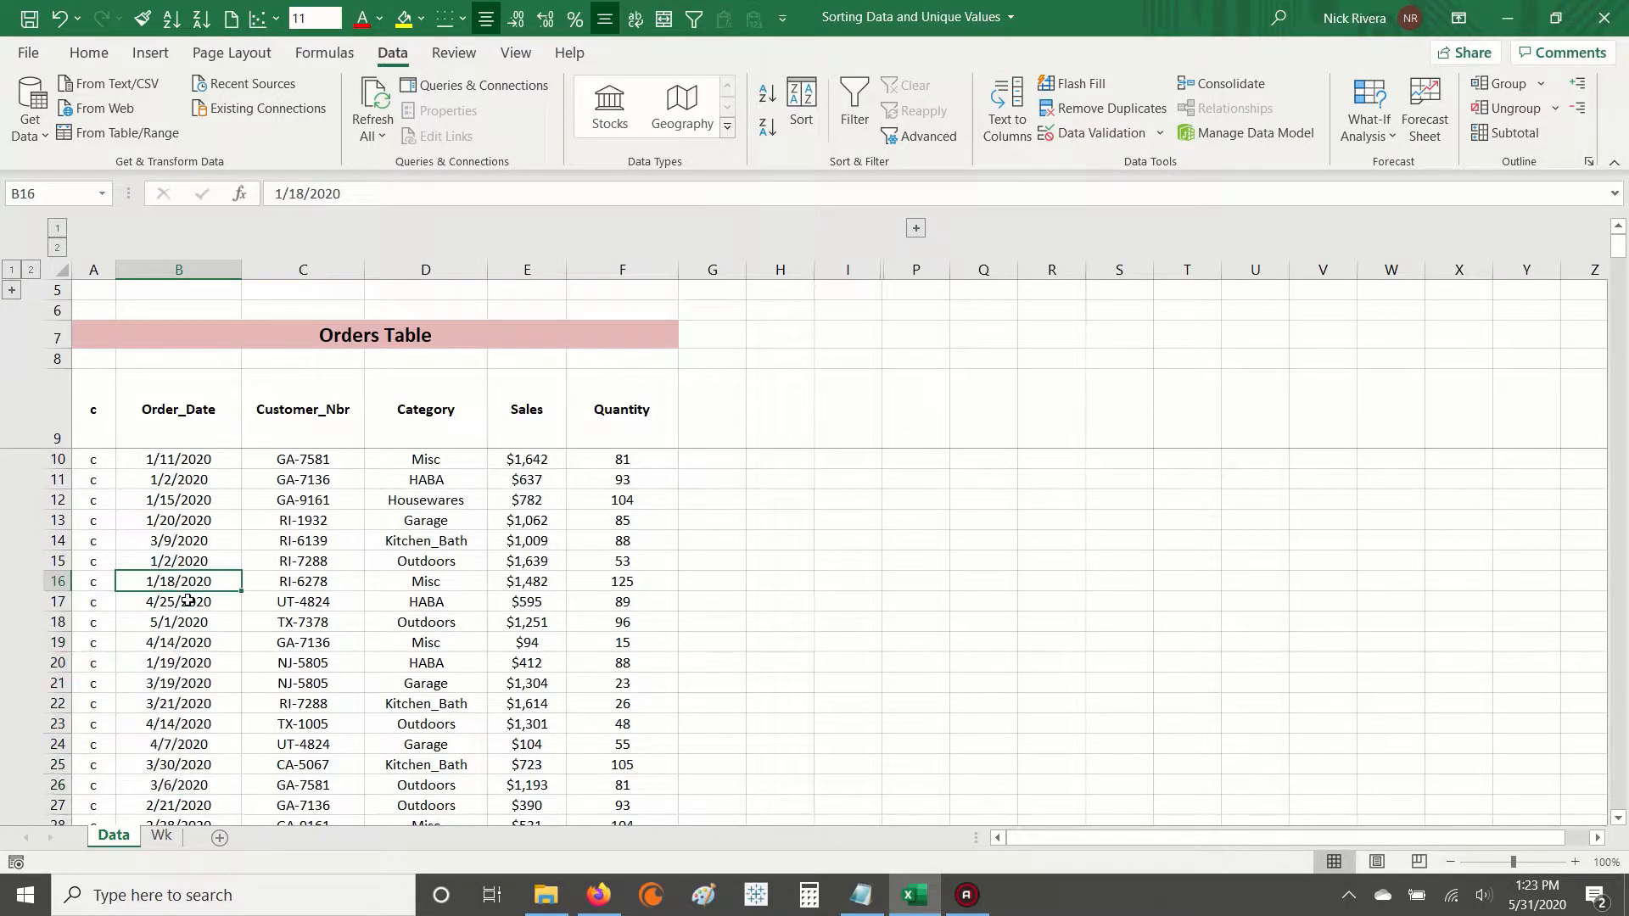
Select the whole Orders Table from A9 with its headers and open a custom sort that treats the first row as headers.
{"action": "left_click", "coordinate": [89, 408]}
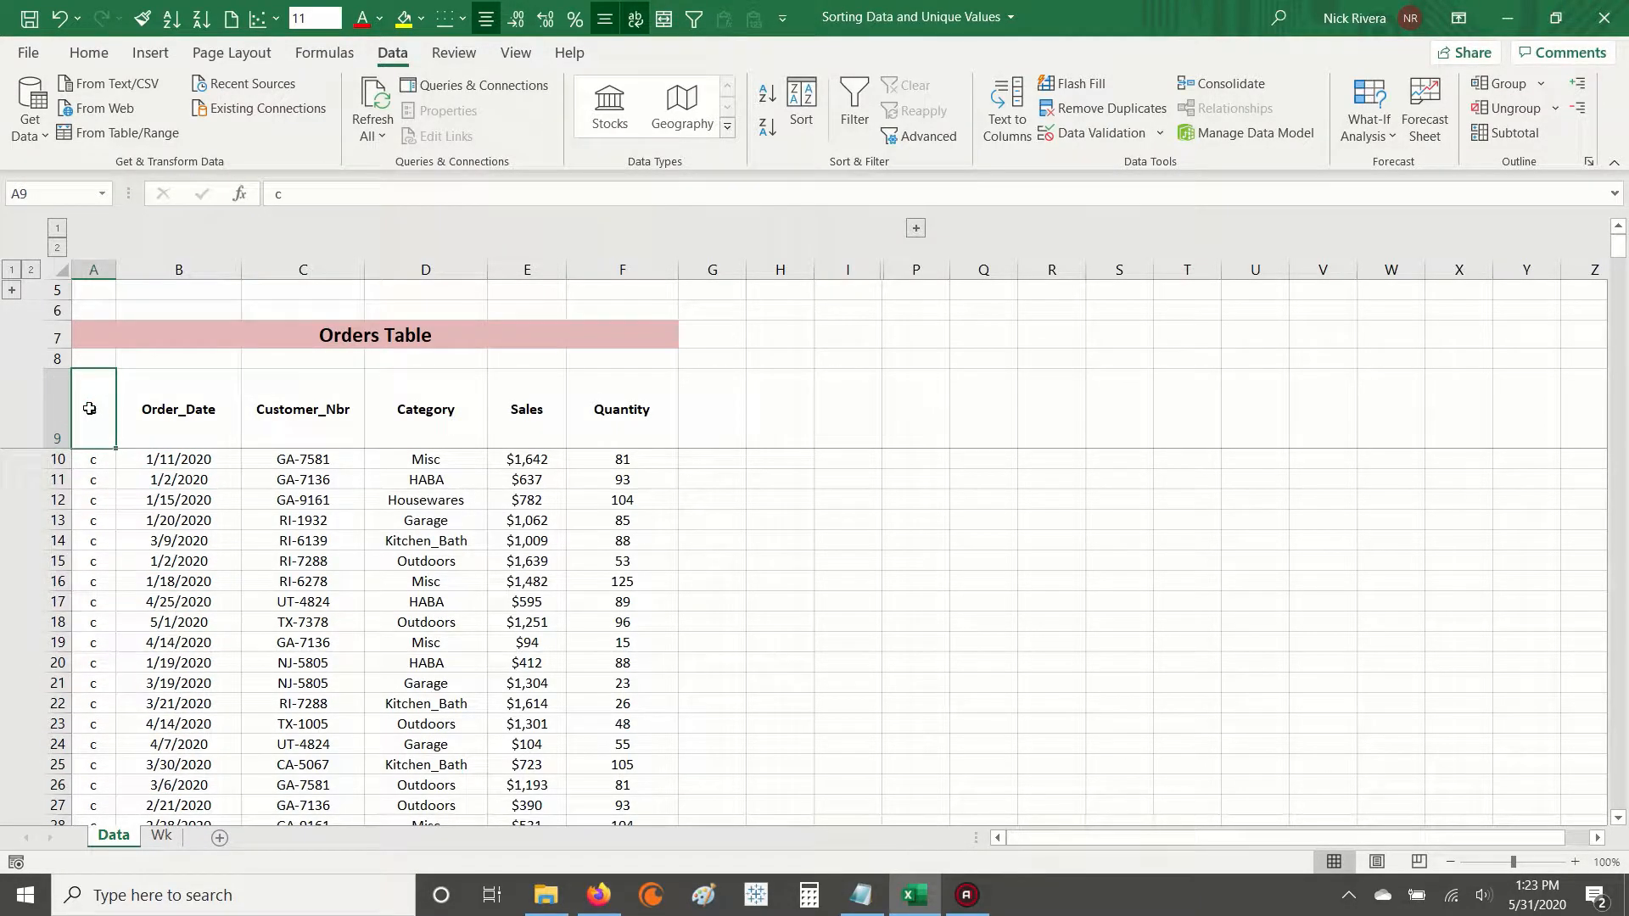
{"action": "key", "text": "ctrl+shift+Right"}
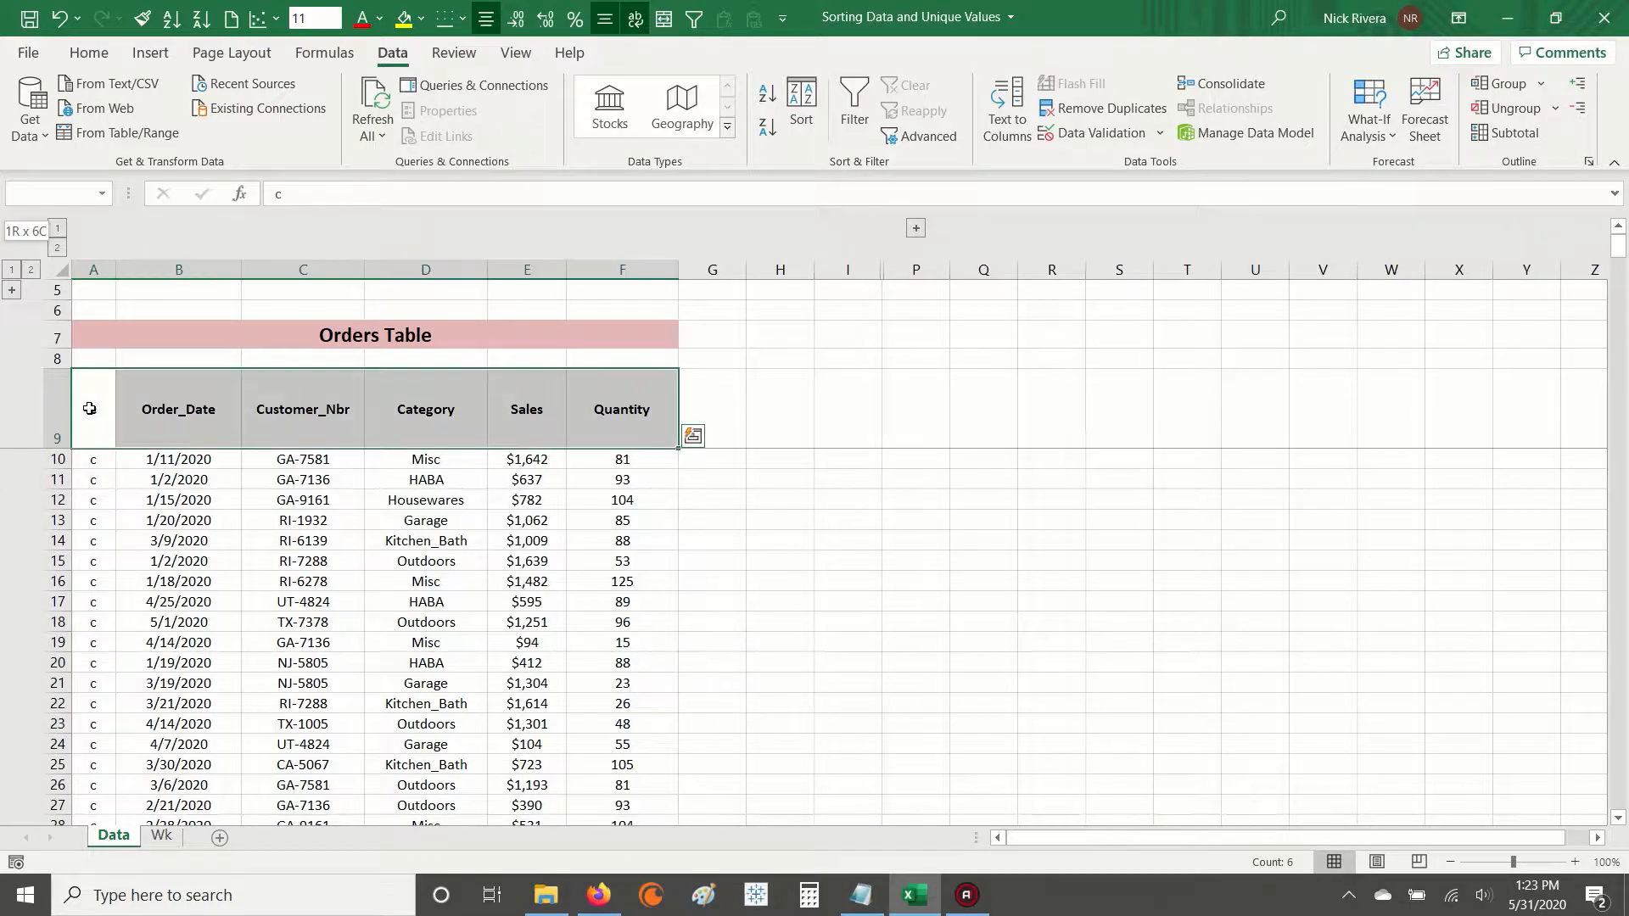
{"action": "key", "text": "ctrl+shift+Down"}
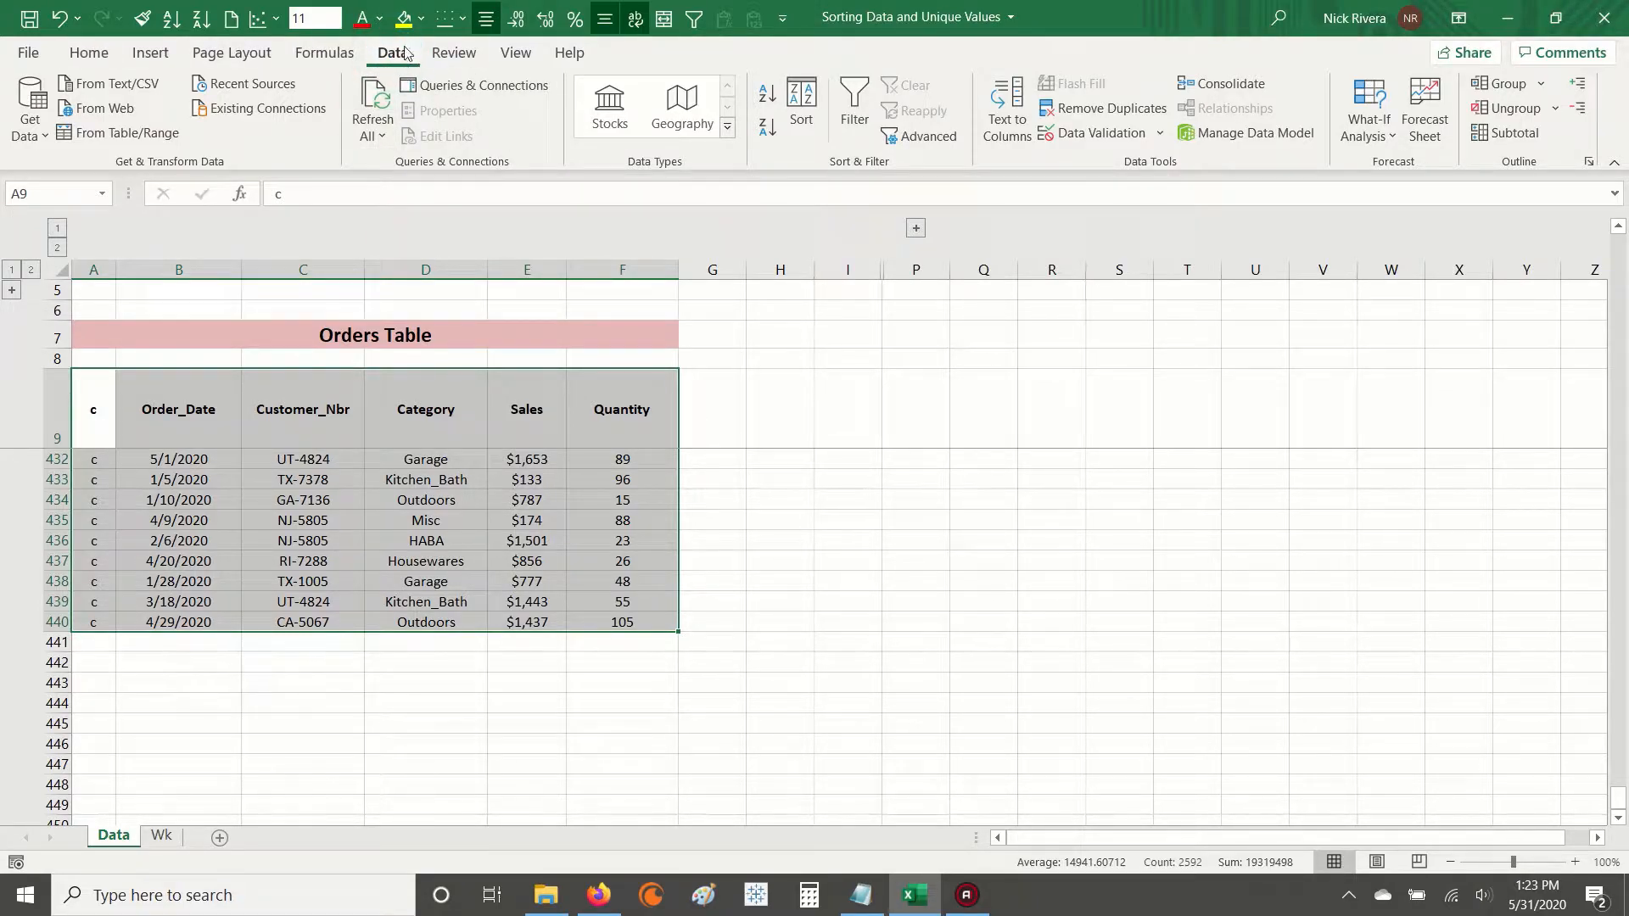
{"action": "left_click", "coordinate": [801, 107]}
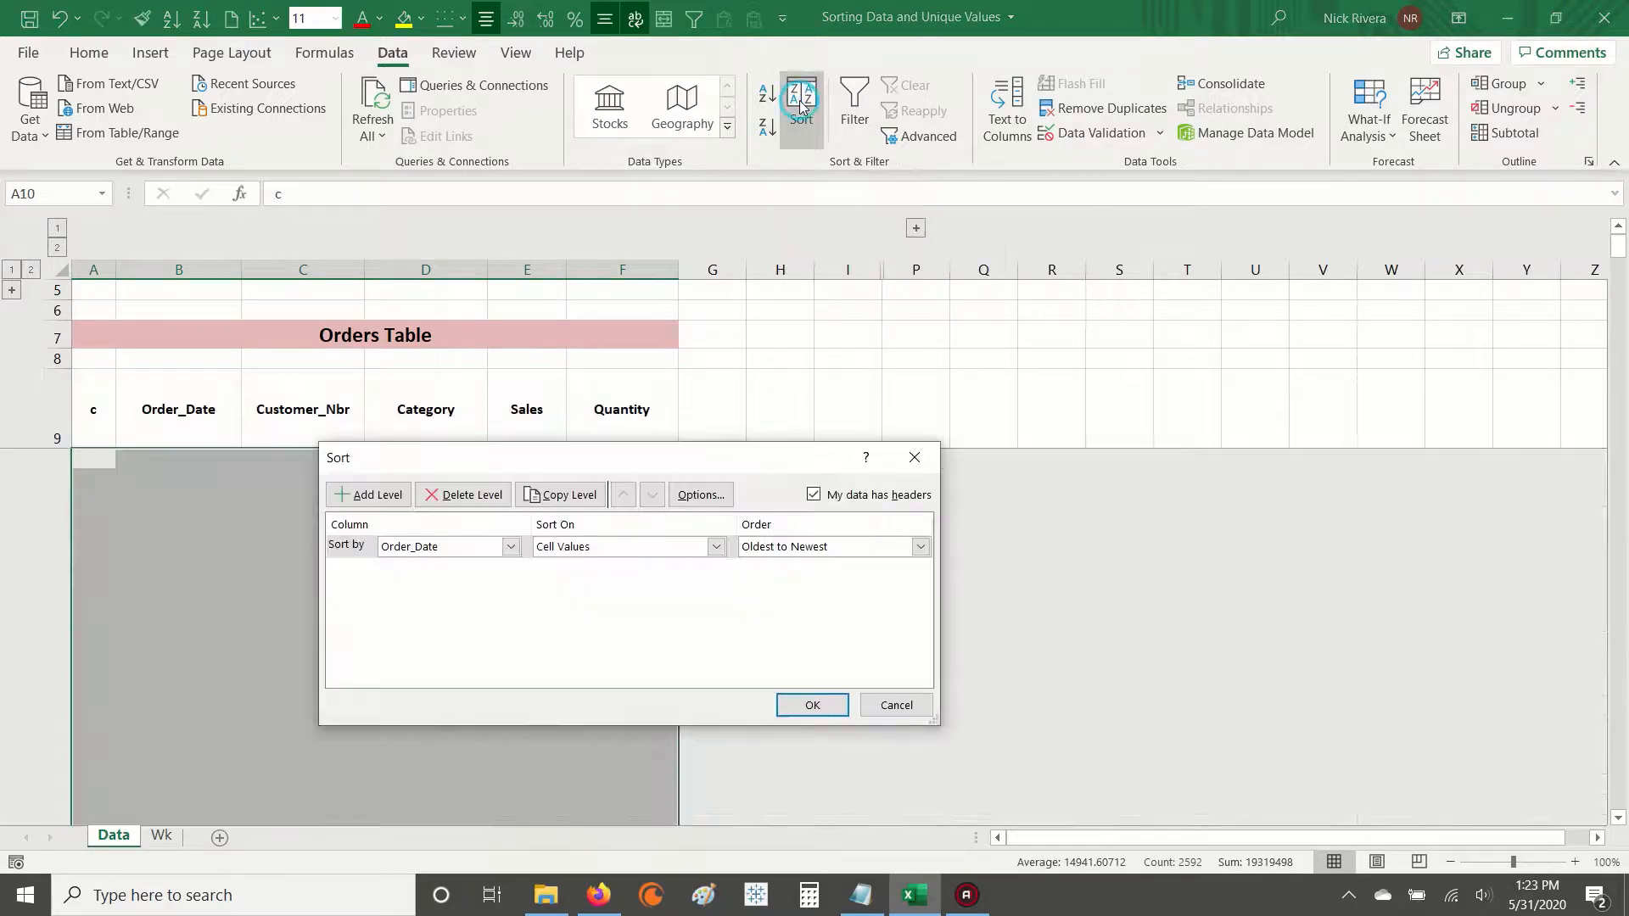
{"action": "left_click_drag", "start_coordinate": [592, 458], "coordinate": [661, 321]}
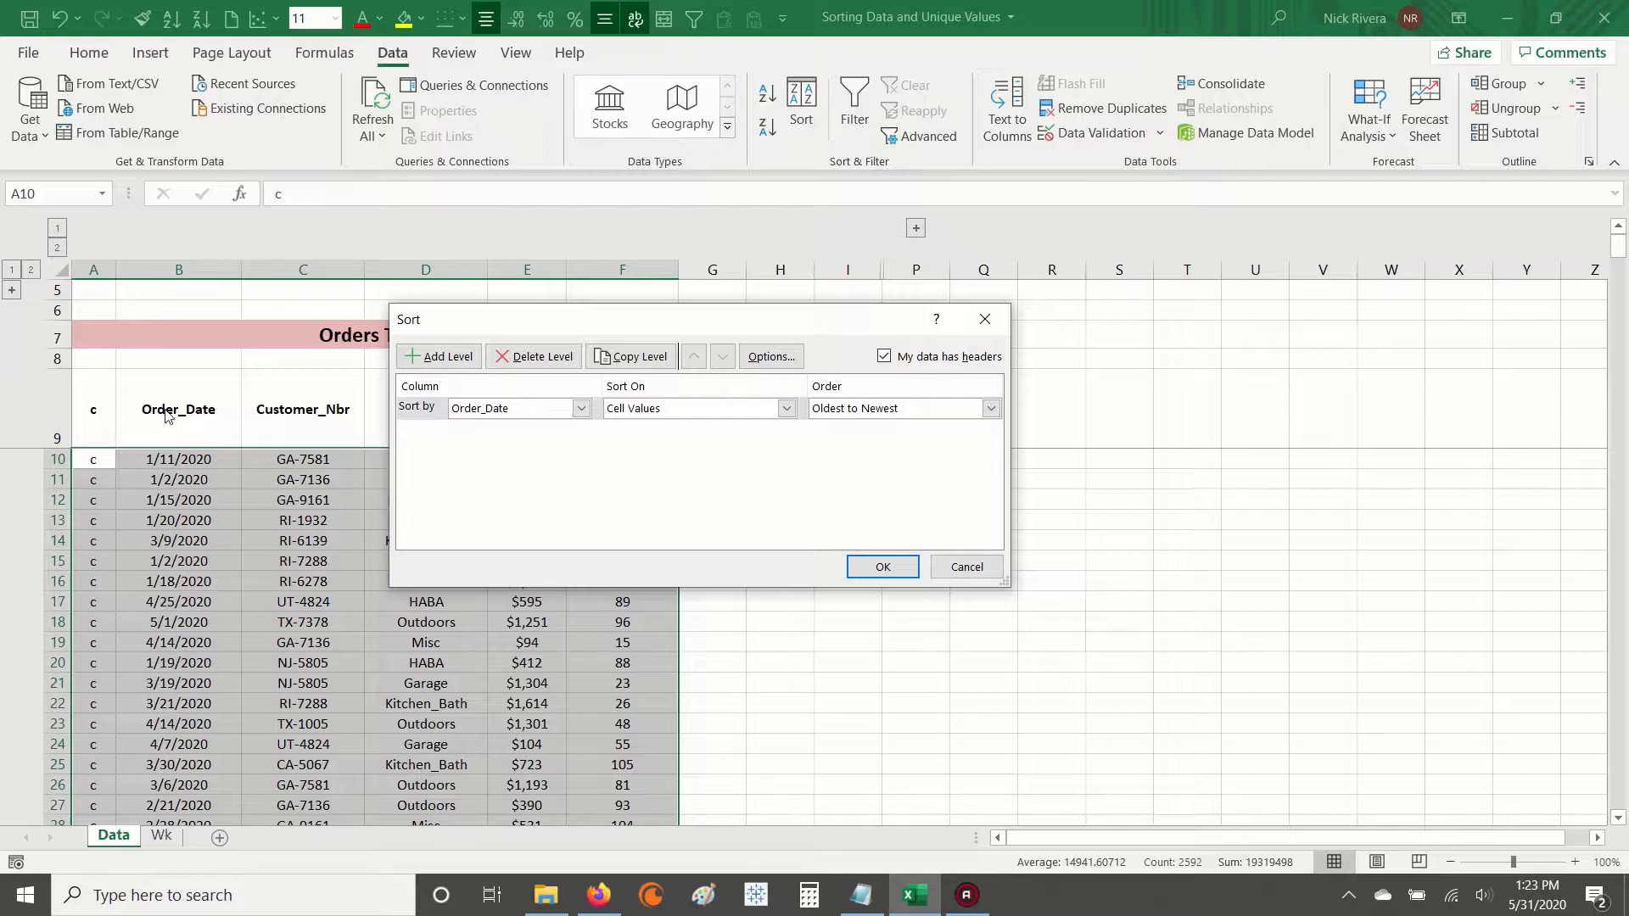
{"action": "left_click_drag", "start_coordinate": [562, 323], "coordinate": [732, 508]}
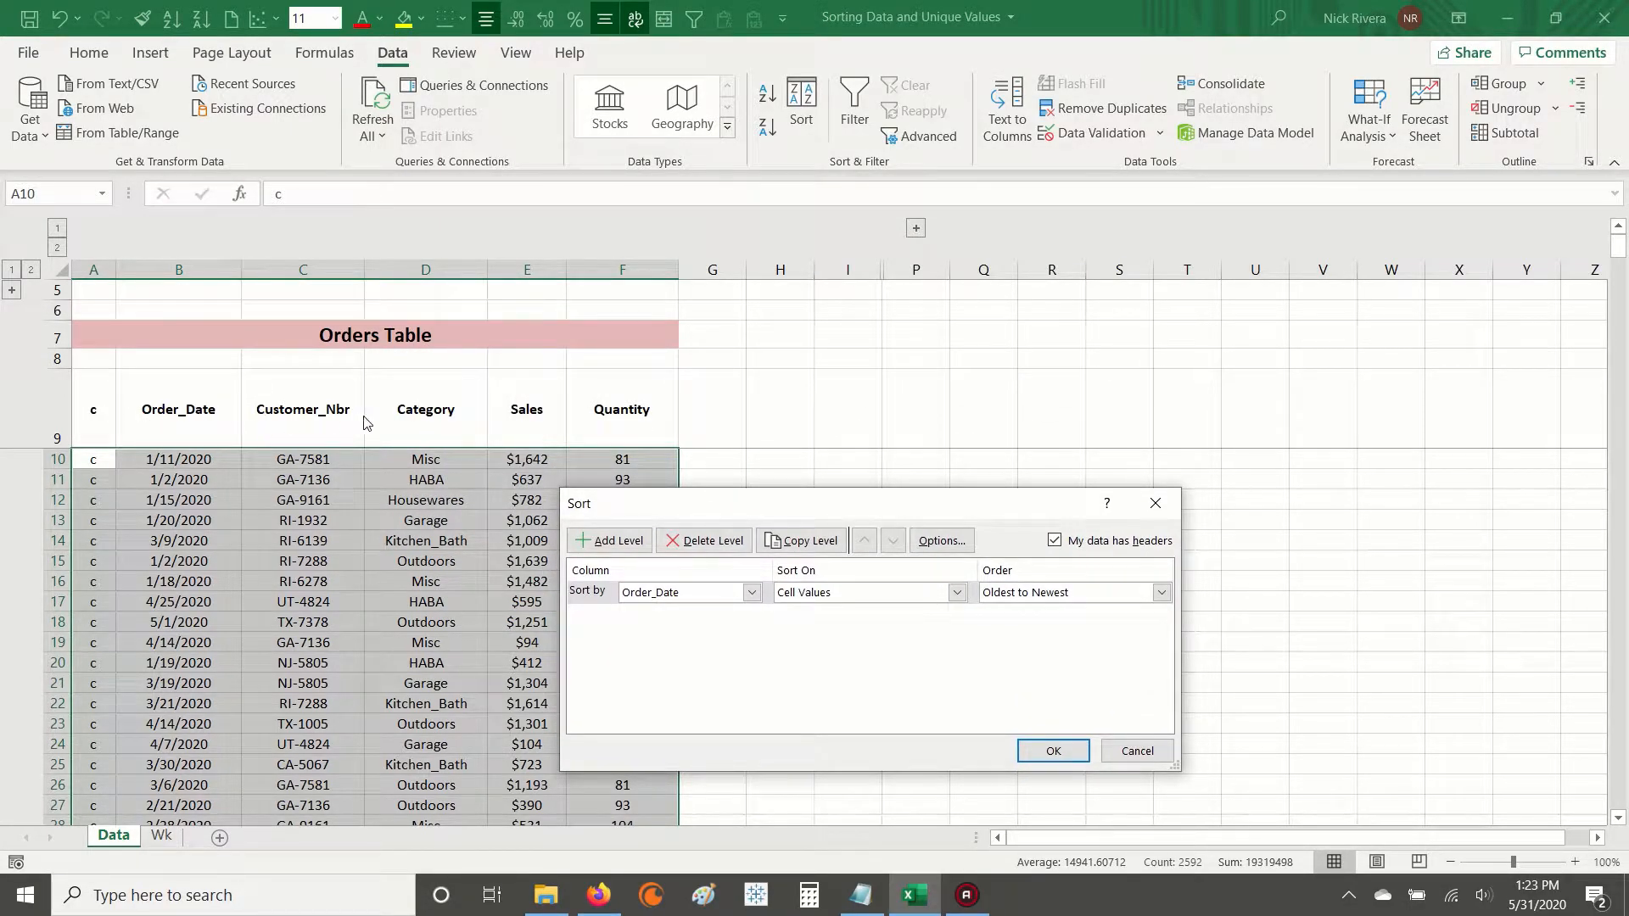
{"action": "left_click", "coordinate": [1055, 541]}
{"action": "left_click", "coordinate": [1054, 542]}
Sort the Orders Table by Order_Date on cell values, from oldest to newest.
{"action": "left_click", "coordinate": [740, 598]}
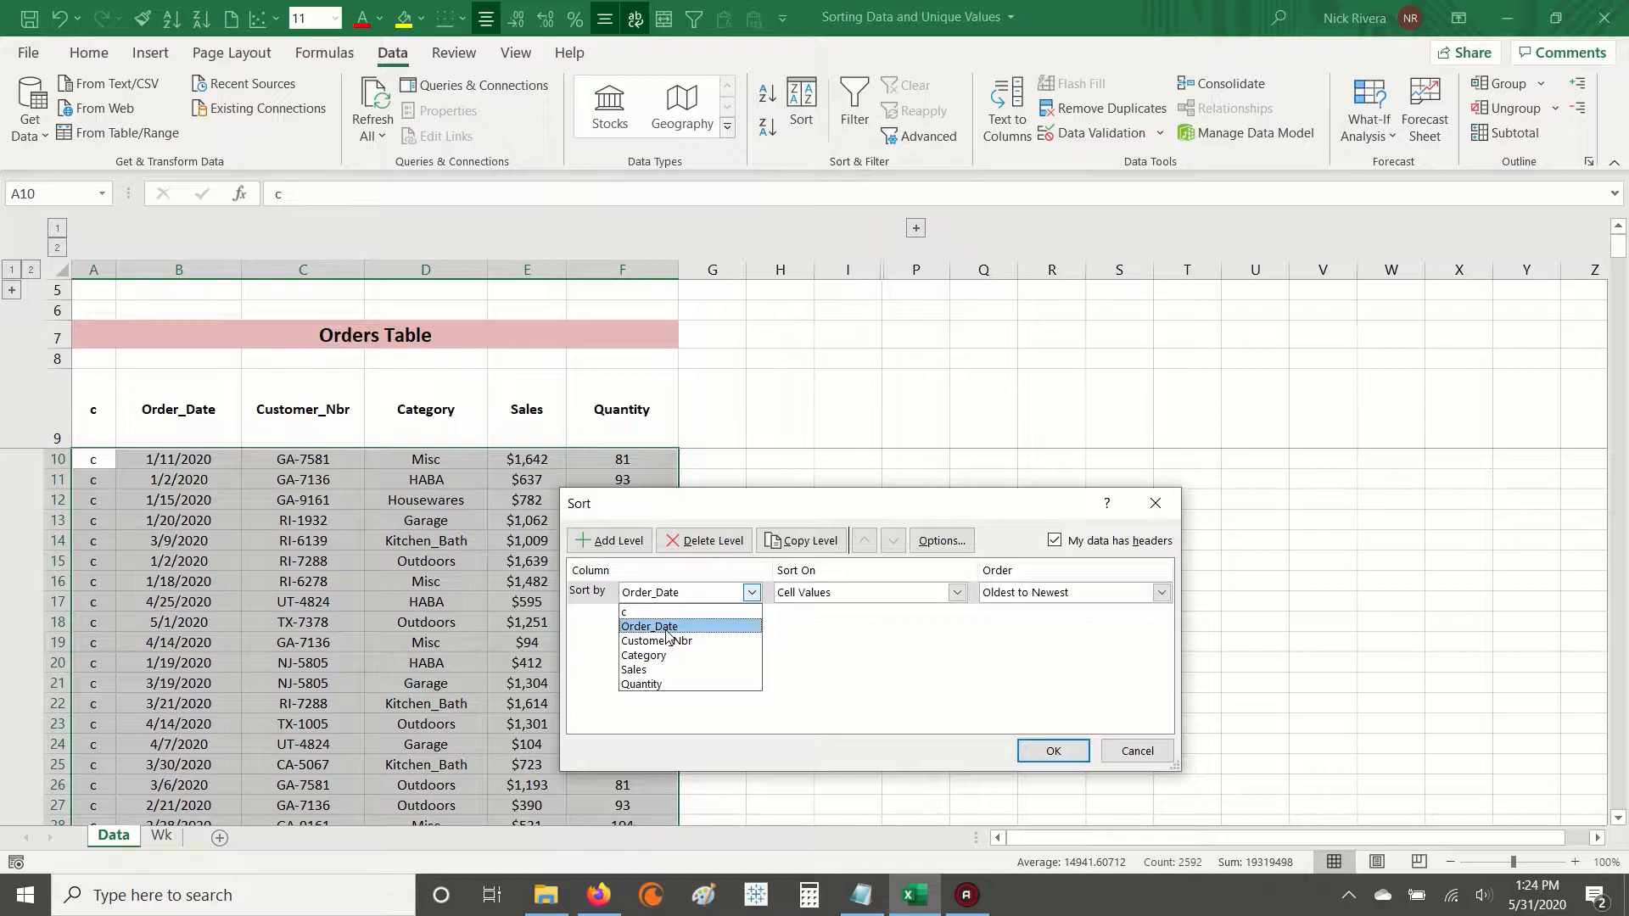
{"action": "left_click", "coordinate": [867, 665]}
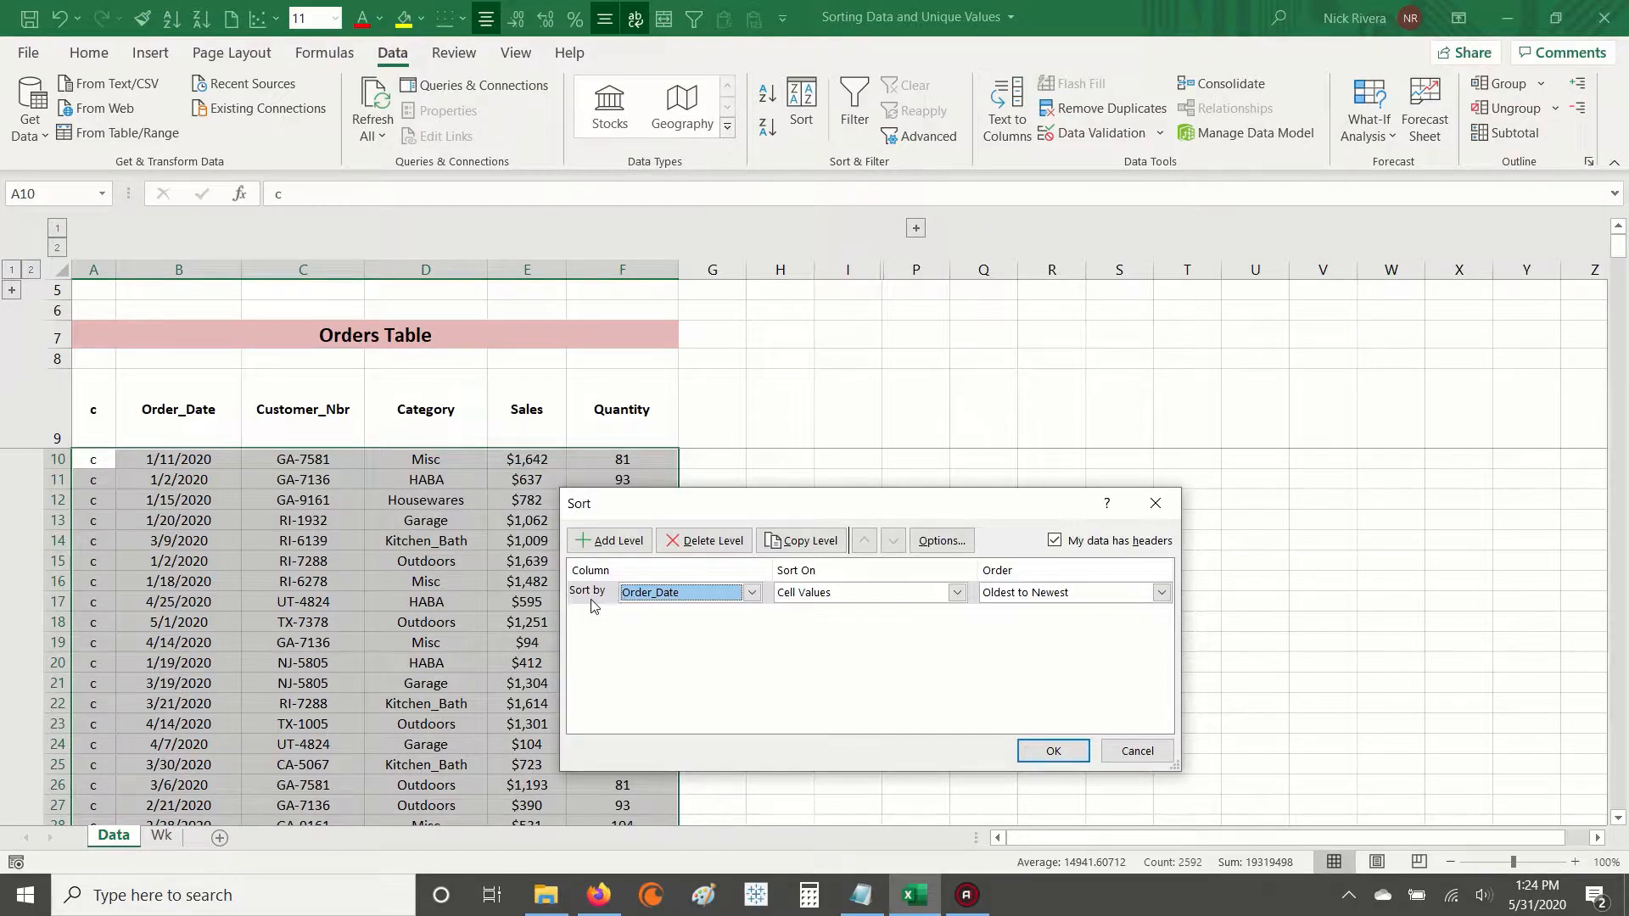
{"action": "left_click", "coordinate": [752, 592]}
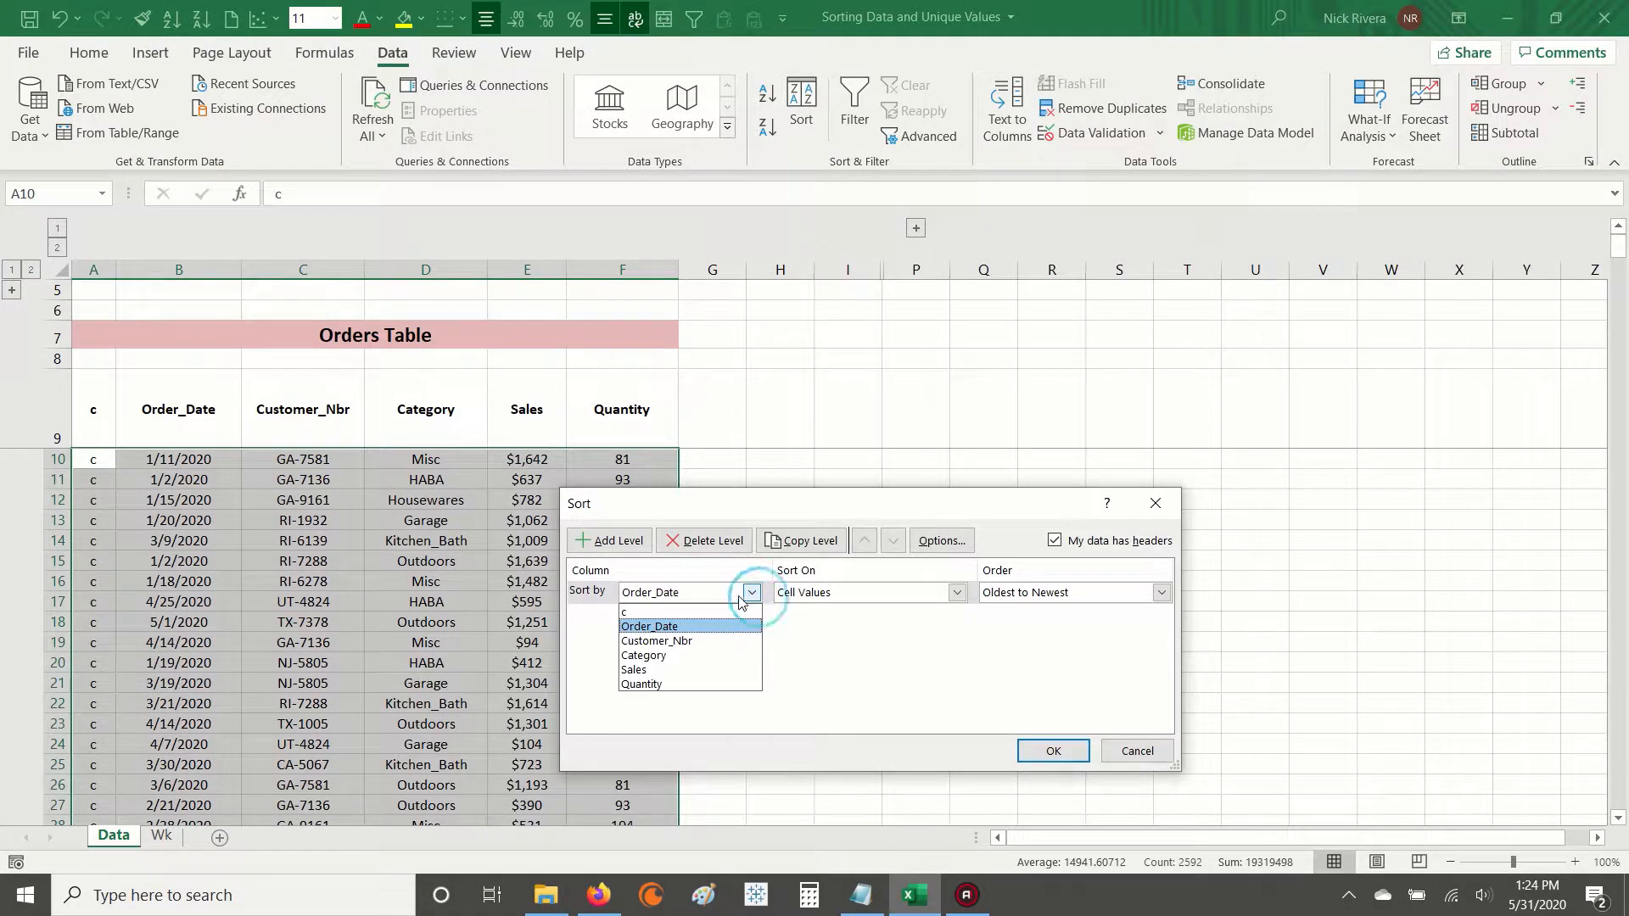
{"action": "left_click", "coordinate": [686, 628]}
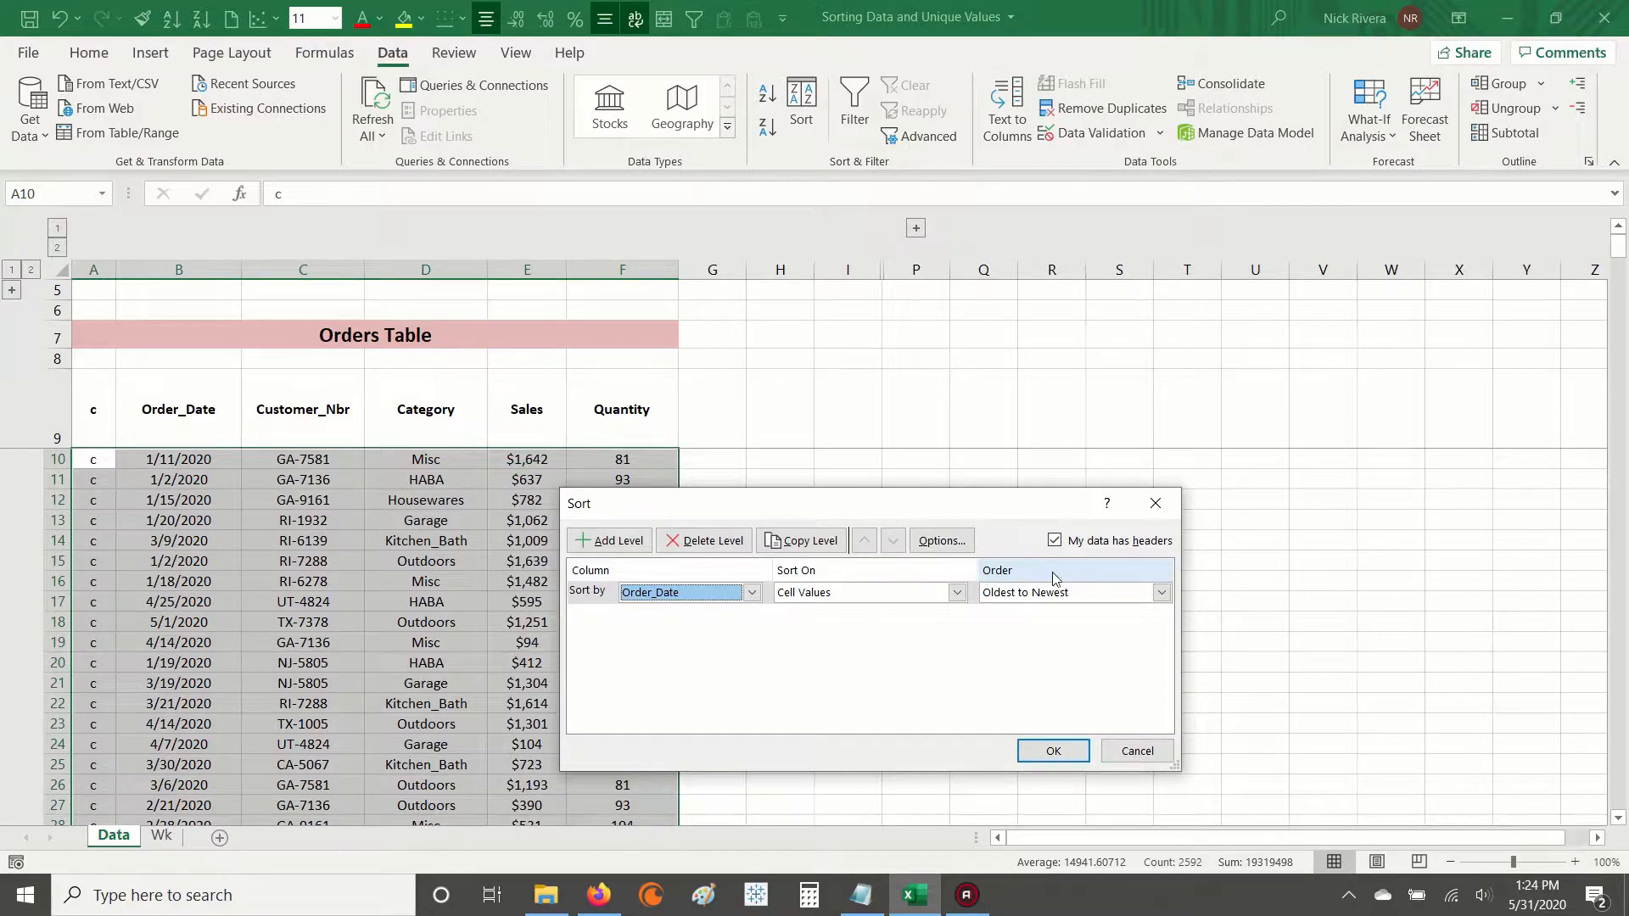
{"action": "left_click", "coordinate": [1161, 594]}
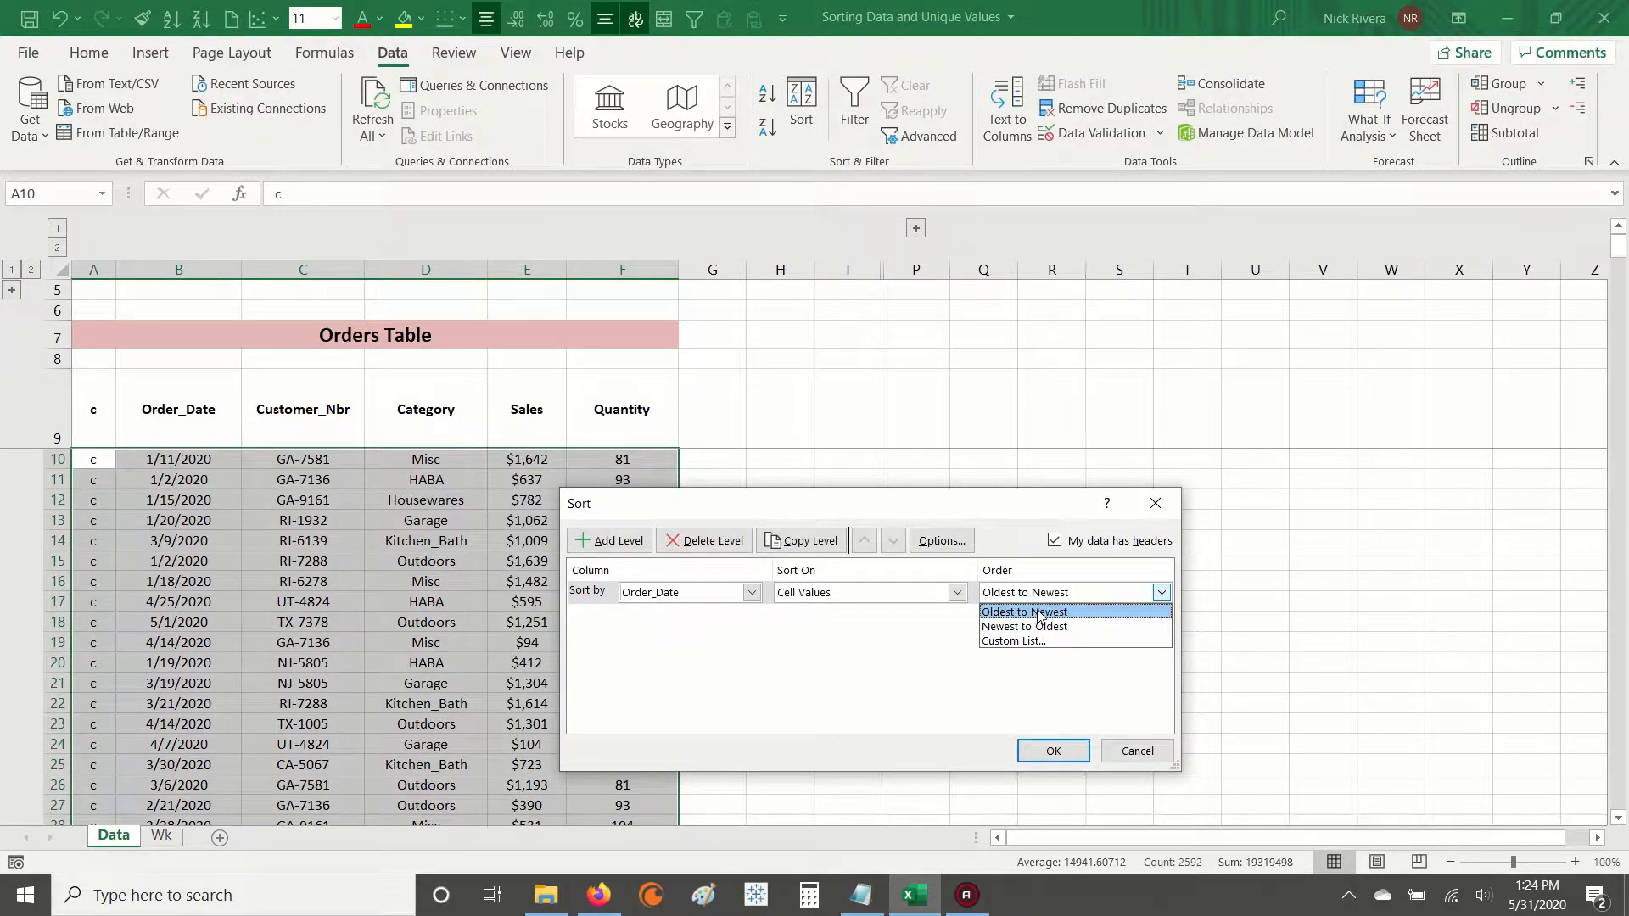
{"action": "left_click", "coordinate": [1038, 613]}
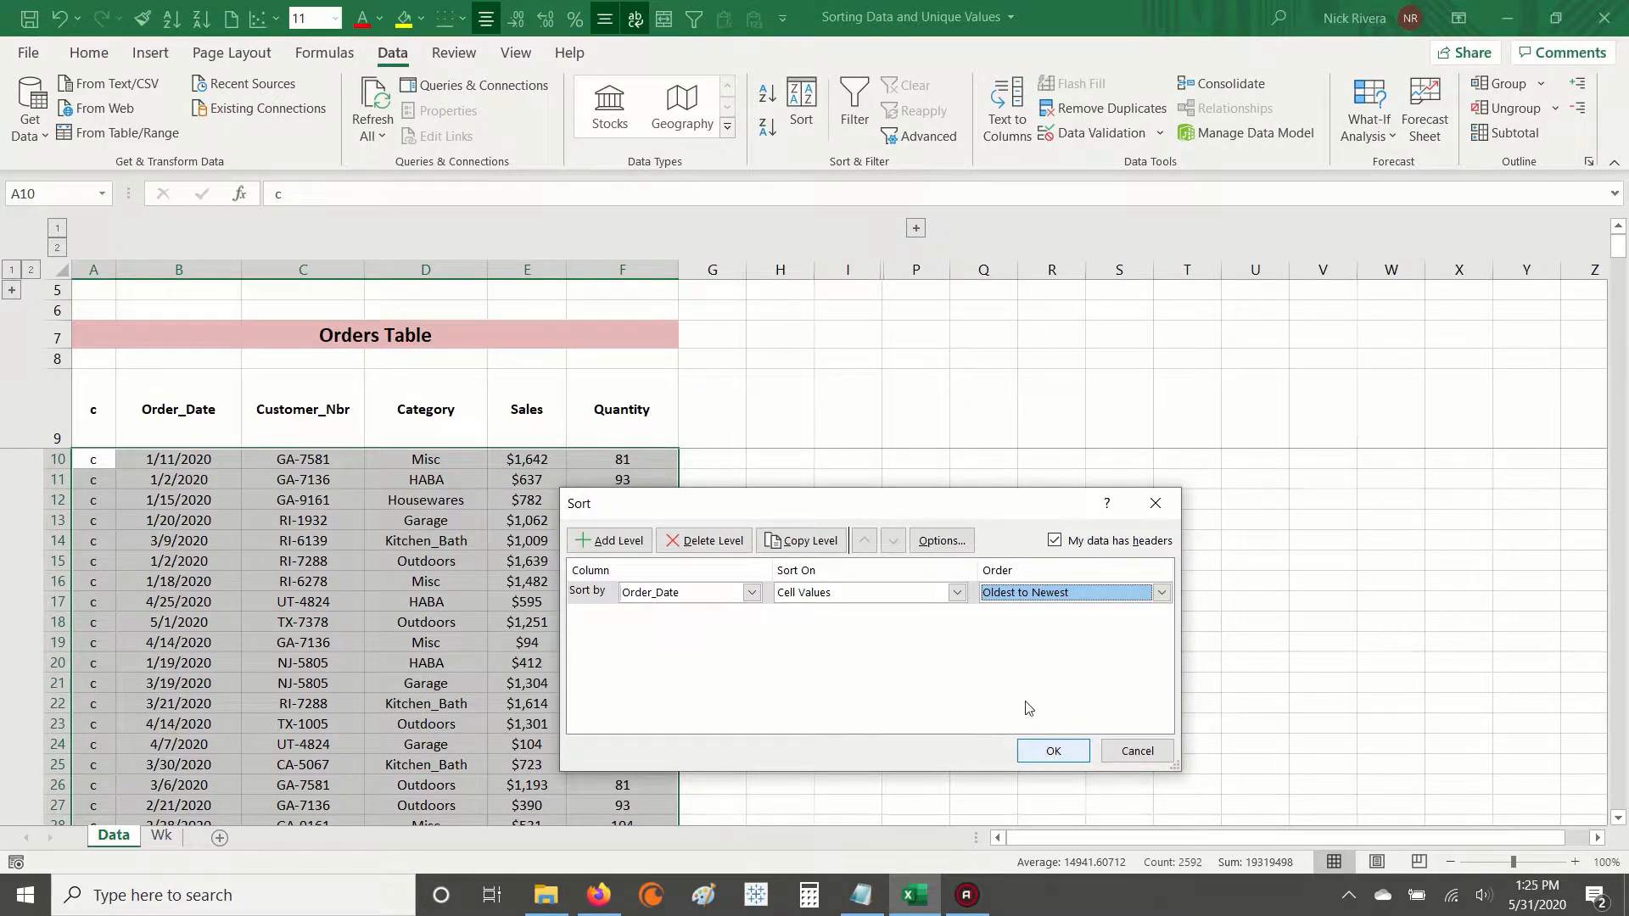
{"action": "left_click_drag", "start_coordinate": [875, 514], "coordinate": [850, 359]}
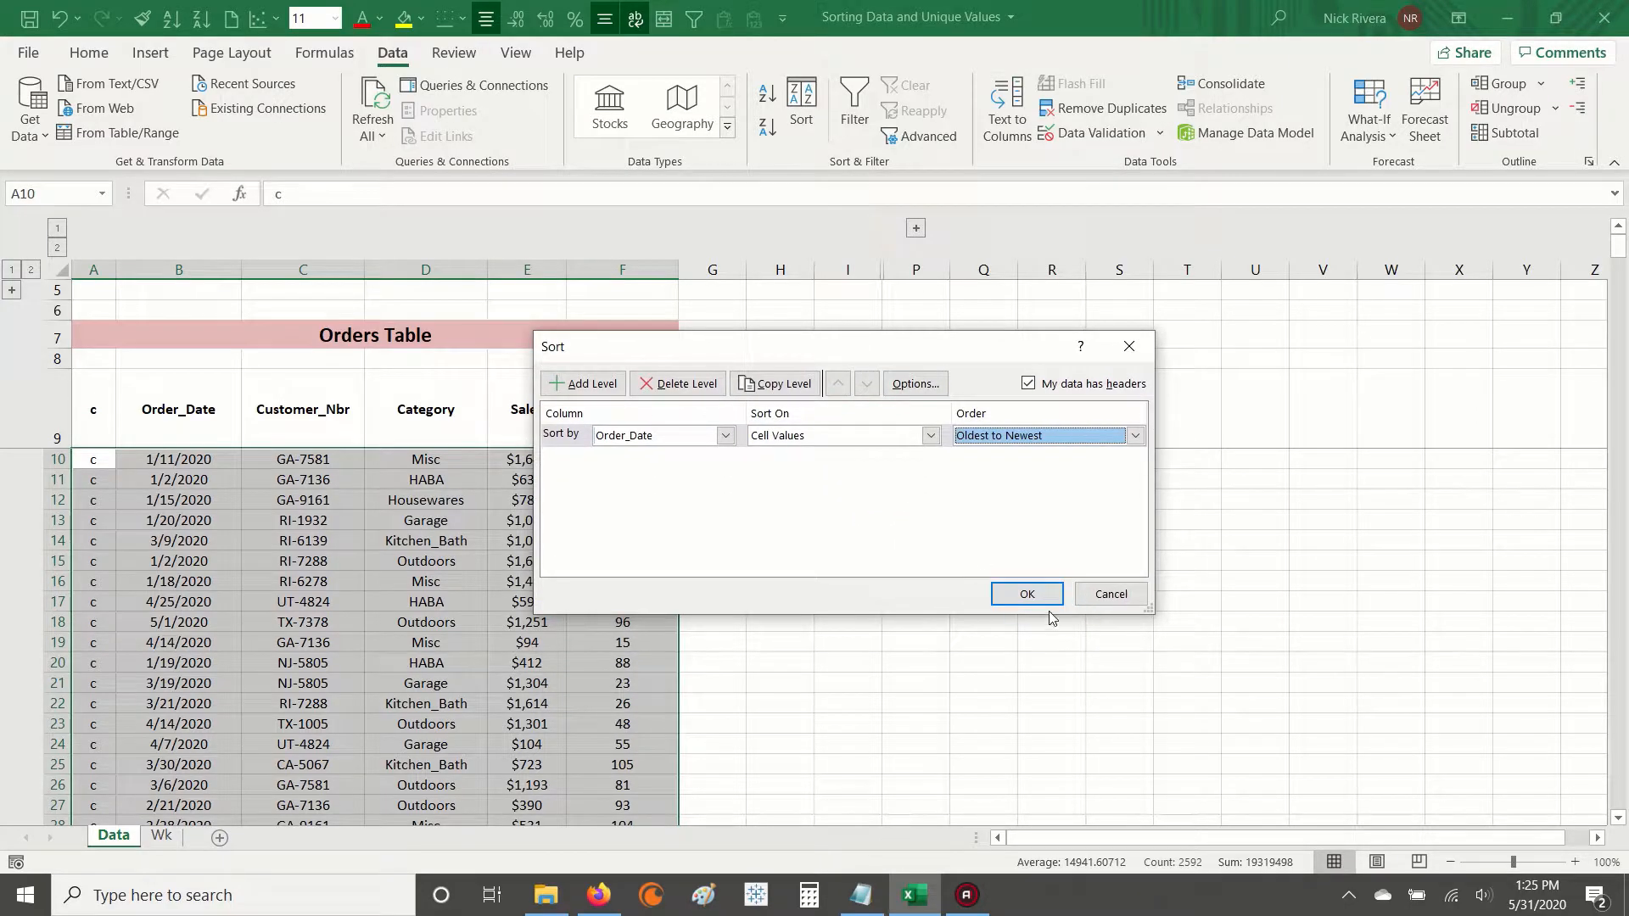
{"action": "left_click", "coordinate": [1027, 595]}
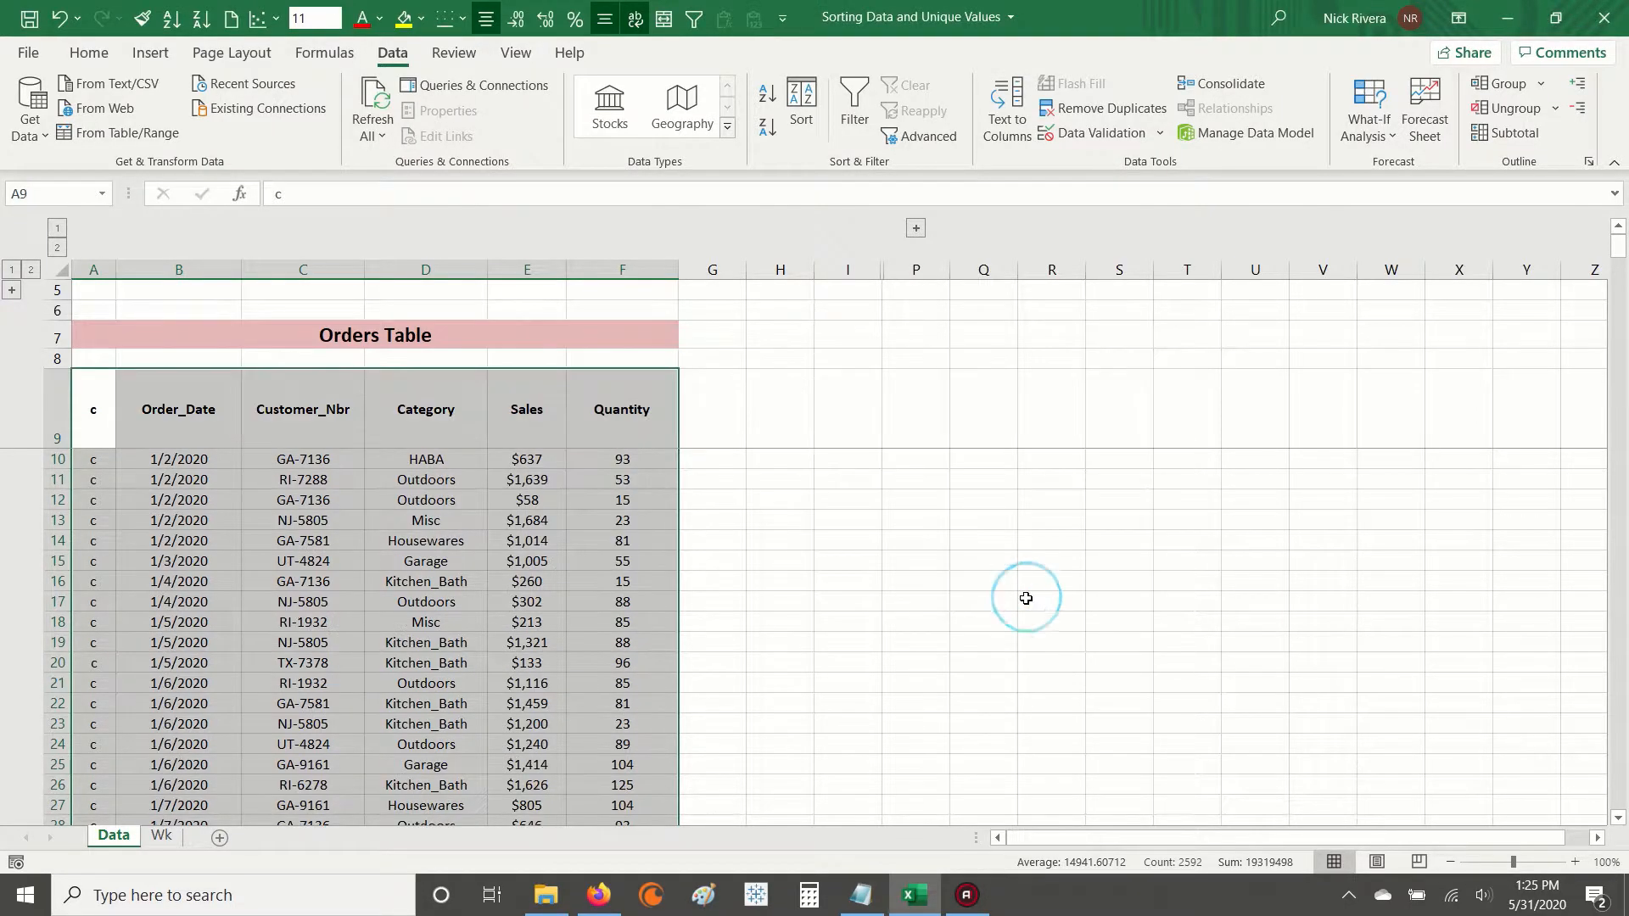
Check the sorted Order_Date column in the first row and in the last rows of the table.
{"action": "left_click", "coordinate": [142, 457]}
{"action": "left_click_drag", "start_coordinate": [93, 389], "coordinate": [619, 393]}
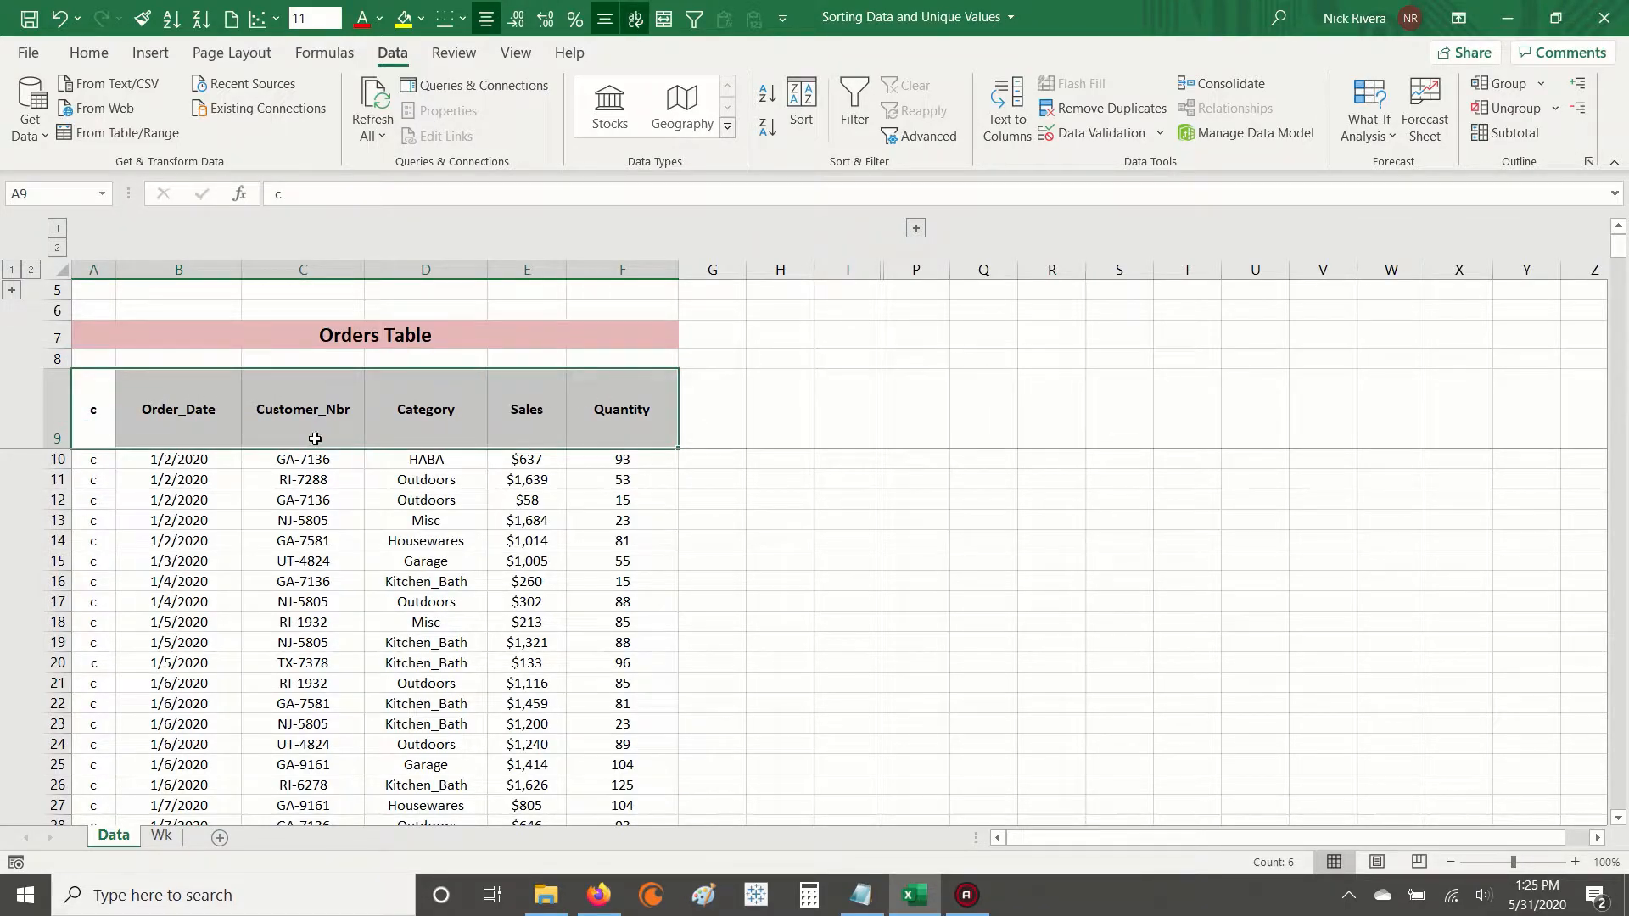
{"action": "left_click", "coordinate": [162, 461]}
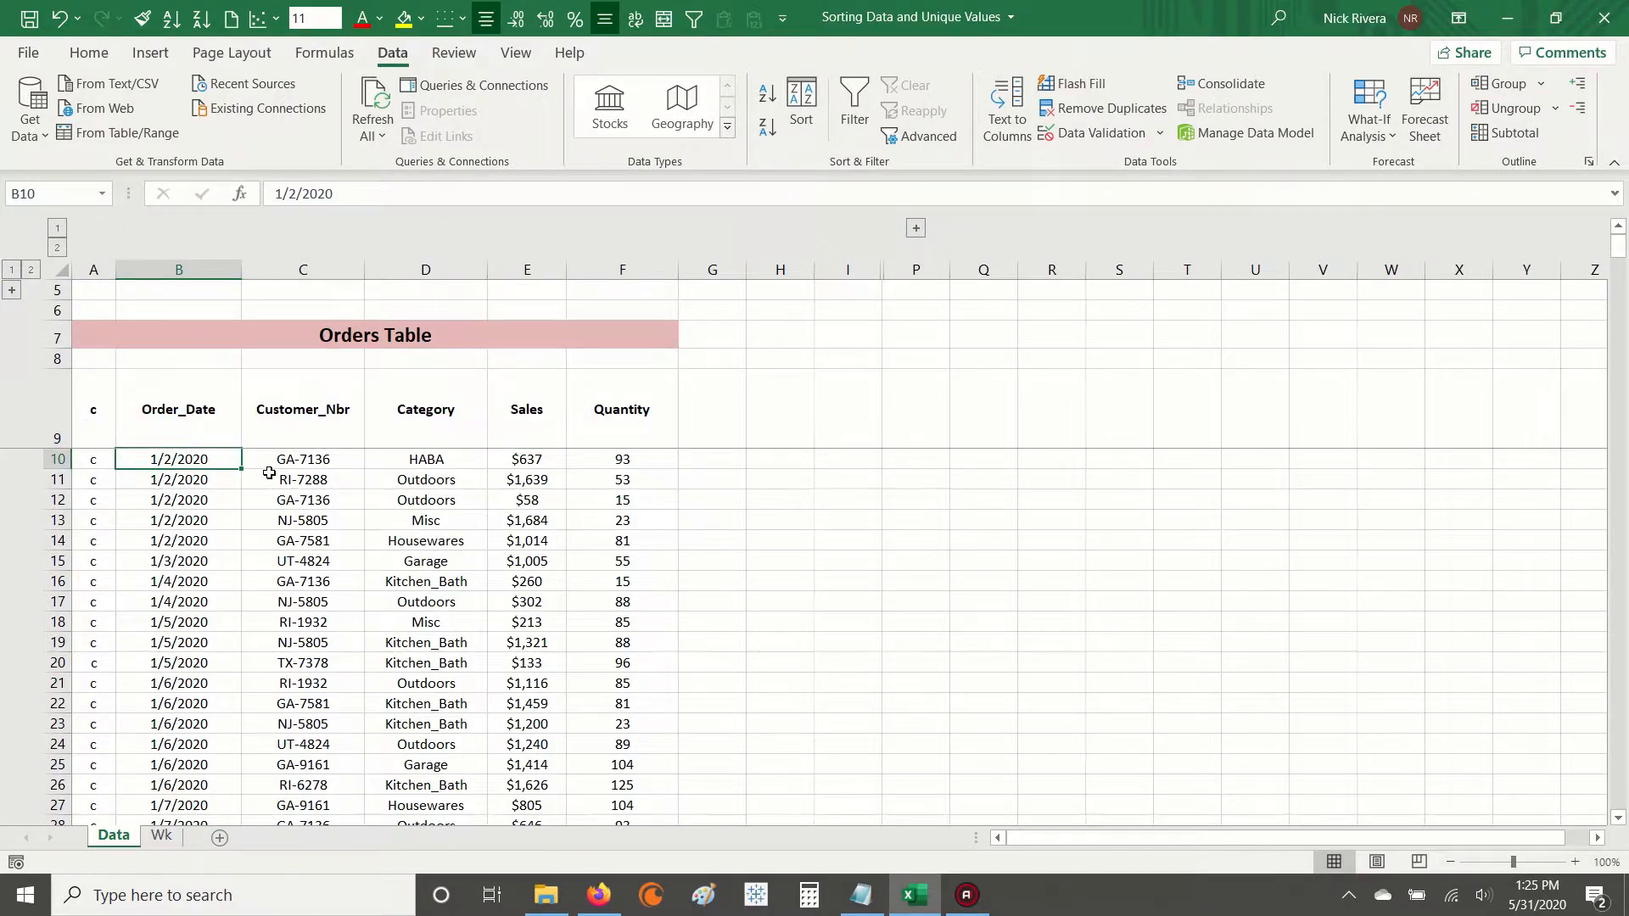
{"action": "key", "text": "Up"}
{"action": "key", "text": "Down"}
{"action": "key", "text": "ctrl+Down"}
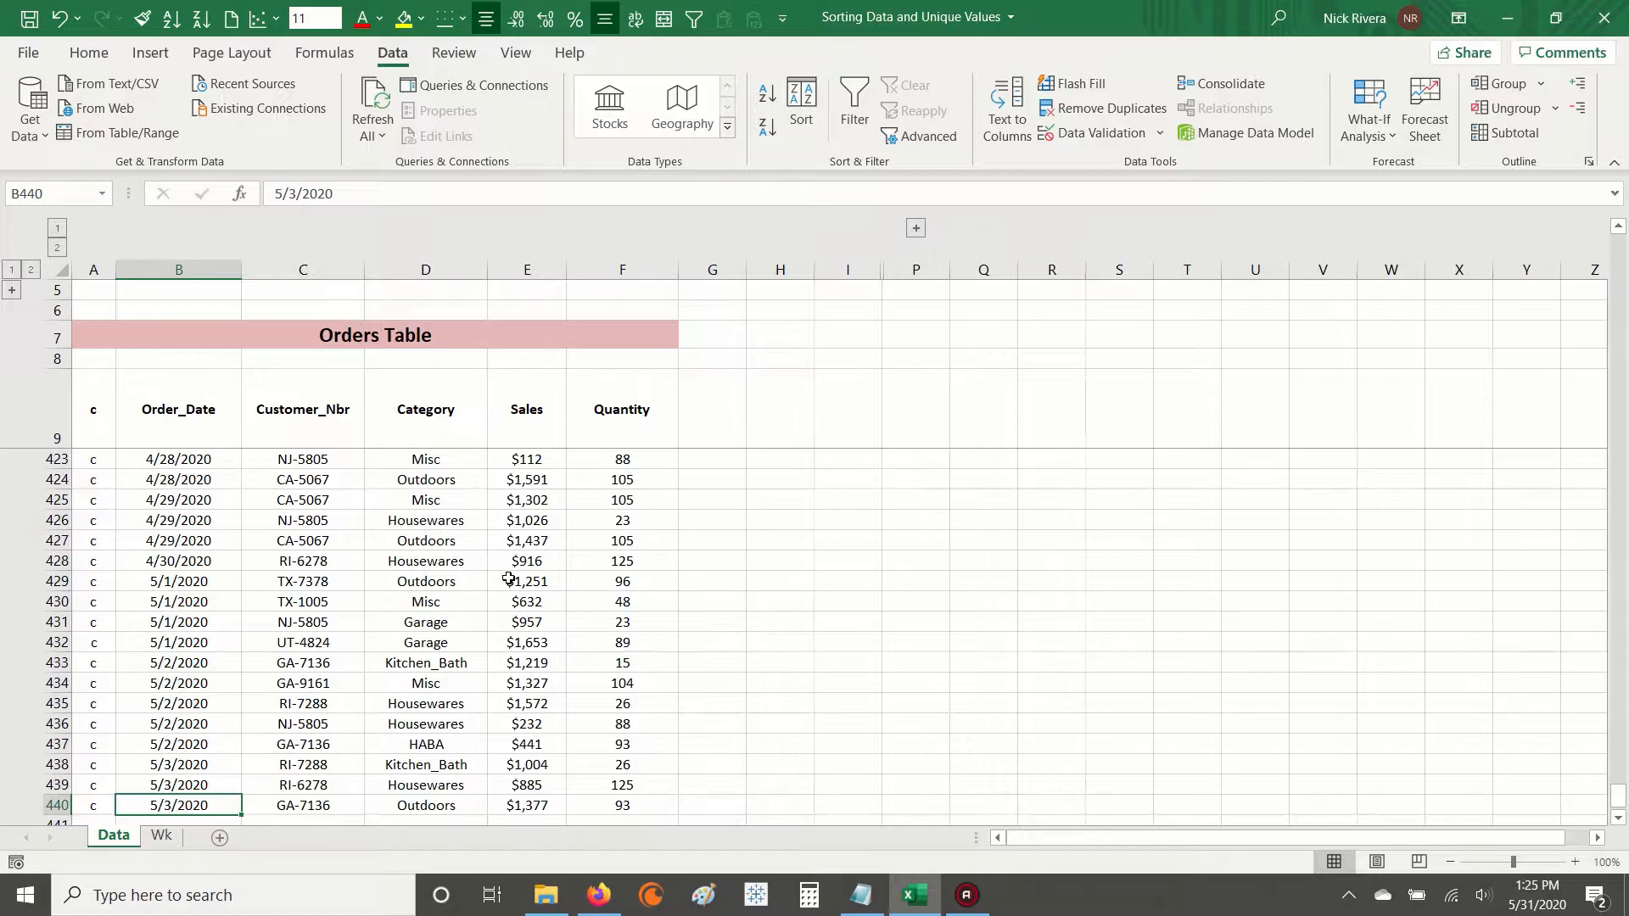
{"action": "key", "text": "Down"}
{"action": "key", "text": "Down"}
{"action": "key", "text": "Down"}
{"action": "key", "text": "Up"}
{"action": "key", "text": "Up"}
{"action": "key", "text": "Up"}
{"action": "key", "text": "Up"}
{"action": "key", "text": "Up"}
{"action": "key", "text": "Up"}
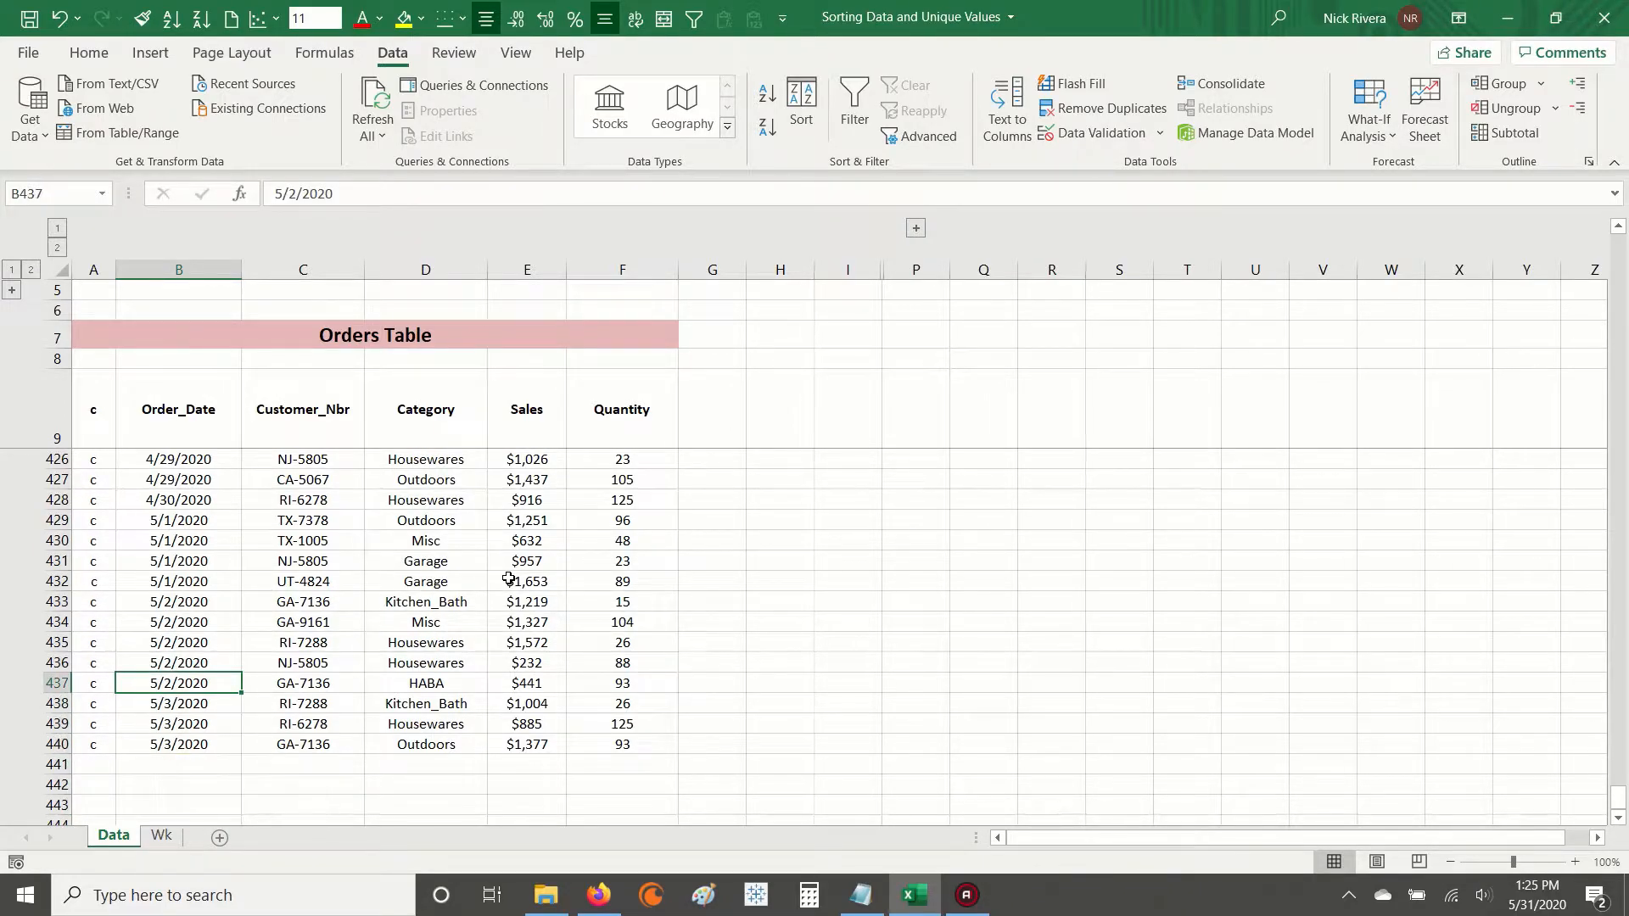
{"action": "key", "text": "shift+Down"}
{"action": "key", "text": "shift+Down"}
{"action": "key", "text": "shift+Down"}
Return to the table's header row and compare the first Order_Date entries with the Category entries beside them.
{"action": "key", "text": "ctrl+Up"}
{"action": "key", "text": "Down"}
{"action": "key", "text": "Up"}
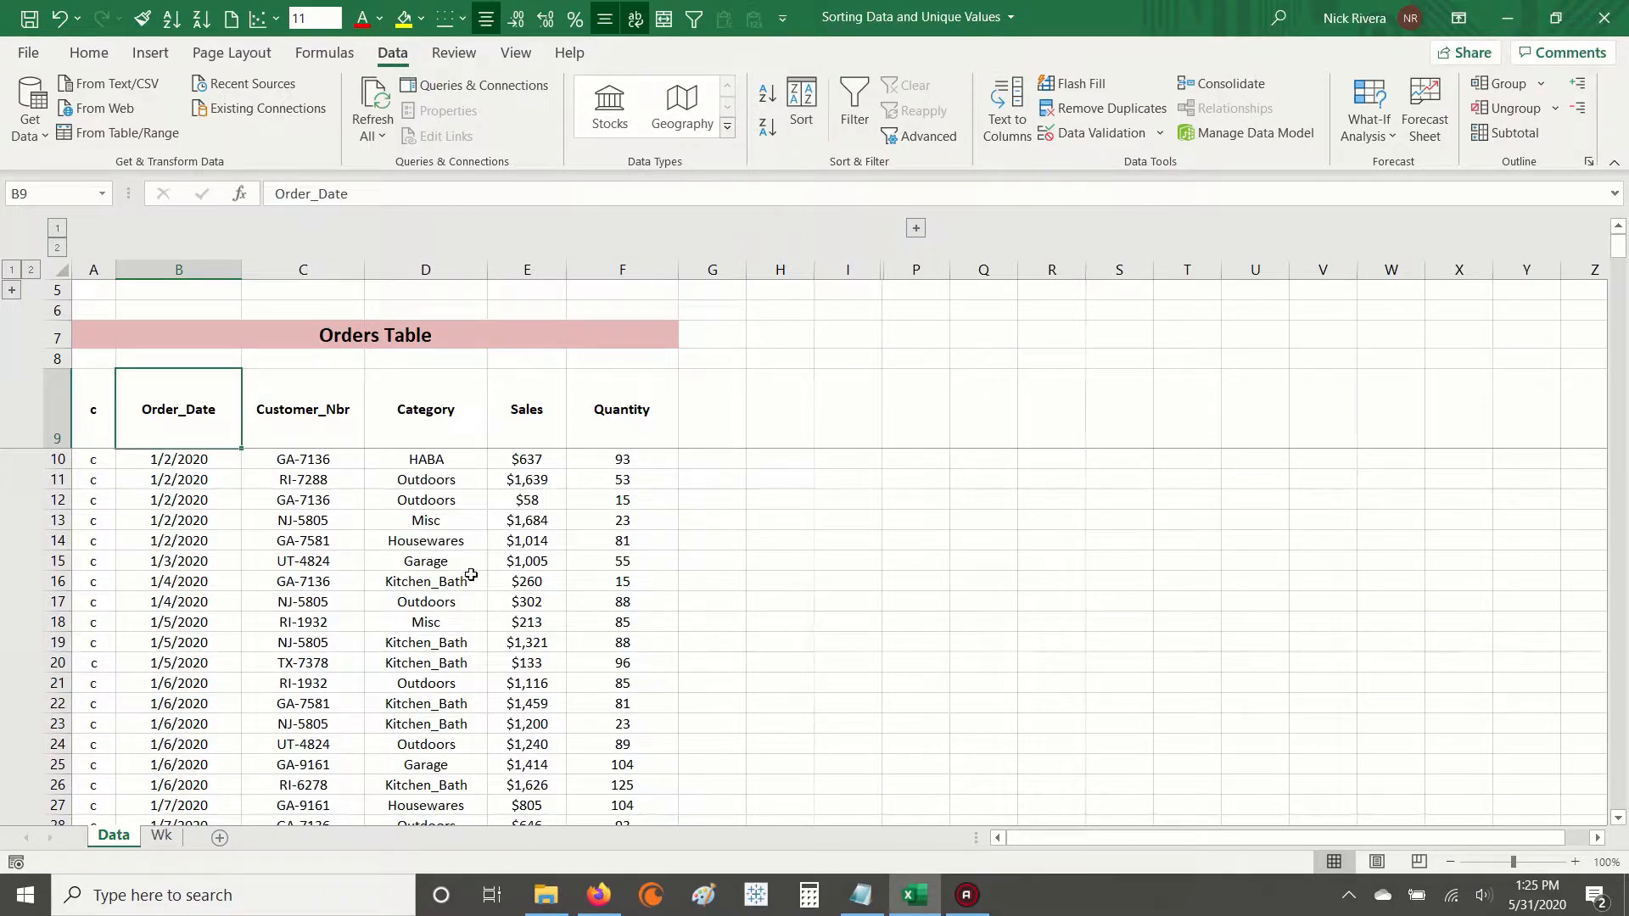
{"action": "left_click", "coordinate": [288, 544]}
{"action": "left_click", "coordinate": [89, 415]}
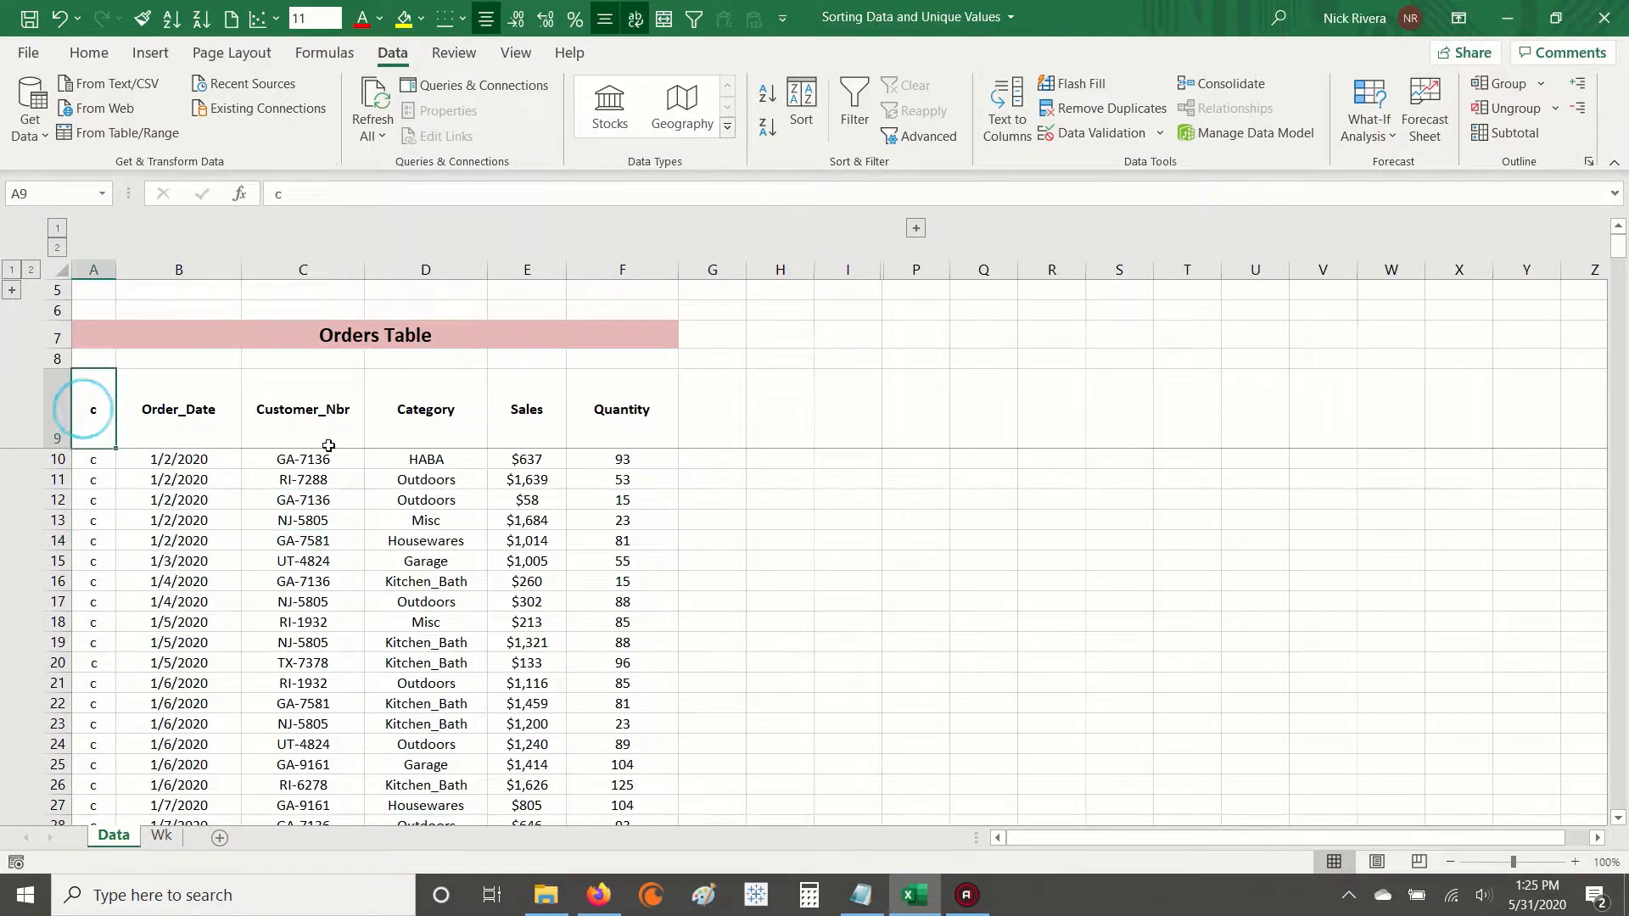
{"action": "key", "text": "Right"}
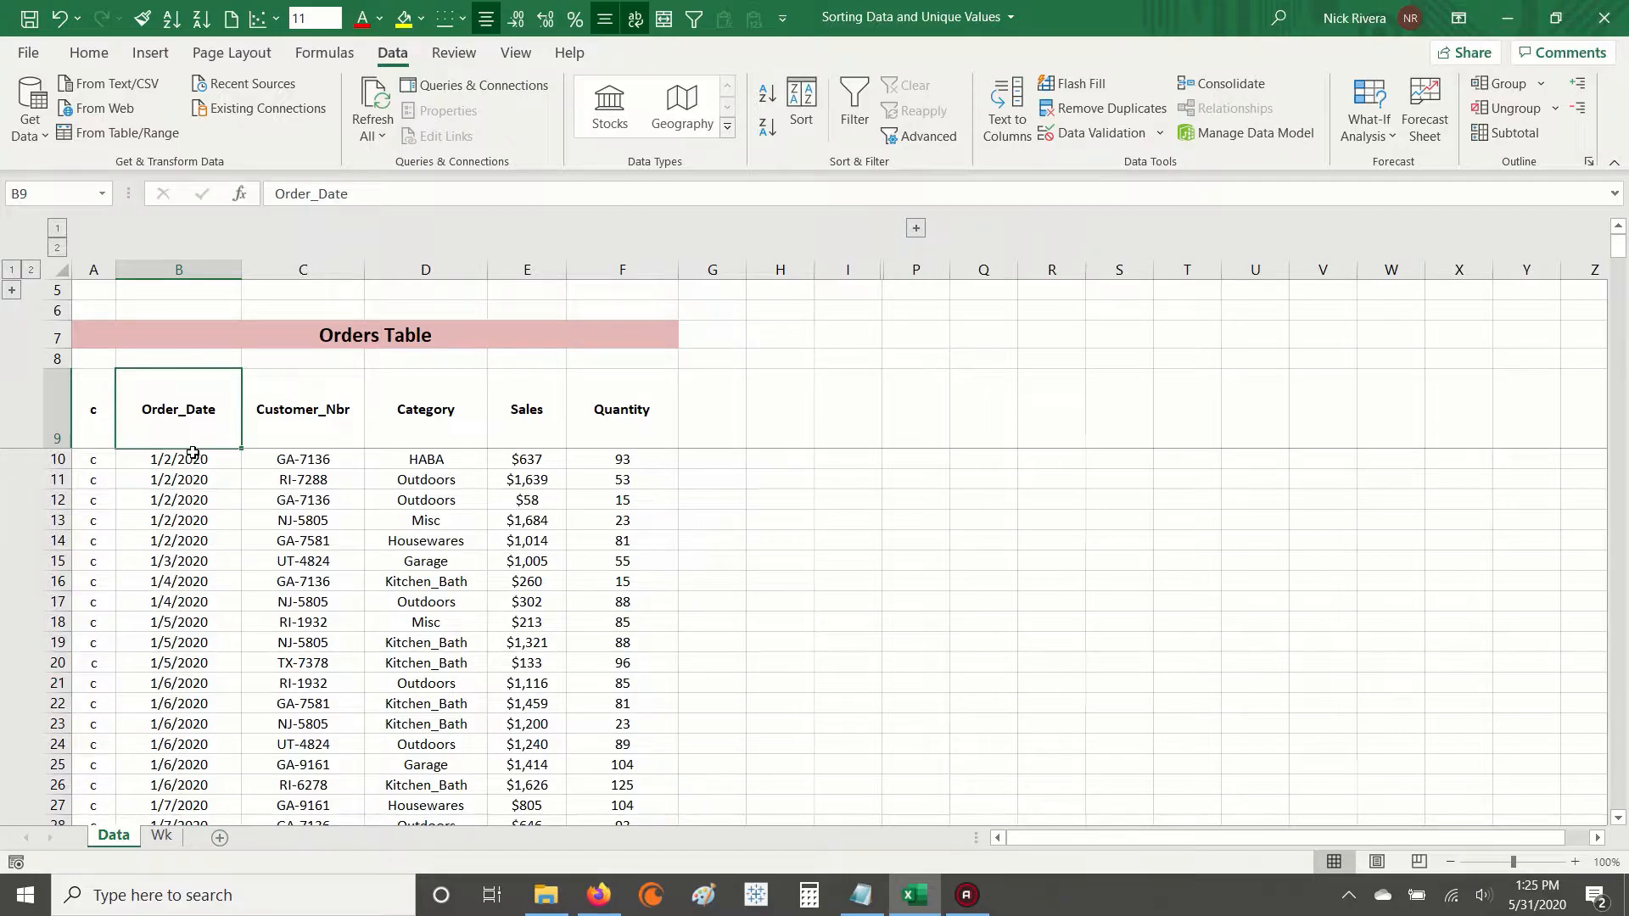
{"action": "left_click_drag", "start_coordinate": [178, 462], "coordinate": [155, 679]}
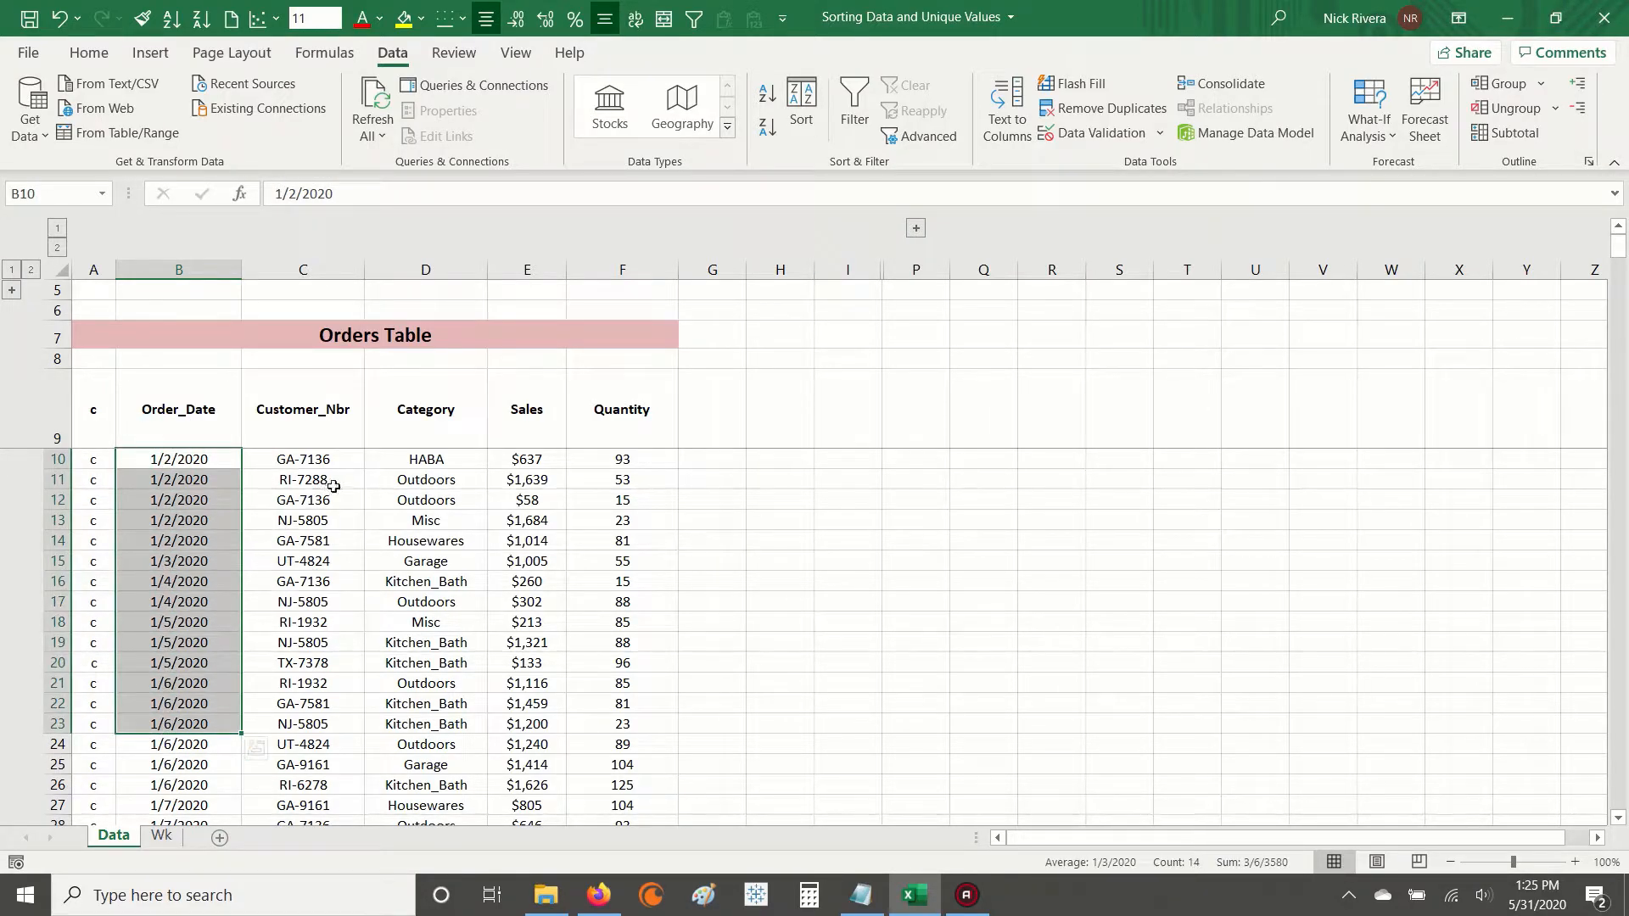
{"action": "left_click_drag", "start_coordinate": [429, 459], "coordinate": [437, 748]}
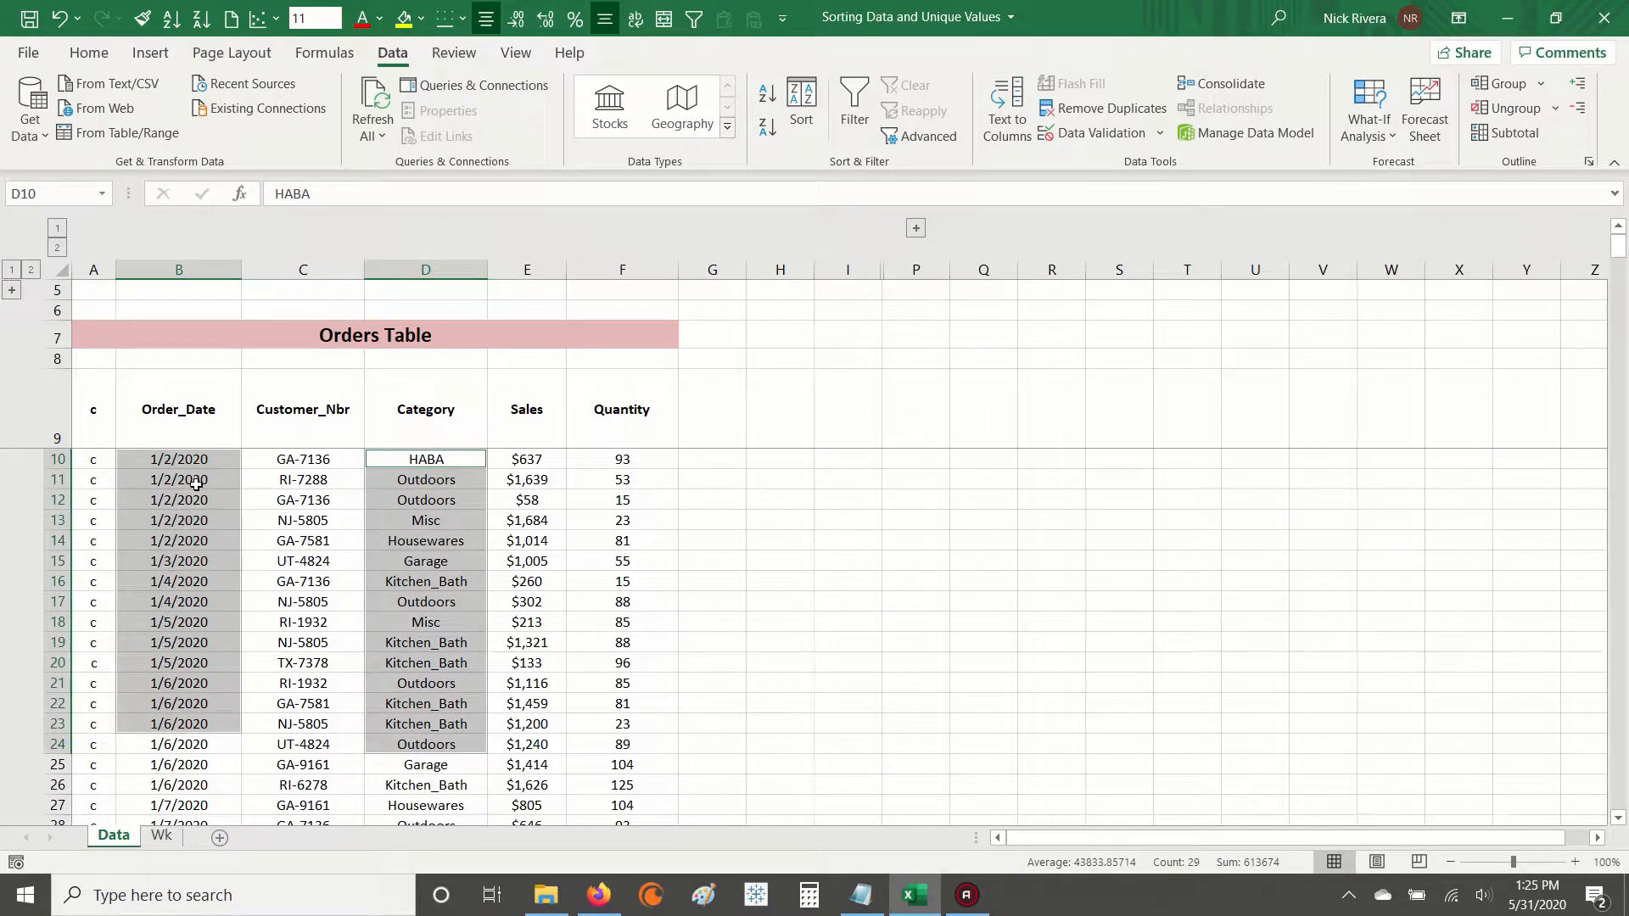
Undo the Order_Date sort and examine the first entries of the Order_Date column.
{"action": "left_click", "coordinate": [174, 462]}
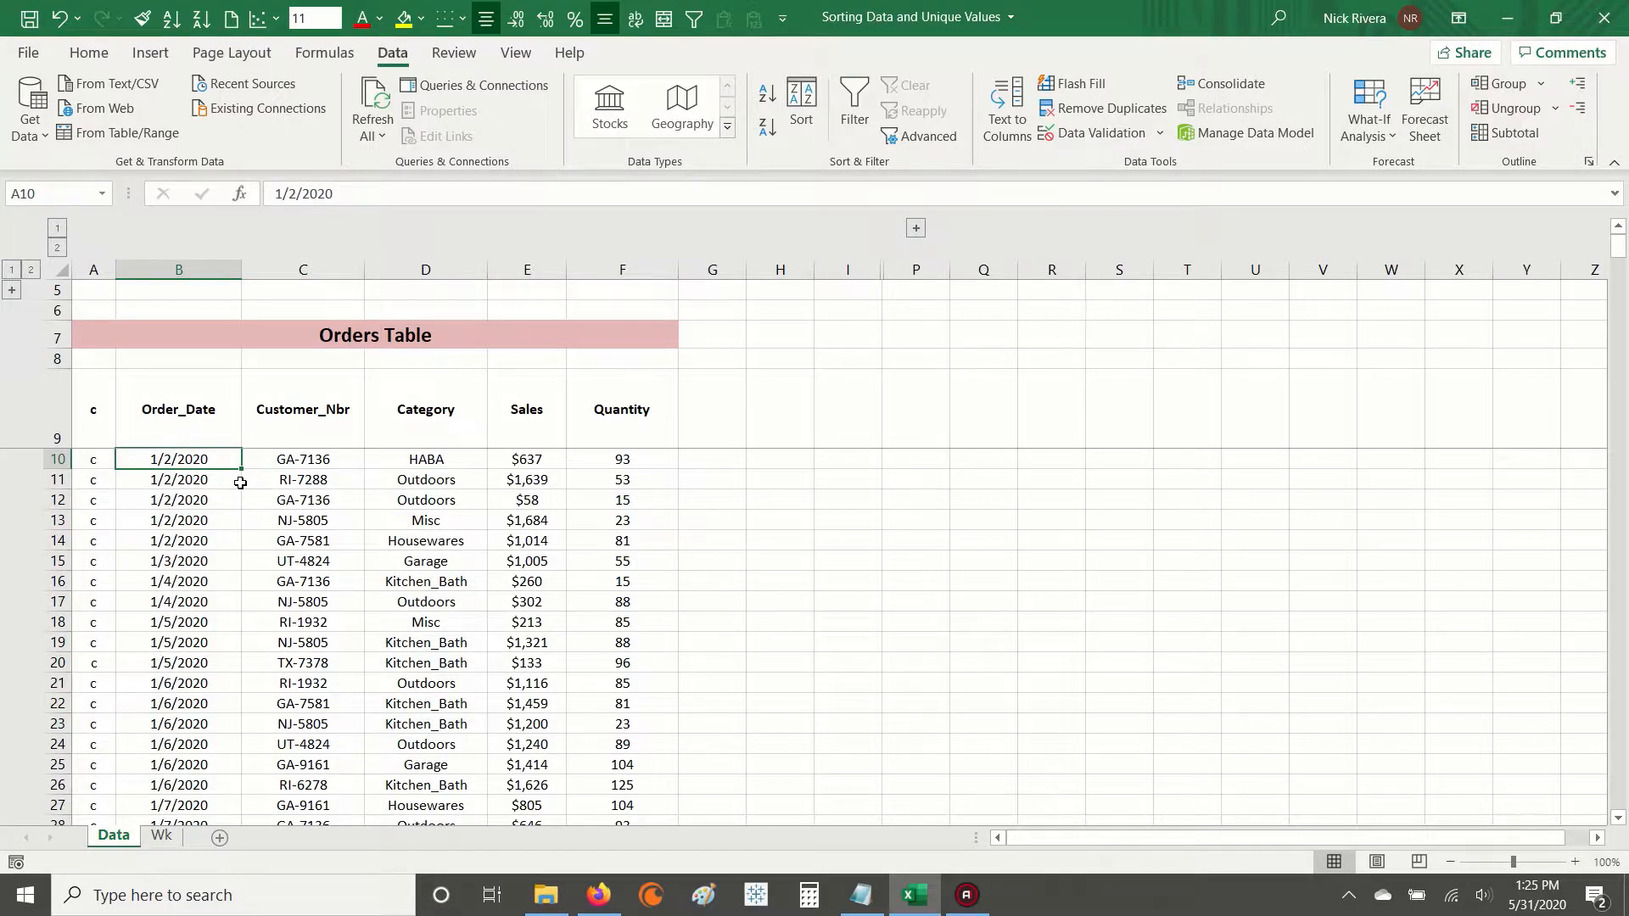
{"action": "key", "text": "ctrl+z"}
{"action": "left_click", "coordinate": [173, 581]}
{"action": "left_click_drag", "start_coordinate": [172, 461], "coordinate": [154, 624]}
Select the whole Orders Table from A9 including its headers and open a custom sort for it.
{"action": "left_click", "coordinate": [89, 407]}
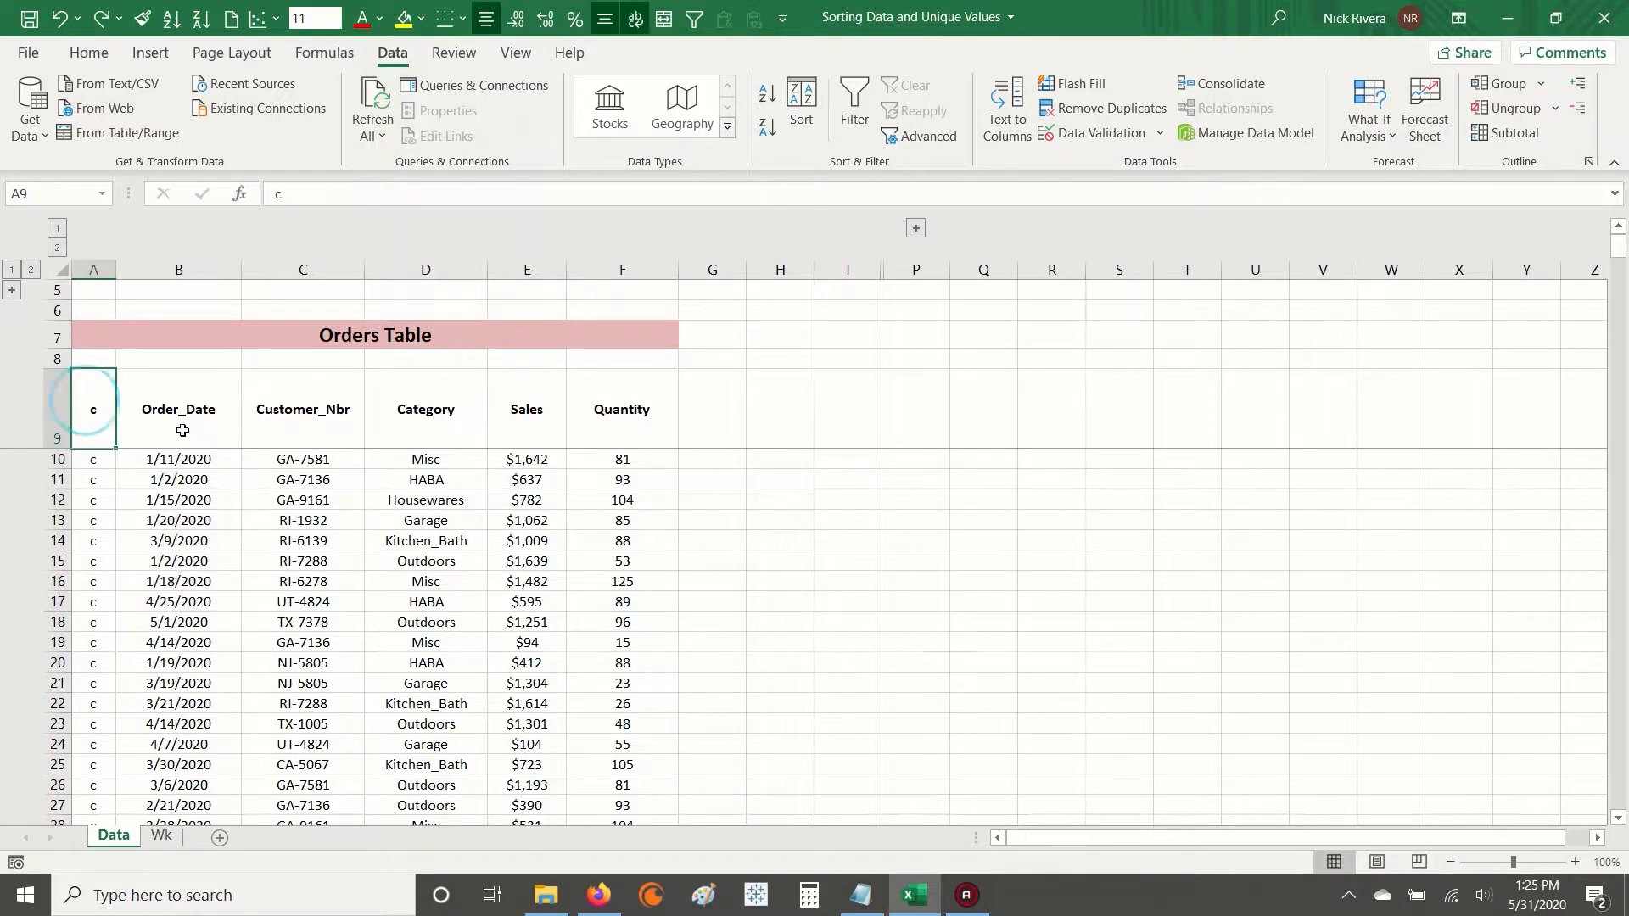
{"action": "key", "text": "ctrl+shift+Right"}
{"action": "key", "text": "ctrl+shift+Down"}
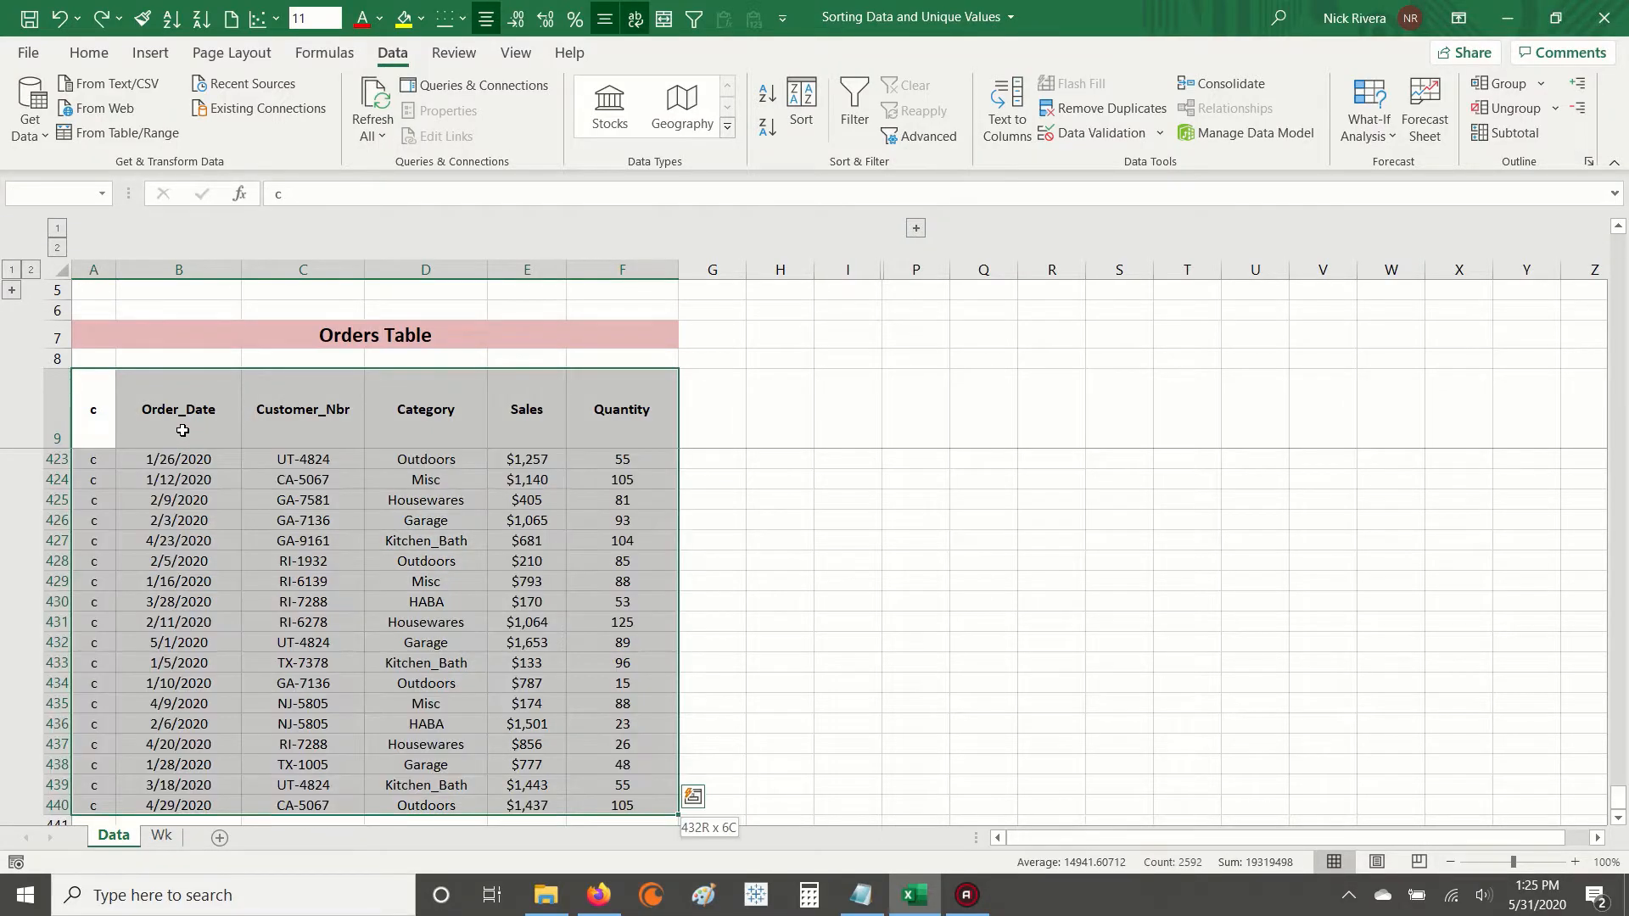
{"action": "scroll", "coordinate": [369, 468], "scroll_direction": "down", "scroll_amount": 3}
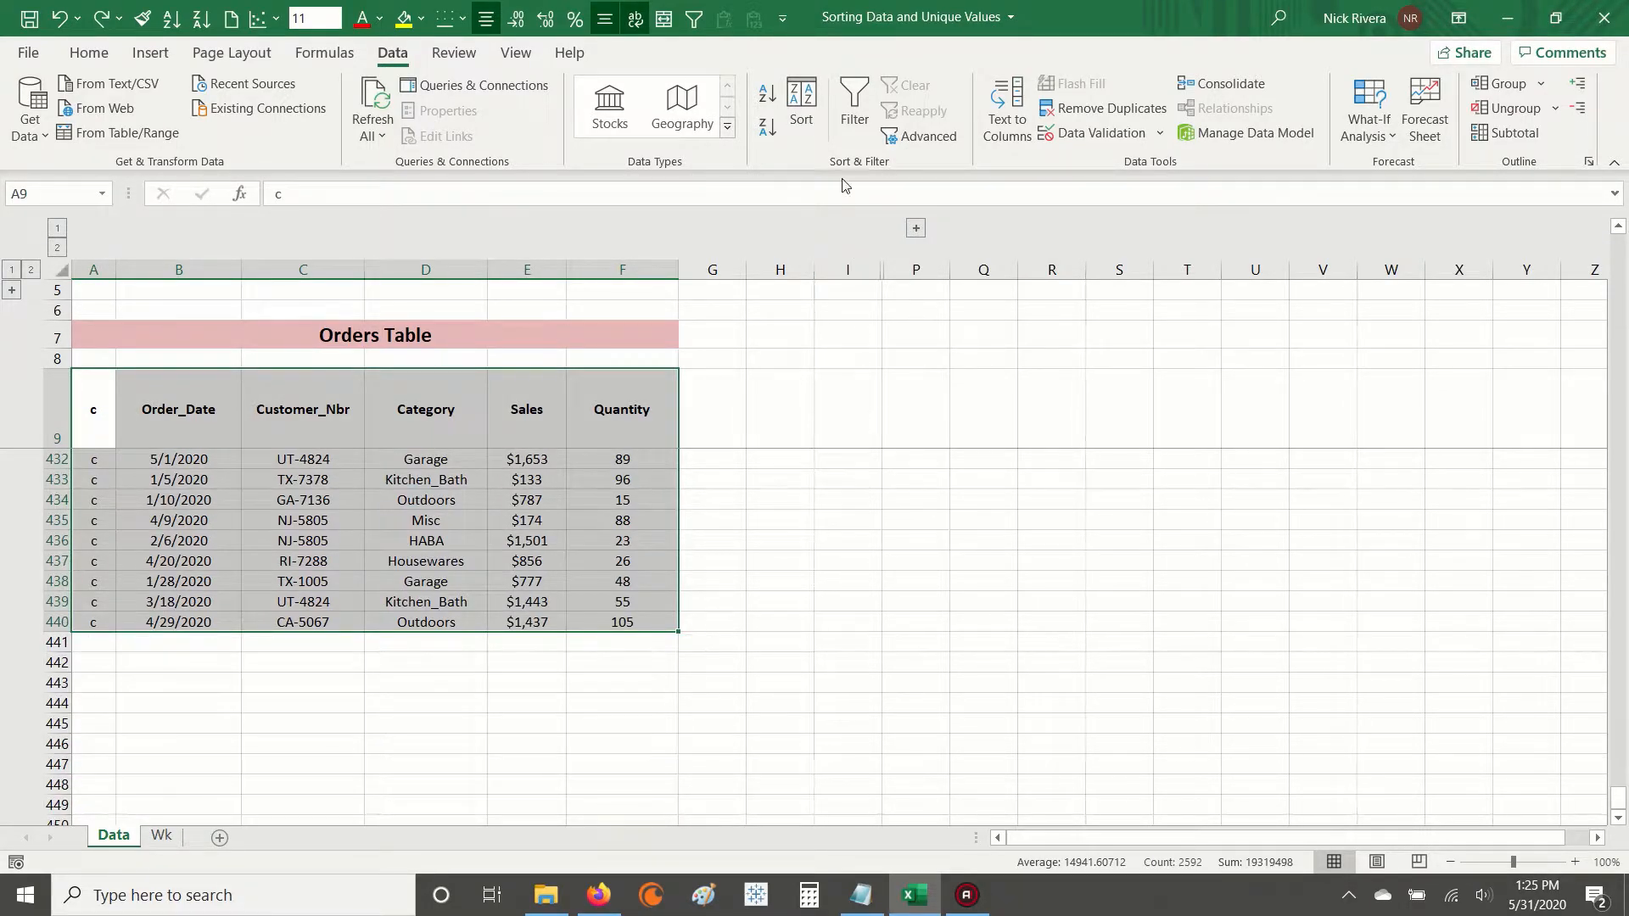
{"action": "left_click", "coordinate": [381, 65]}
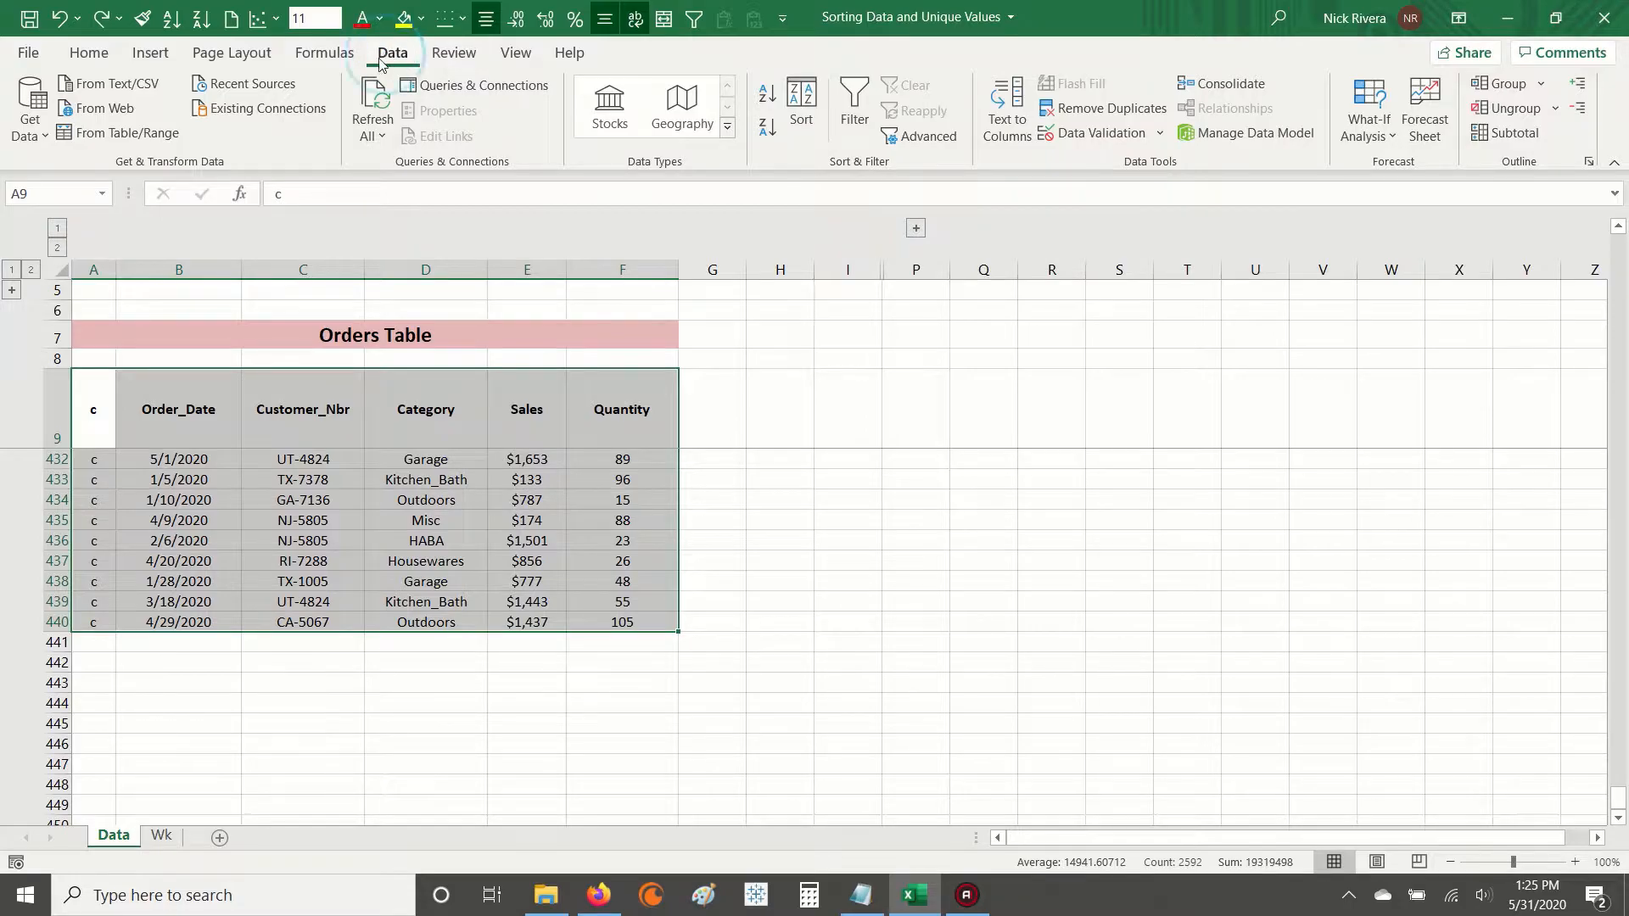
{"action": "left_click", "coordinate": [803, 101]}
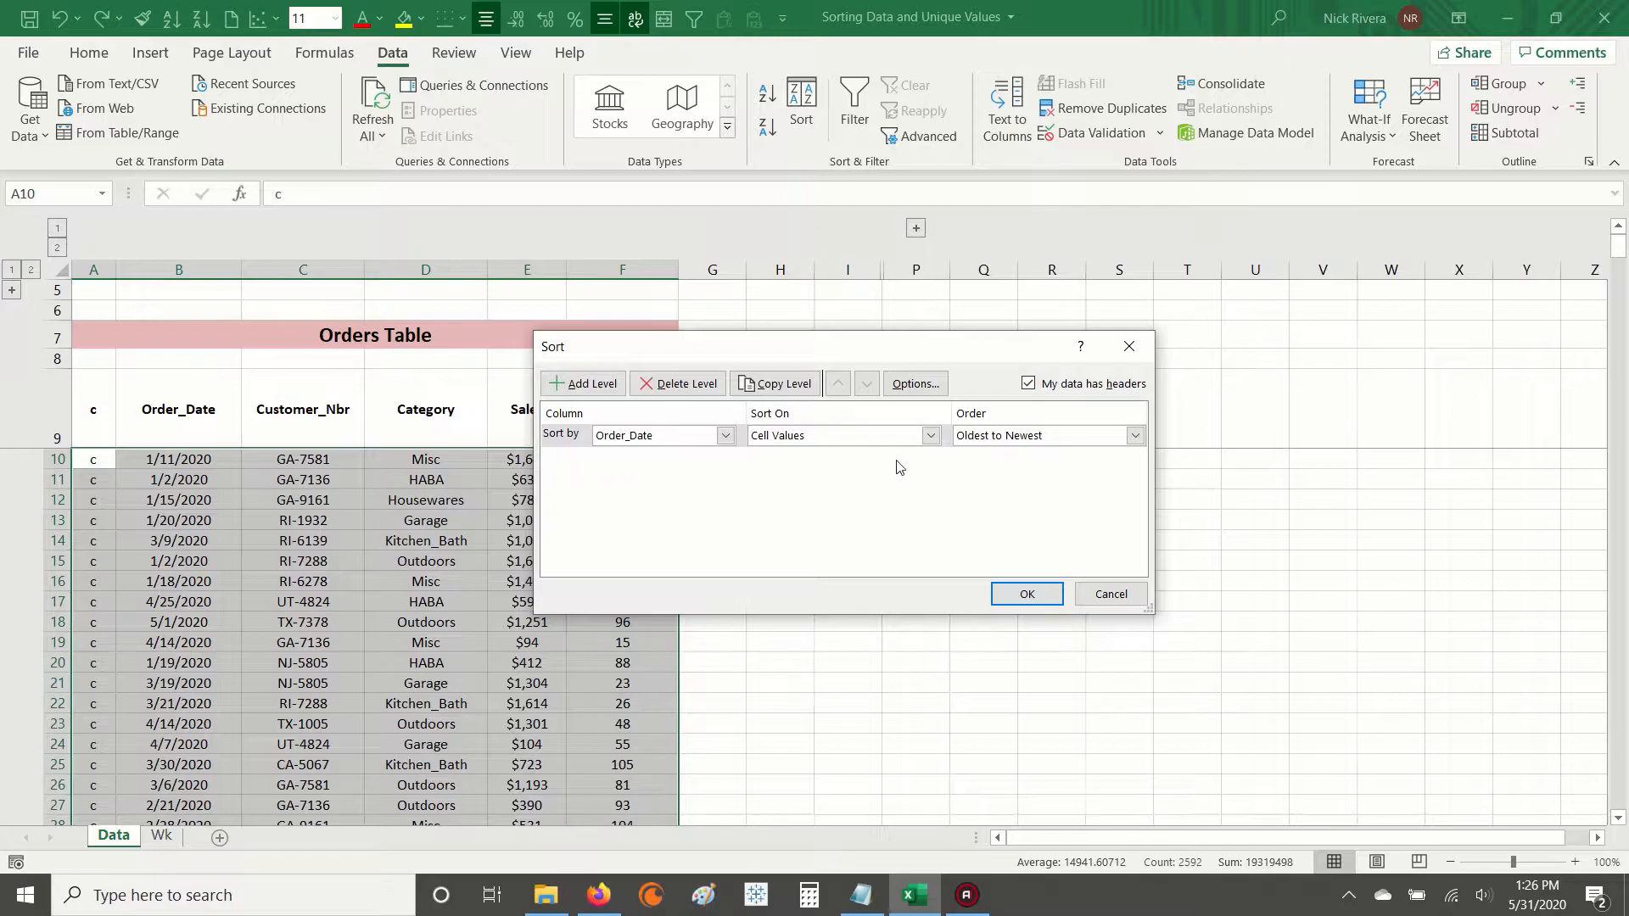
Add a second sort level by Category on cell values, A to Z, under Order_Date and run the sort.
{"action": "left_click", "coordinate": [587, 384]}
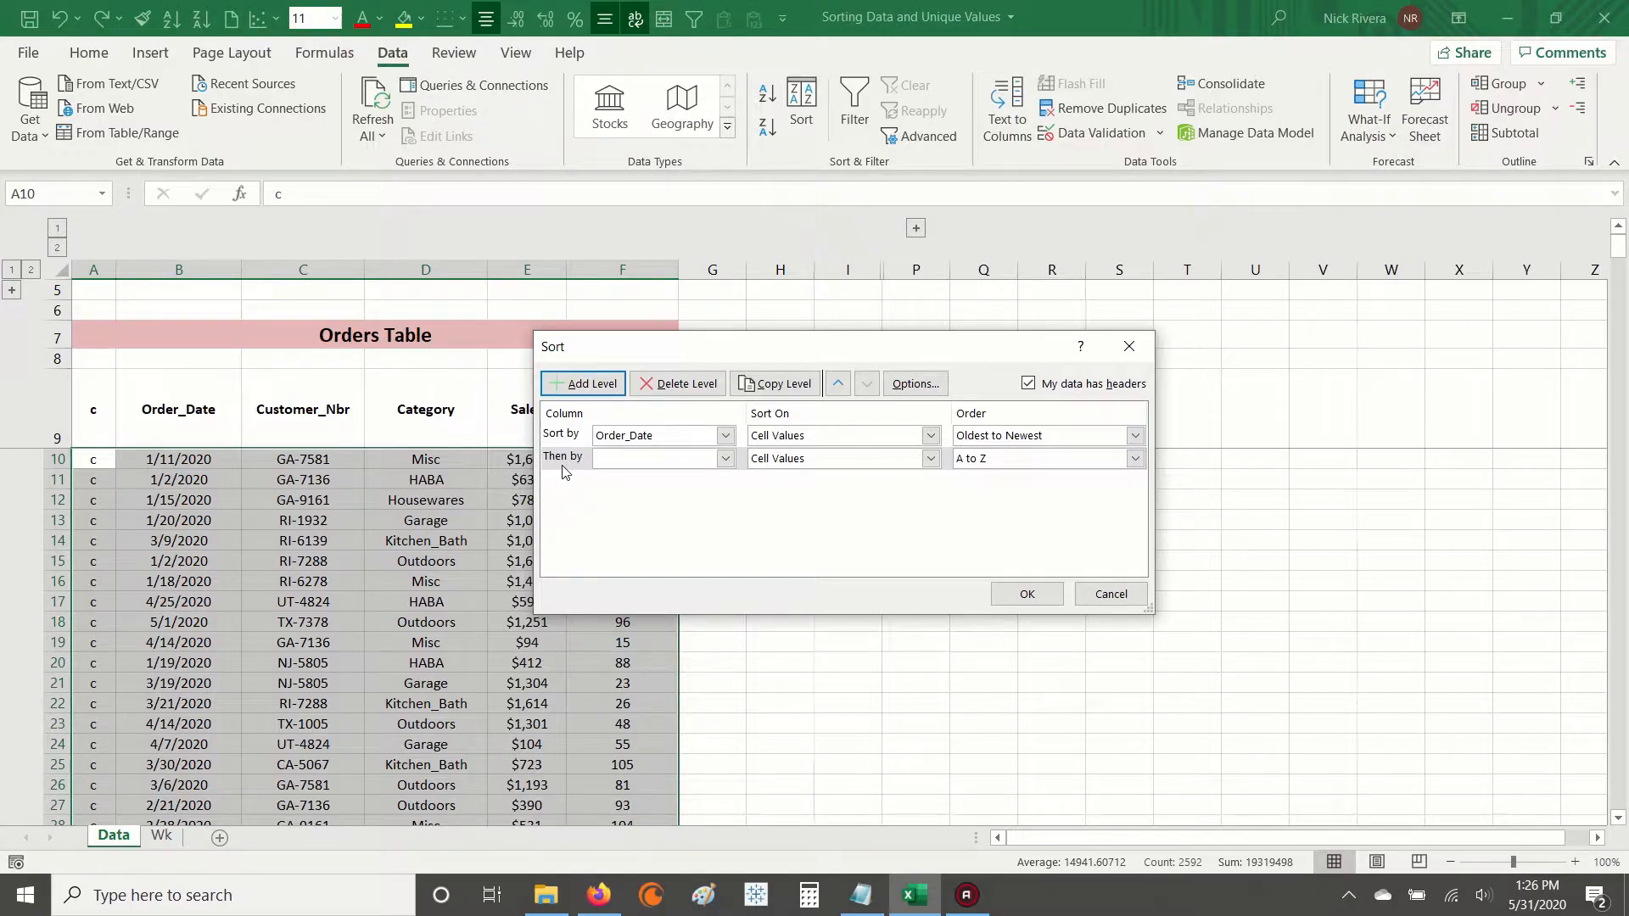
{"action": "left_click", "coordinate": [645, 460]}
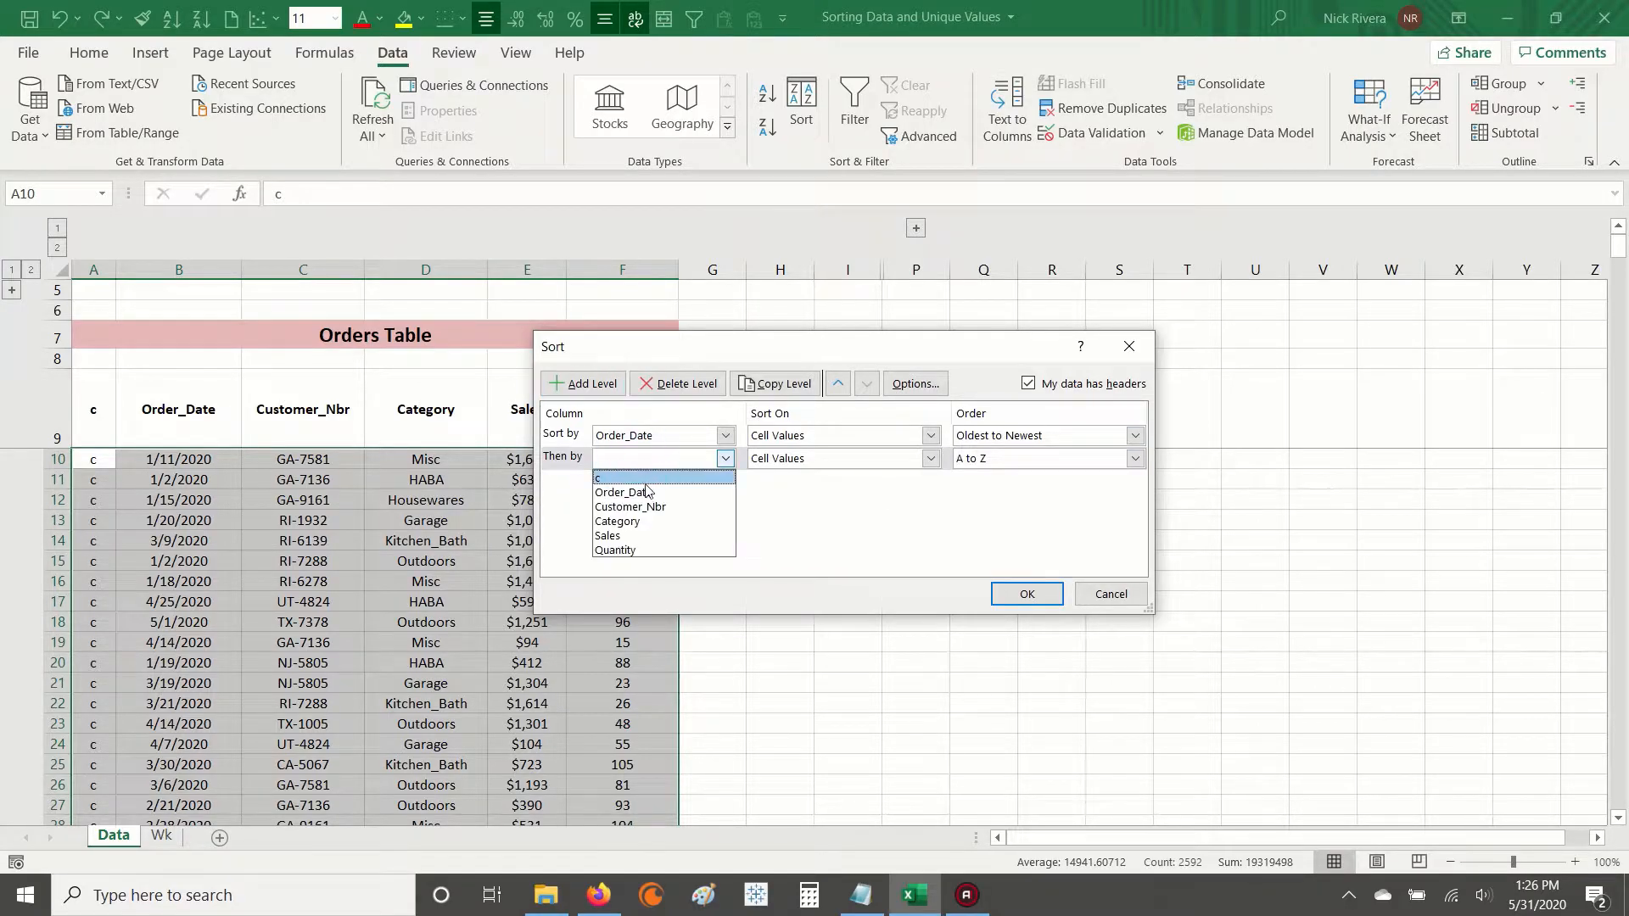
{"action": "left_click", "coordinate": [639, 522]}
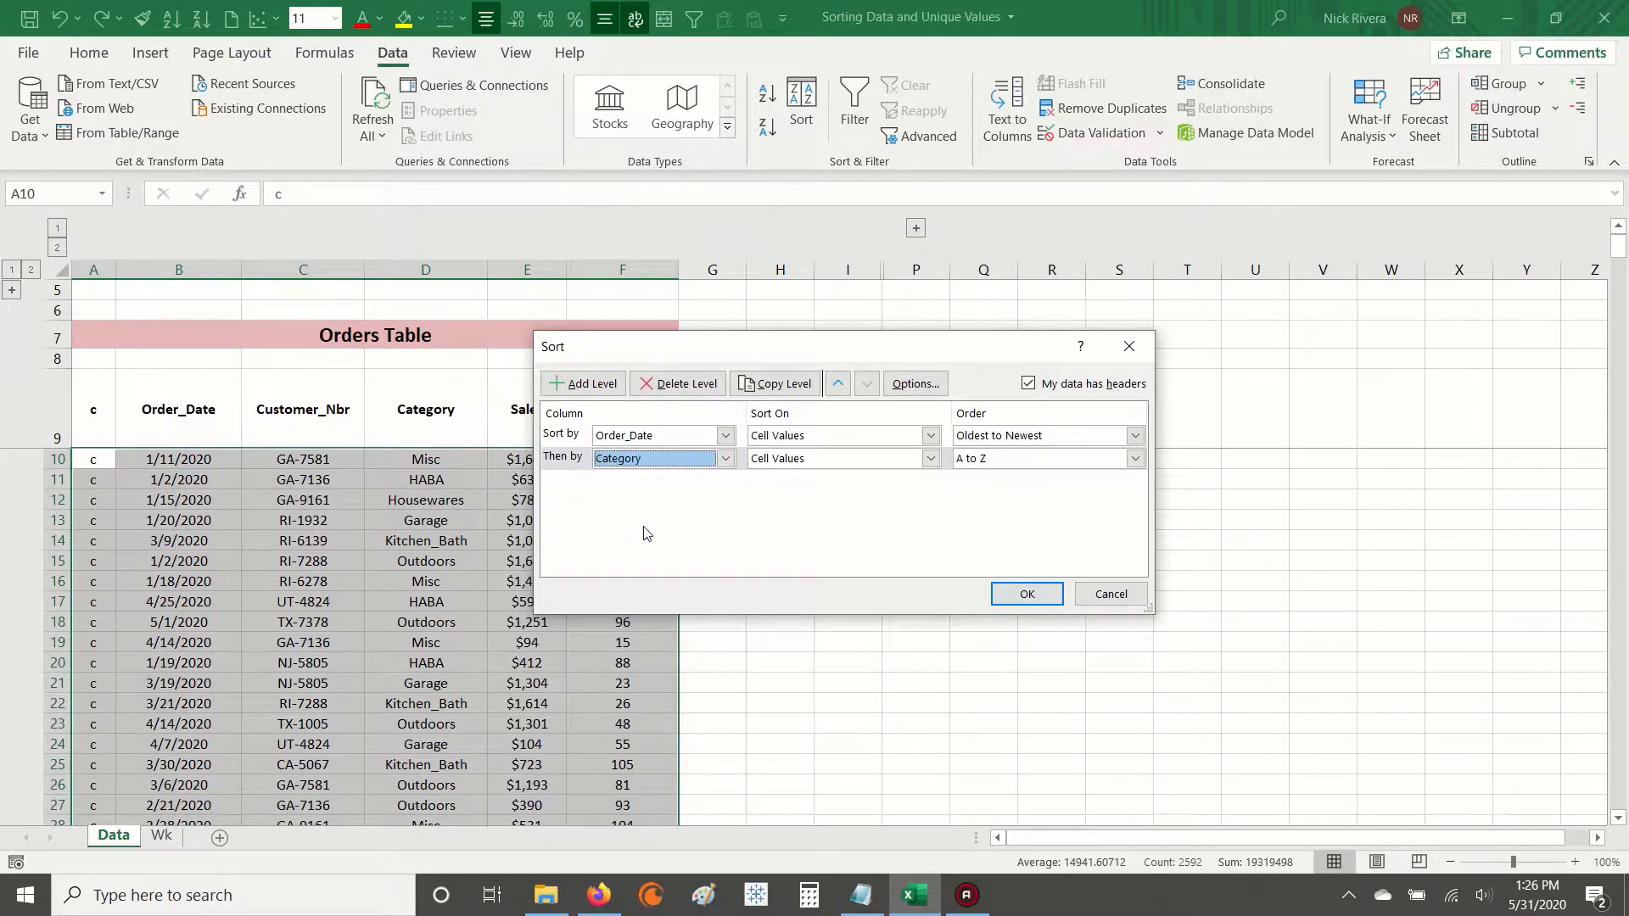
{"action": "left_click", "coordinate": [726, 460]}
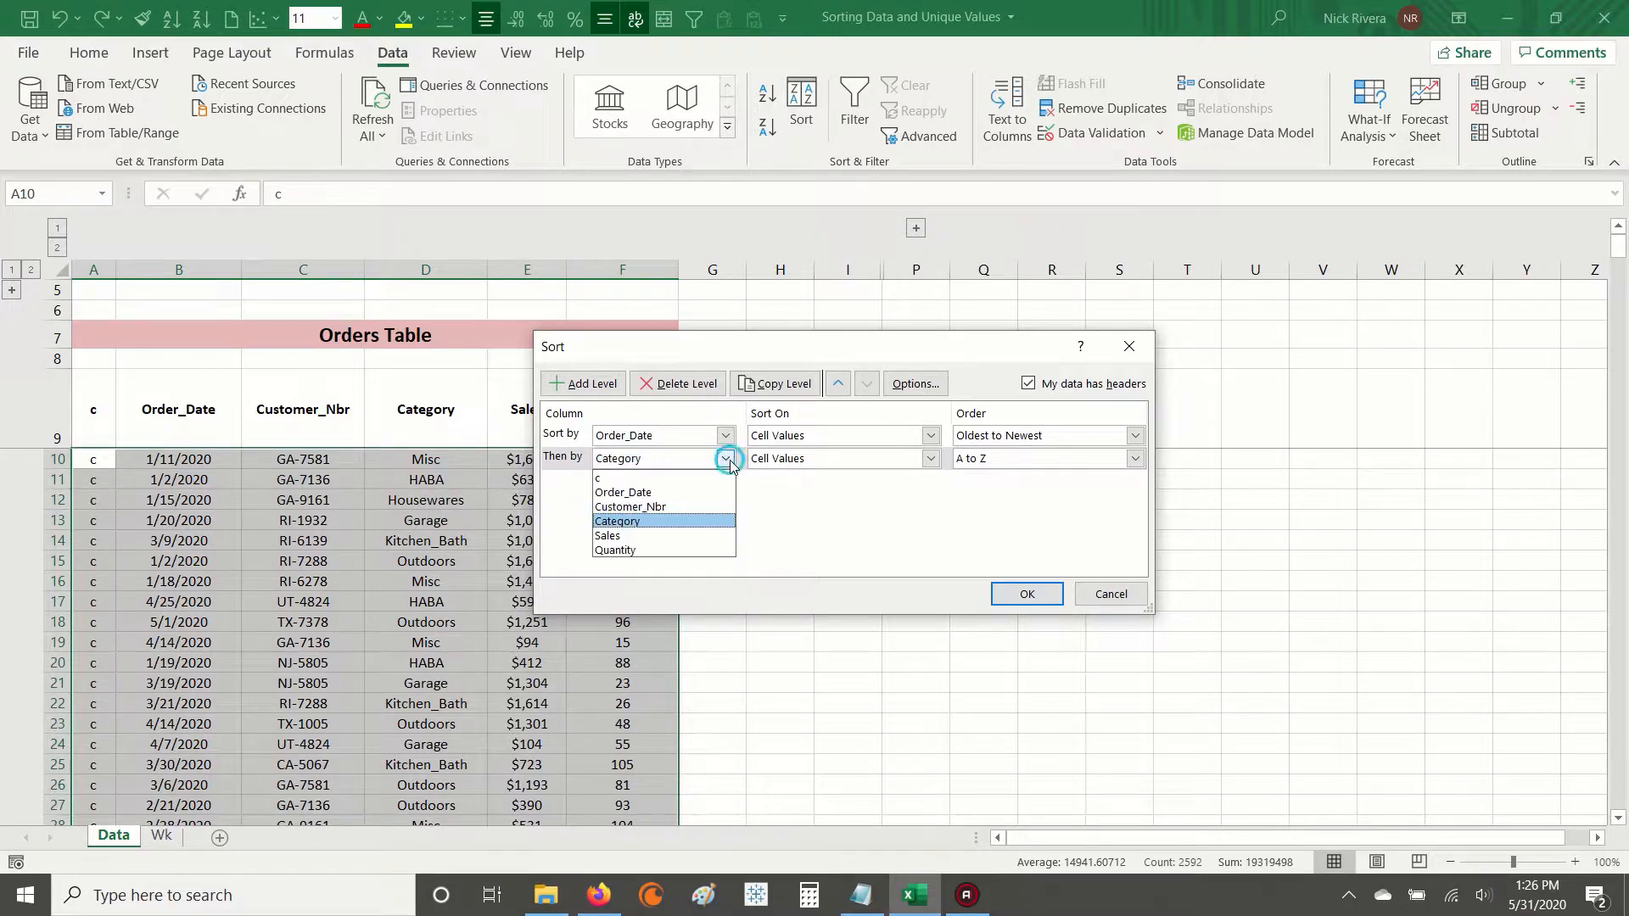
{"action": "left_click", "coordinate": [632, 527]}
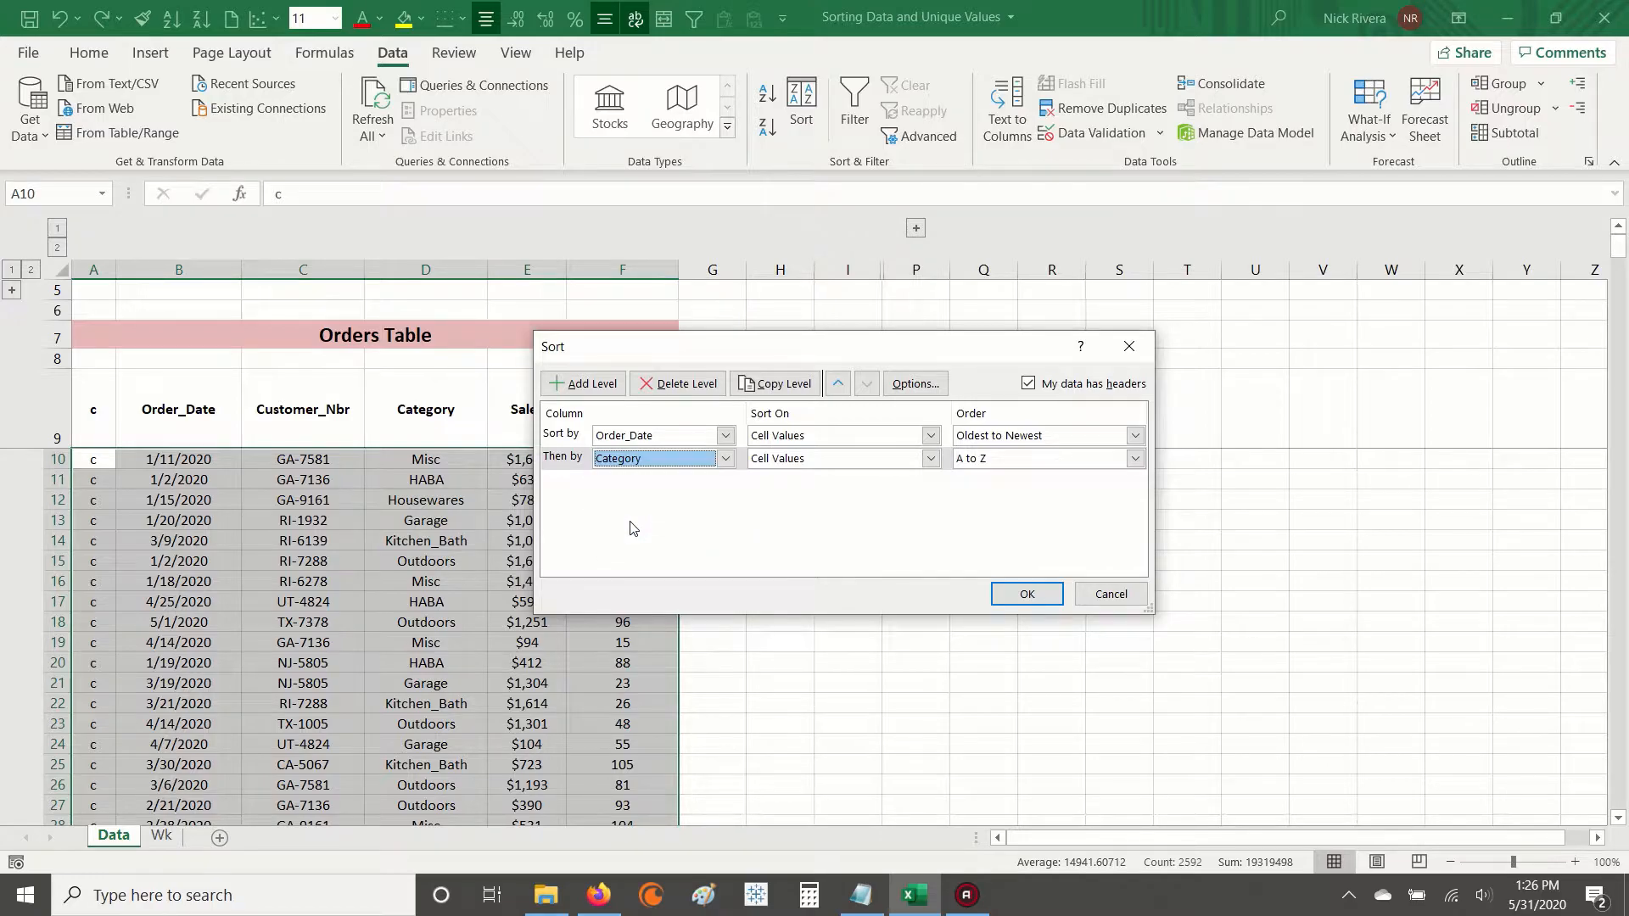
{"action": "left_click", "coordinate": [1135, 459]}
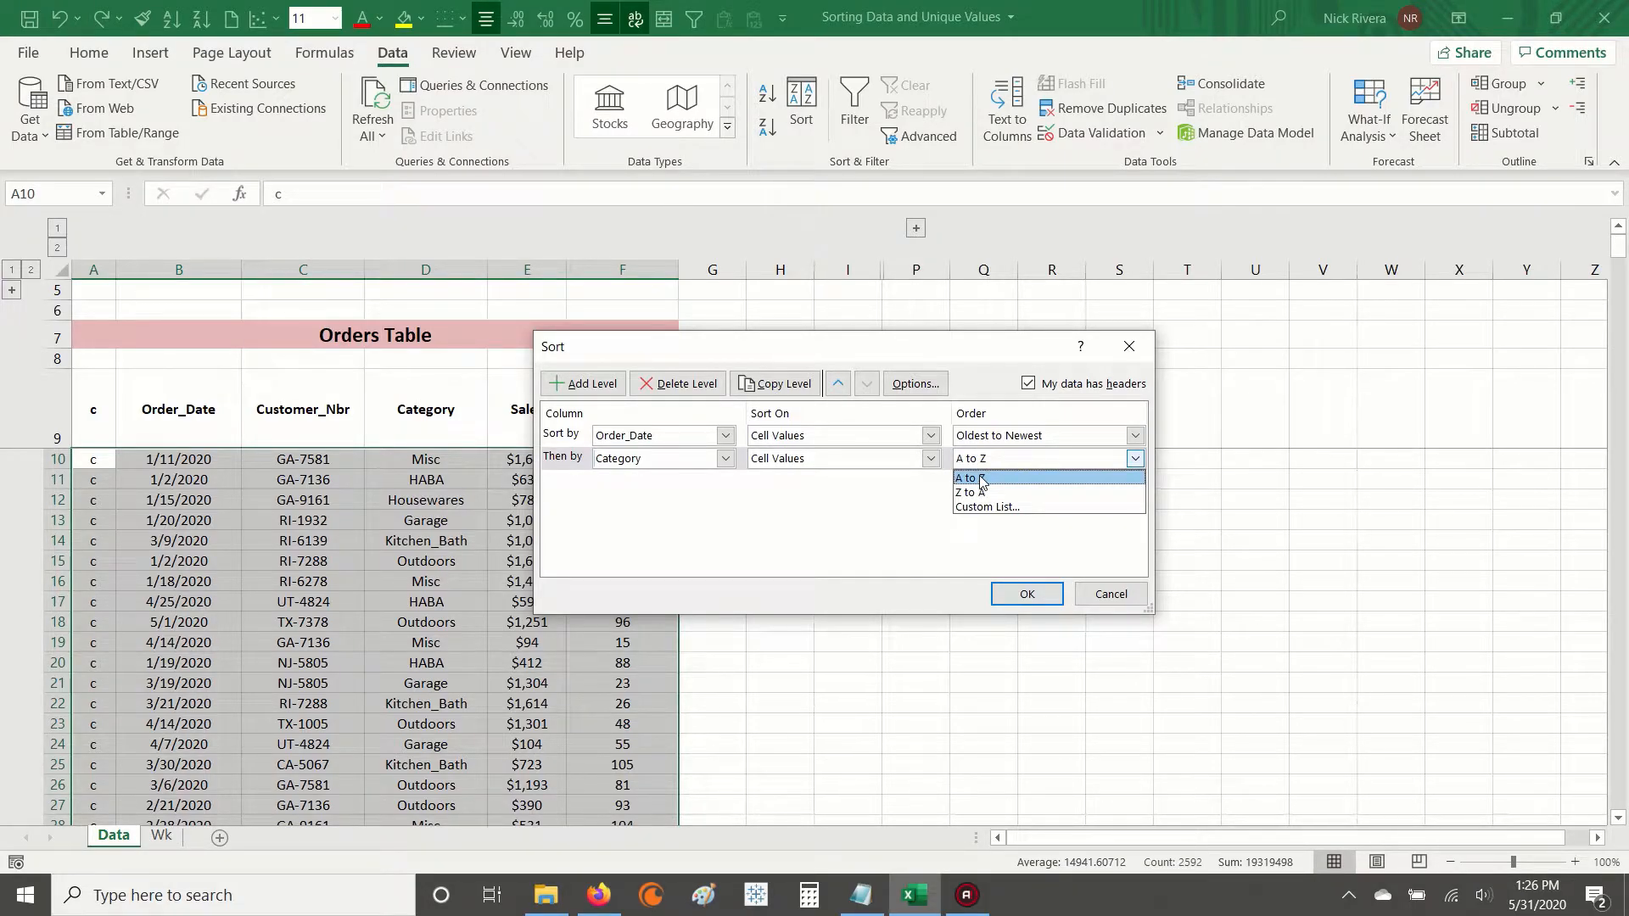
{"action": "left_click", "coordinate": [1011, 479]}
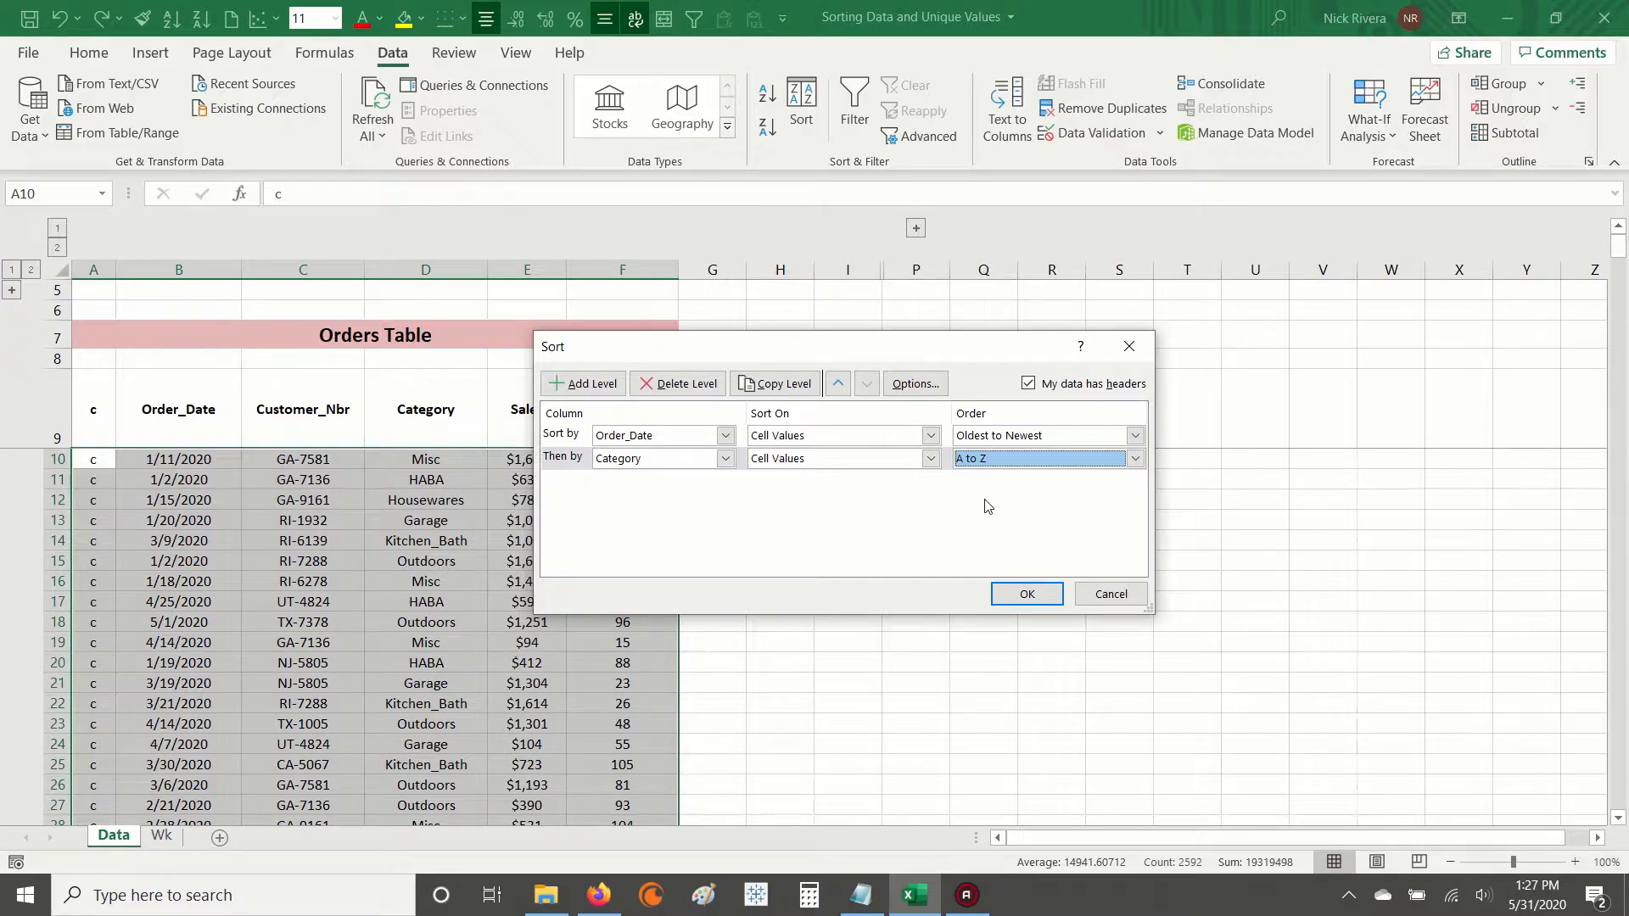
{"action": "left_click", "coordinate": [1017, 594]}
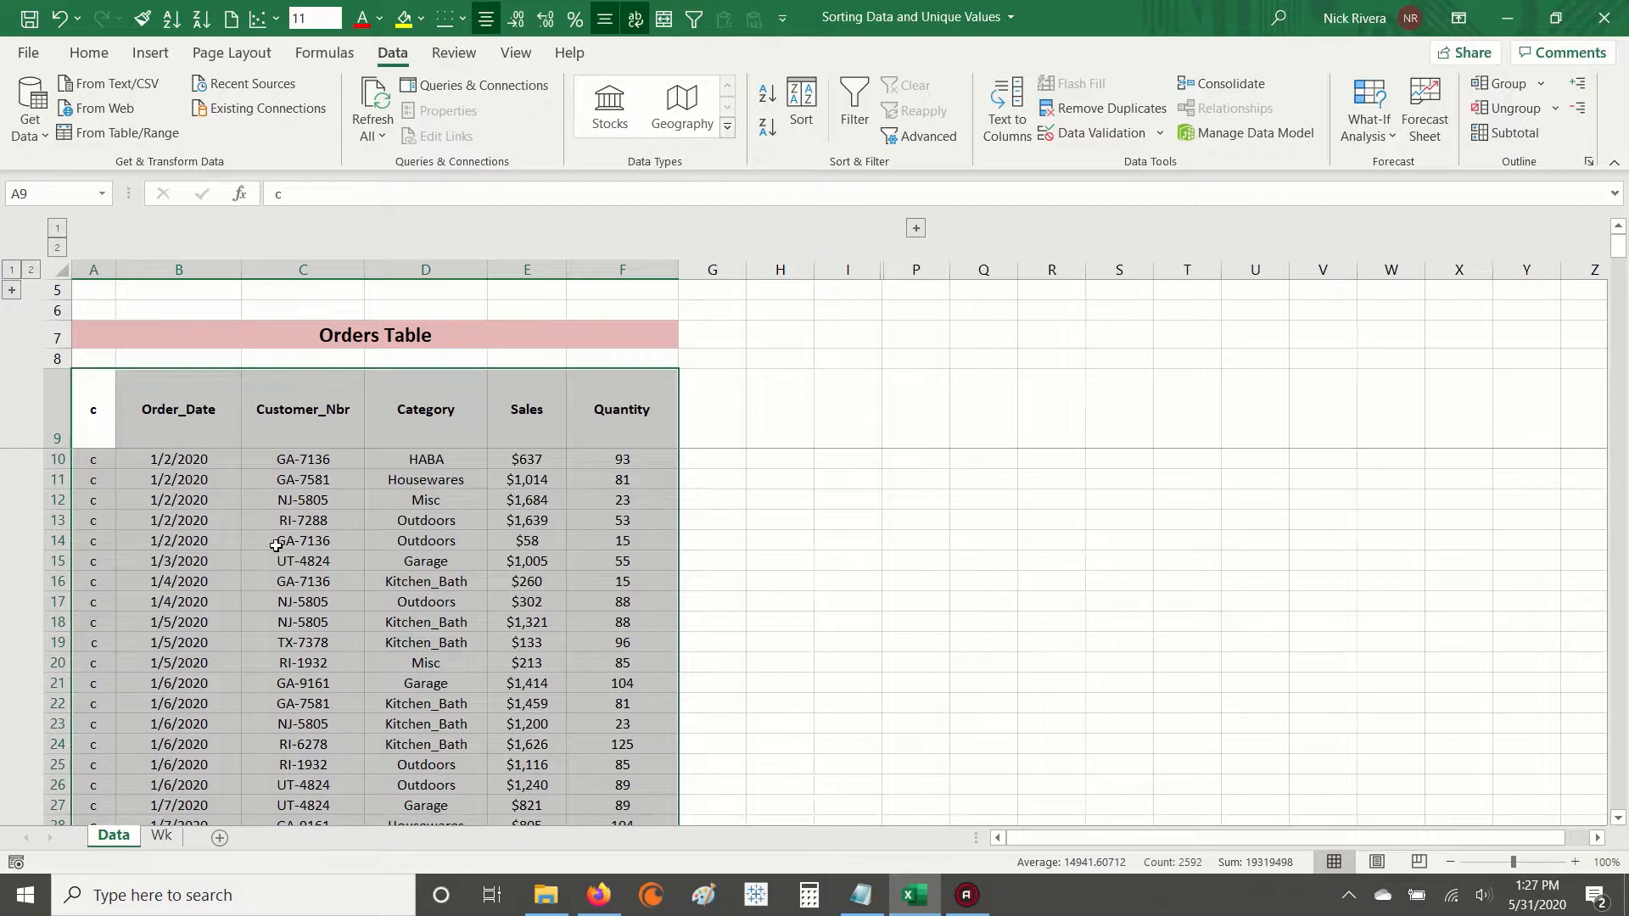
Check the order of the Order_Date entries and of the first Category entries in the sorted table.
{"action": "left_click_drag", "start_coordinate": [180, 462], "coordinate": [203, 811]}
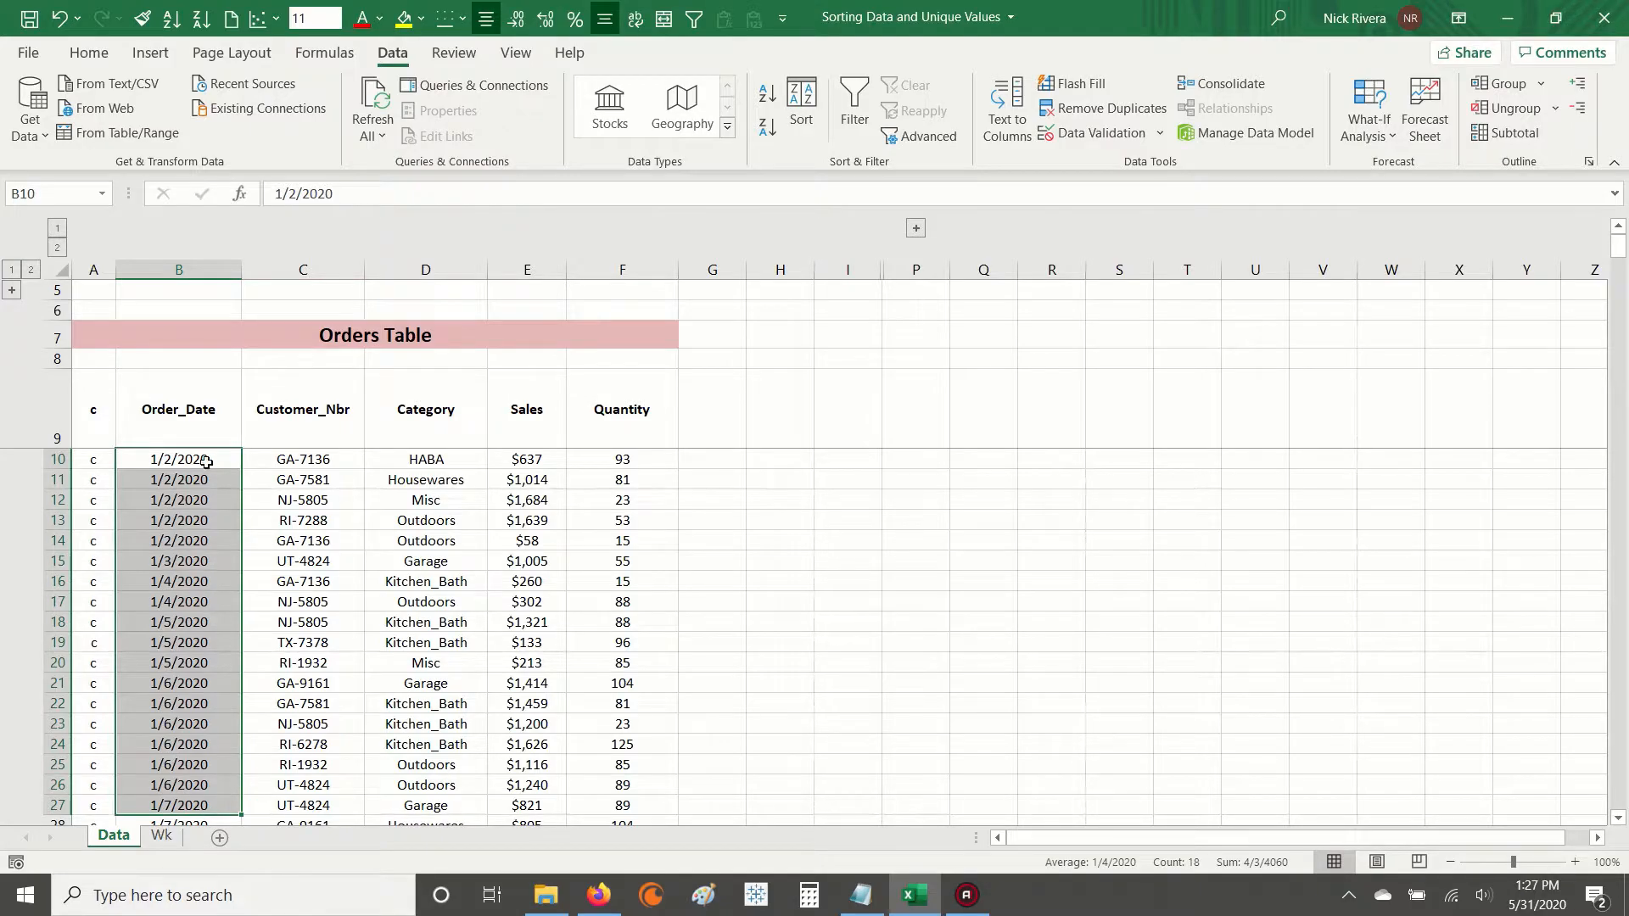
{"action": "left_click", "coordinate": [465, 455]}
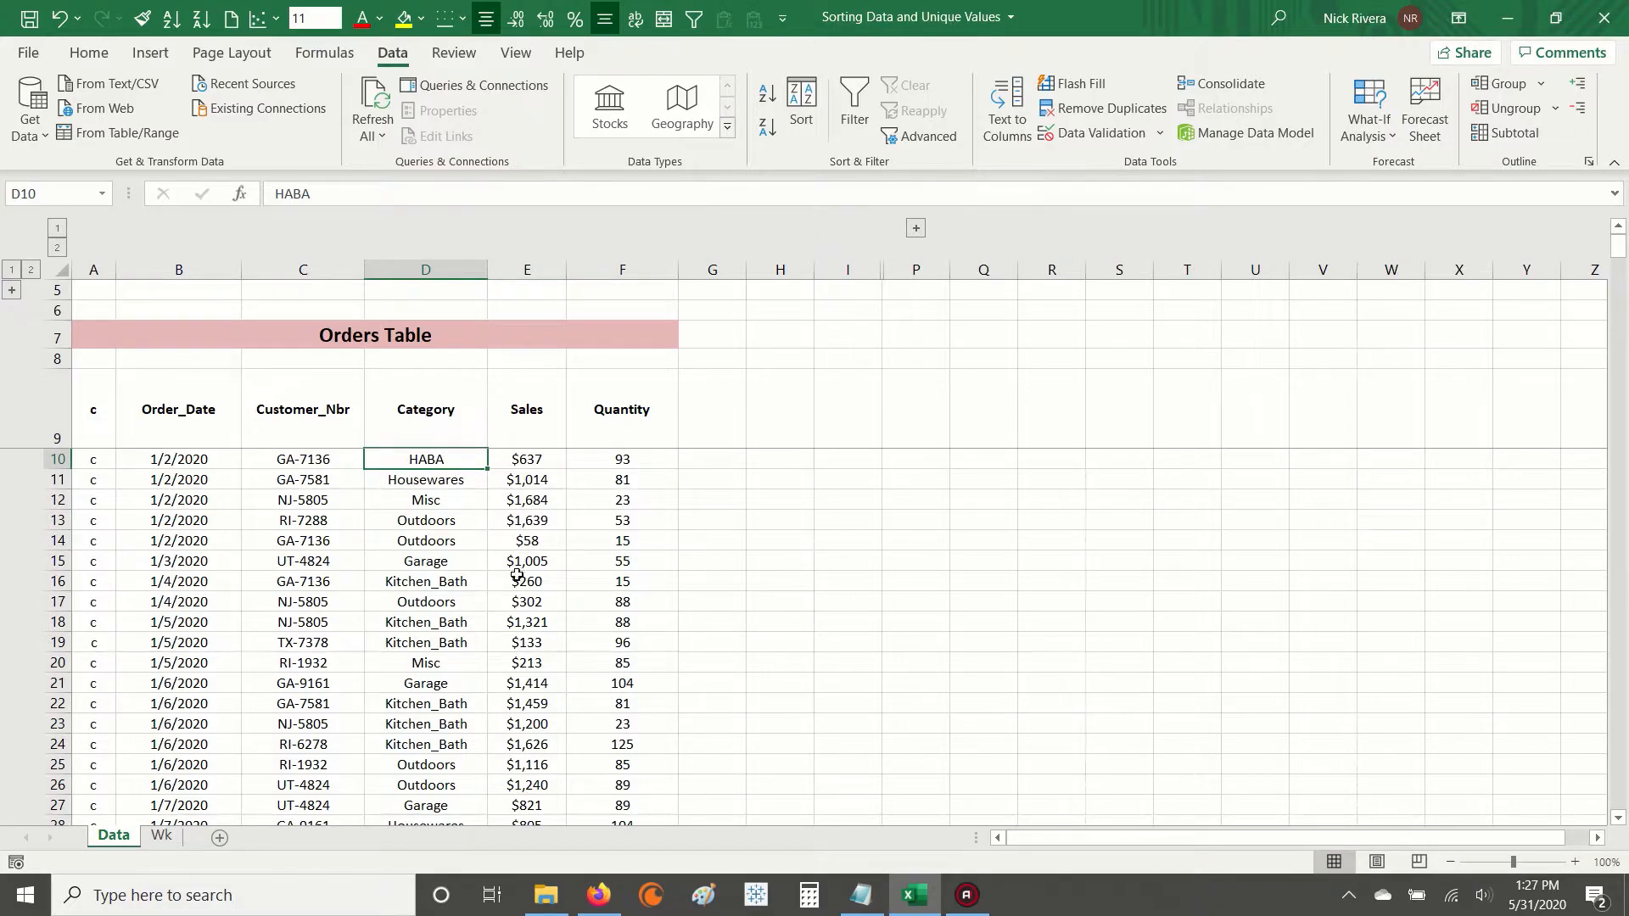
{"action": "scroll", "coordinate": [556, 643], "scroll_direction": "up", "scroll_amount": 1}
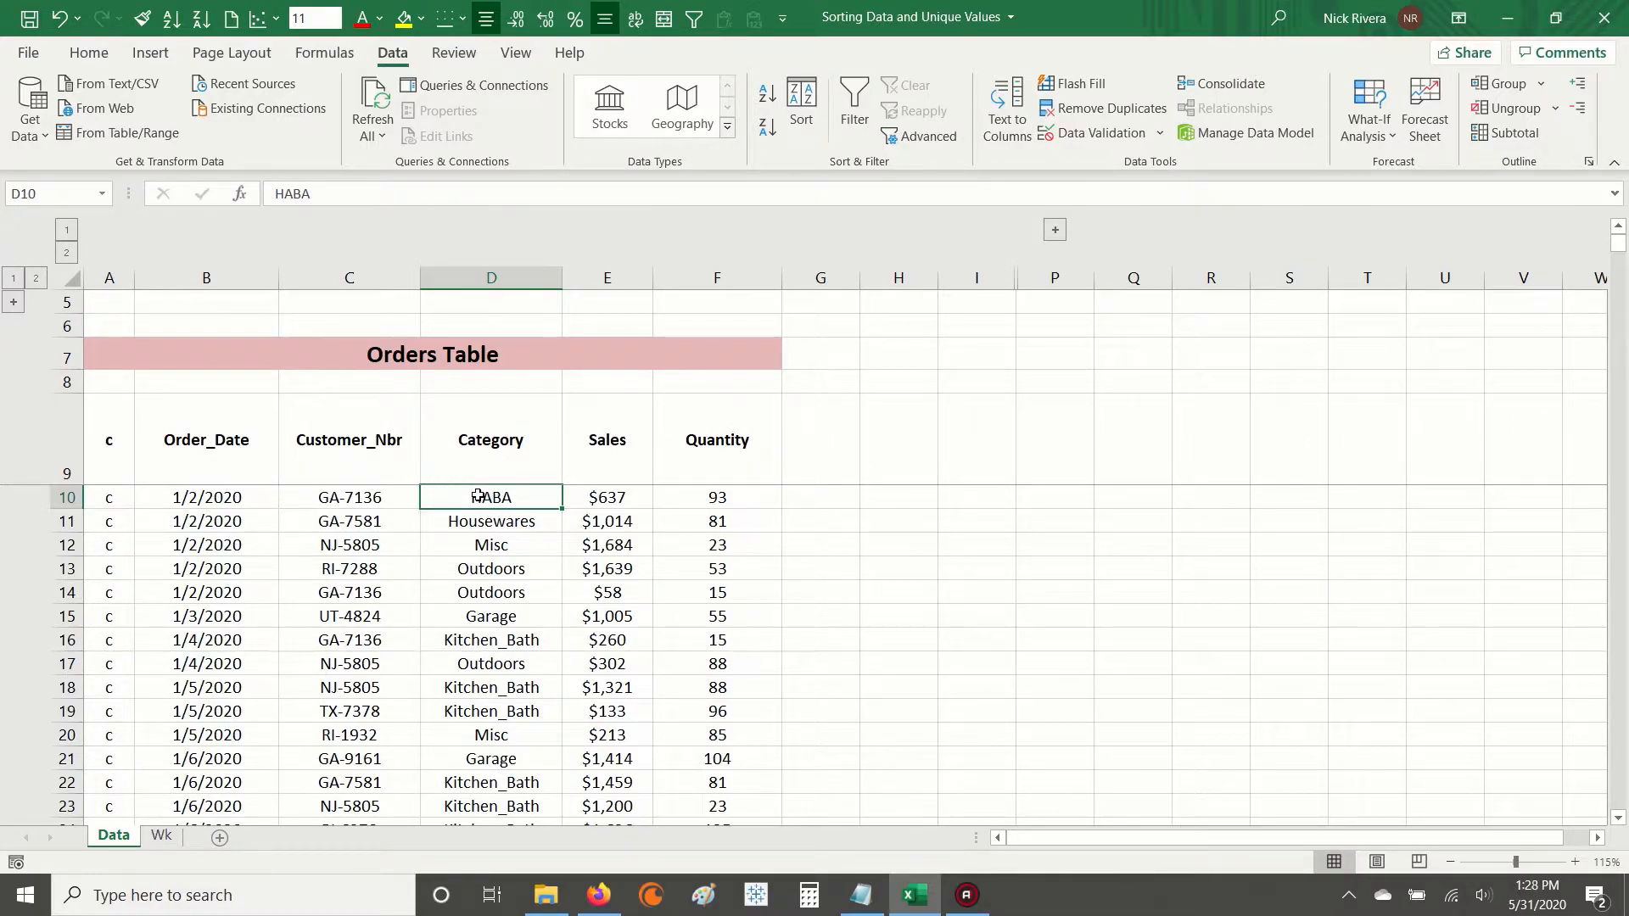
{"action": "left_click", "coordinate": [513, 495]}
{"action": "left_click_drag", "start_coordinate": [541, 500], "coordinate": [544, 518]}
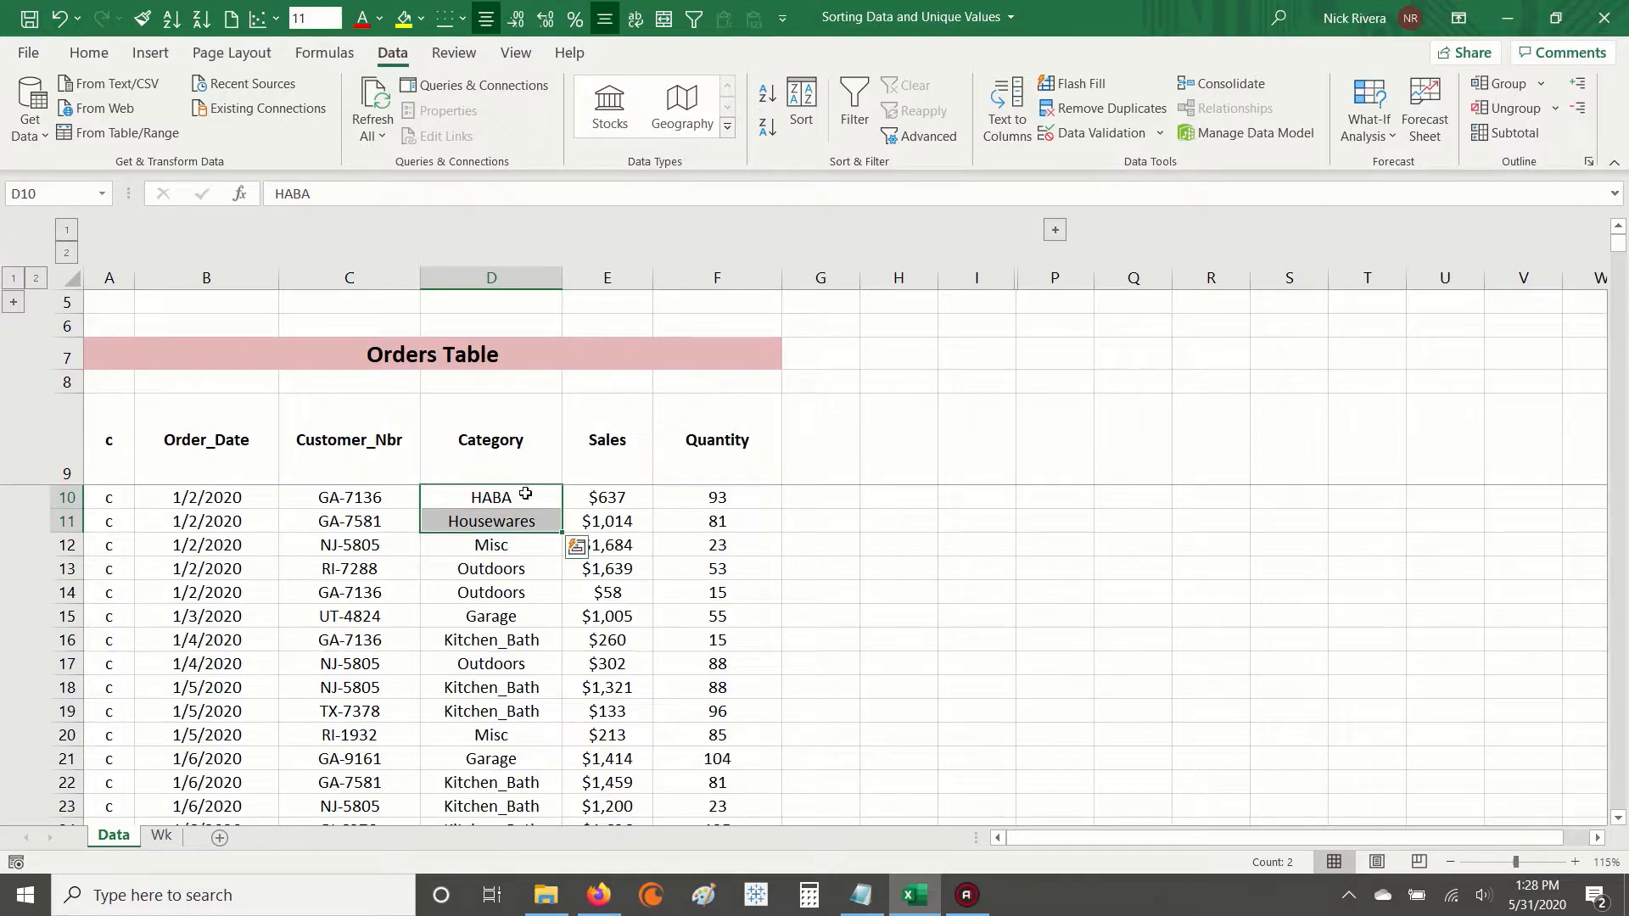
Compare the leading letters of the first two Category entries, HABA in D10 and Housewares in D11, without altering them.
{"action": "left_click", "coordinate": [490, 498]}
{"action": "double_click", "coordinate": [489, 498]}
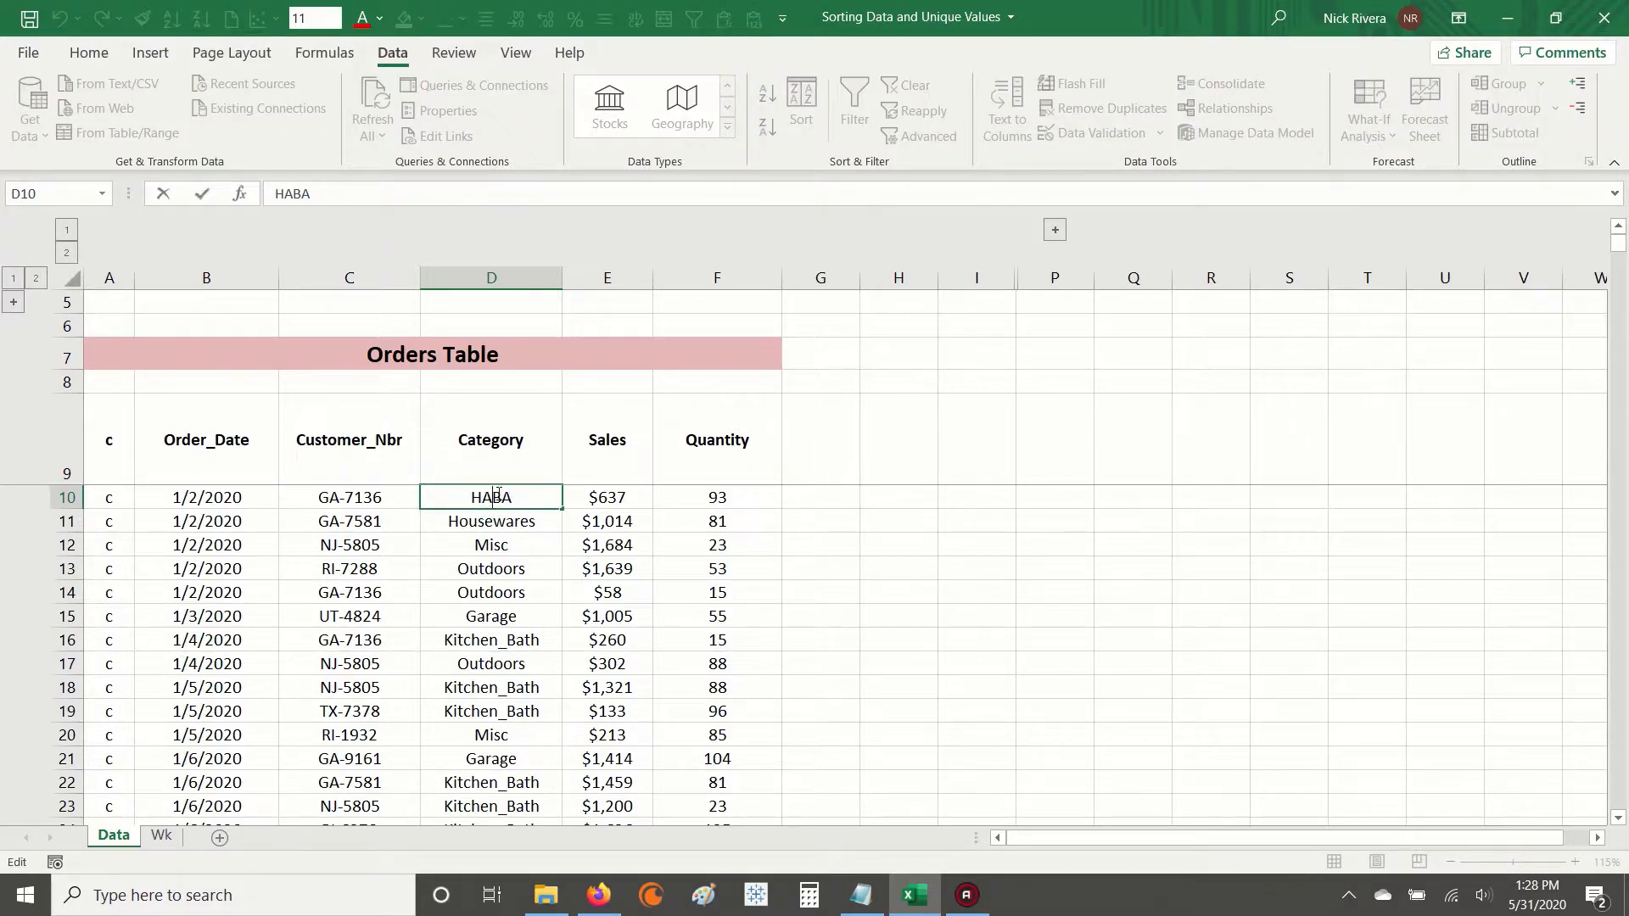
{"action": "double_click", "coordinate": [490, 495]}
{"action": "key", "text": "Escape"}
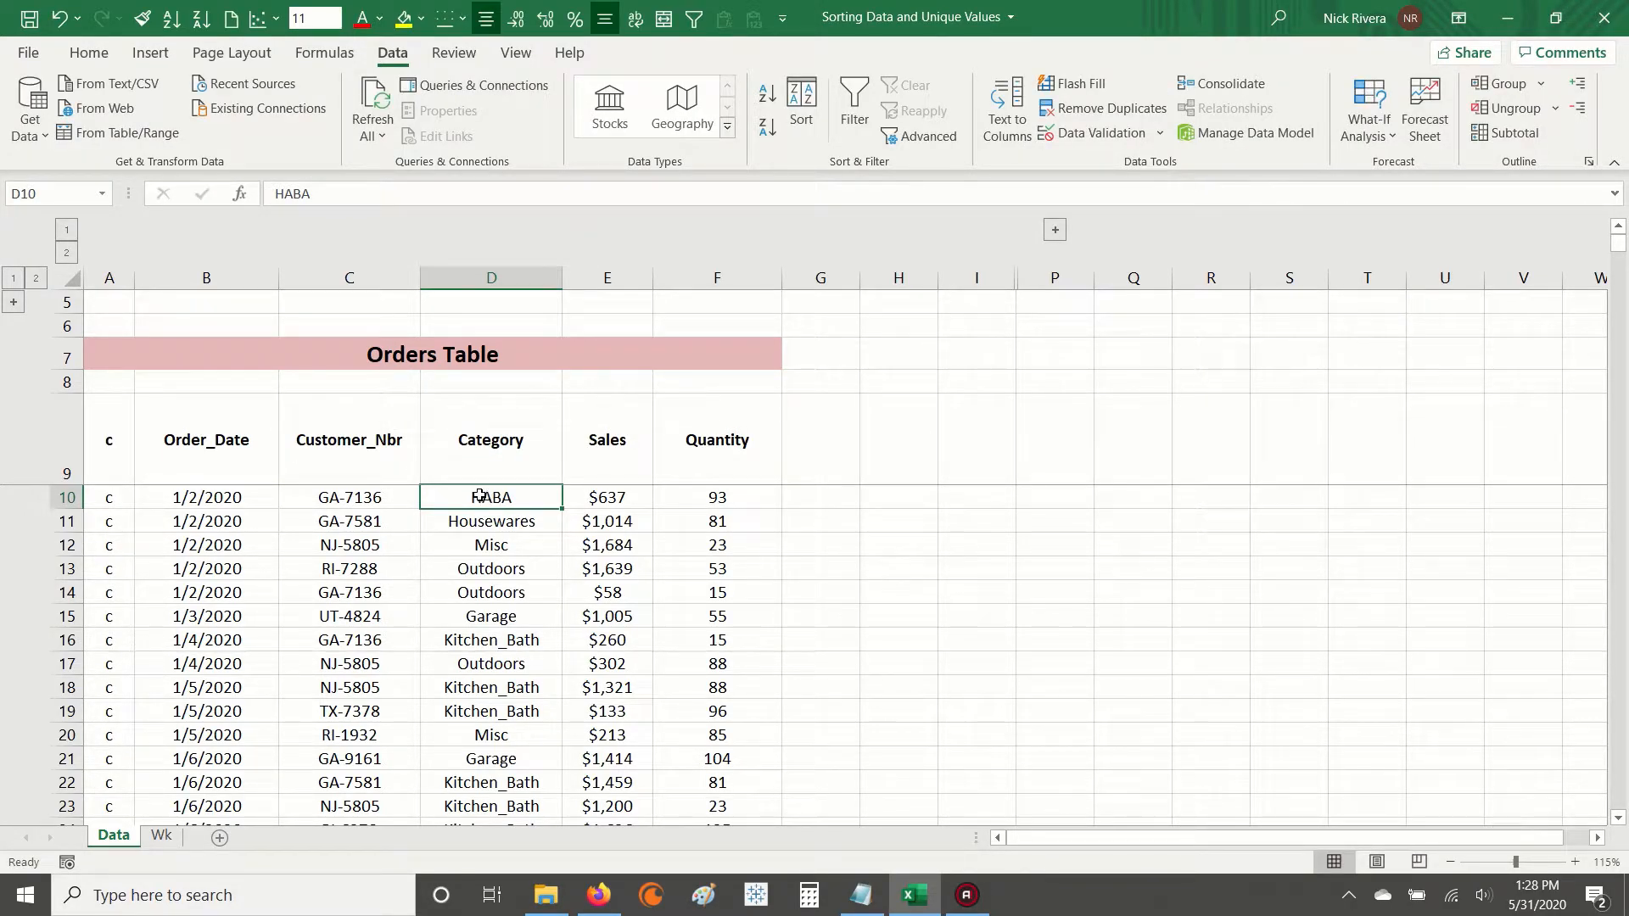
{"action": "double_click", "coordinate": [446, 496]}
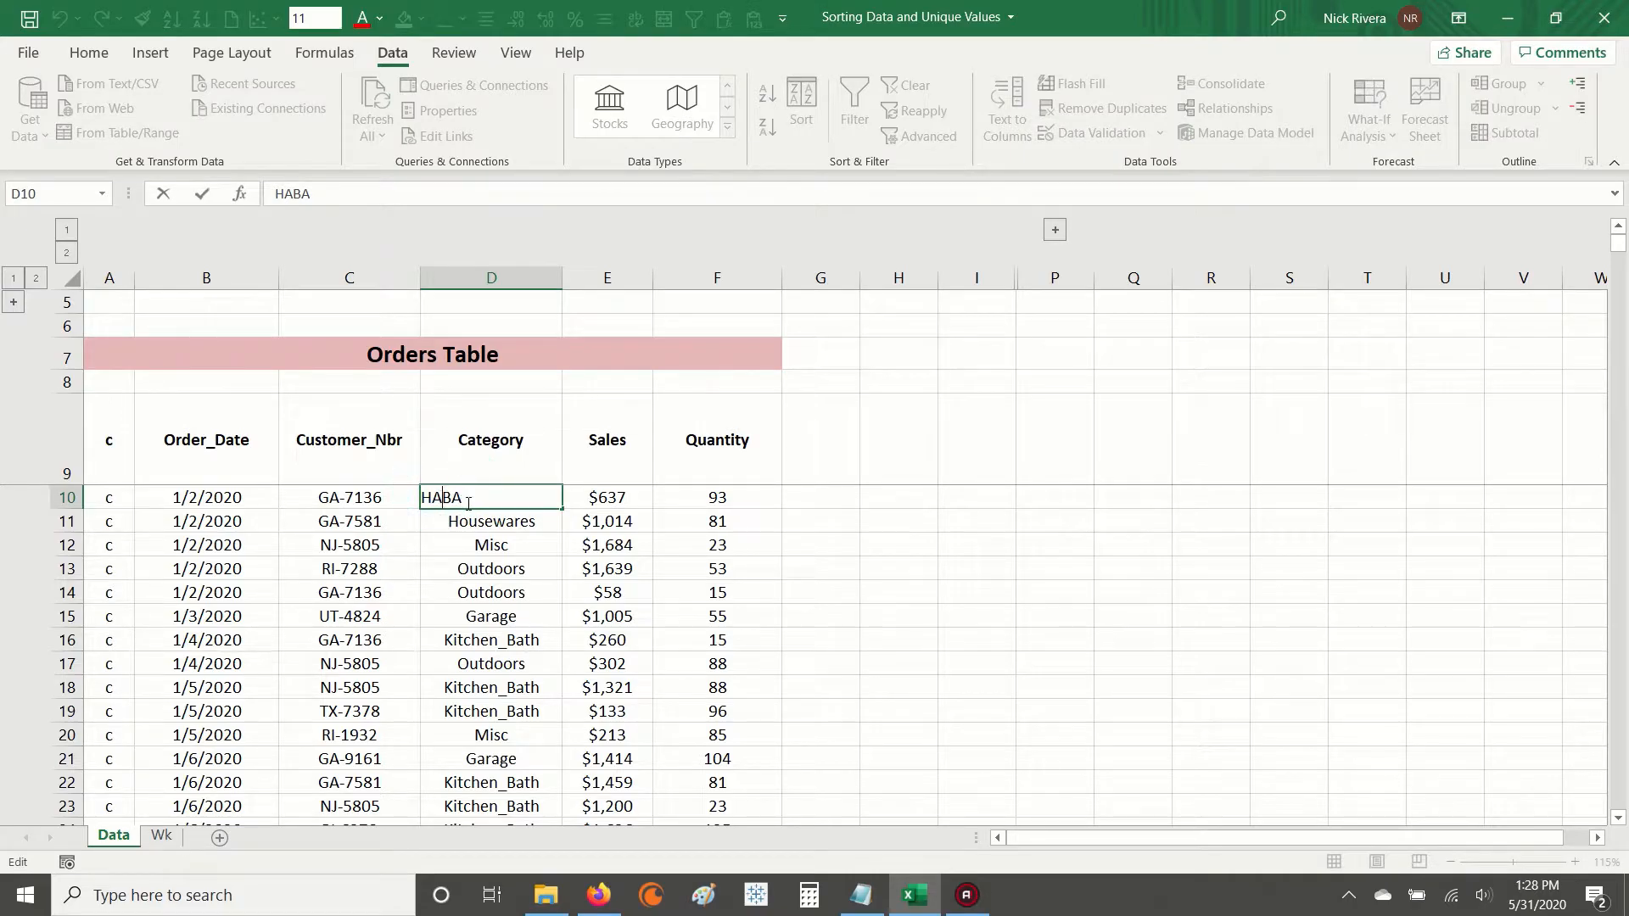
{"action": "key", "text": "Escape"}
{"action": "double_click", "coordinate": [456, 521]}
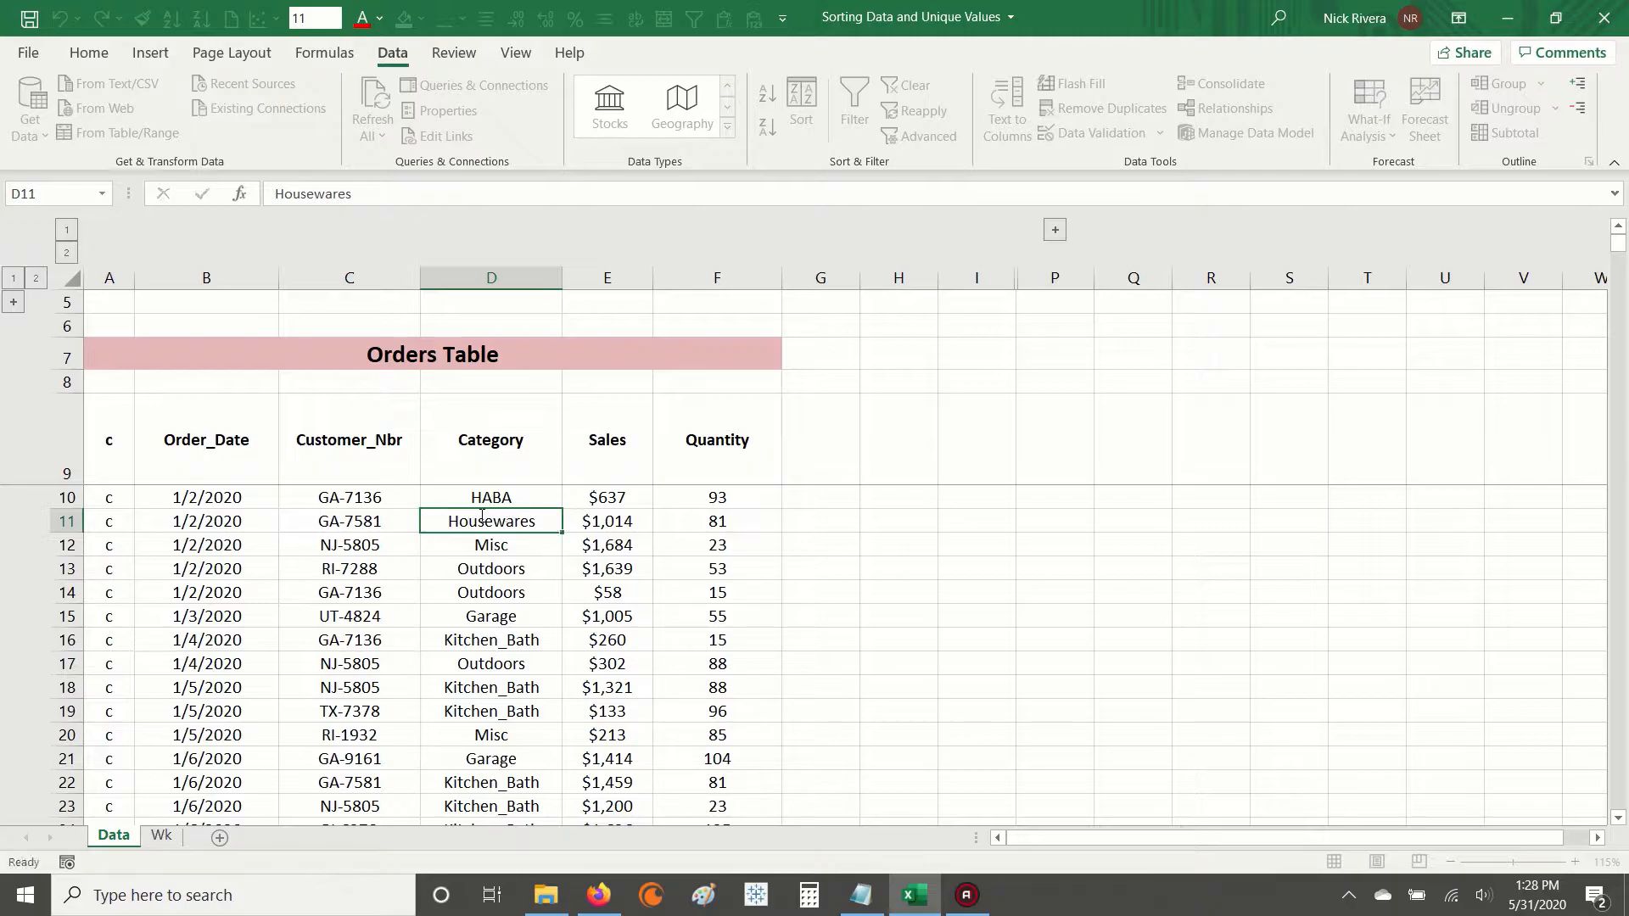
{"action": "key", "text": "Return"}
{"action": "key", "text": "ctrl+Up"}
{"action": "key", "text": "Down"}
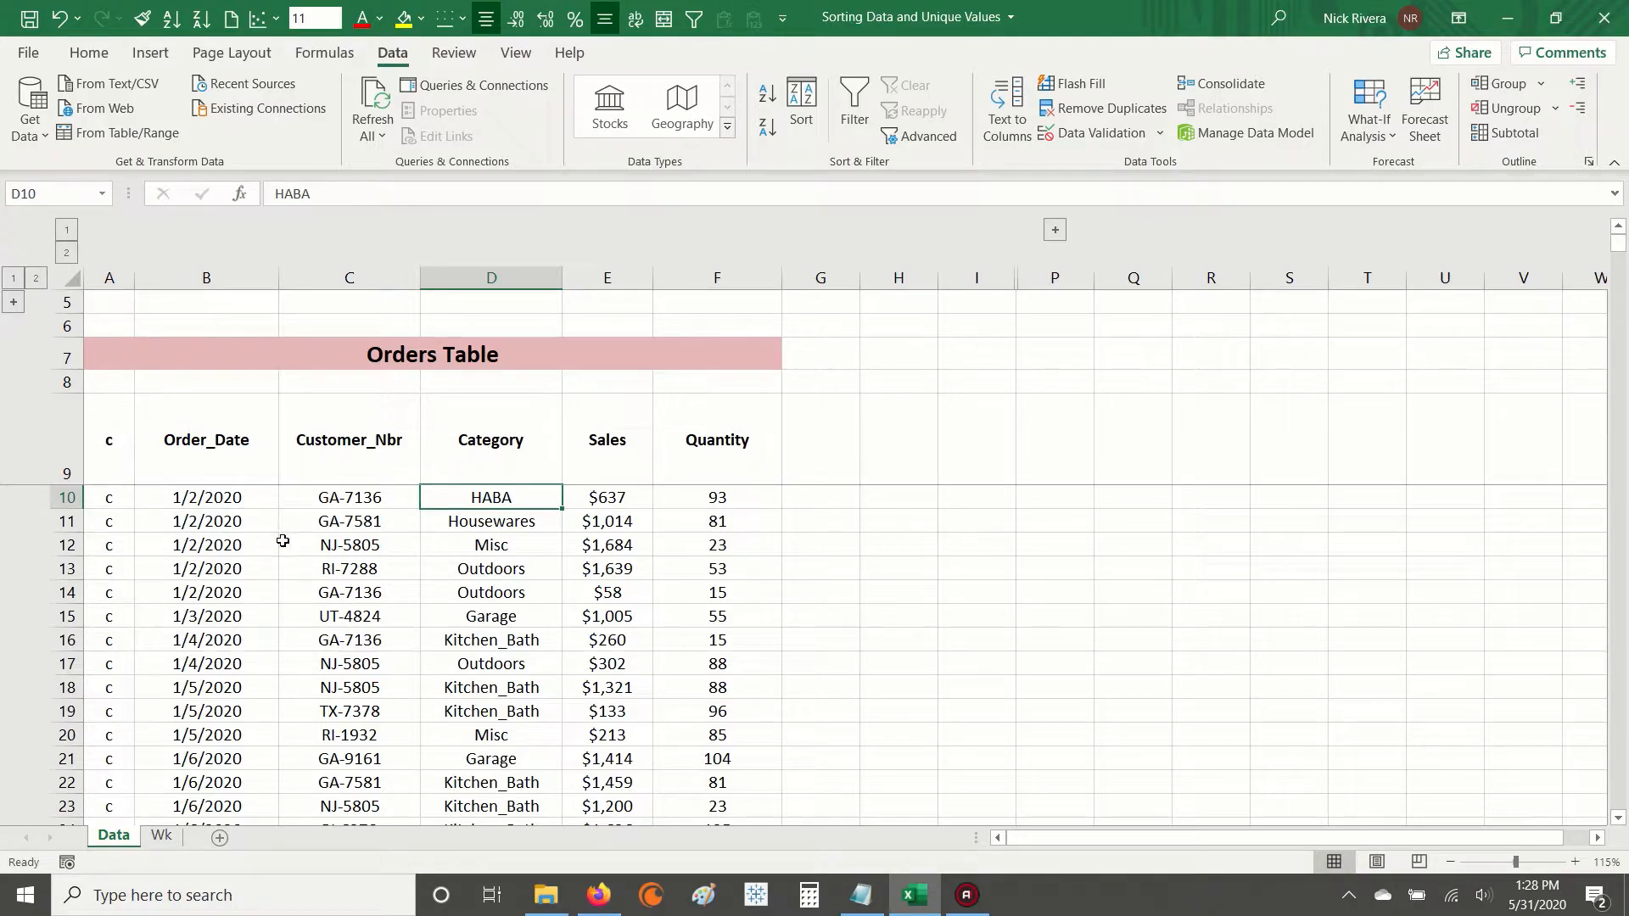
Undo the sort by Order_Date and Category and examine the first entries of the Order_Date column.
{"action": "key", "text": "ctrl+z"}
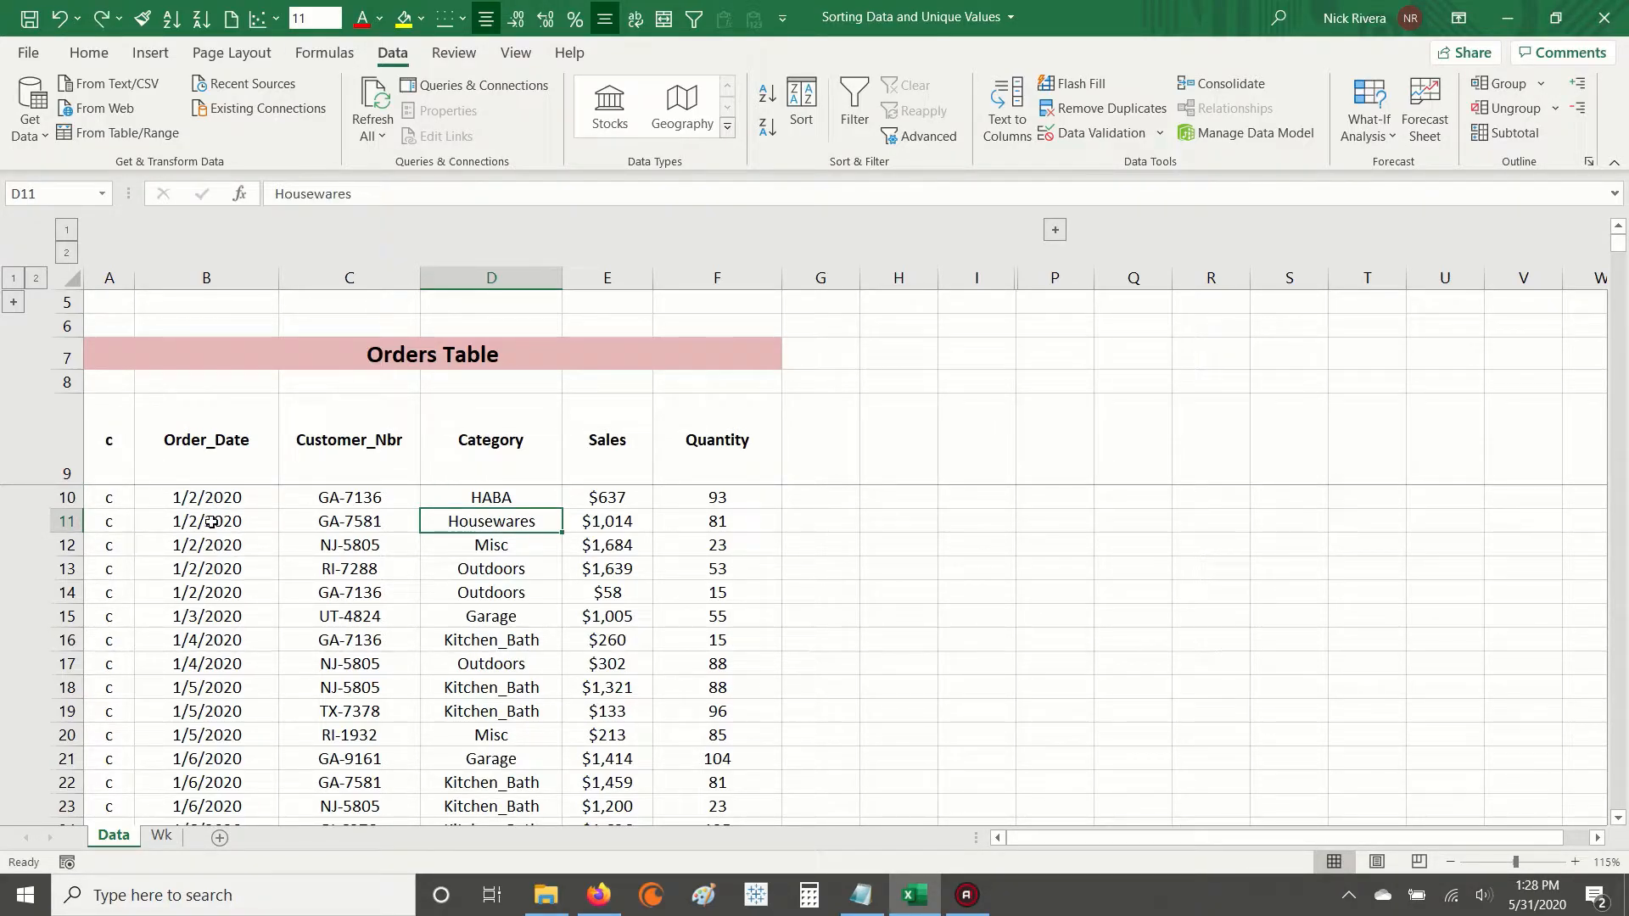
{"action": "scroll", "coordinate": [211, 522], "scroll_direction": "down", "scroll_amount": 1}
{"action": "key", "text": "ctrl+z"}
{"action": "left_click_drag", "start_coordinate": [174, 460], "coordinate": [178, 662]}
{"action": "left_click_drag", "start_coordinate": [174, 459], "coordinate": [181, 710]}
{"action": "left_click", "coordinate": [194, 500]}
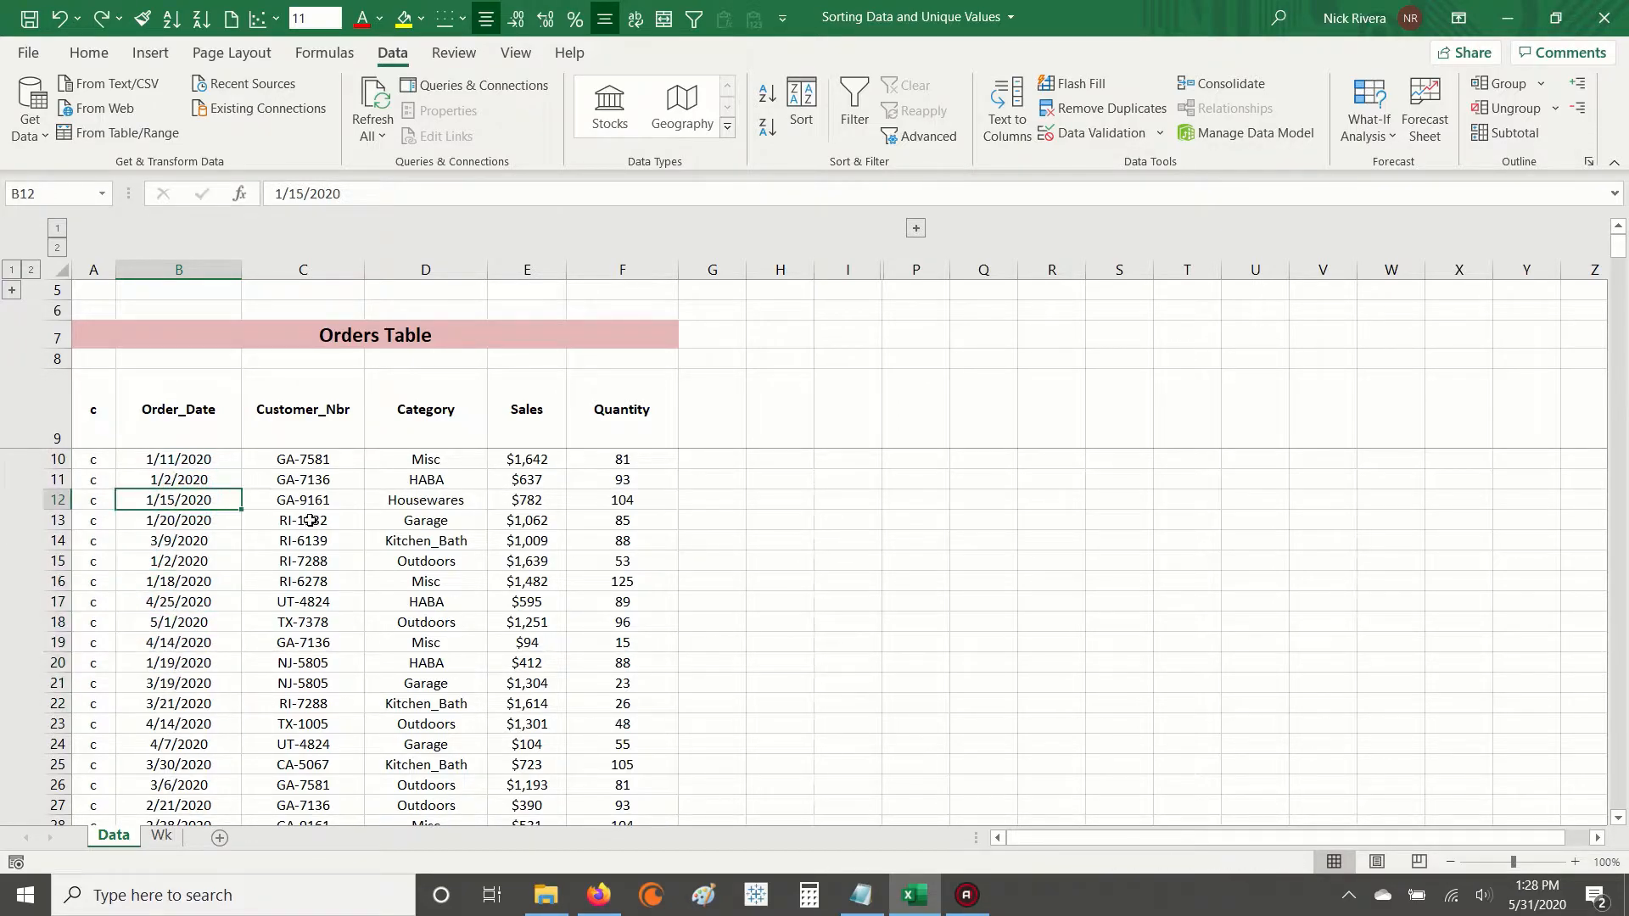
Examine the Orders Table's header row from c to Quantity and the sample records in rows 14, 17 and 21.
{"action": "left_click", "coordinate": [98, 410]}
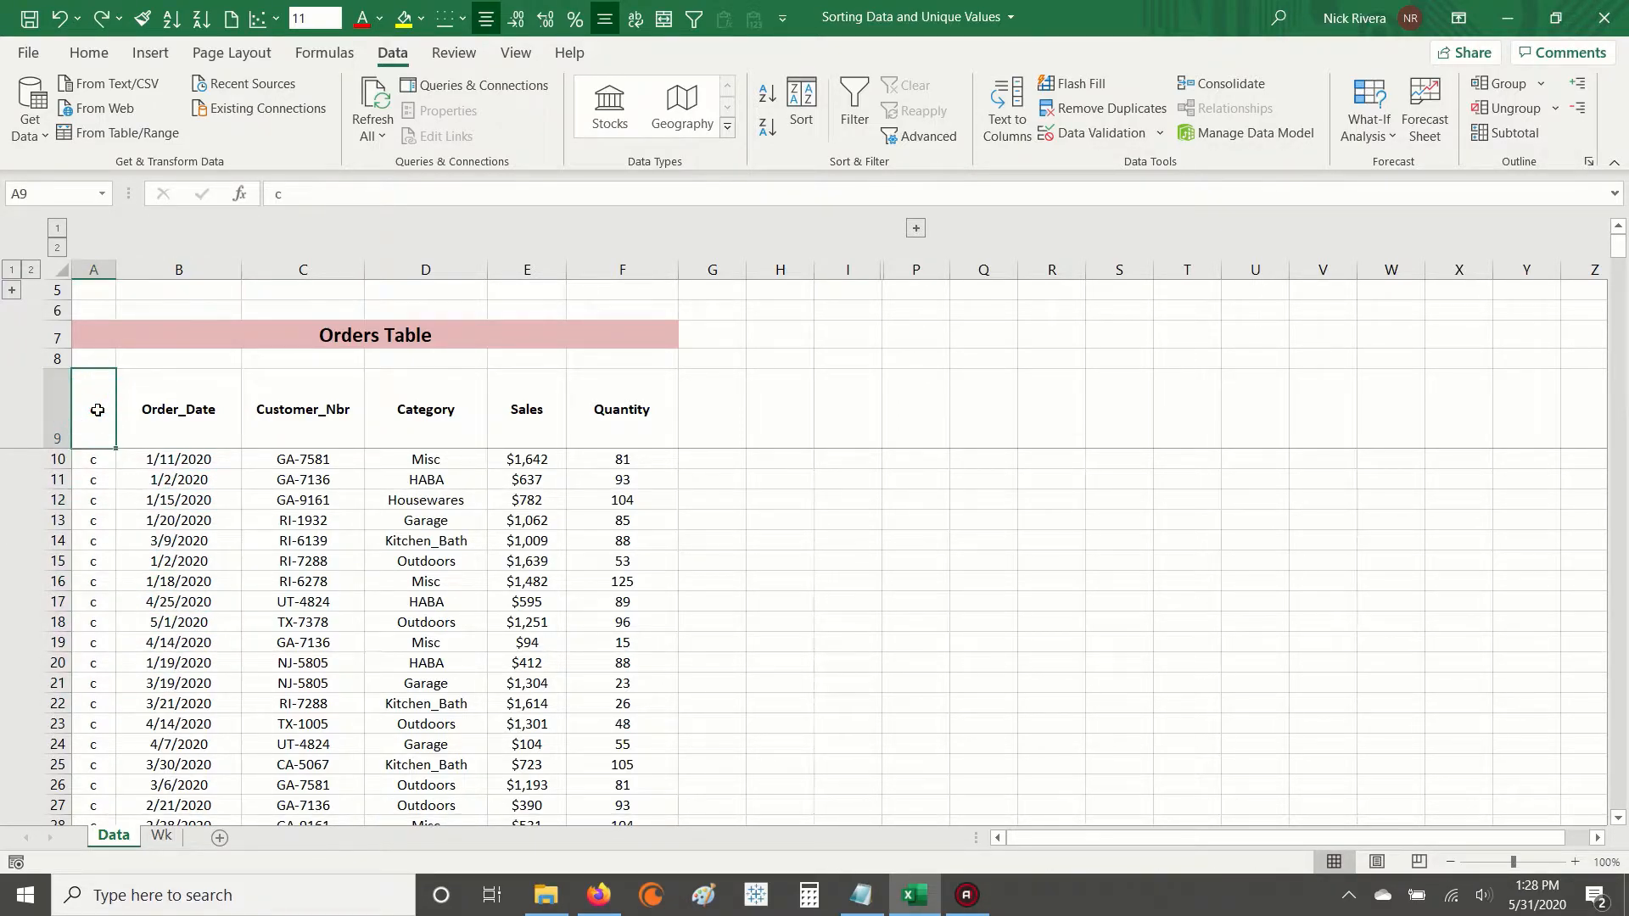
{"action": "left_click_drag", "start_coordinate": [127, 413], "coordinate": [648, 418]}
{"action": "left_click", "coordinate": [129, 618]}
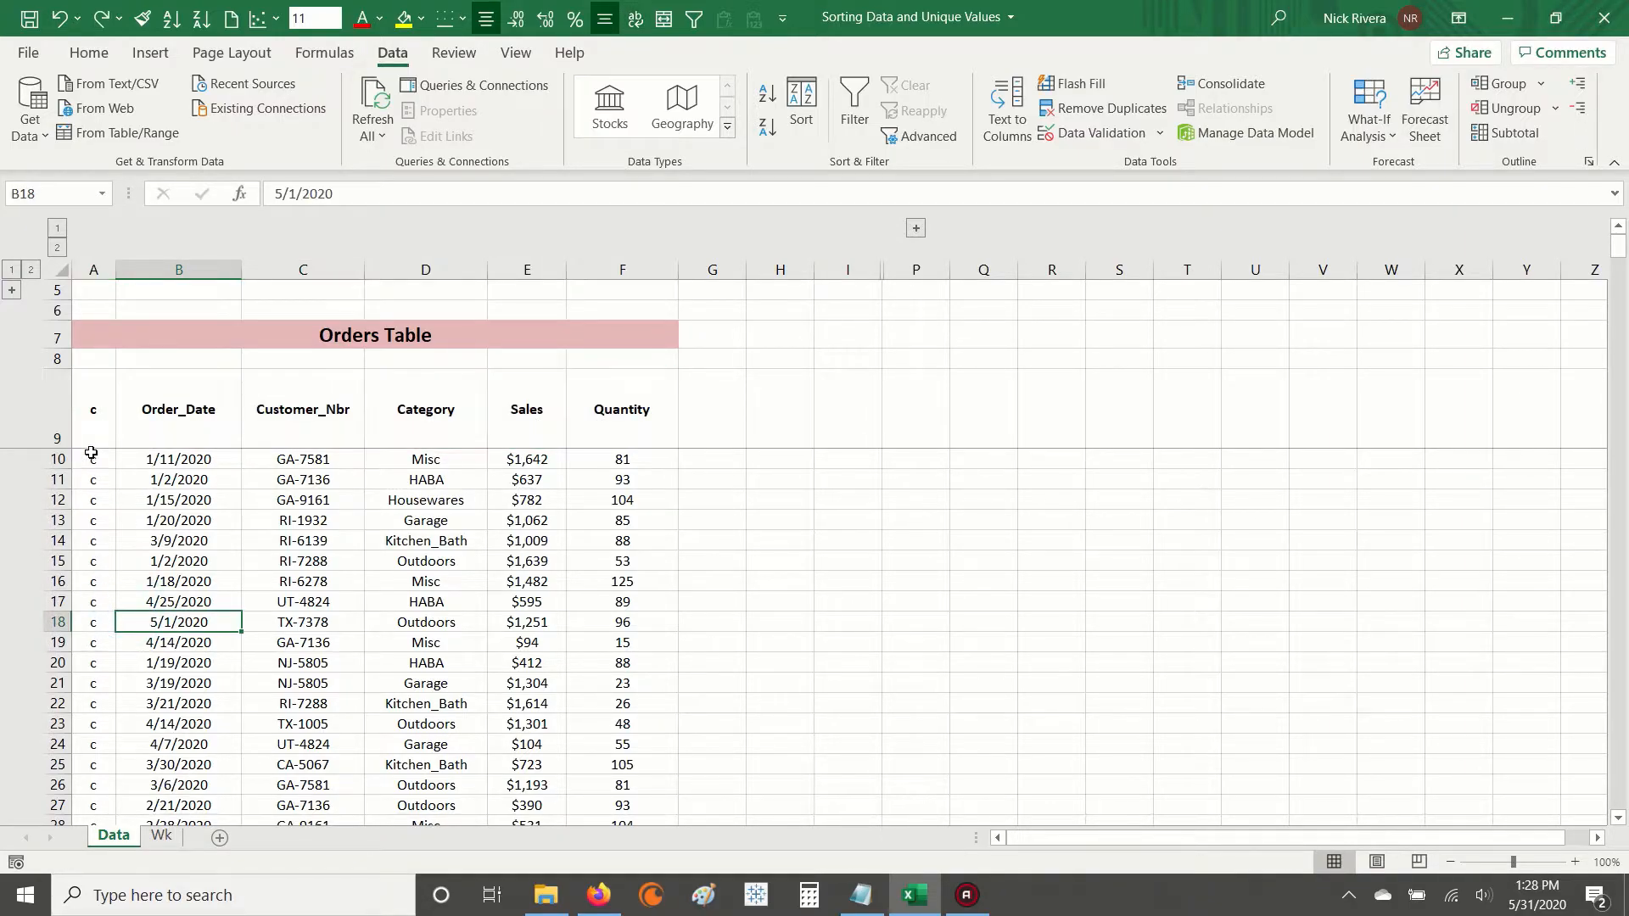
{"action": "left_click", "coordinate": [90, 415]}
{"action": "left_click_drag", "start_coordinate": [206, 413], "coordinate": [637, 414]}
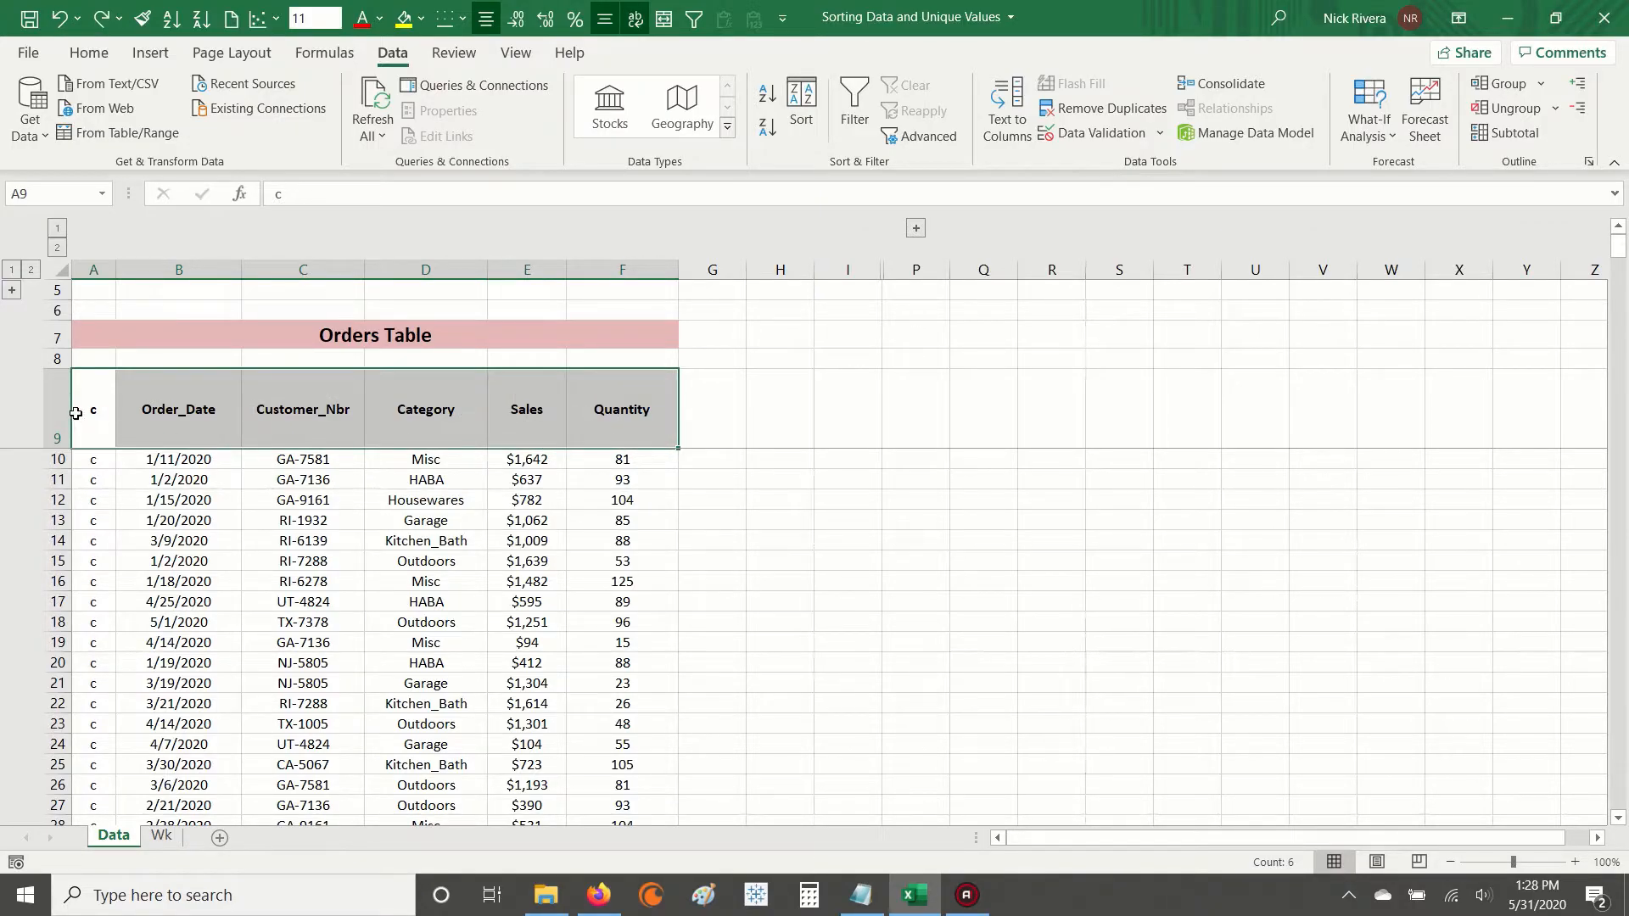
{"action": "left_click_drag", "start_coordinate": [89, 409], "coordinate": [628, 411]}
{"action": "left_click_drag", "start_coordinate": [122, 541], "coordinate": [575, 539]}
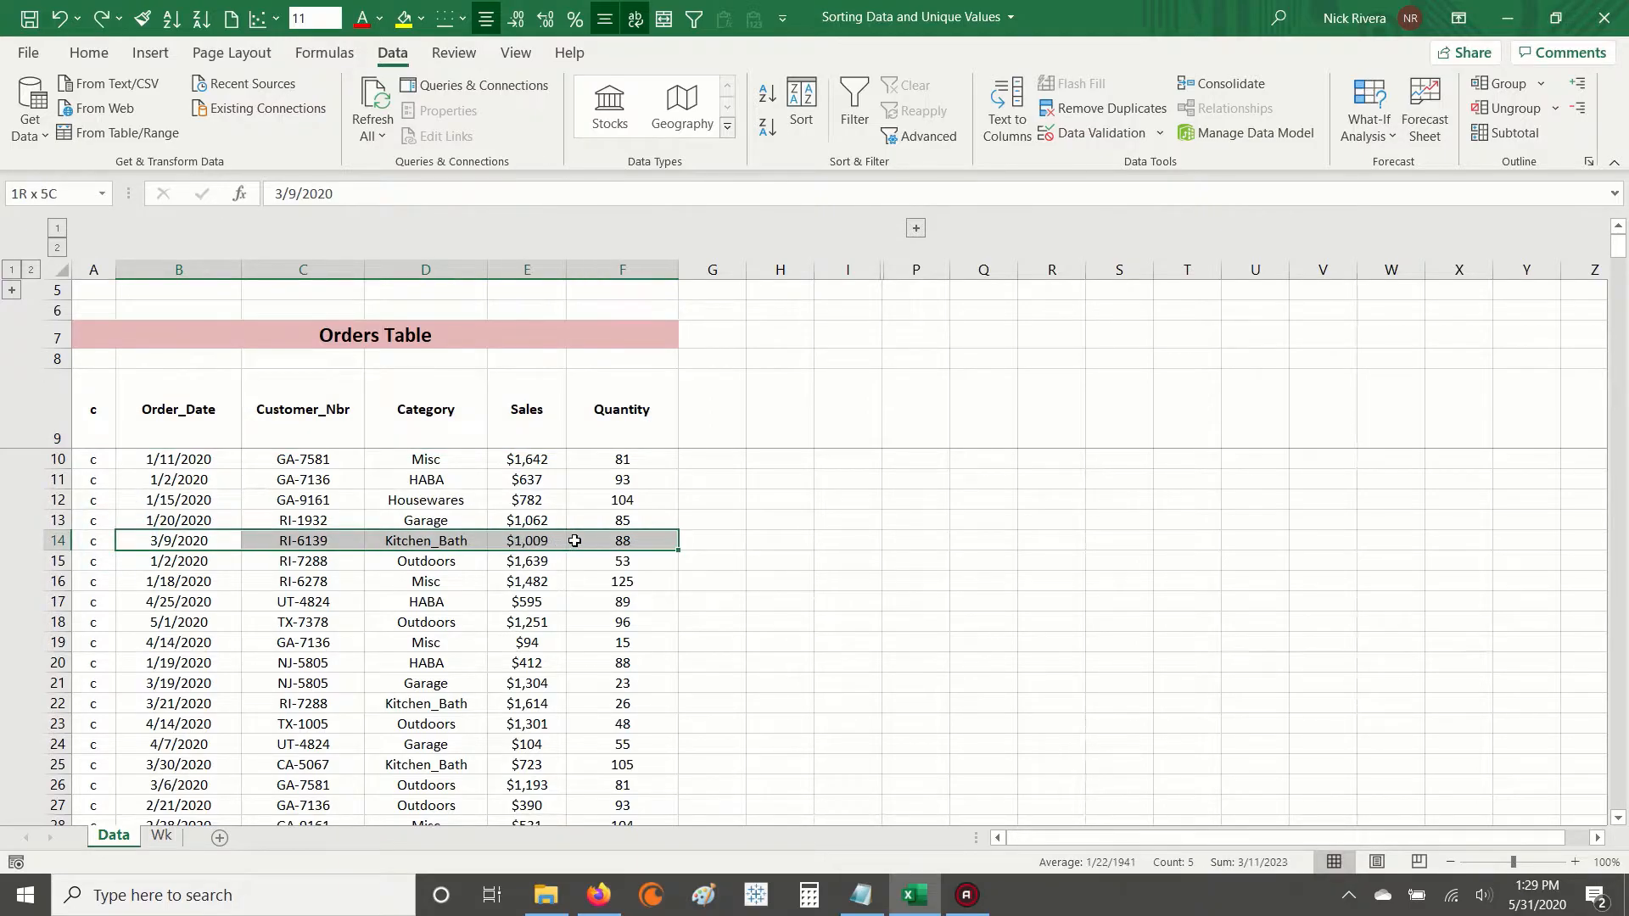
{"action": "left_click_drag", "start_coordinate": [132, 602], "coordinate": [628, 602]}
{"action": "left_click_drag", "start_coordinate": [140, 683], "coordinate": [631, 678]}
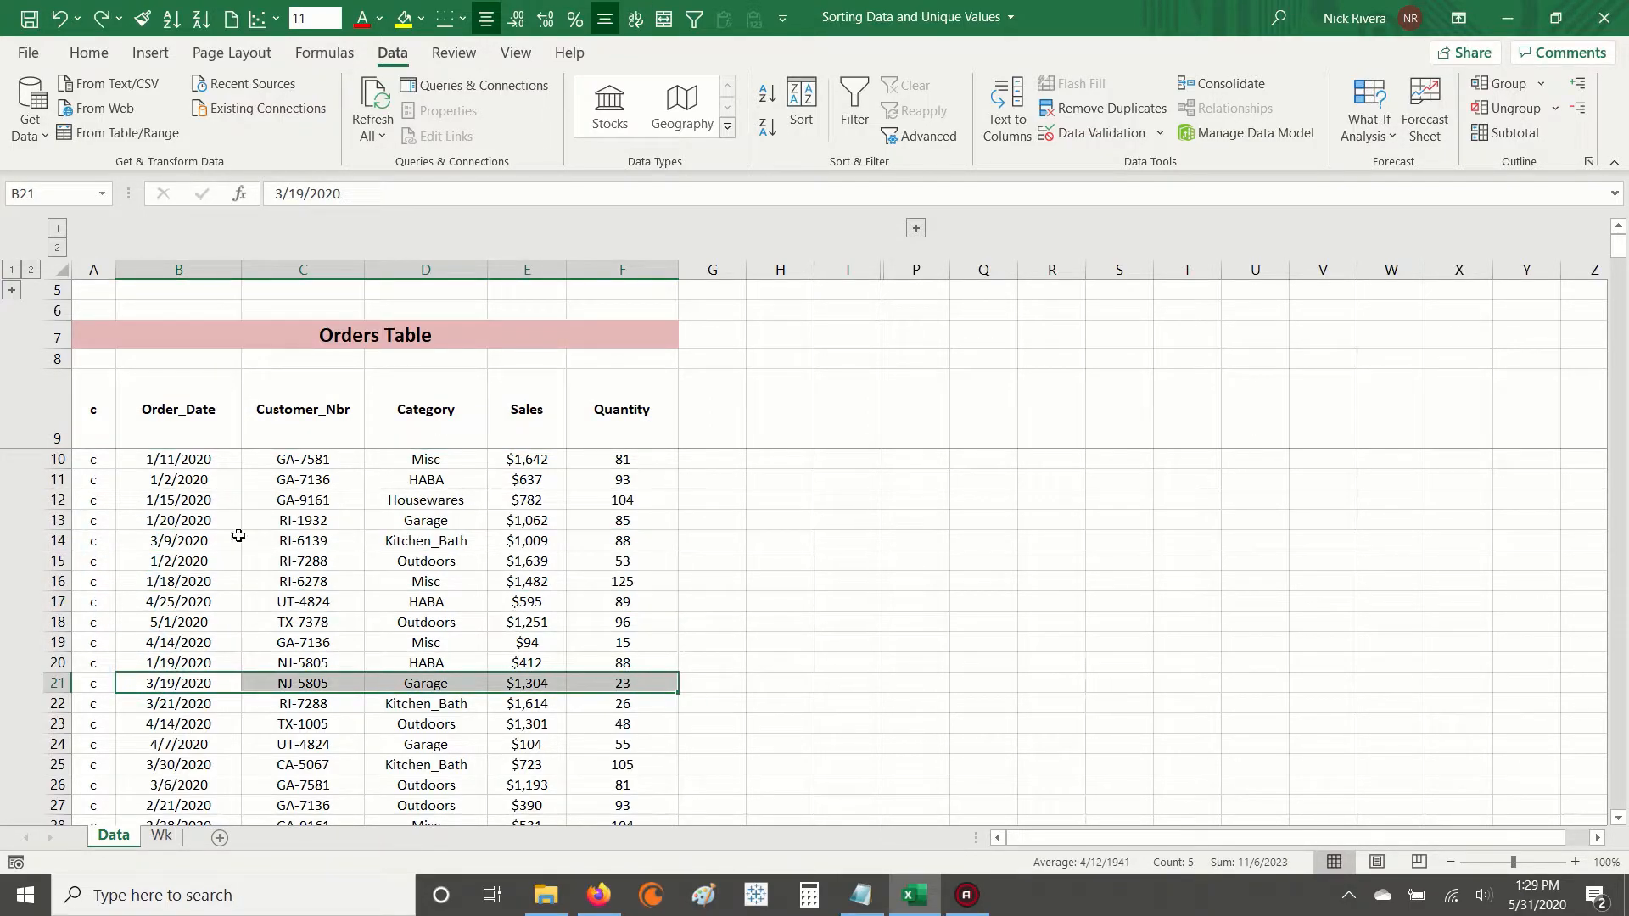
Add a filter to only the Customer_Nbr through Quantity headers and look at the Customer_Nbr filter options.
{"action": "left_click_drag", "start_coordinate": [311, 413], "coordinate": [673, 426]}
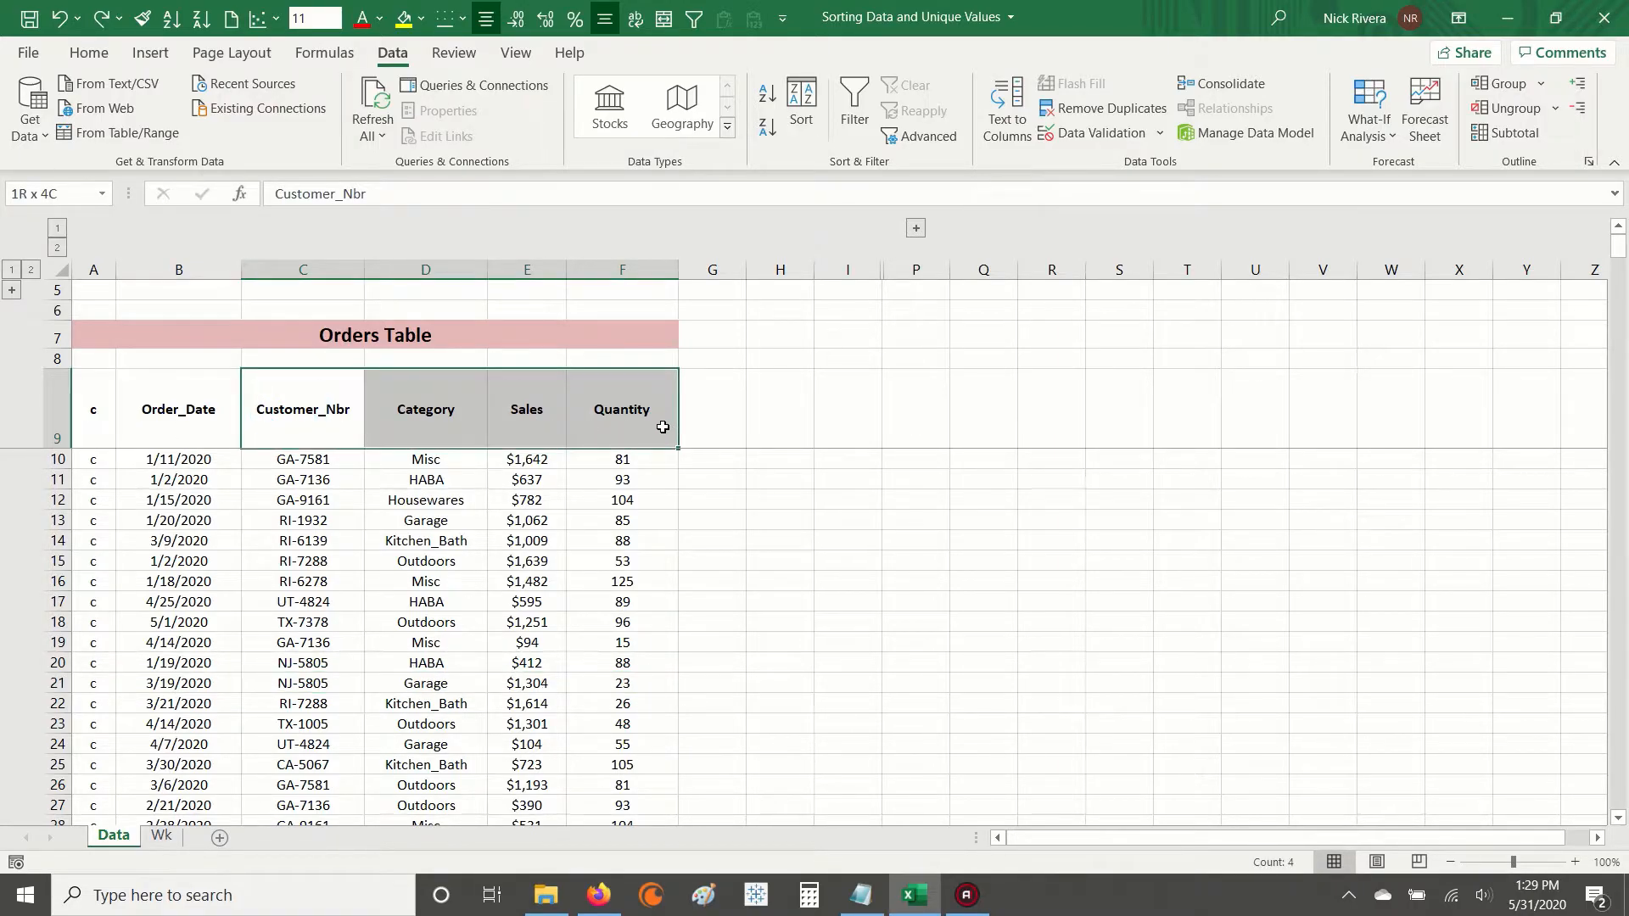
{"action": "left_click", "coordinate": [855, 110]}
{"action": "left_click", "coordinate": [322, 500]}
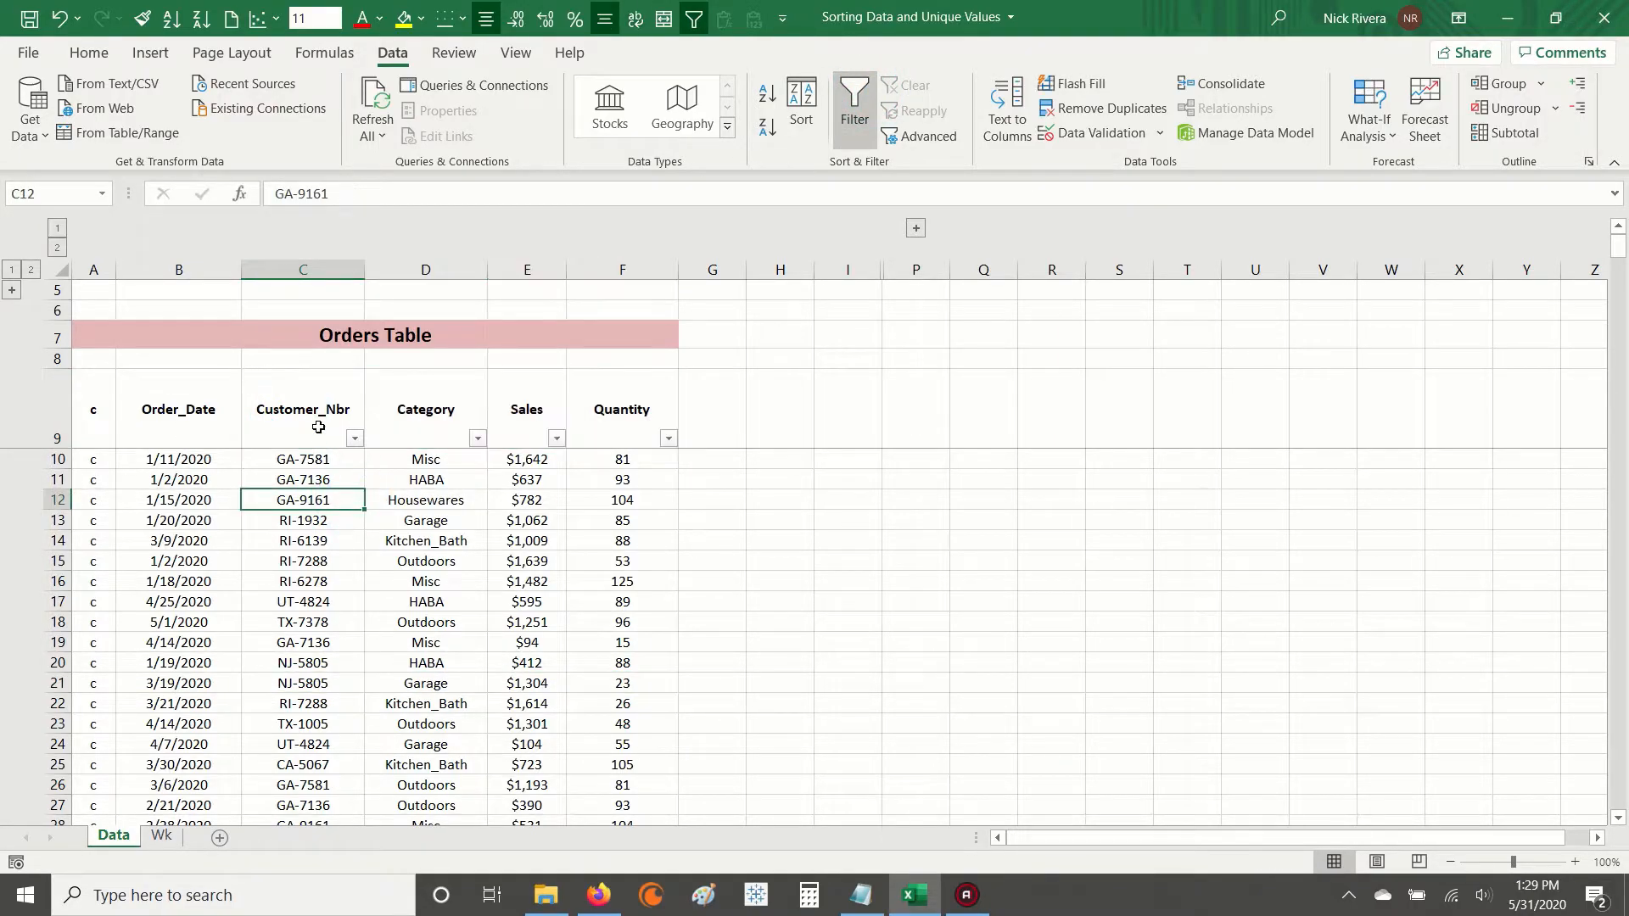
{"action": "left_click_drag", "start_coordinate": [303, 422], "coordinate": [629, 429]}
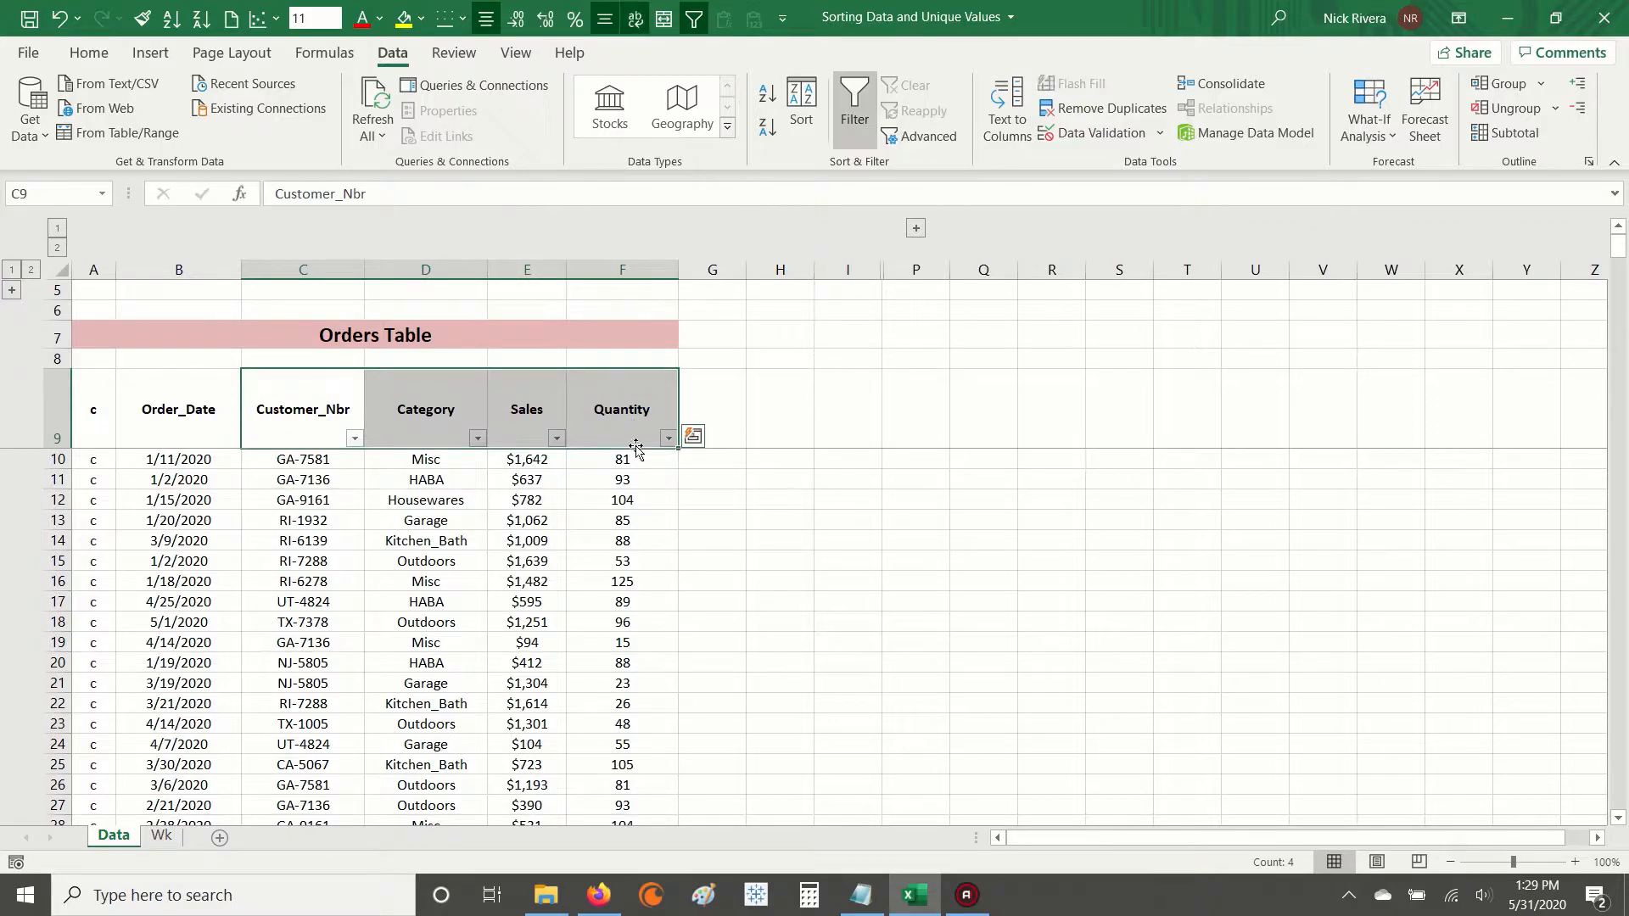
{"action": "left_click", "coordinate": [352, 438]}
{"action": "left_click", "coordinate": [420, 615]}
Examine the Order_Date header and its entries, which lie outside the filtered columns.
{"action": "left_click_drag", "start_coordinate": [166, 459], "coordinate": [178, 704]}
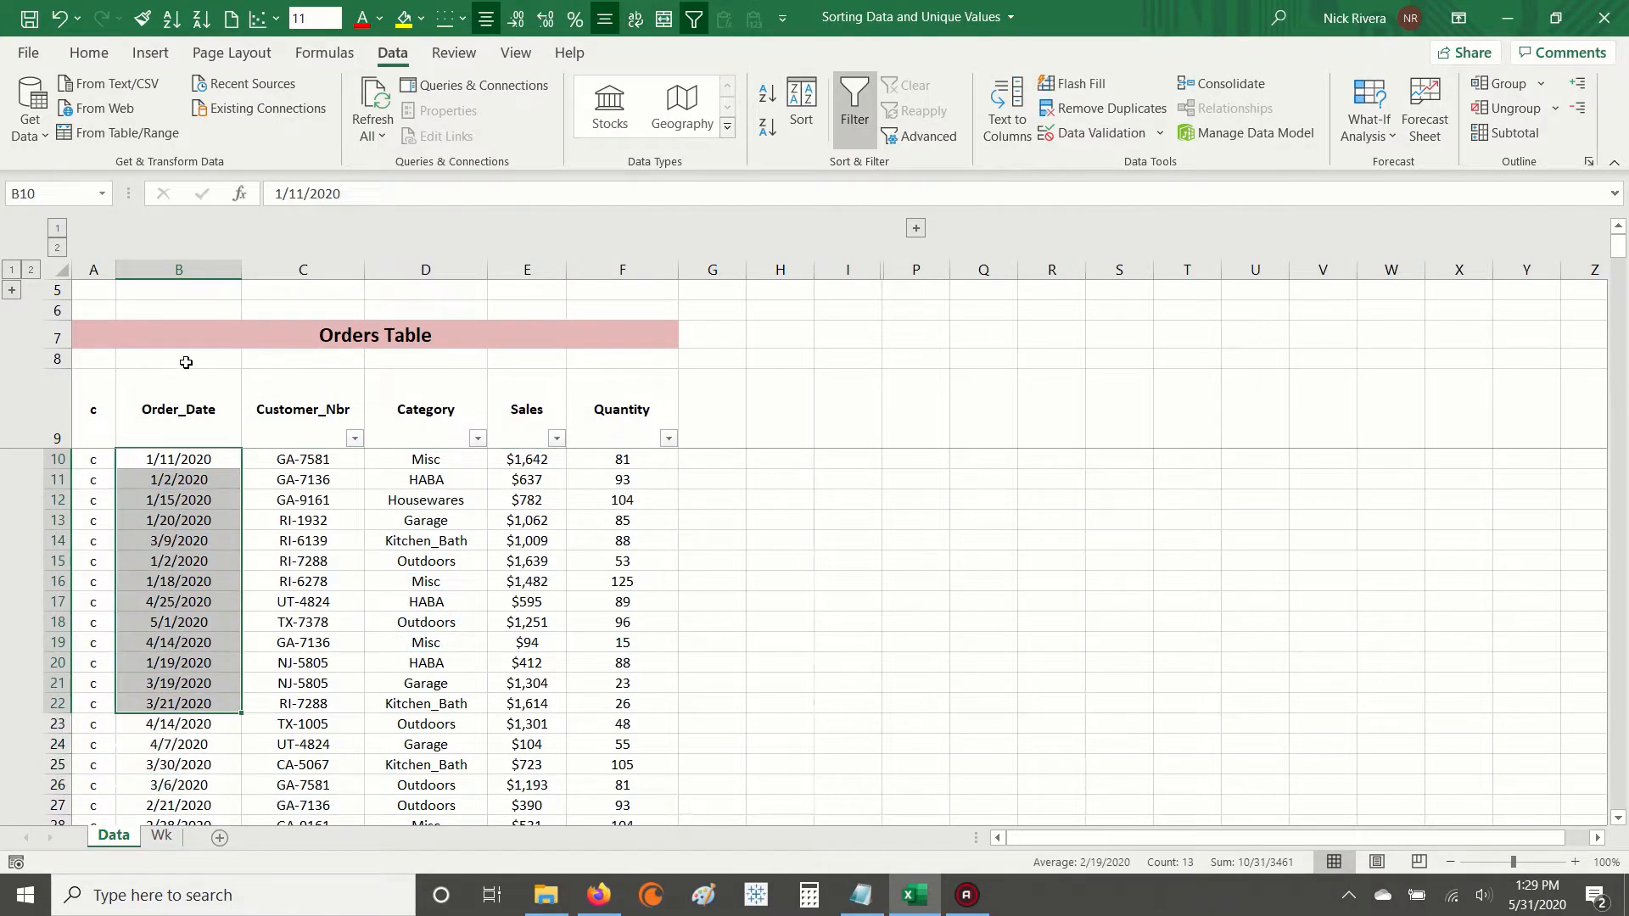
{"action": "left_click", "coordinate": [167, 419]}
{"action": "left_click_drag", "start_coordinate": [179, 543], "coordinate": [178, 662]}
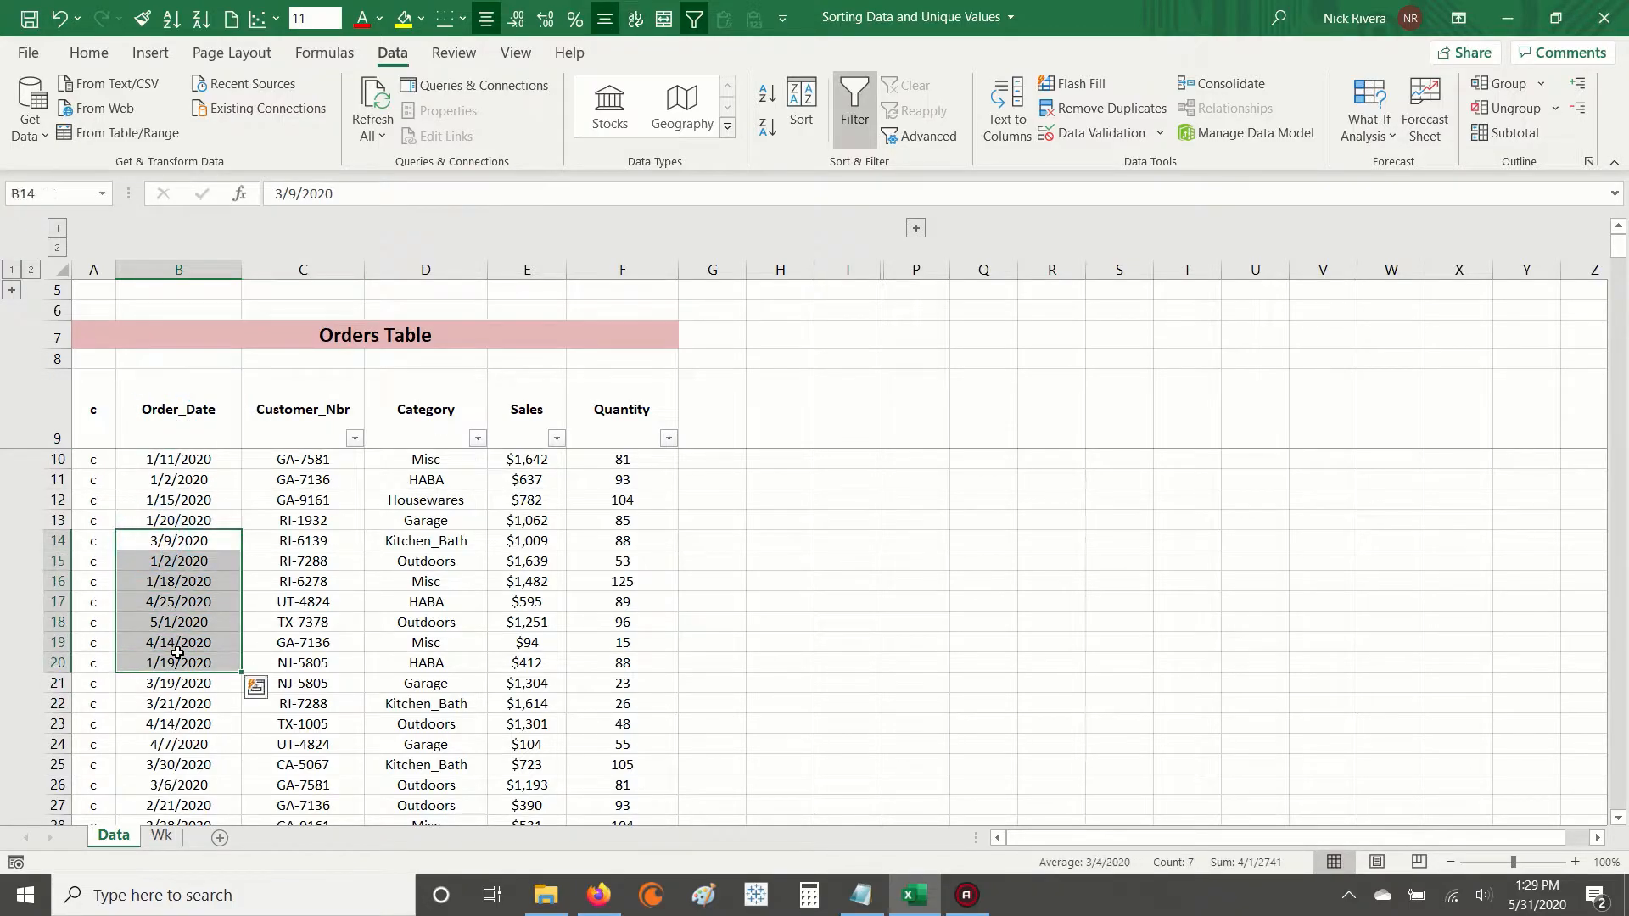
Reapply the filter so it covers the whole Orders Table header row from c to Quantity.
{"action": "left_click_drag", "start_coordinate": [198, 475], "coordinate": [197, 649]}
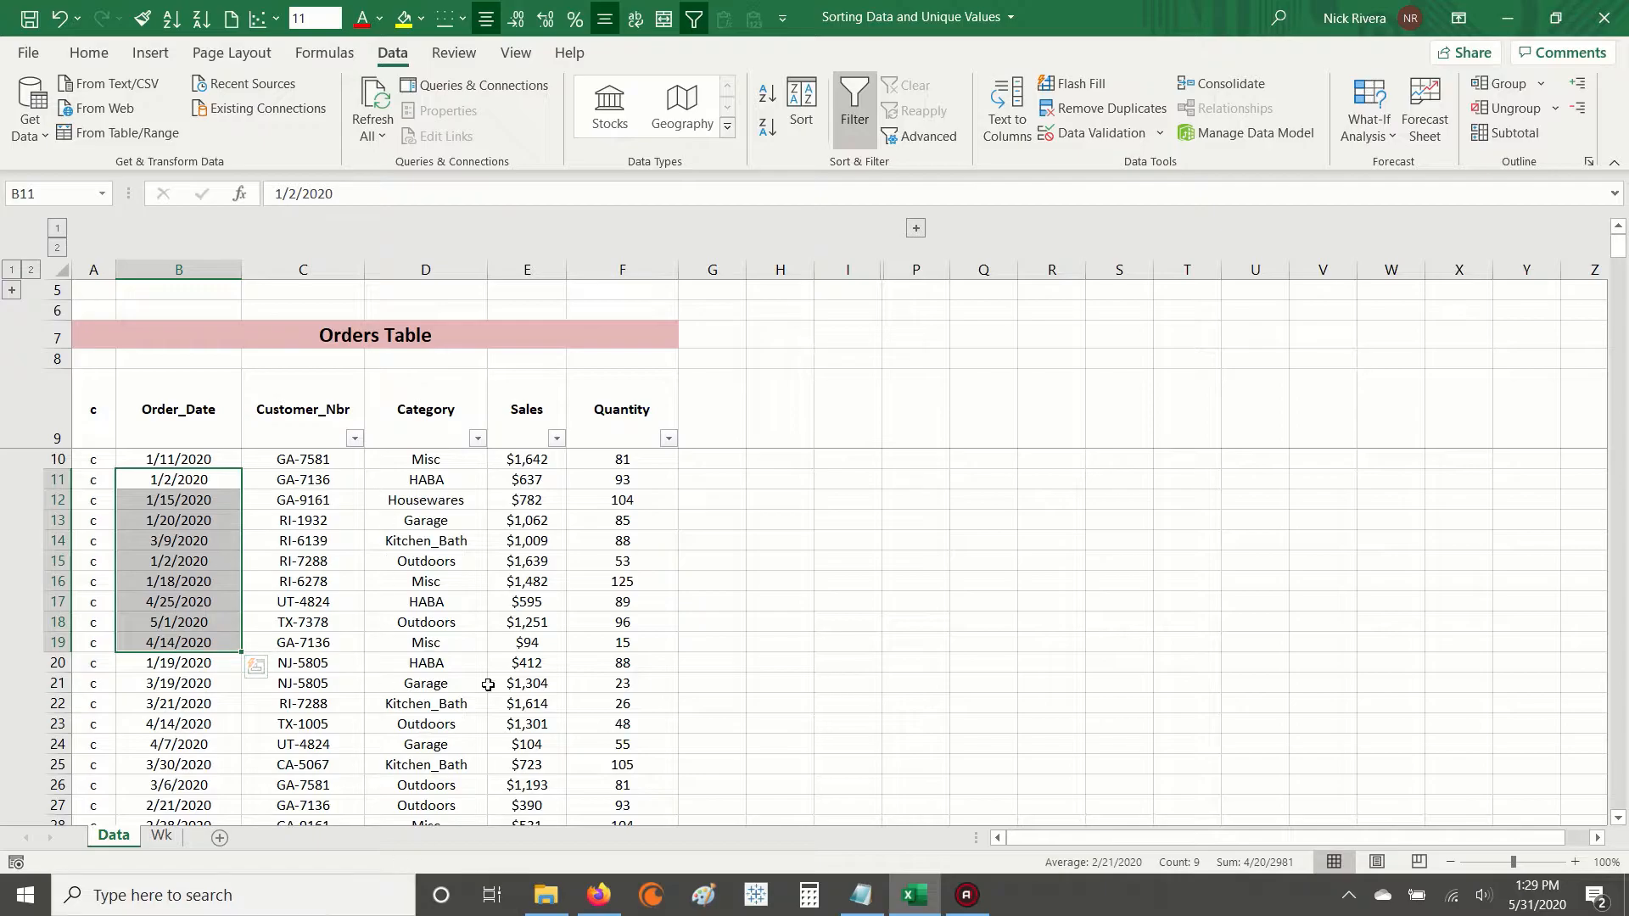
{"action": "left_click_drag", "start_coordinate": [93, 408], "coordinate": [650, 415]}
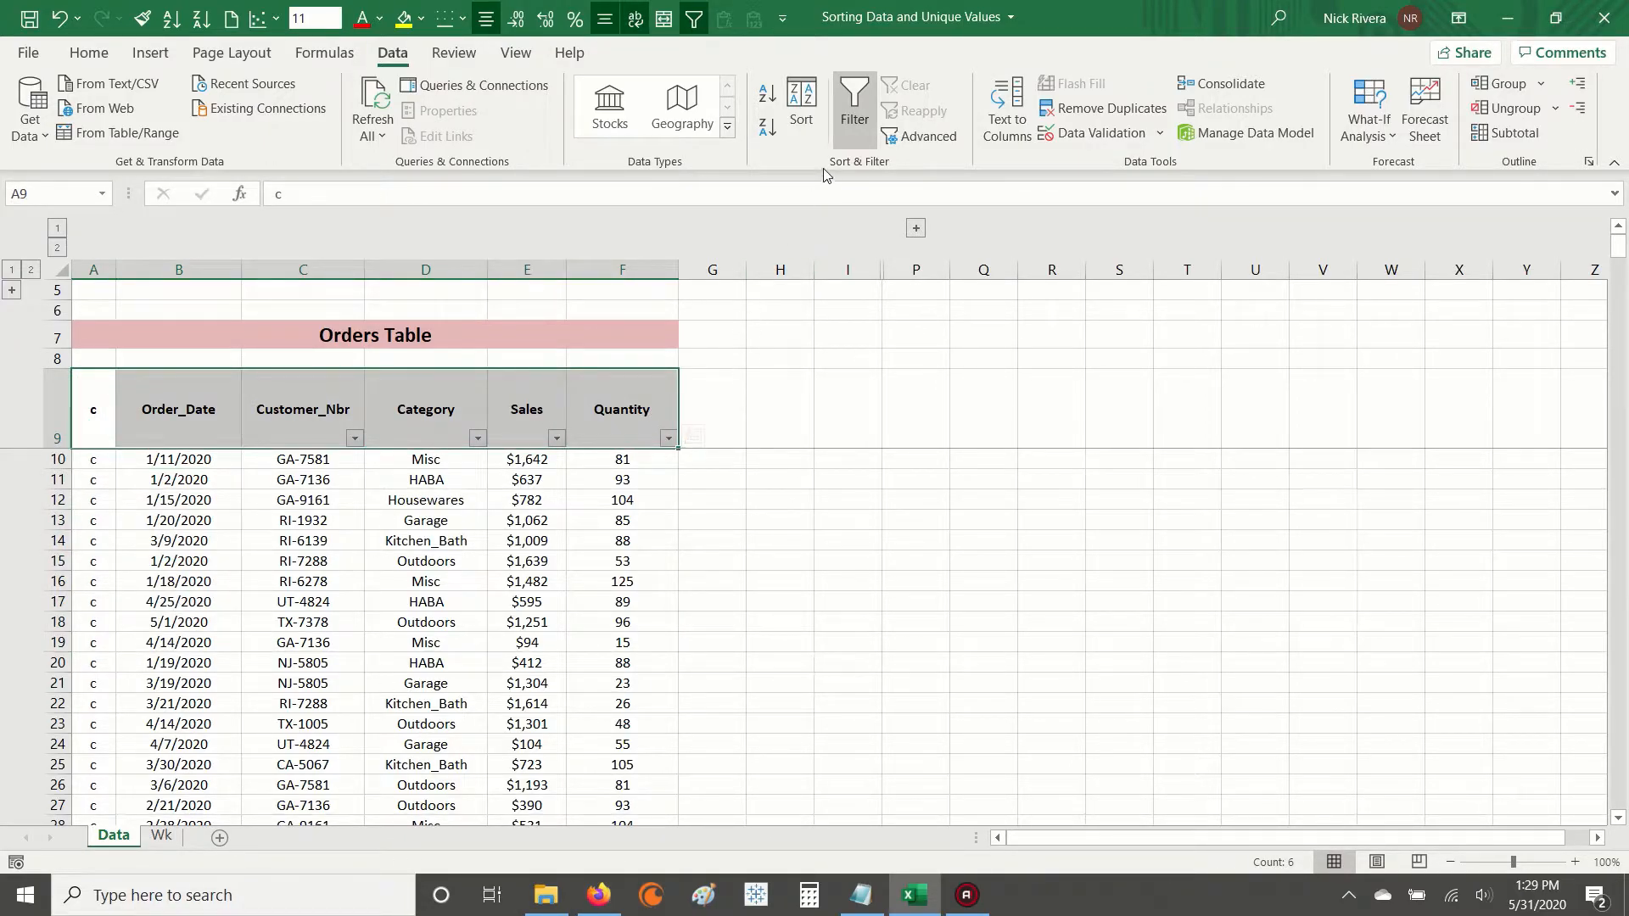
{"action": "left_click", "coordinate": [853, 106]}
{"action": "left_click", "coordinate": [853, 106]}
{"action": "left_click", "coordinate": [578, 564]}
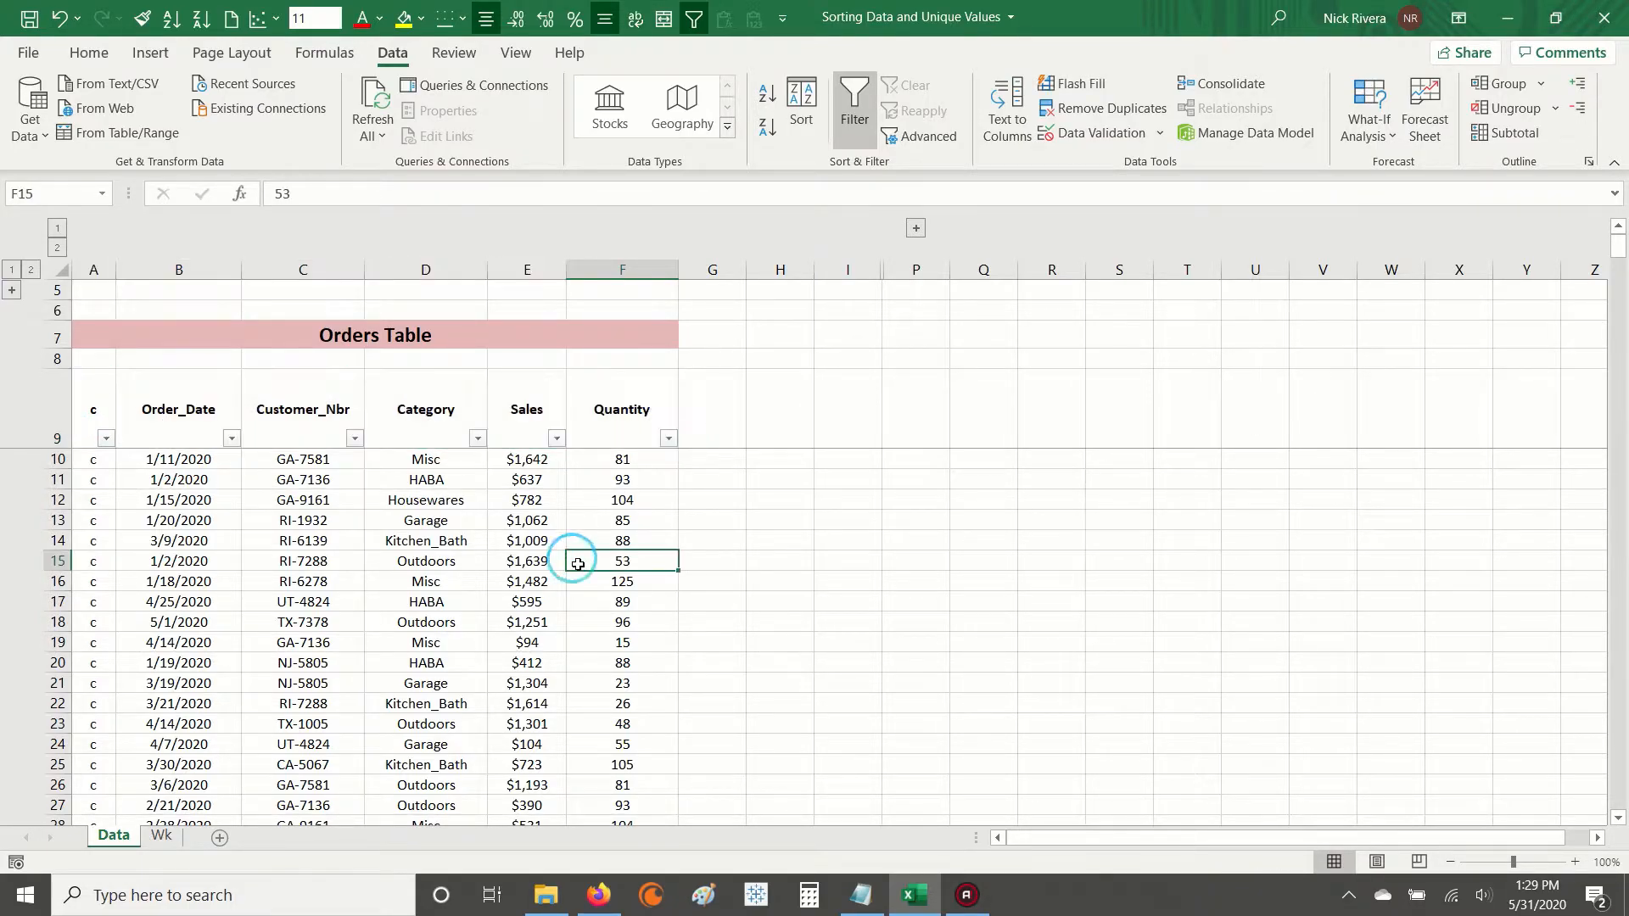
Select the c through Quantity headers and switch their filter off and back on.
{"action": "left_click", "coordinate": [206, 405]}
{"action": "left_click", "coordinate": [87, 413]}
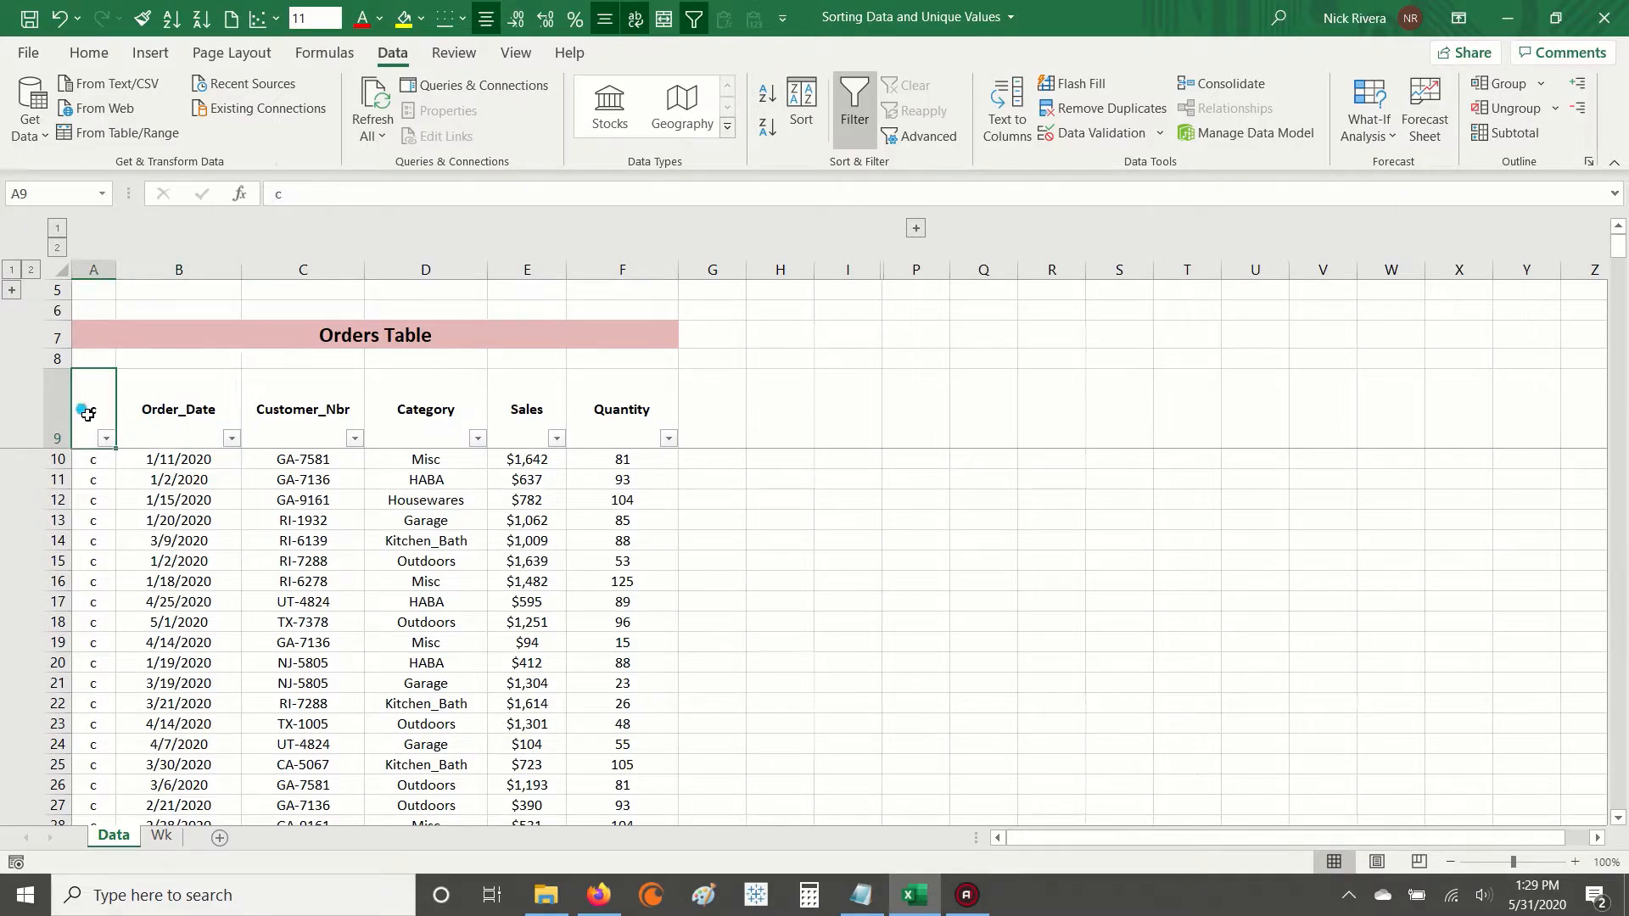
{"action": "key", "text": "ctrl+shift+Right"}
{"action": "left_click_drag", "start_coordinate": [101, 410], "coordinate": [658, 435]}
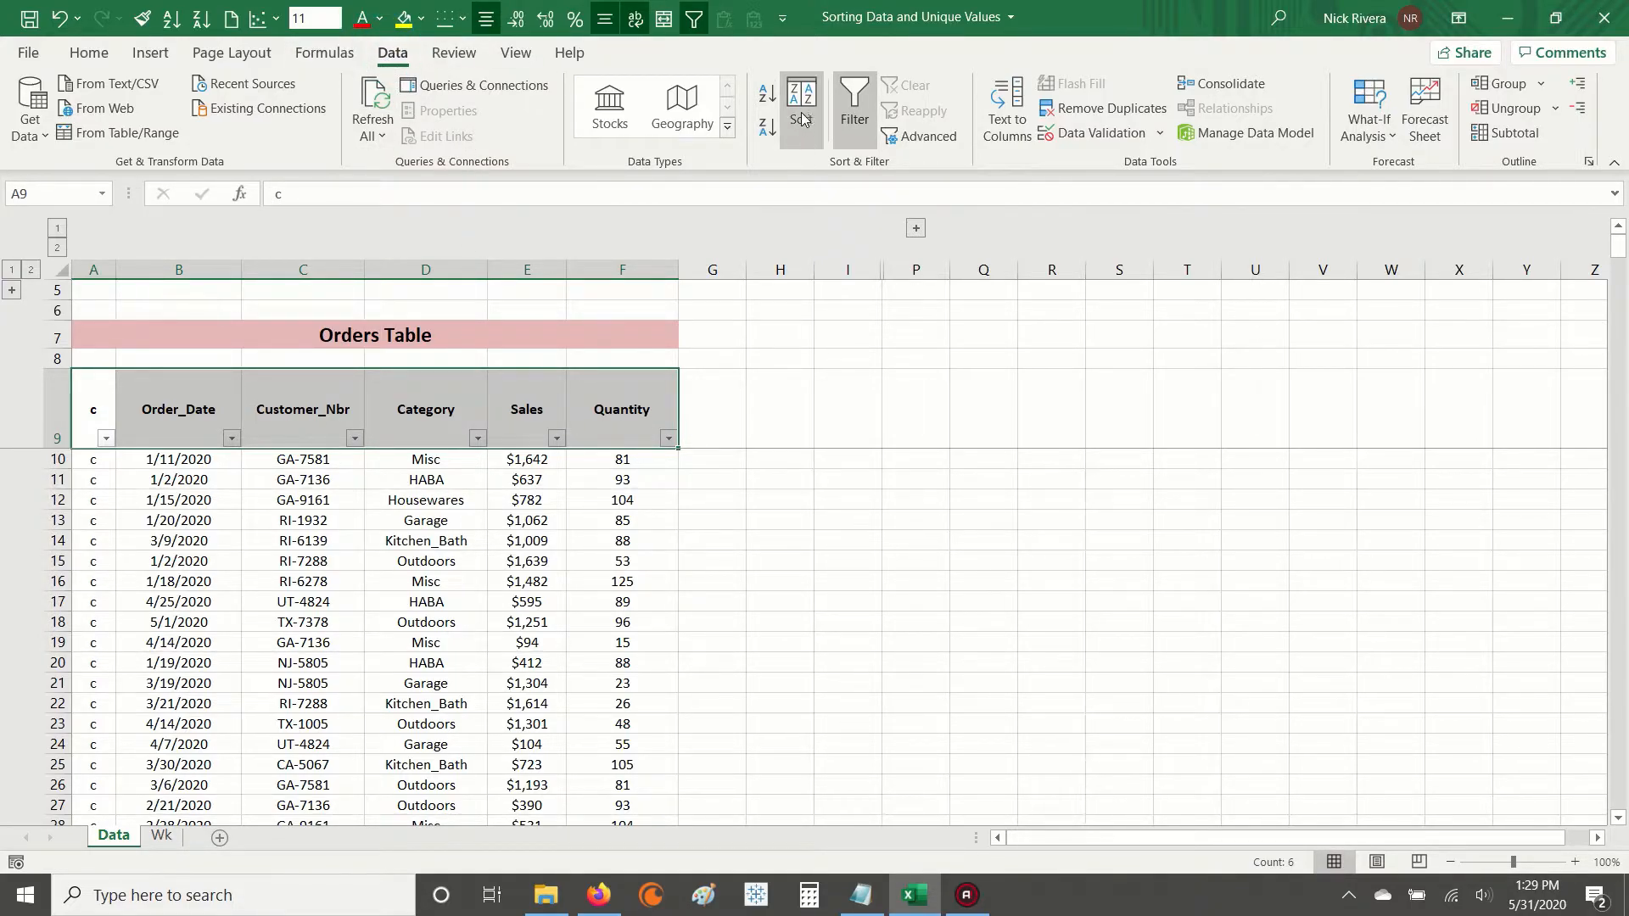
{"action": "left_click", "coordinate": [858, 123]}
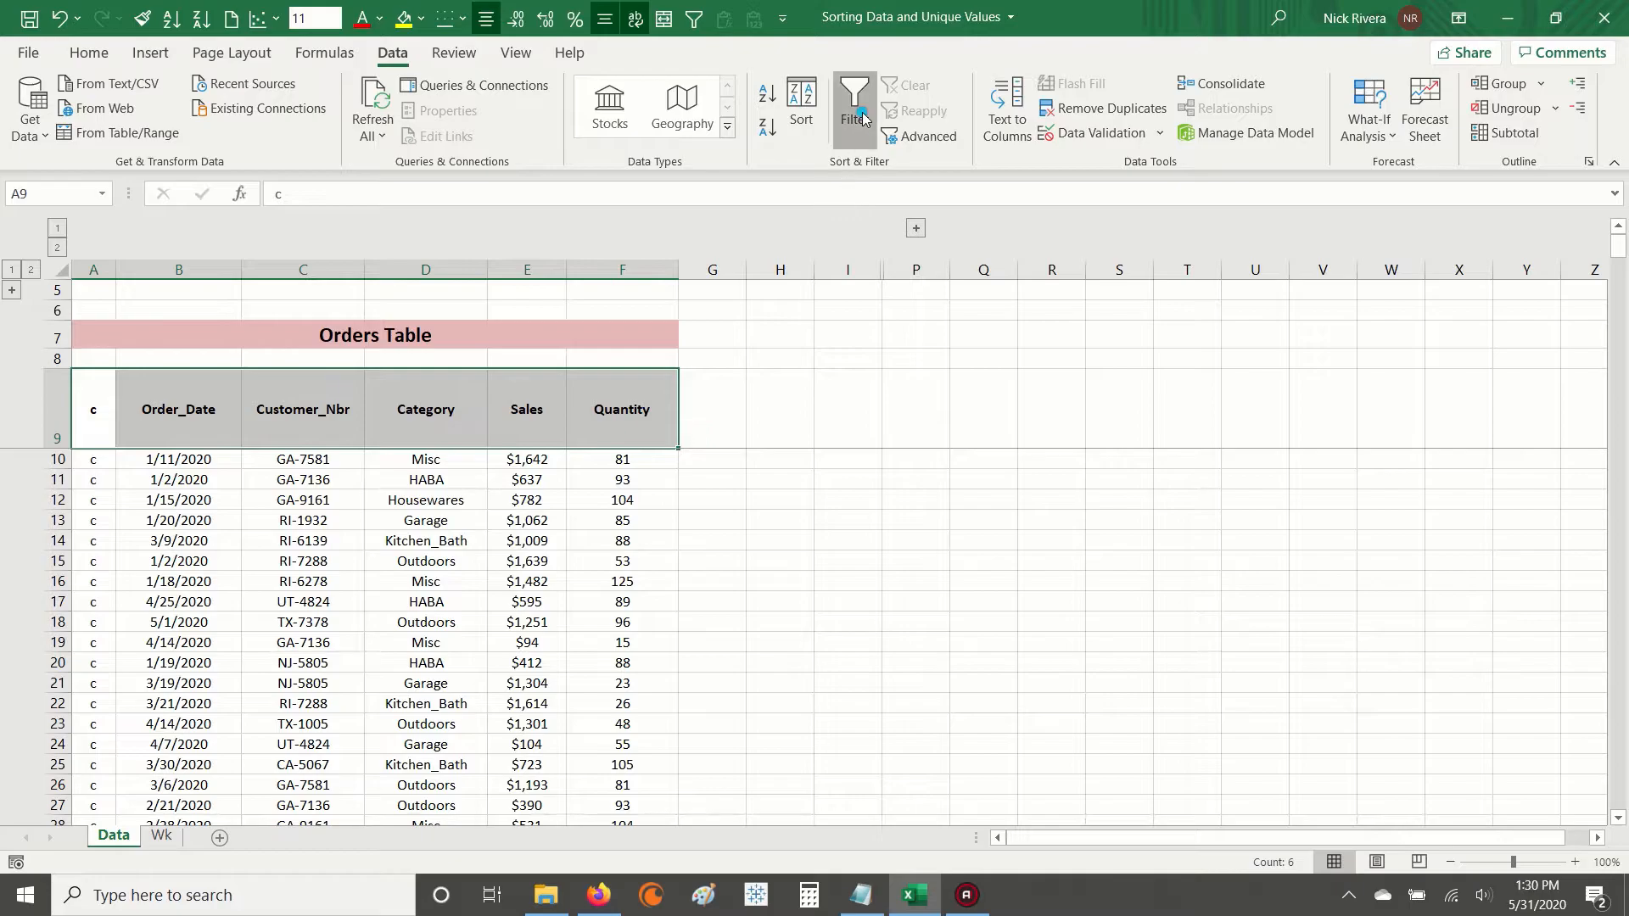
{"action": "key", "text": "ctrl+shift+l"}
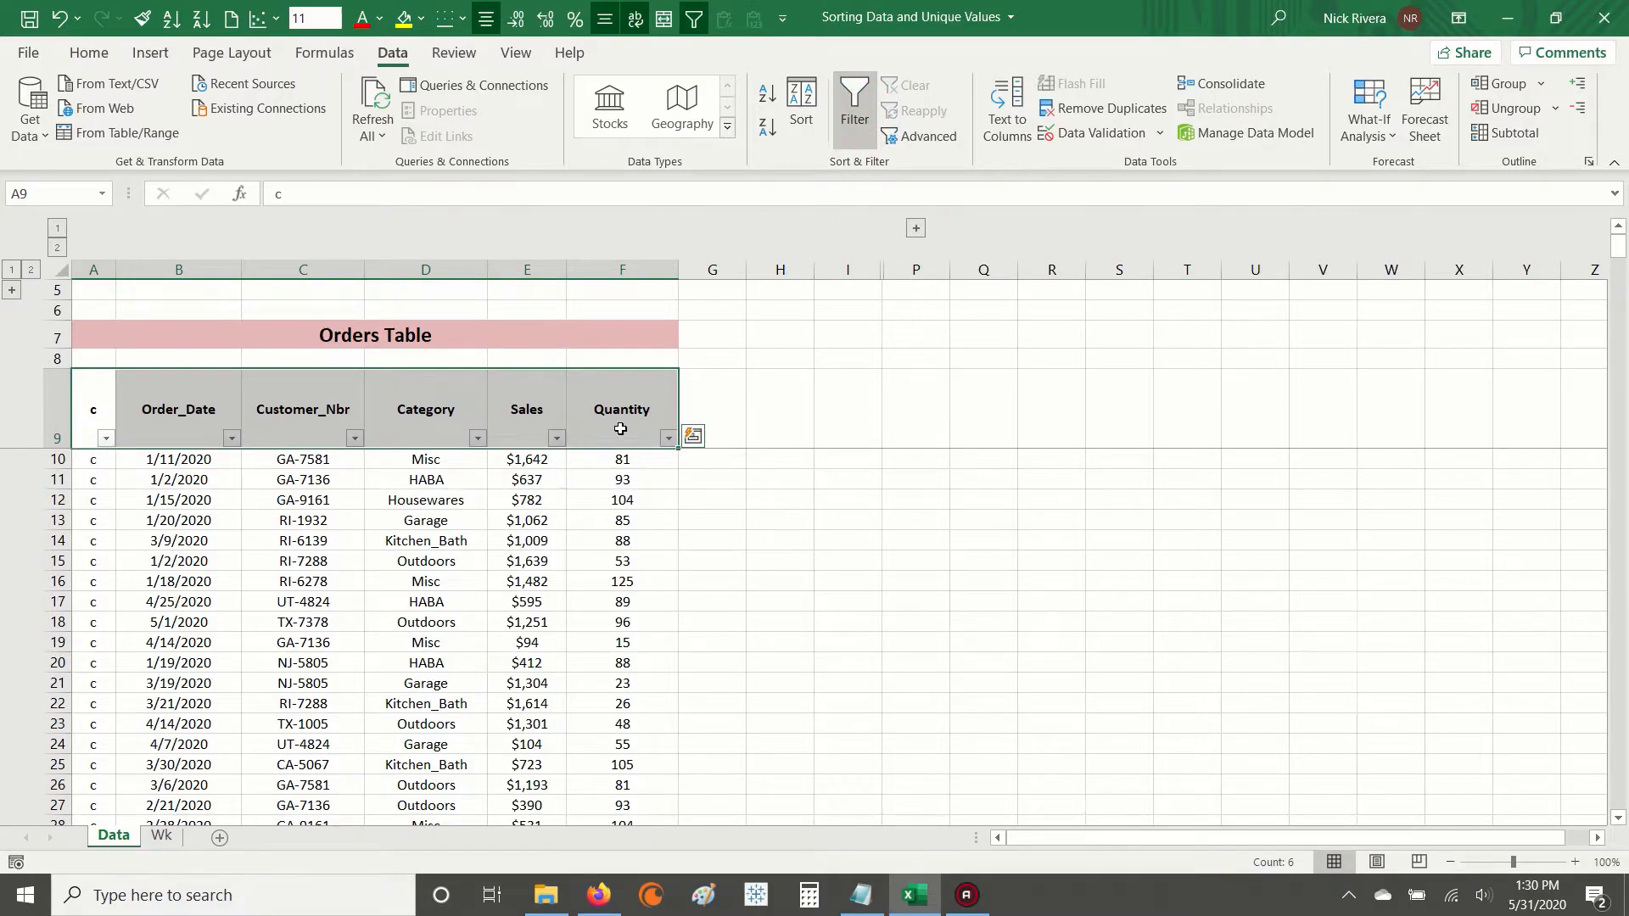
{"action": "left_click", "coordinate": [867, 111]}
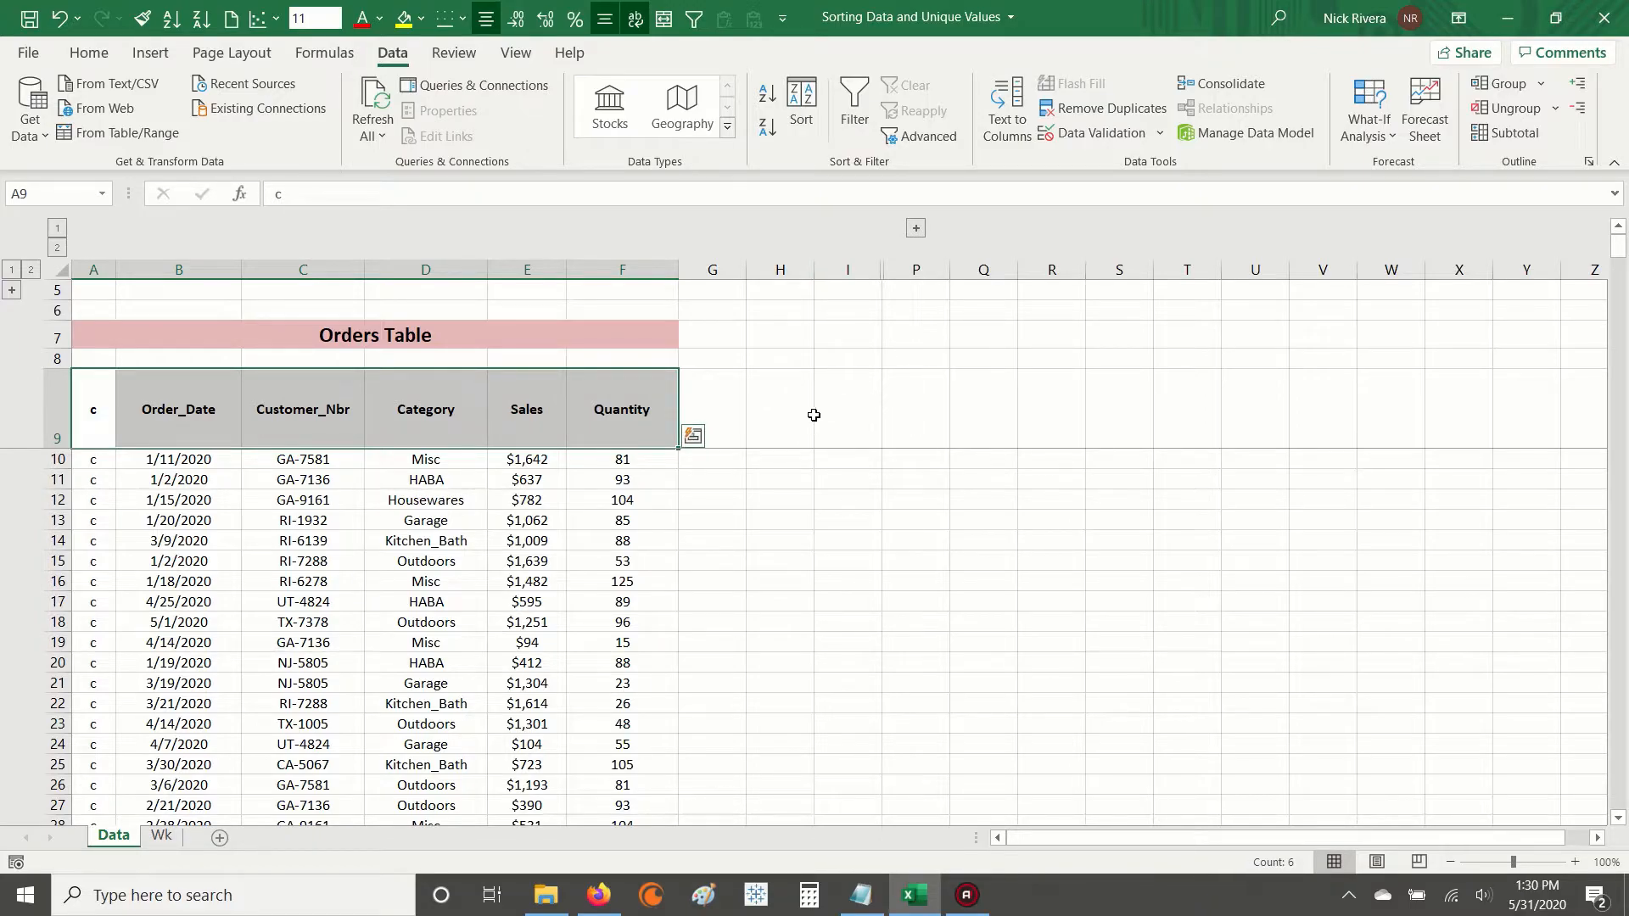
{"action": "left_click", "coordinate": [854, 106]}
{"action": "left_click_drag", "start_coordinate": [102, 414], "coordinate": [128, 507]}
{"action": "left_click", "coordinate": [308, 522]}
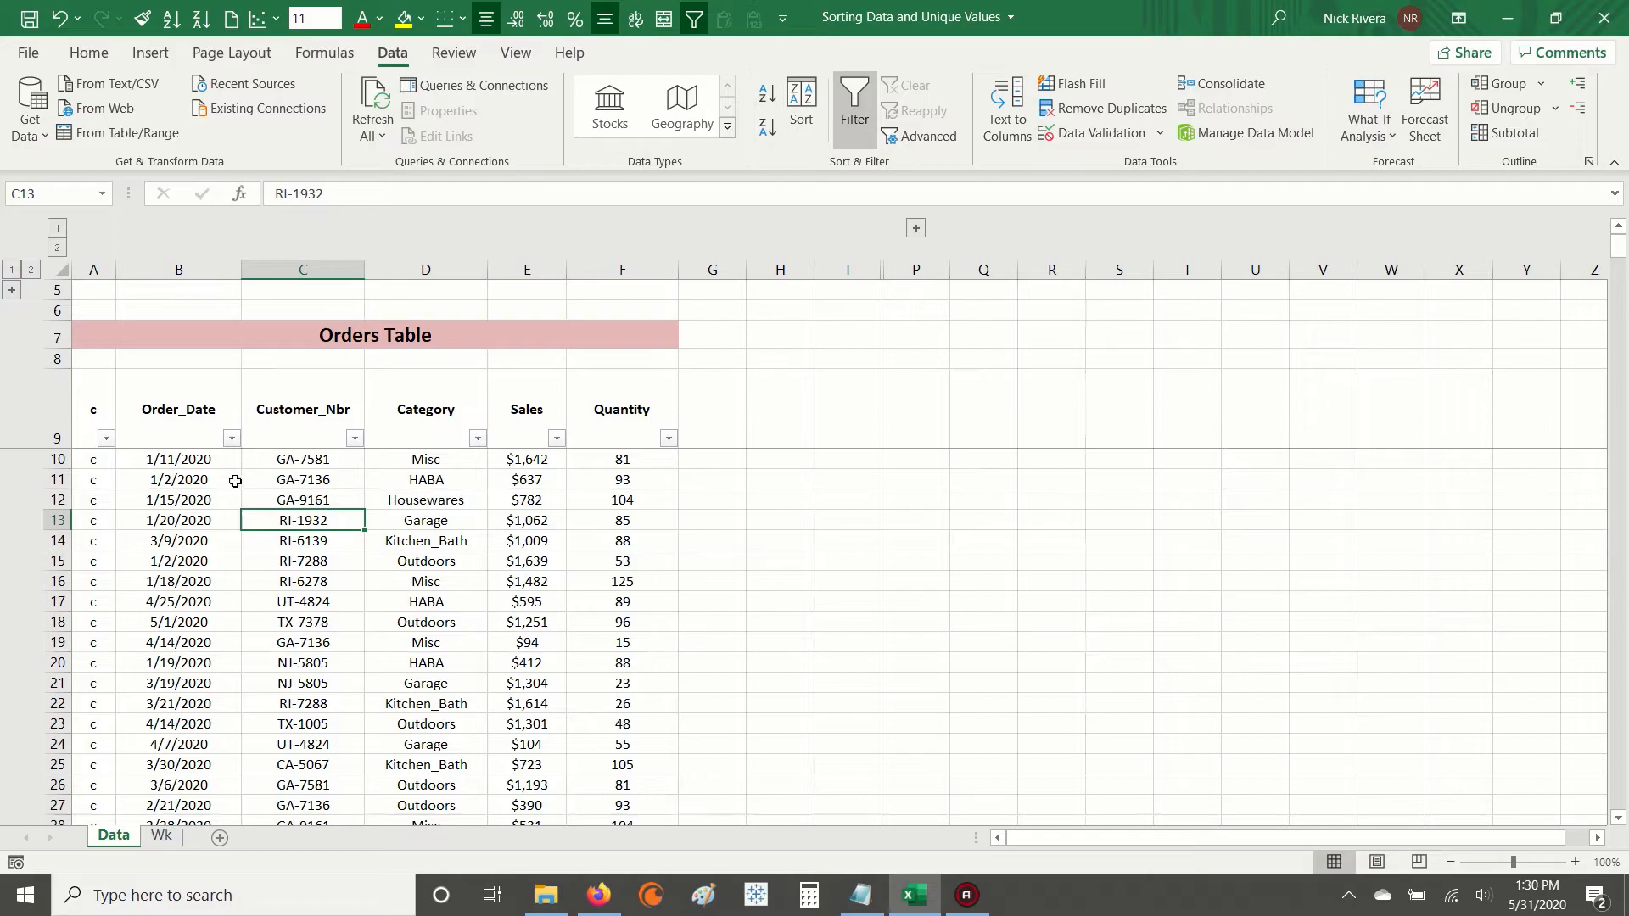
Look through the Order_Date filter options, expanding January's days in an enlarged list and clearing and restoring Select All.
{"action": "left_click", "coordinate": [232, 440]}
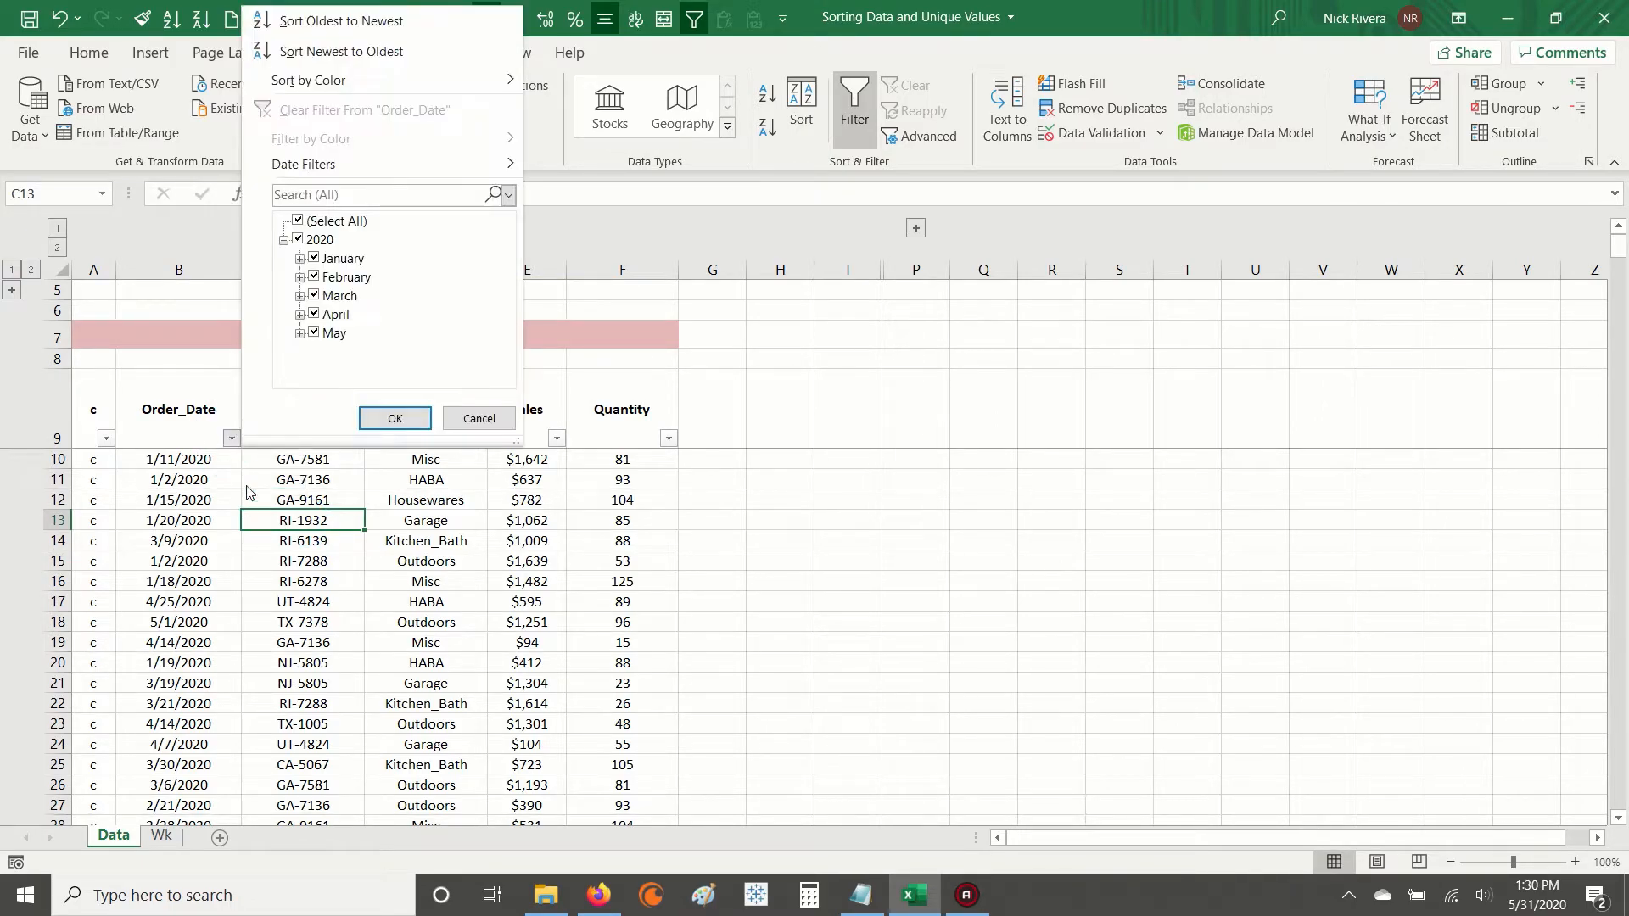
{"action": "left_click", "coordinate": [298, 222]}
{"action": "left_click", "coordinate": [301, 259]}
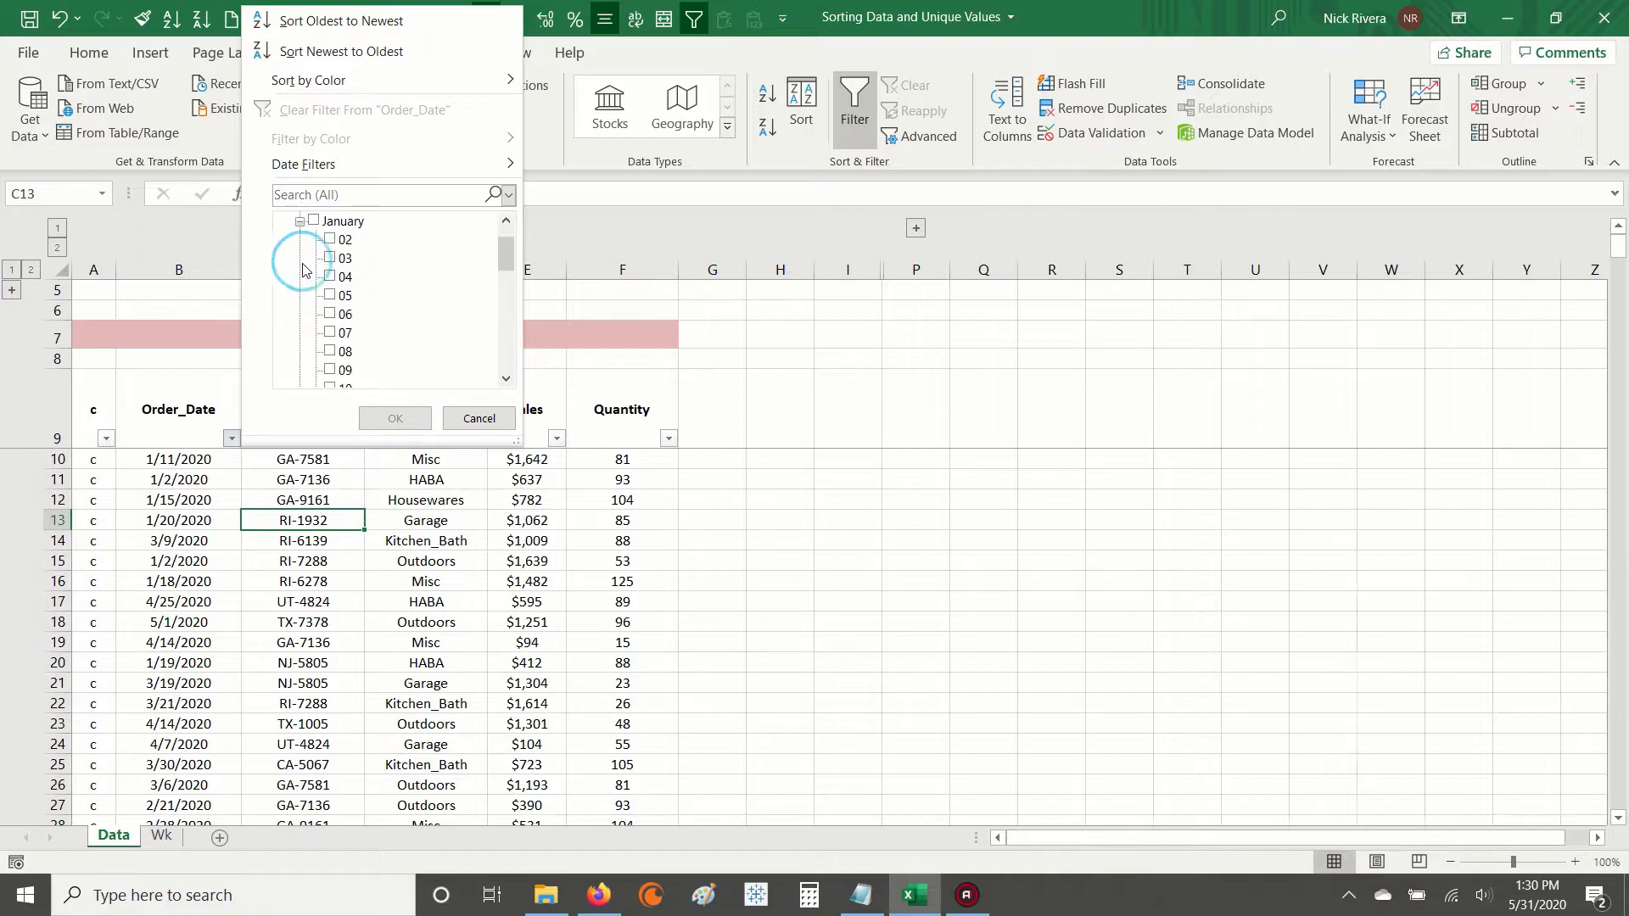
{"action": "left_click_drag", "start_coordinate": [517, 442], "coordinate": [820, 616]}
{"action": "left_click_drag", "start_coordinate": [806, 384], "coordinate": [807, 367]}
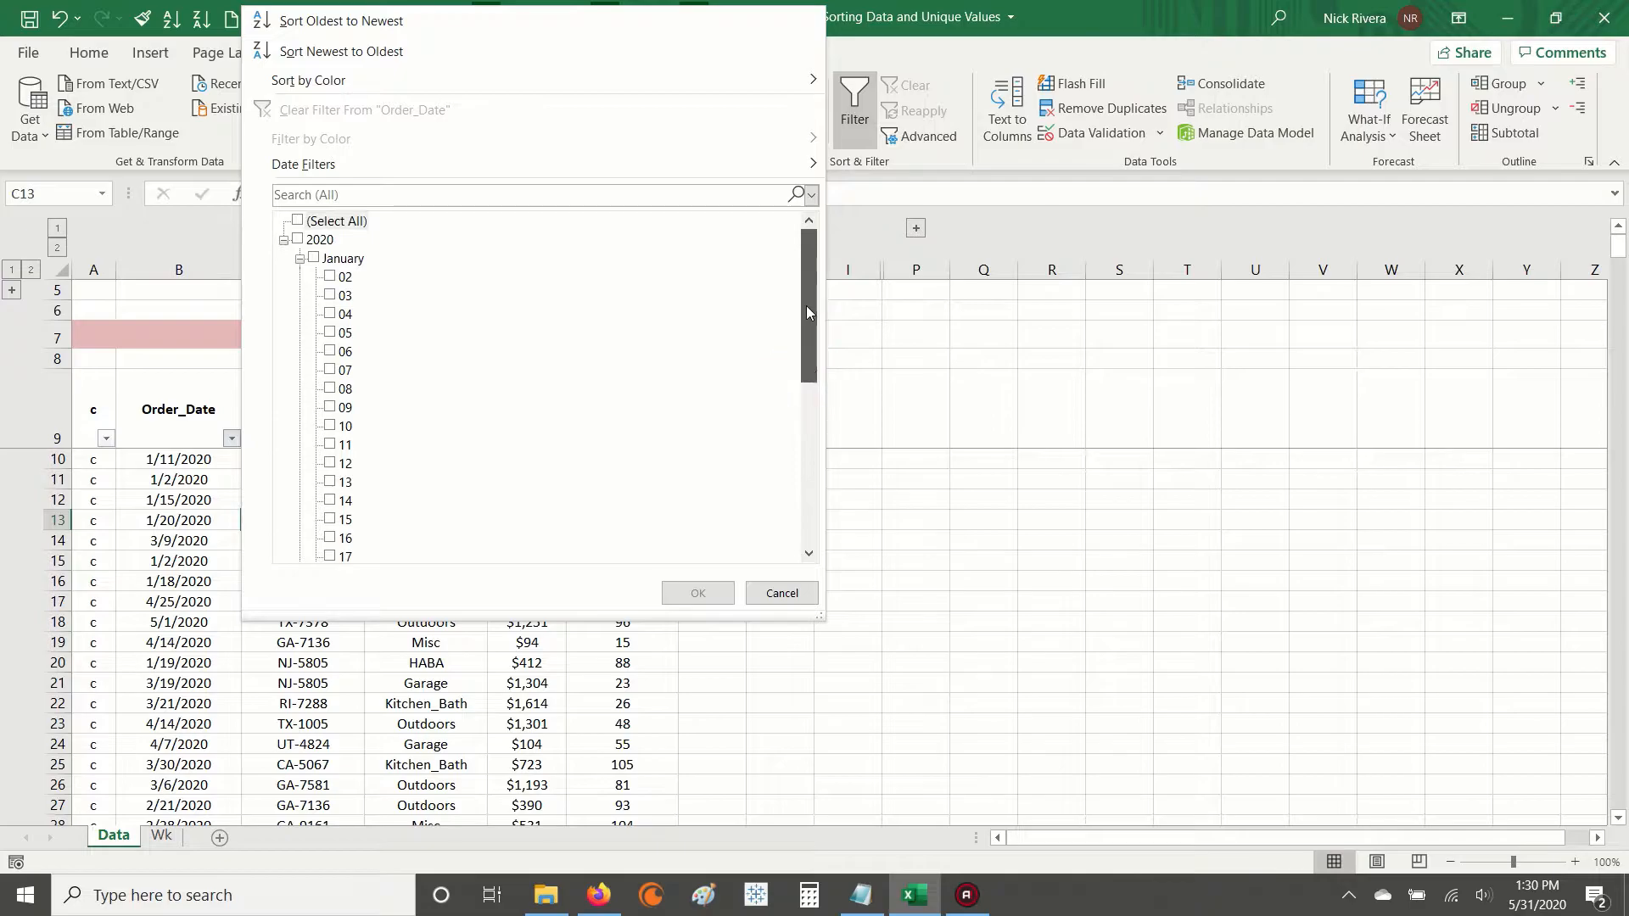
{"action": "left_click", "coordinate": [297, 223]}
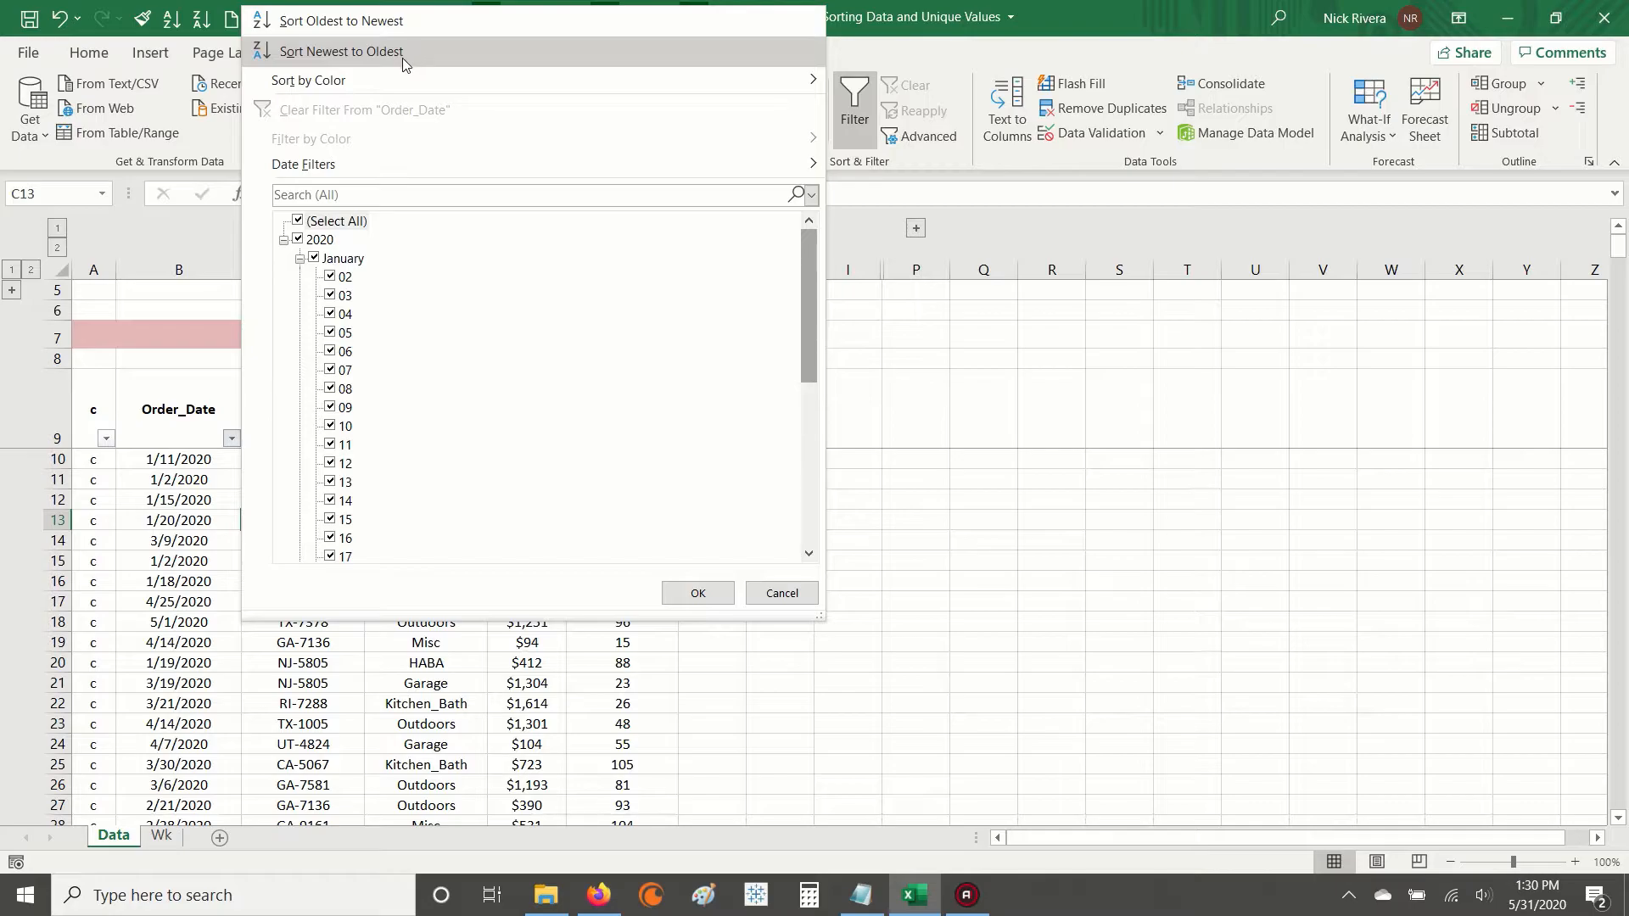
Sort the Orders Table by Order_Date from oldest to newest and check the first dates.
{"action": "mouse_move", "coordinate": [473, 83]}
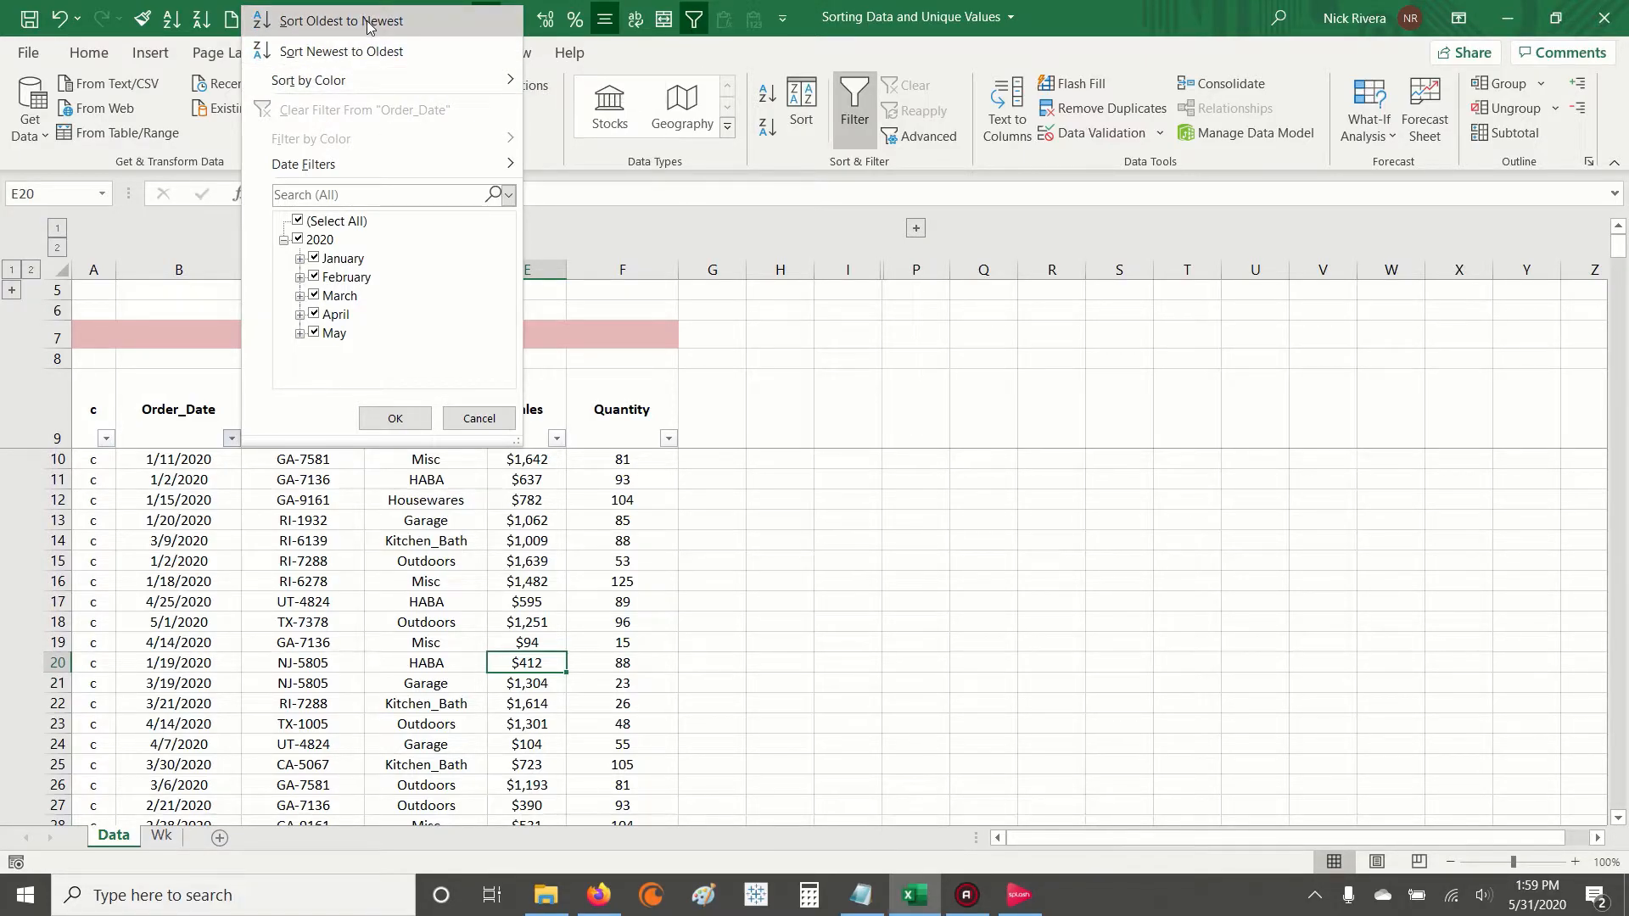
{"action": "left_click", "coordinate": [313, 32]}
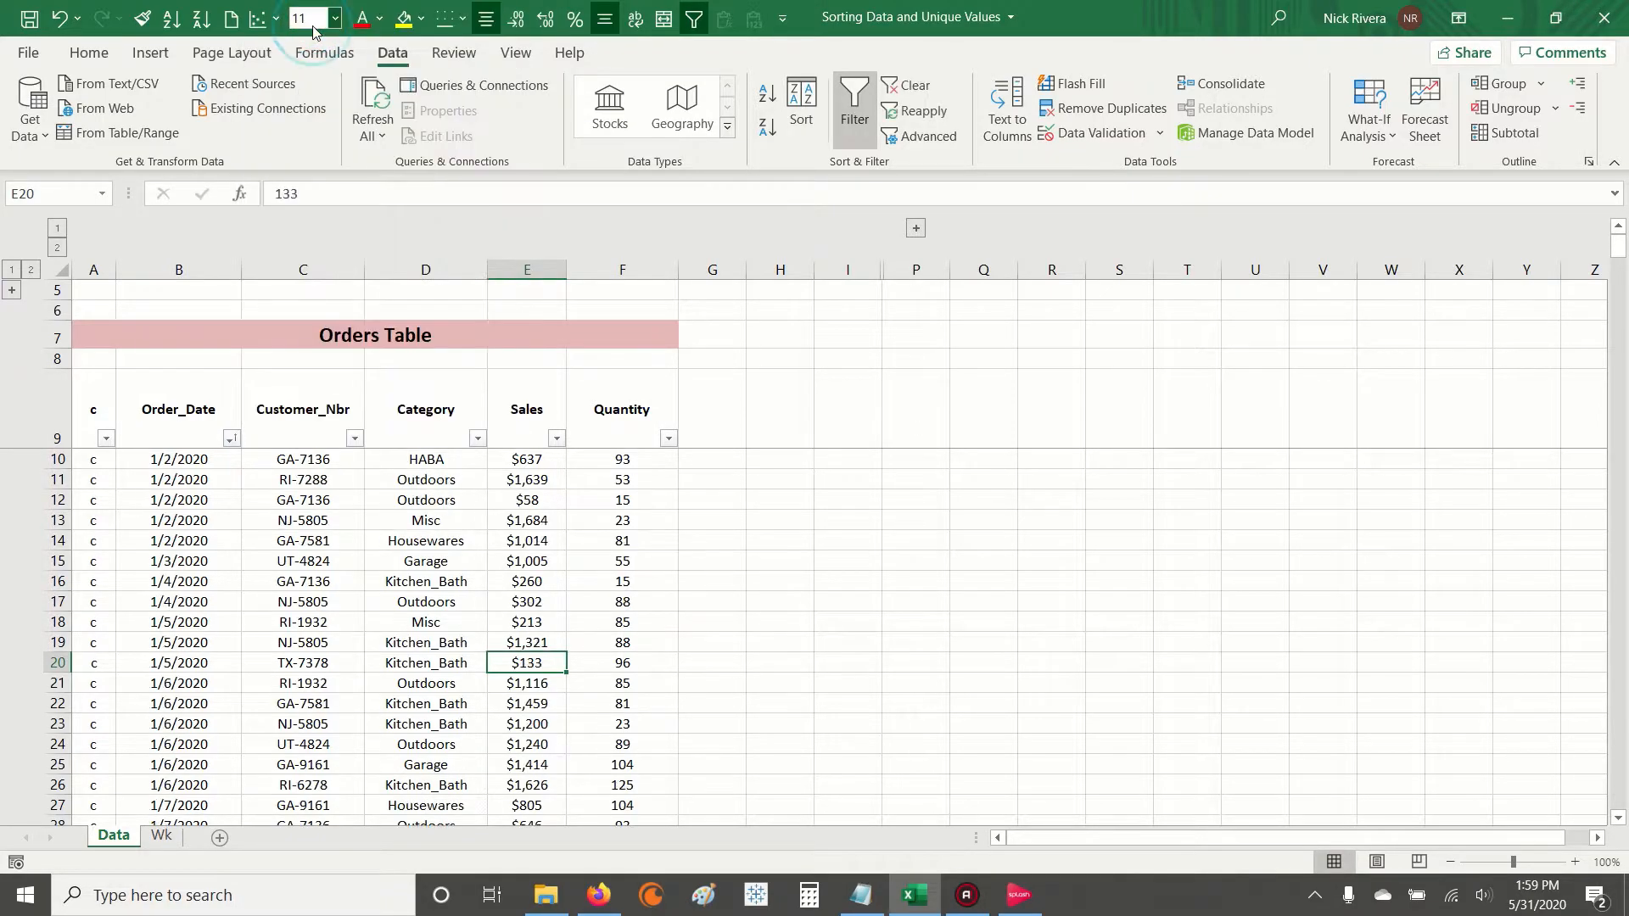
{"action": "left_click", "coordinate": [182, 397]}
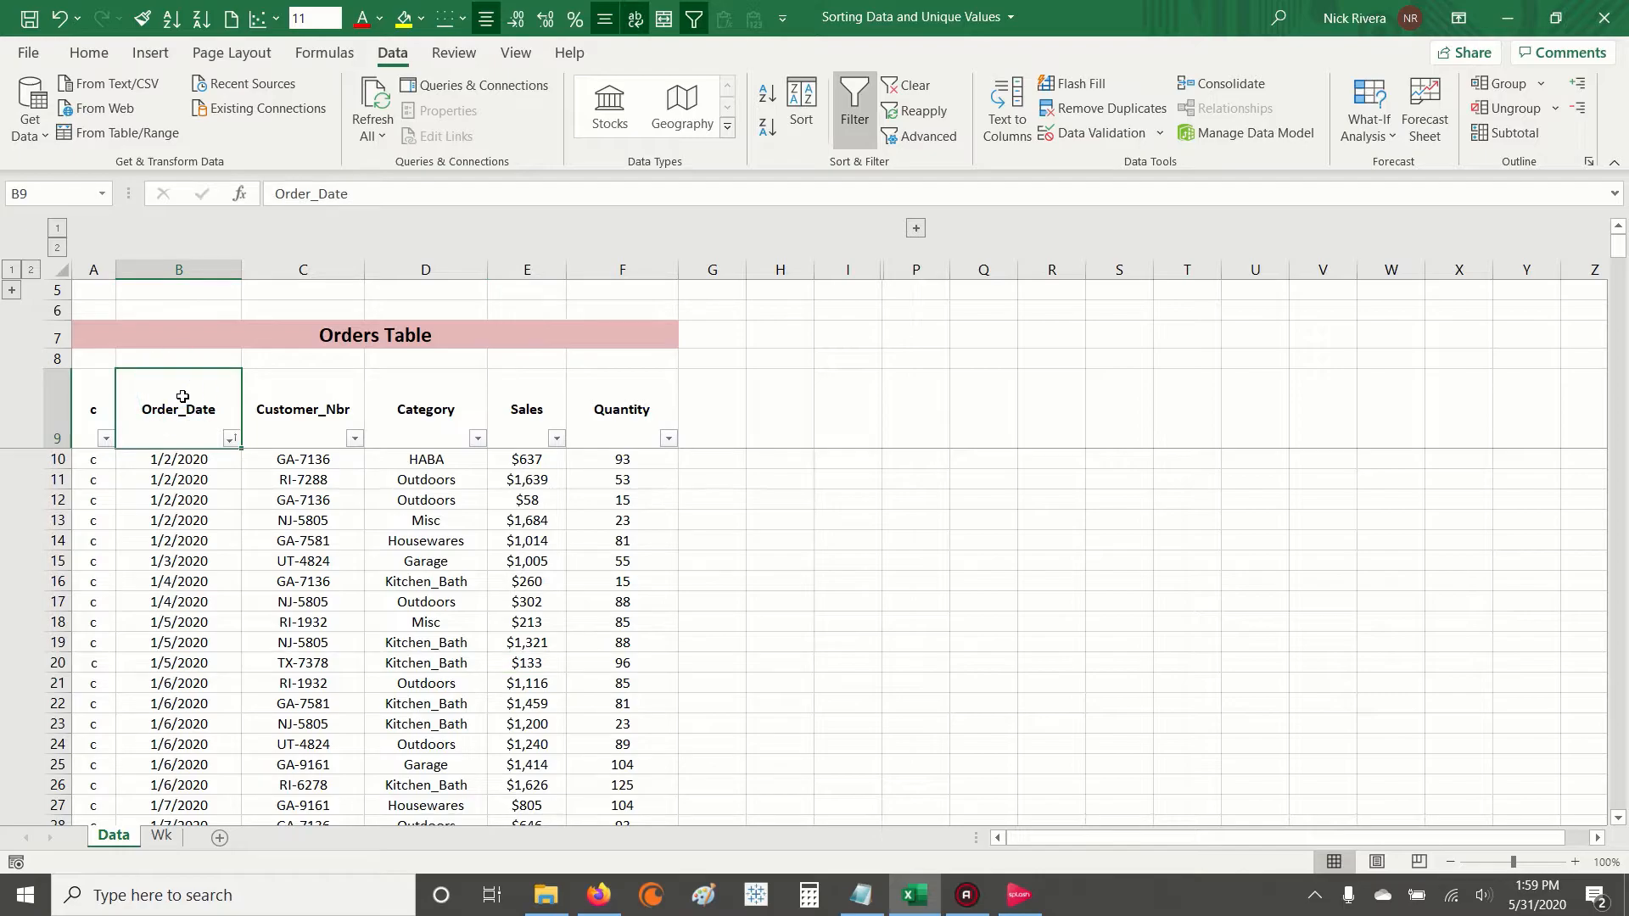
{"action": "key", "text": "Down"}
{"action": "key", "text": "shift+Down"}
{"action": "key", "text": "shift+Down"}
{"action": "key", "text": "shift+Down"}
{"action": "key", "text": "shift+Down"}
{"action": "key", "text": "shift+Down"}
{"action": "key", "text": "shift+Down"}
{"action": "key", "text": "shift+Down"}
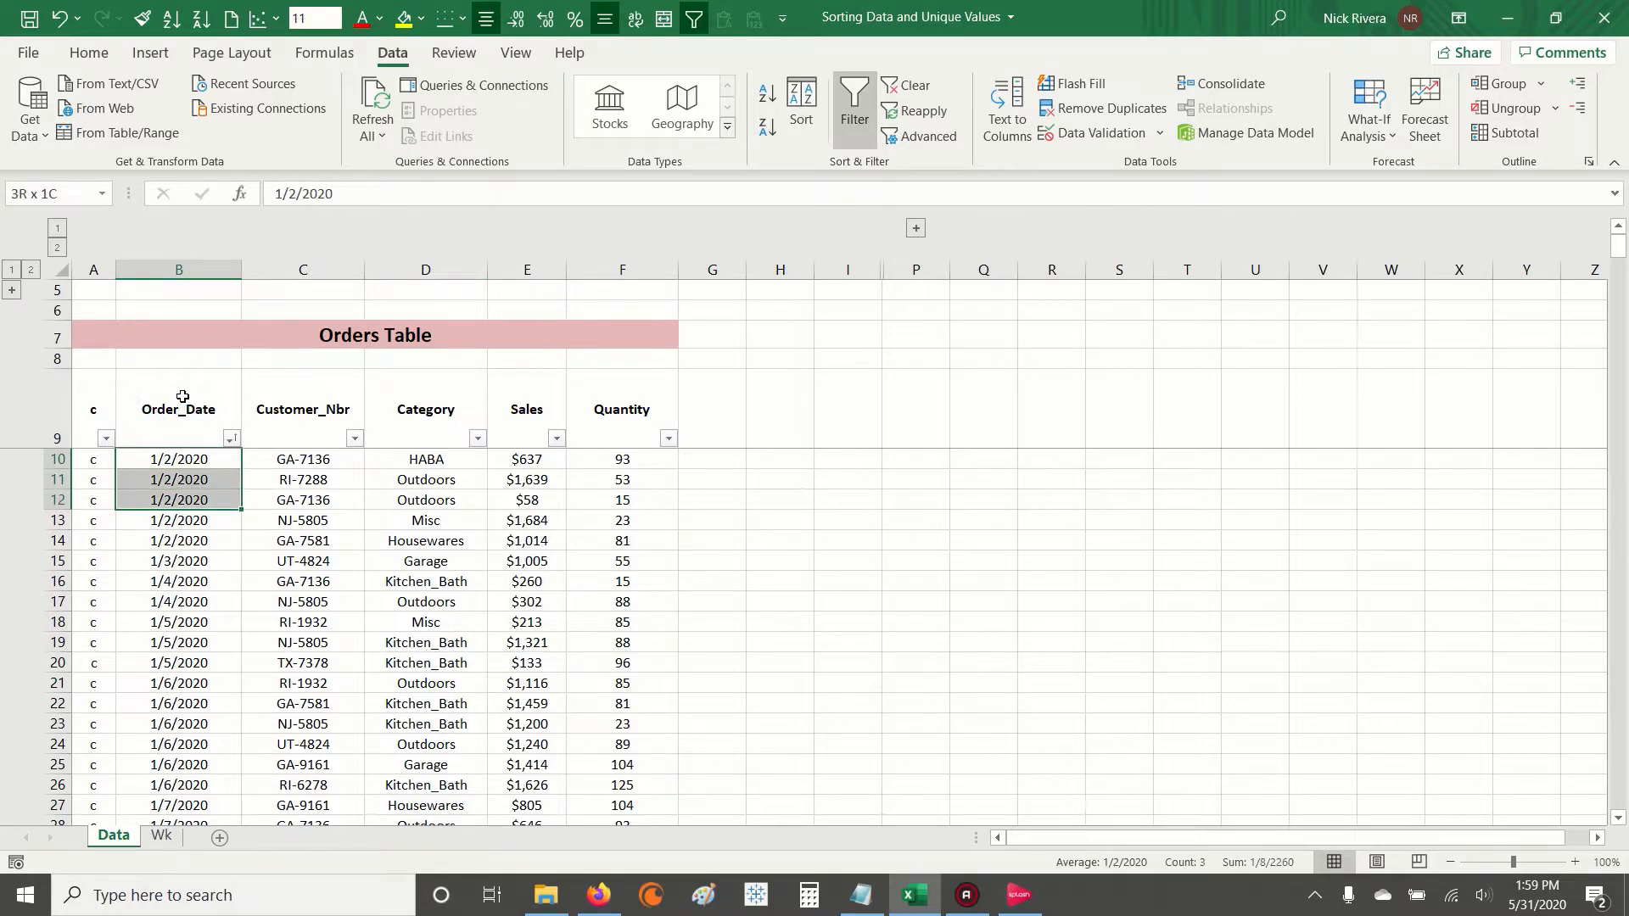
Examine the sorted Order_Date column down to its last record and return to its first entry.
{"action": "key", "text": "shift+Down"}
{"action": "key", "text": "ctrl+shift+Down"}
{"action": "key", "text": "shift+Down"}
{"action": "key", "text": "shift+Down"}
{"action": "key", "text": "shift+Down"}
{"action": "key", "text": "shift+Up"}
{"action": "key", "text": "shift+Up"}
{"action": "key", "text": "shift+Up"}
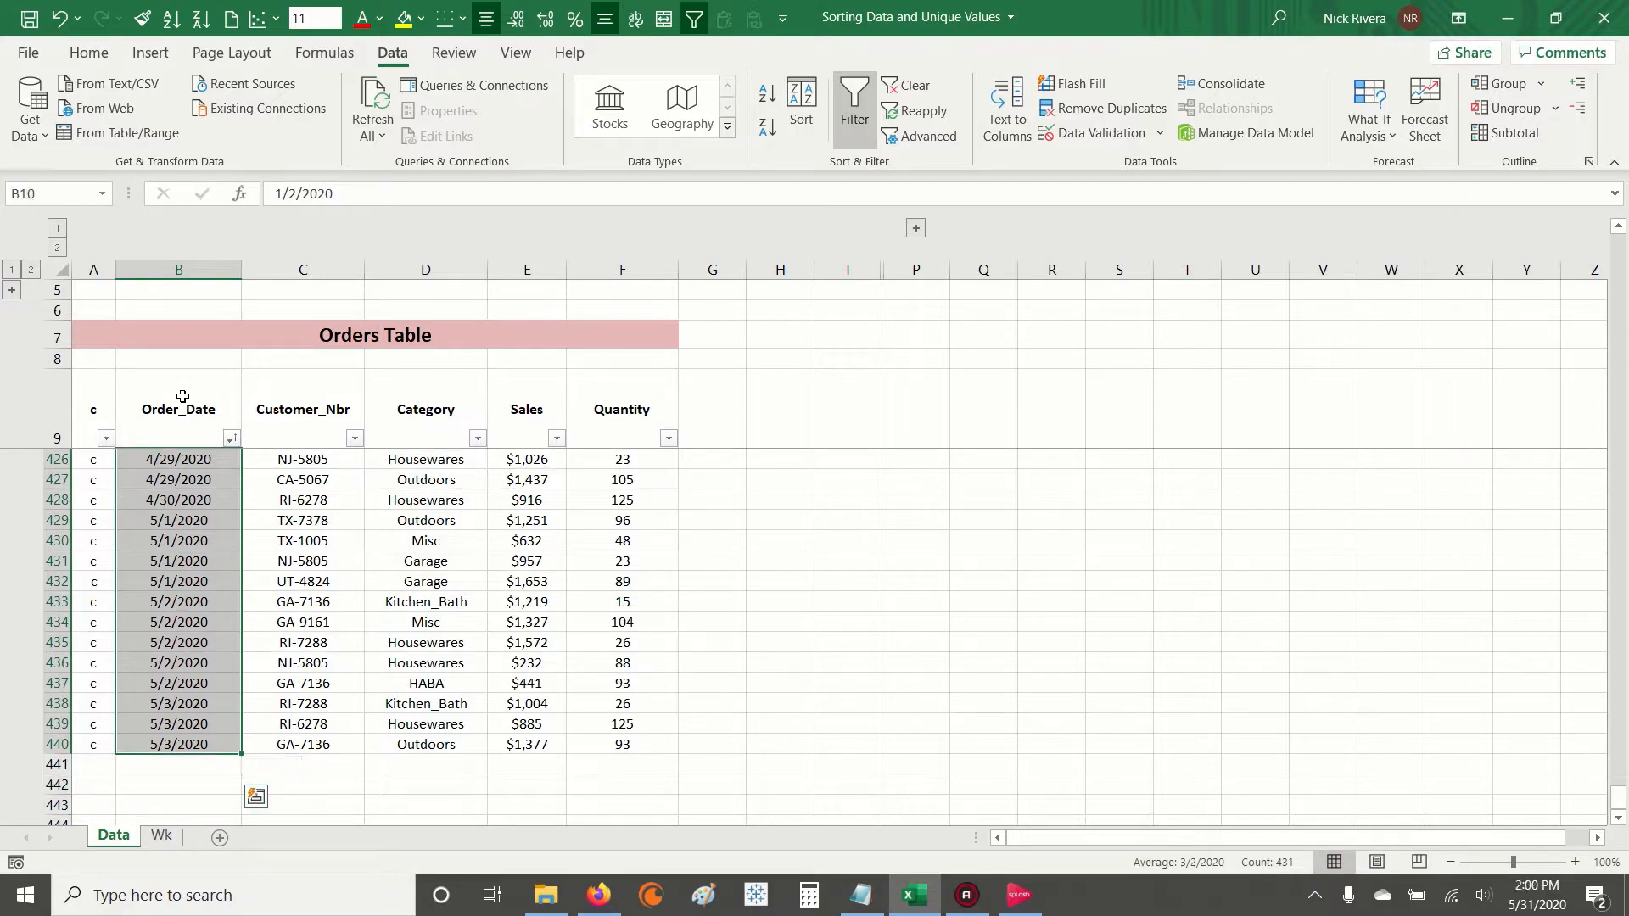
{"action": "key", "text": "ctrl+Up"}
{"action": "key", "text": "Down"}
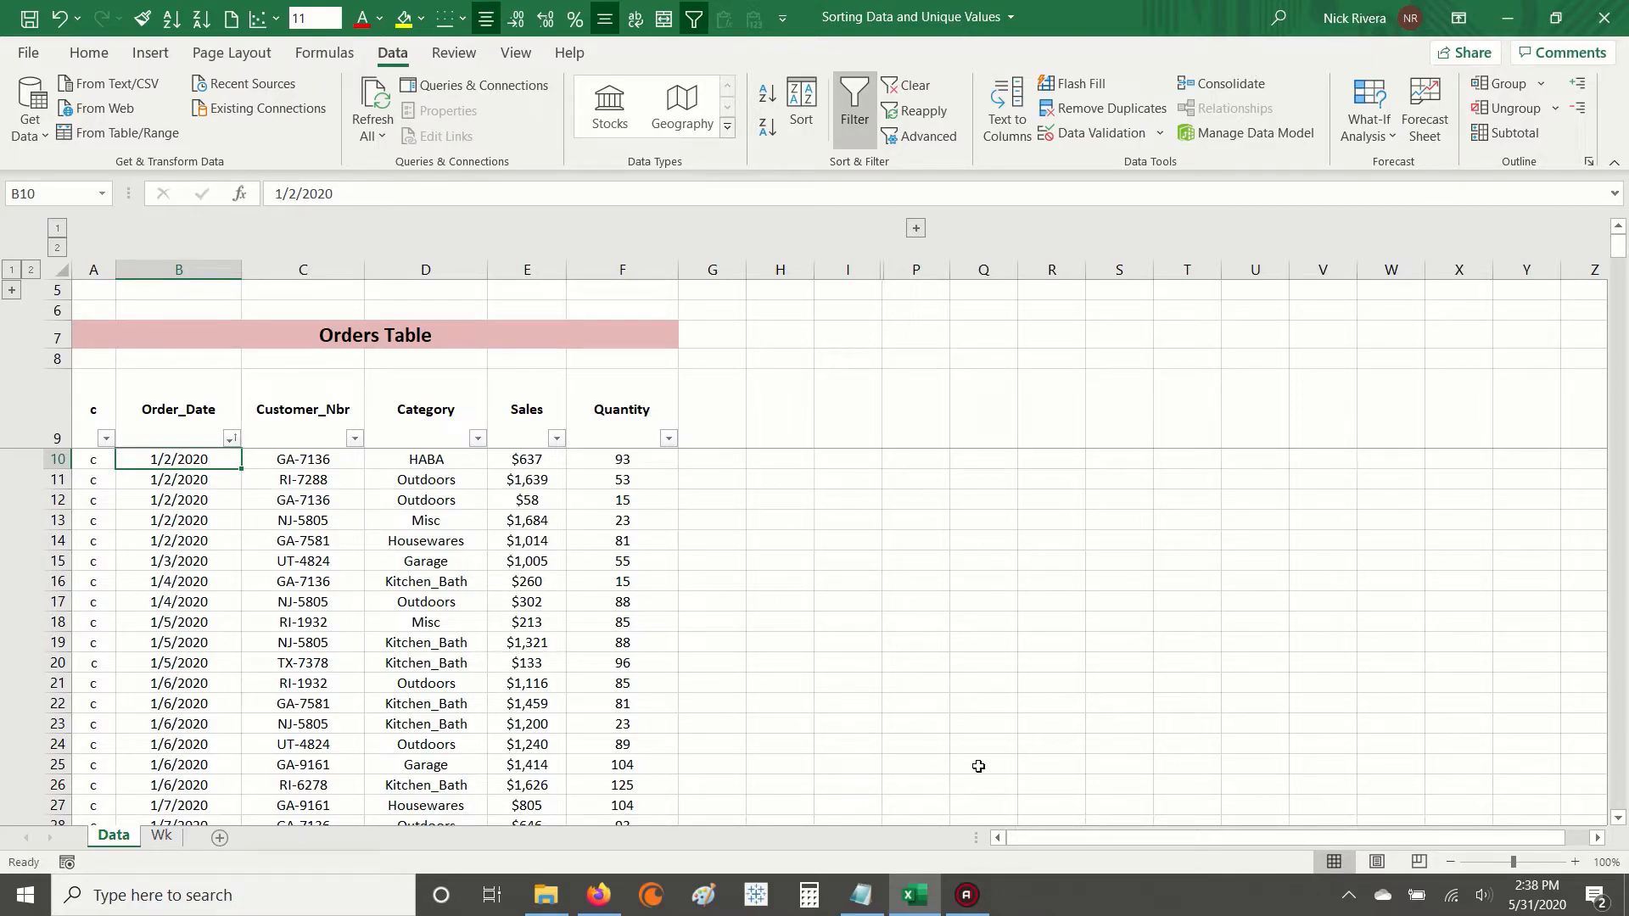
Examine the Category column from its header to the last record, including its first entries.
{"action": "key", "text": "Right"}
{"action": "key", "text": "Up"}
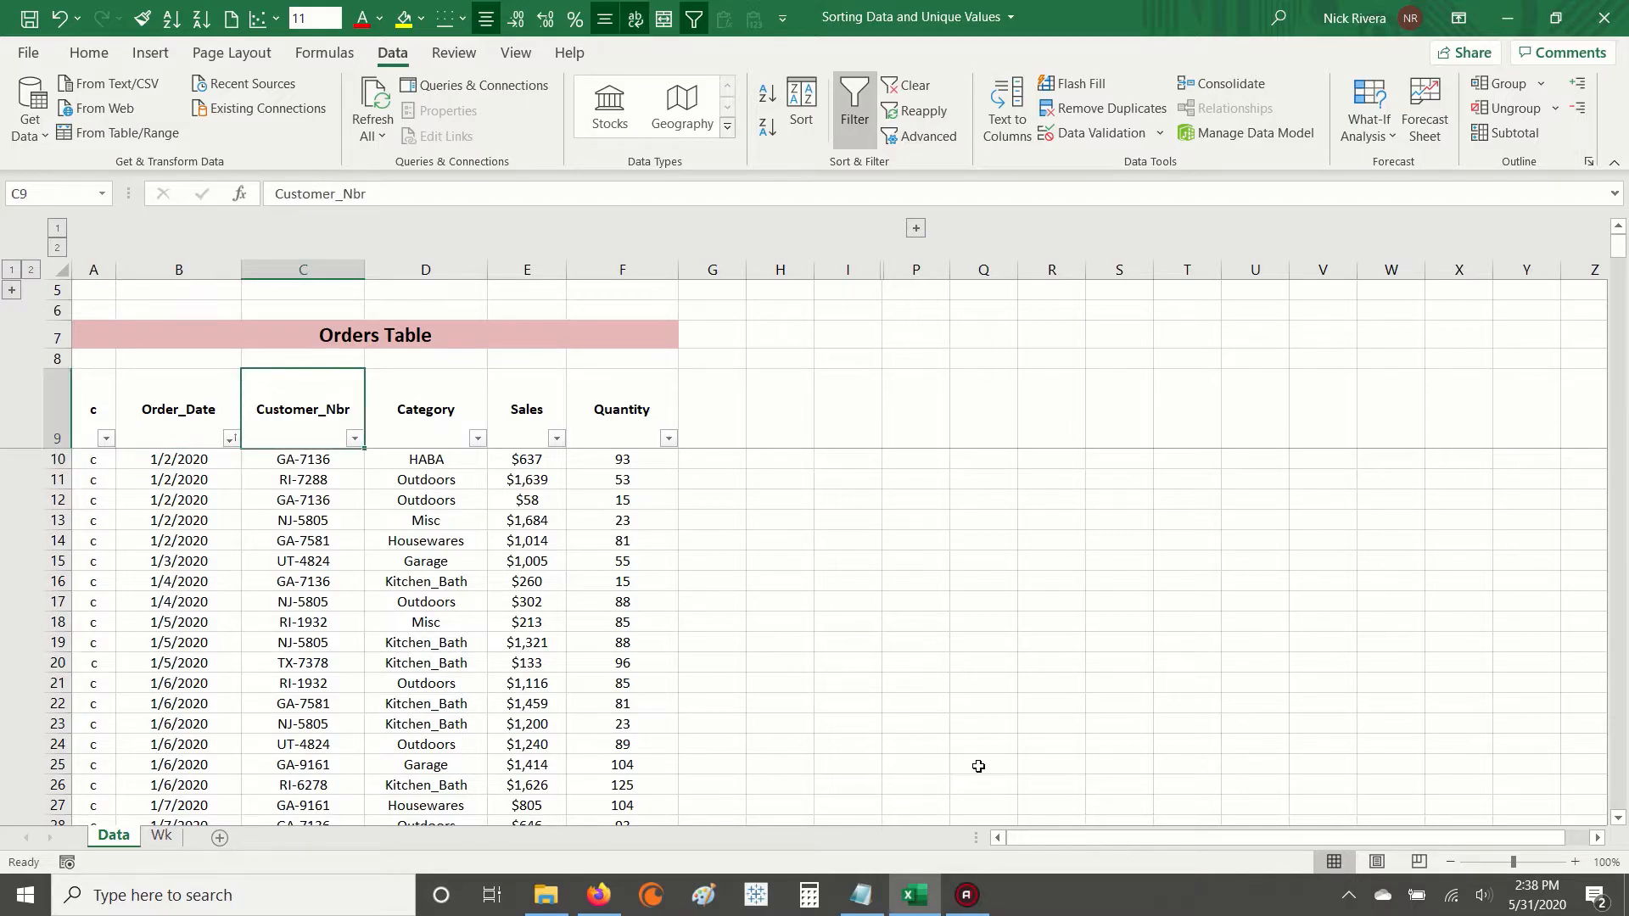
{"action": "key", "text": "Right"}
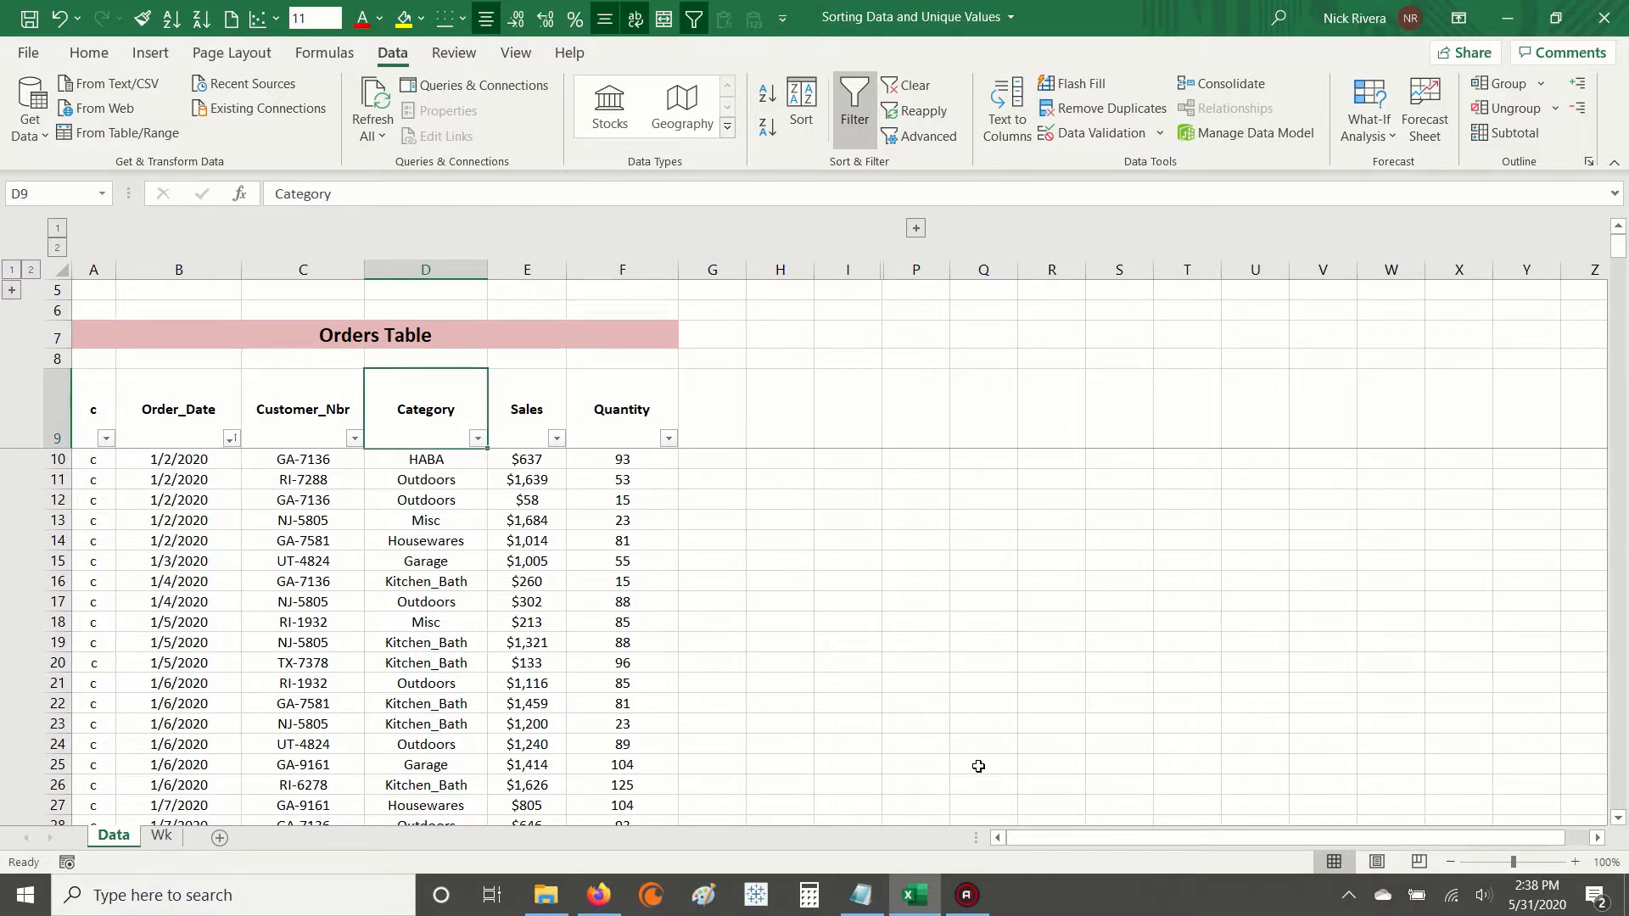
{"action": "key", "text": "ctrl+shift+Down"}
{"action": "key", "text": "Up"}
{"action": "key", "text": "Down"}
{"action": "key", "text": "ctrl+shift+Down"}
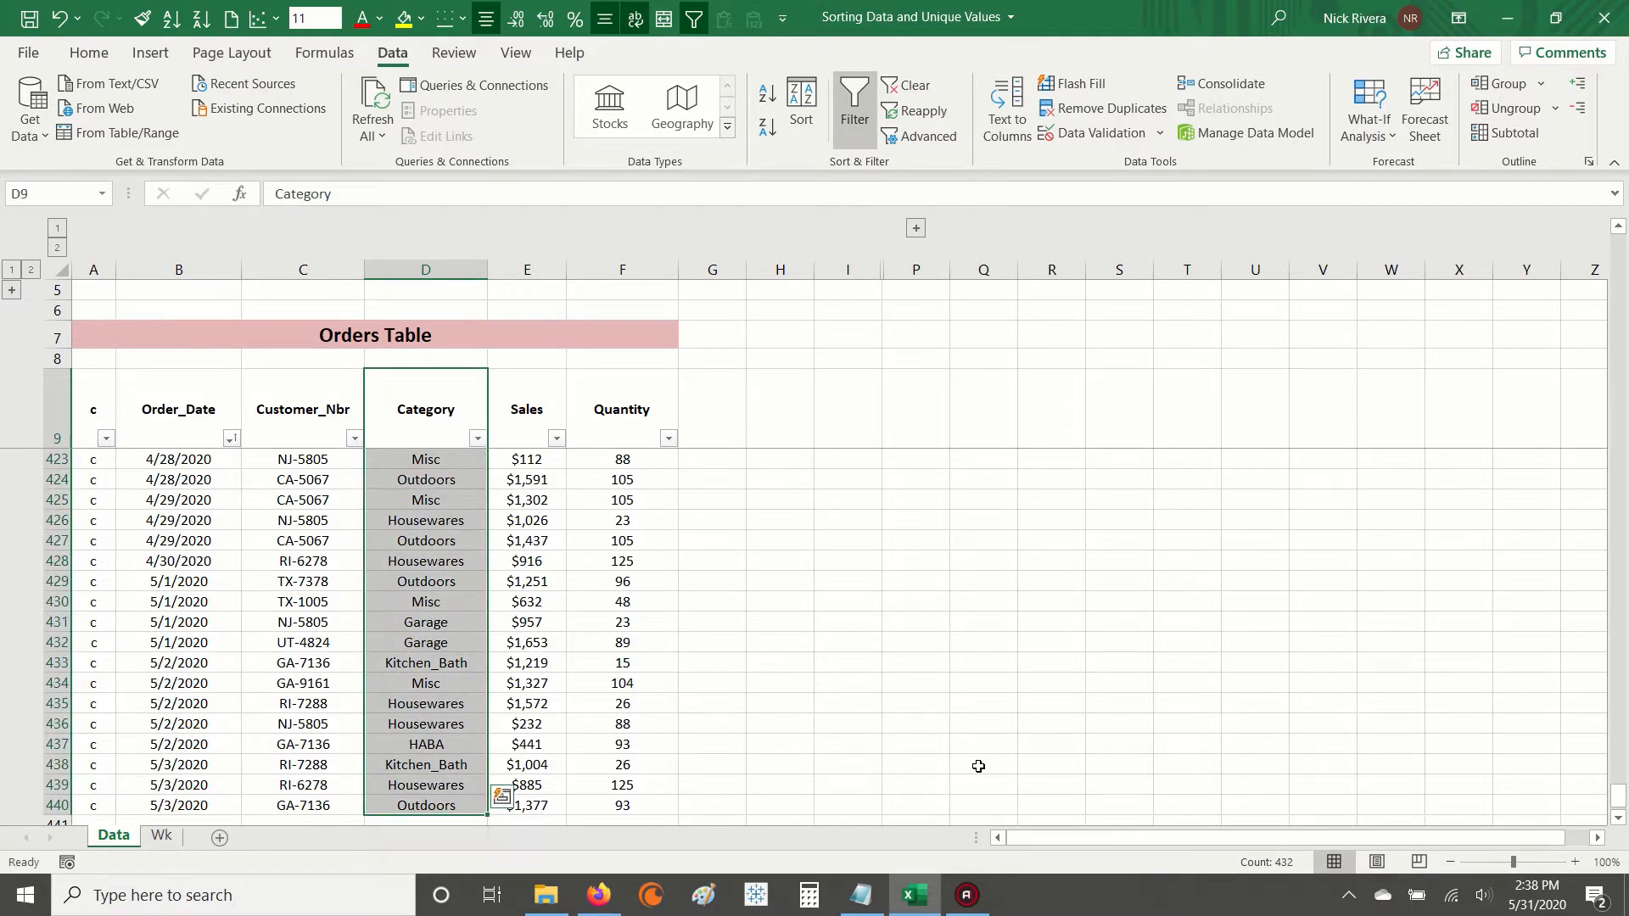
{"action": "key", "text": "Up"}
{"action": "key", "text": "Down"}
{"action": "key", "text": "Down"}
{"action": "key", "text": "Down"}
{"action": "key", "text": "Down"}
{"action": "key", "text": "Down"}
{"action": "key", "text": "Down"}
{"action": "key", "text": "Down"}
{"action": "key", "text": "Down"}
{"action": "key", "text": "Down"}
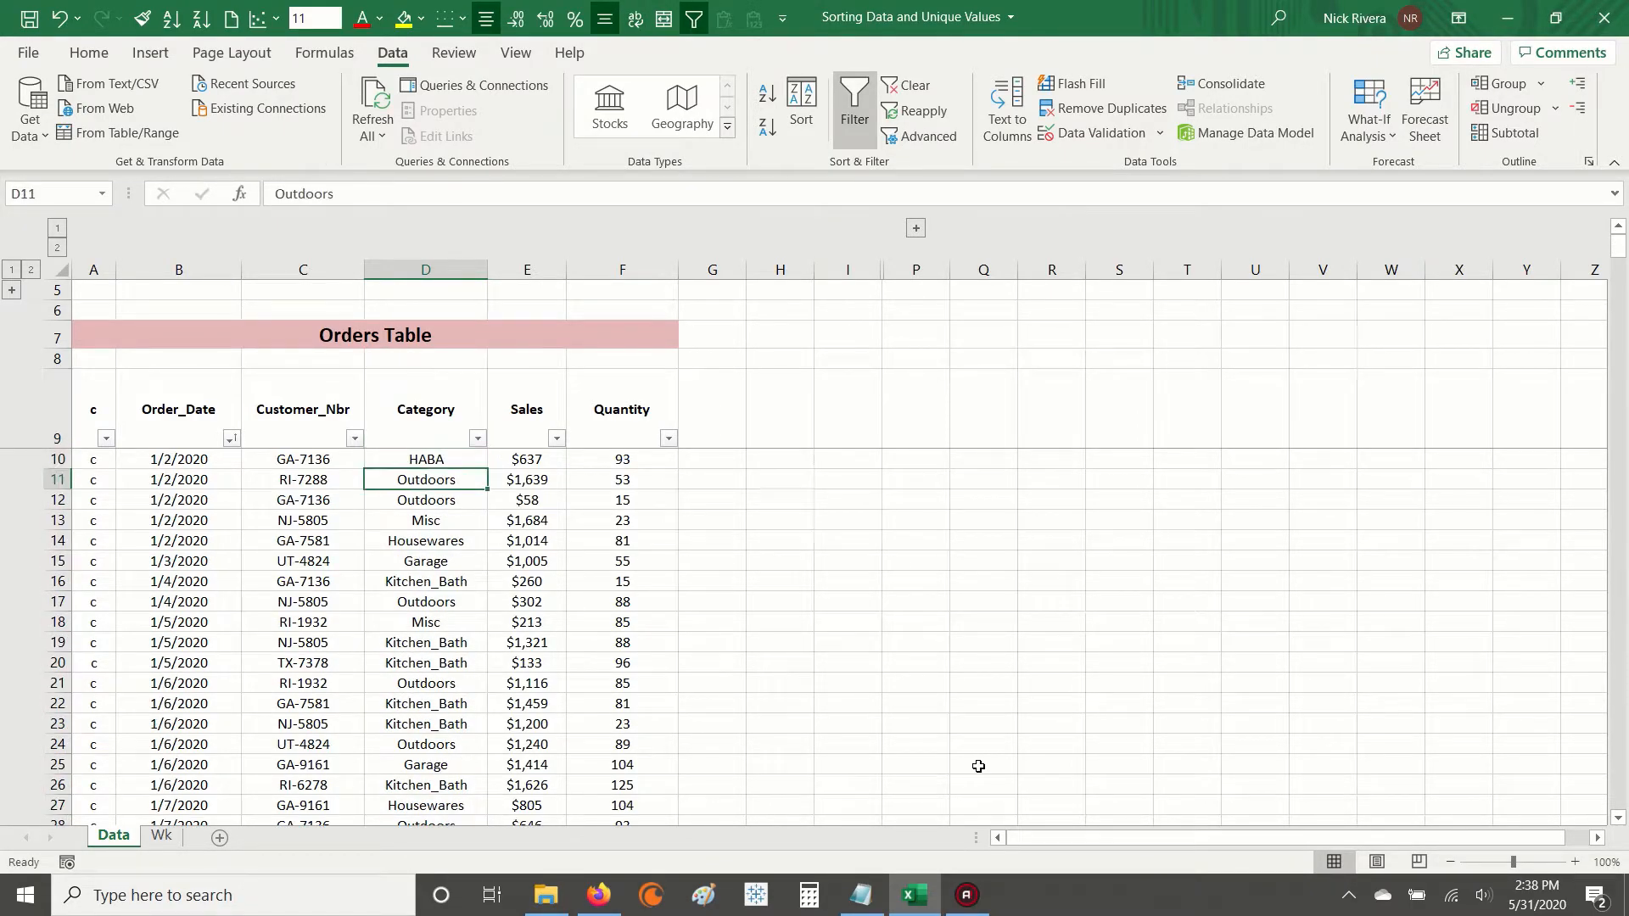
{"action": "key", "text": "Up"}
{"action": "key", "text": "Up"}
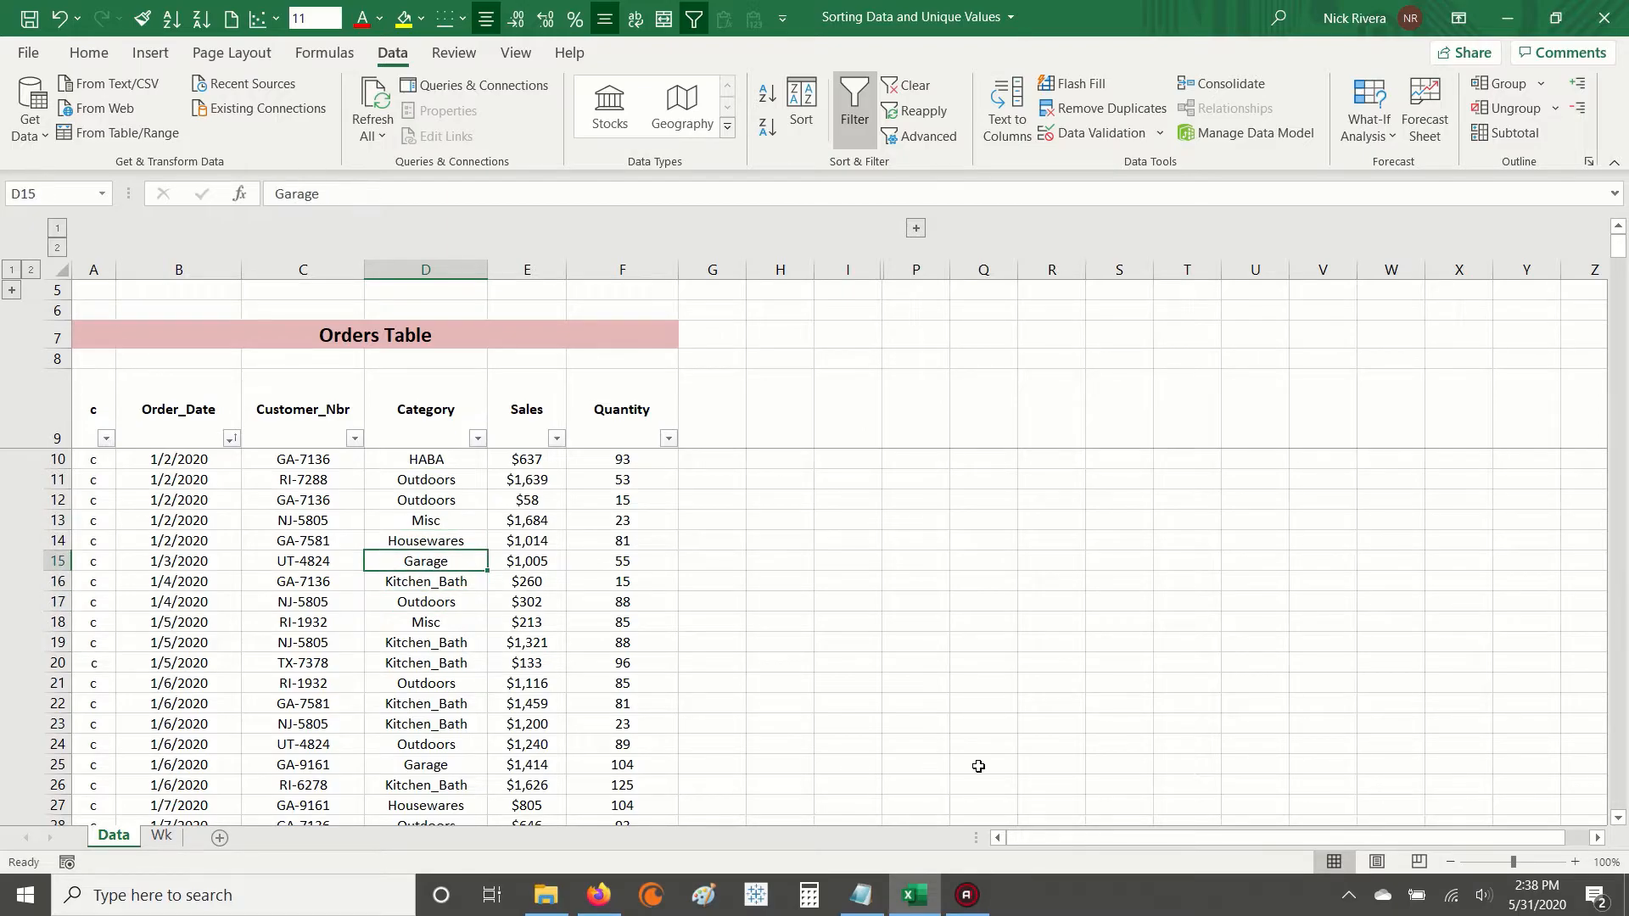
Compare the Order_Date, Customer_Nbr and Category entries of the records from row 14 down.
{"action": "key", "text": "Up"}
{"action": "key", "text": "shift+Down"}
{"action": "key", "text": "shift+Left"}
{"action": "key", "text": "shift+Left"}
{"action": "key", "text": "shift+Down"}
{"action": "key", "text": "shift+Down"}
{"action": "key", "text": "shift+Down"}
{"action": "key", "text": "shift+Down"}
{"action": "key", "text": "shift+Down"}
{"action": "key", "text": "shift+Down"}
{"action": "key", "text": "shift+Down"}
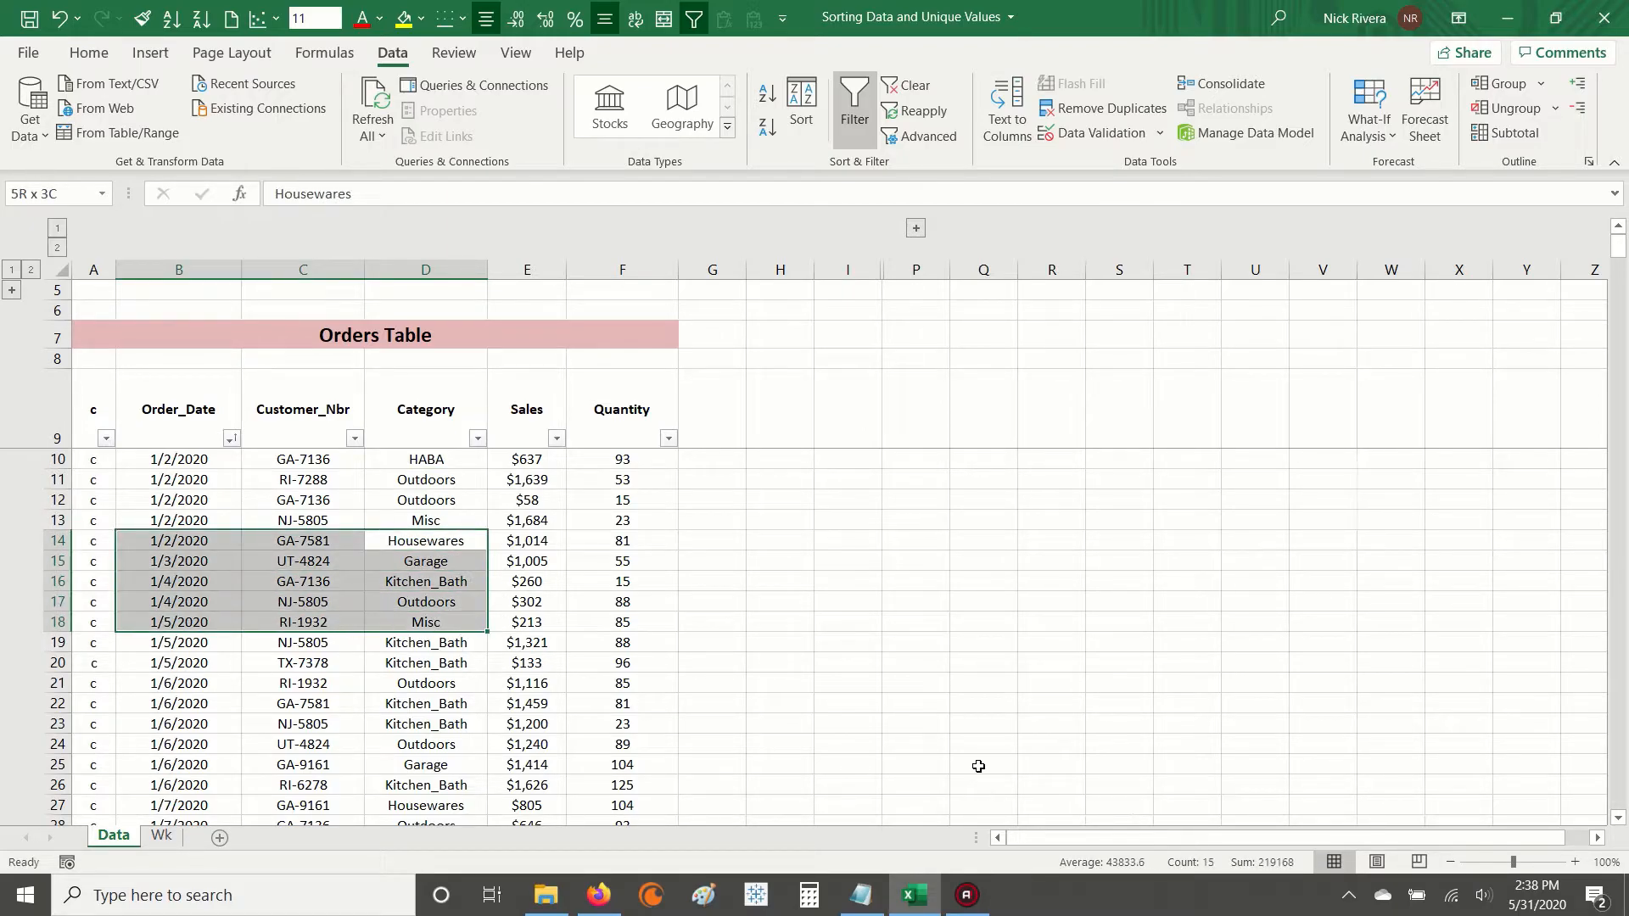
{"action": "key", "text": "Right"}
{"action": "key", "text": "Left"}
{"action": "key", "text": "Up"}
{"action": "key", "text": "Up"}
{"action": "key", "text": "Up"}
{"action": "key", "text": "Up"}
{"action": "key", "text": "Up"}
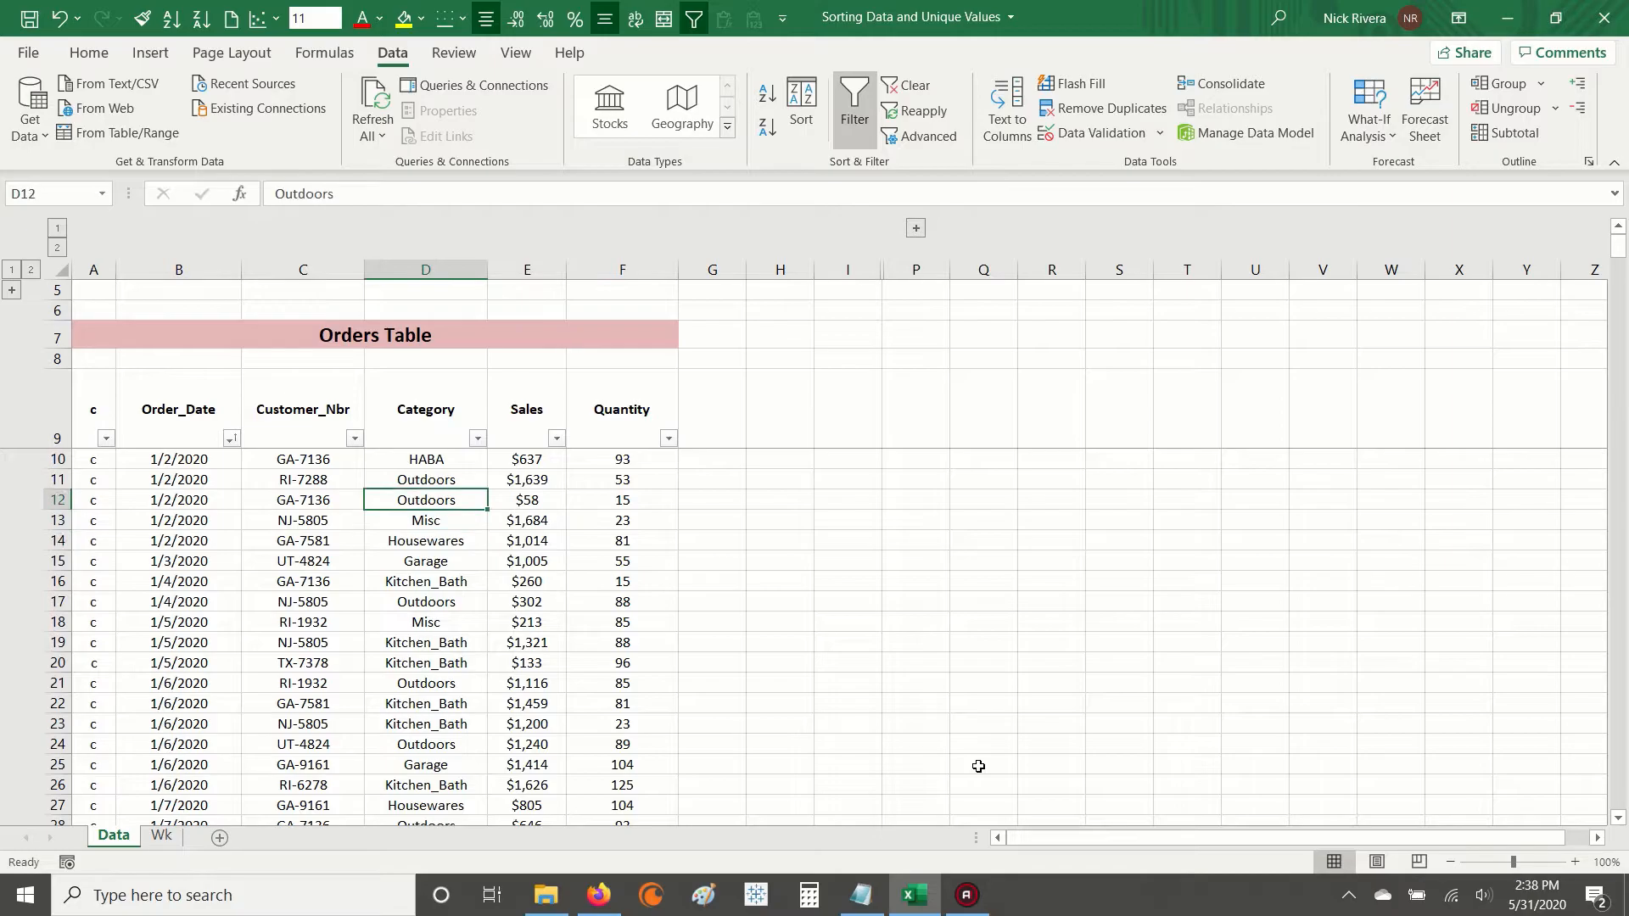
Copy the Category column with its header, D9 through D440, and paste it into cell A1 of a new sheet.
{"action": "key", "text": "ctrl+shift+Down"}
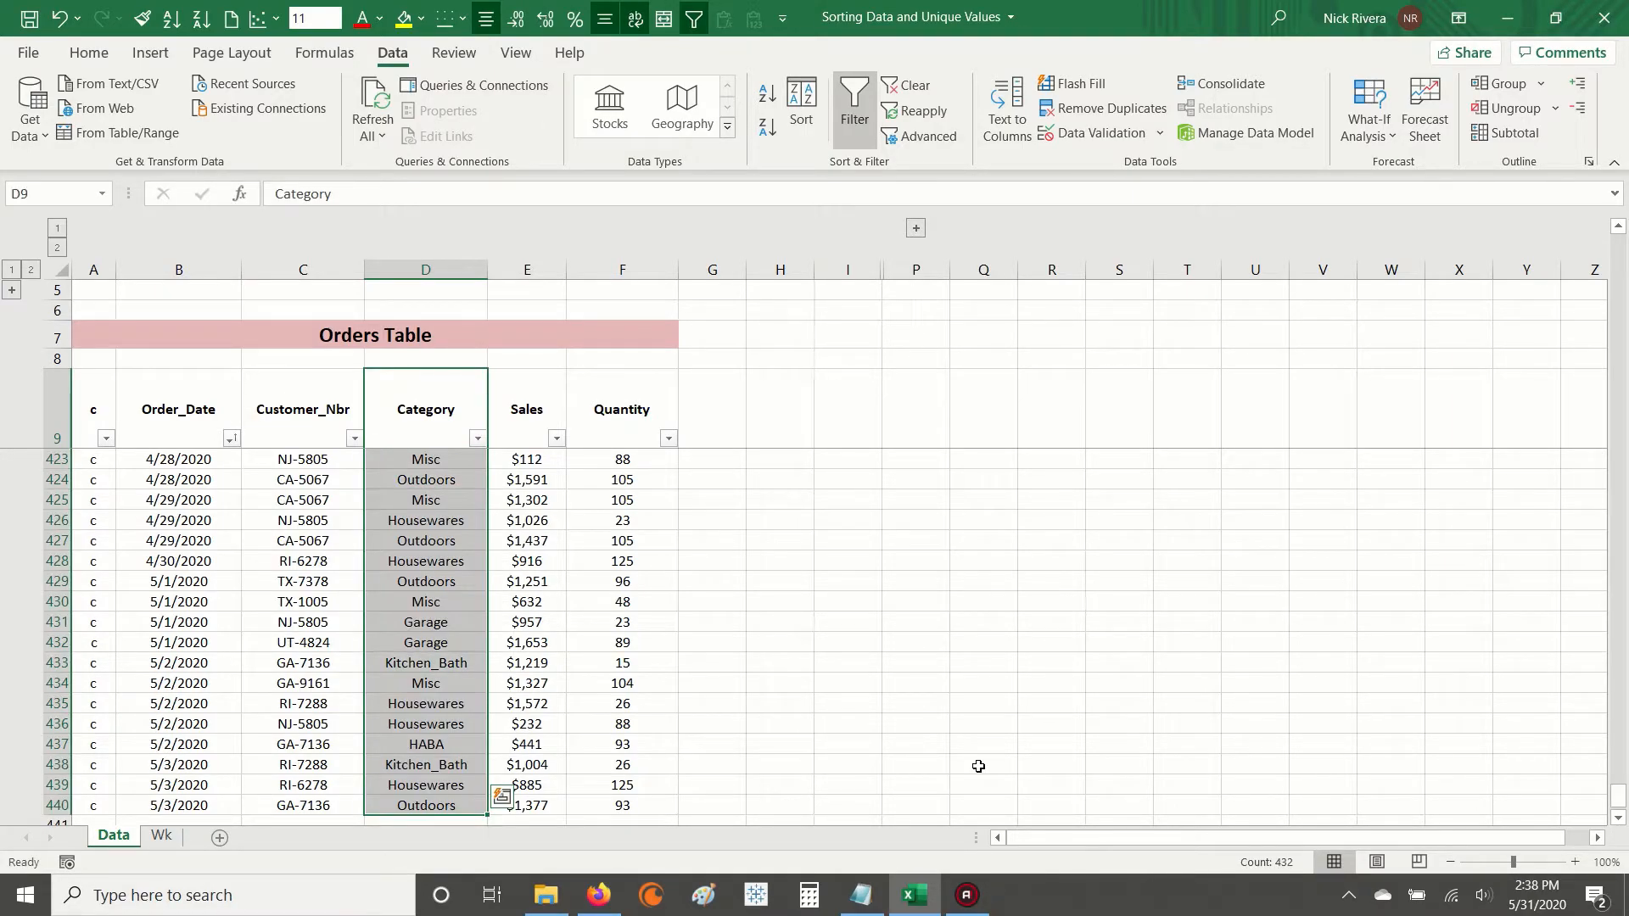
{"action": "key", "text": "ctrl+c"}
{"action": "key", "text": "ctrl+shift+Up"}
{"action": "key", "text": "Down"}
{"action": "key", "text": "Up"}
{"action": "key", "text": "Down"}
{"action": "key", "text": "Up"}
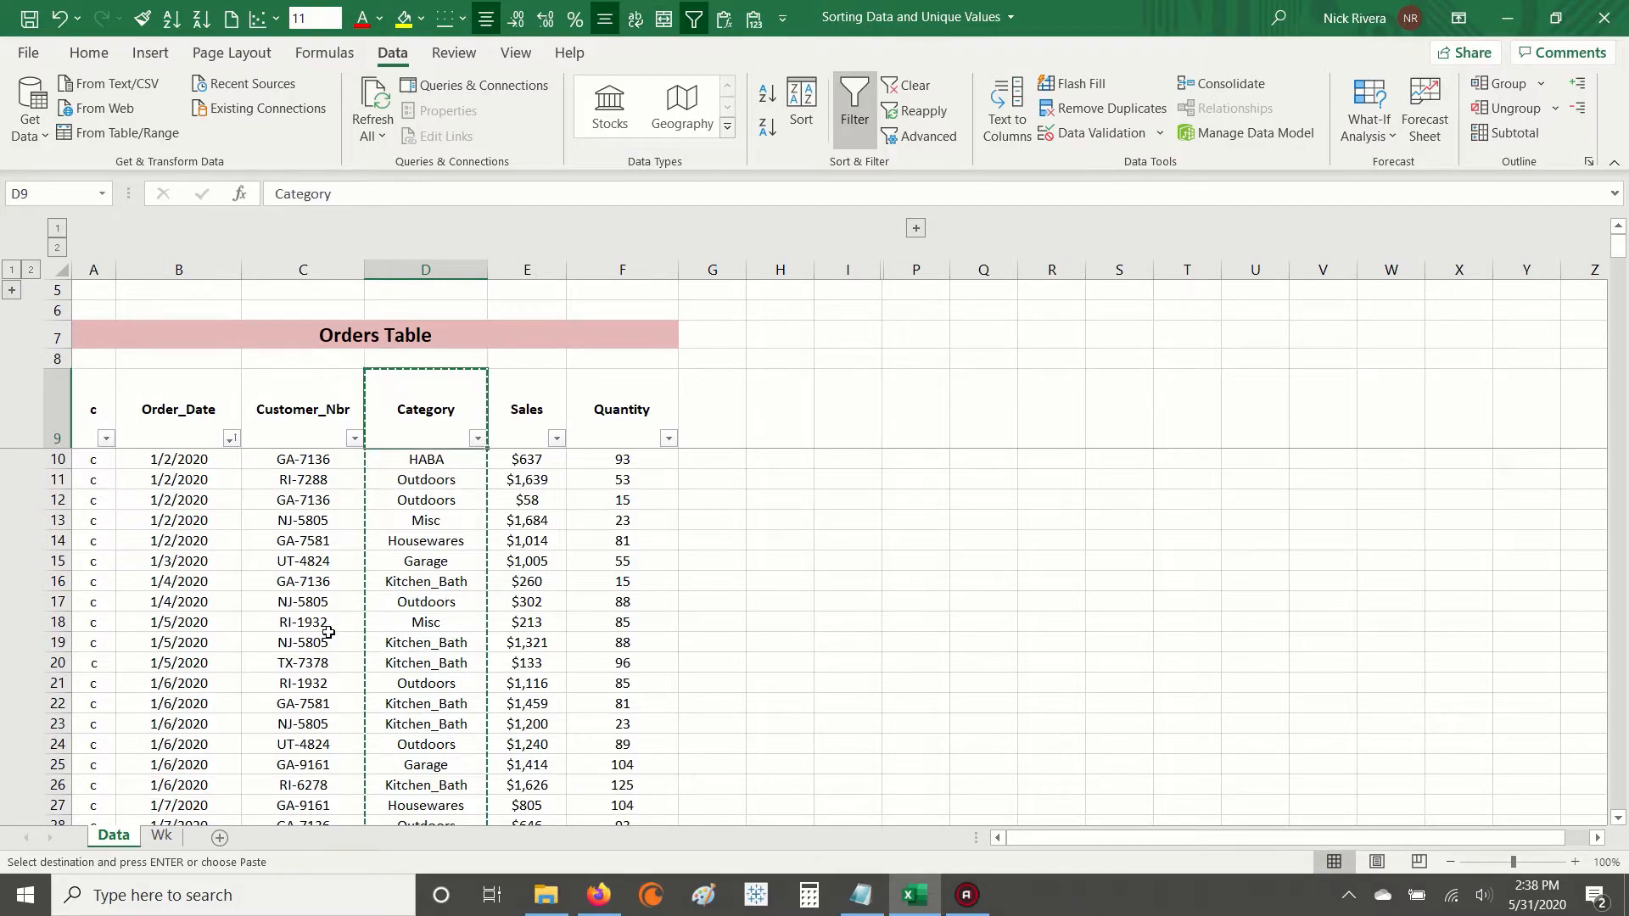
{"action": "key", "text": "ctrl+shift+Down"}
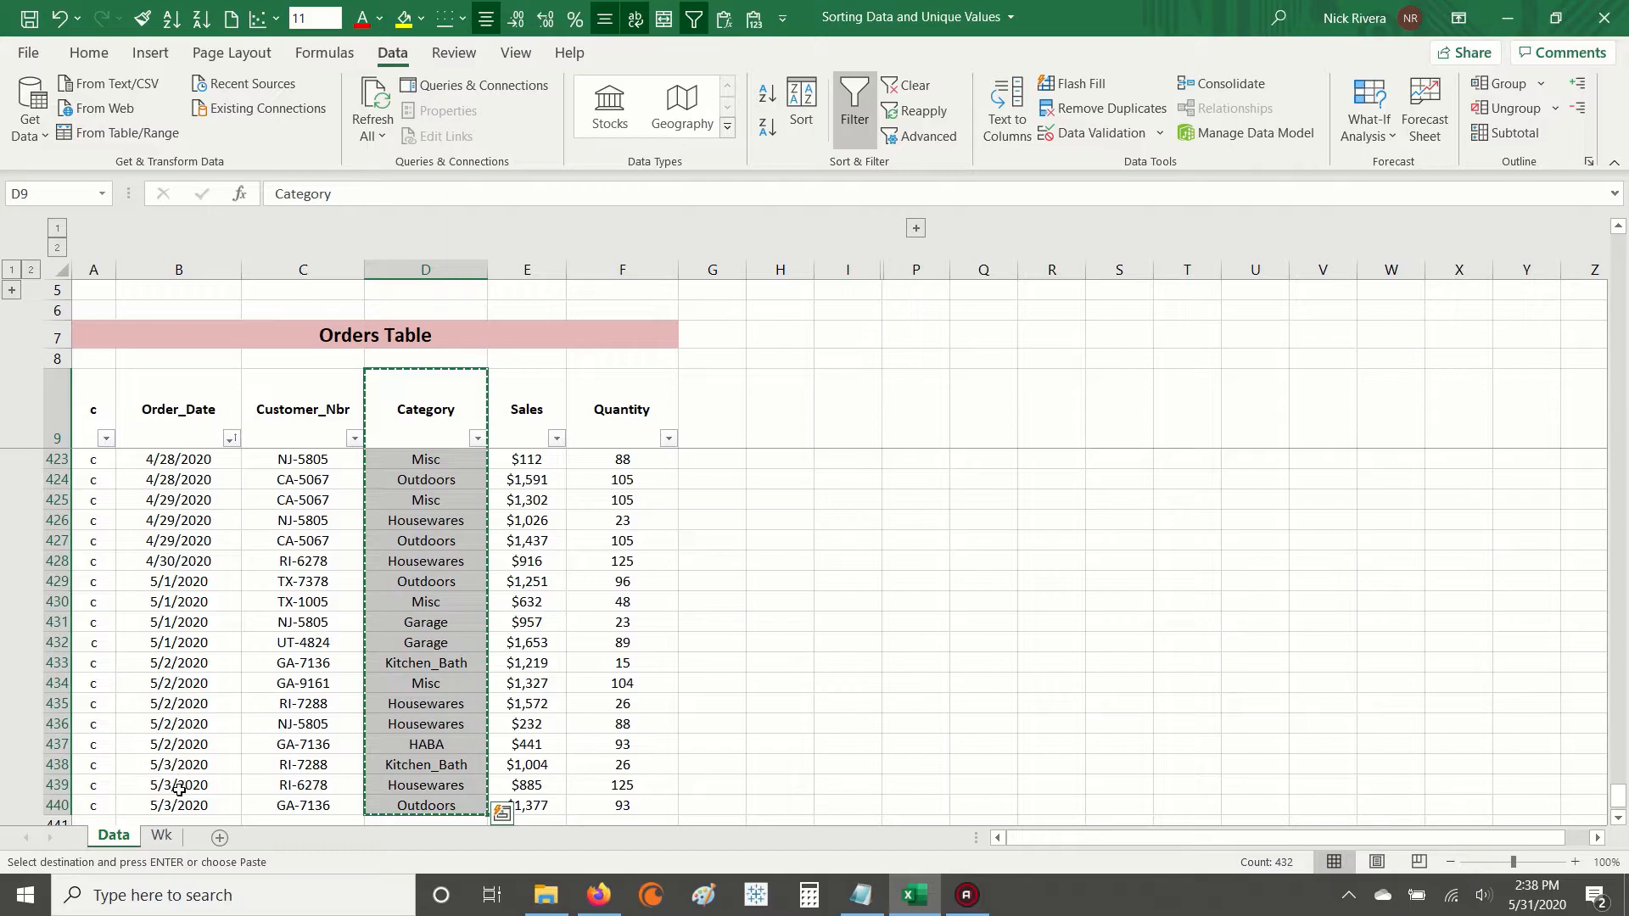
{"action": "left_click", "coordinate": [220, 838]}
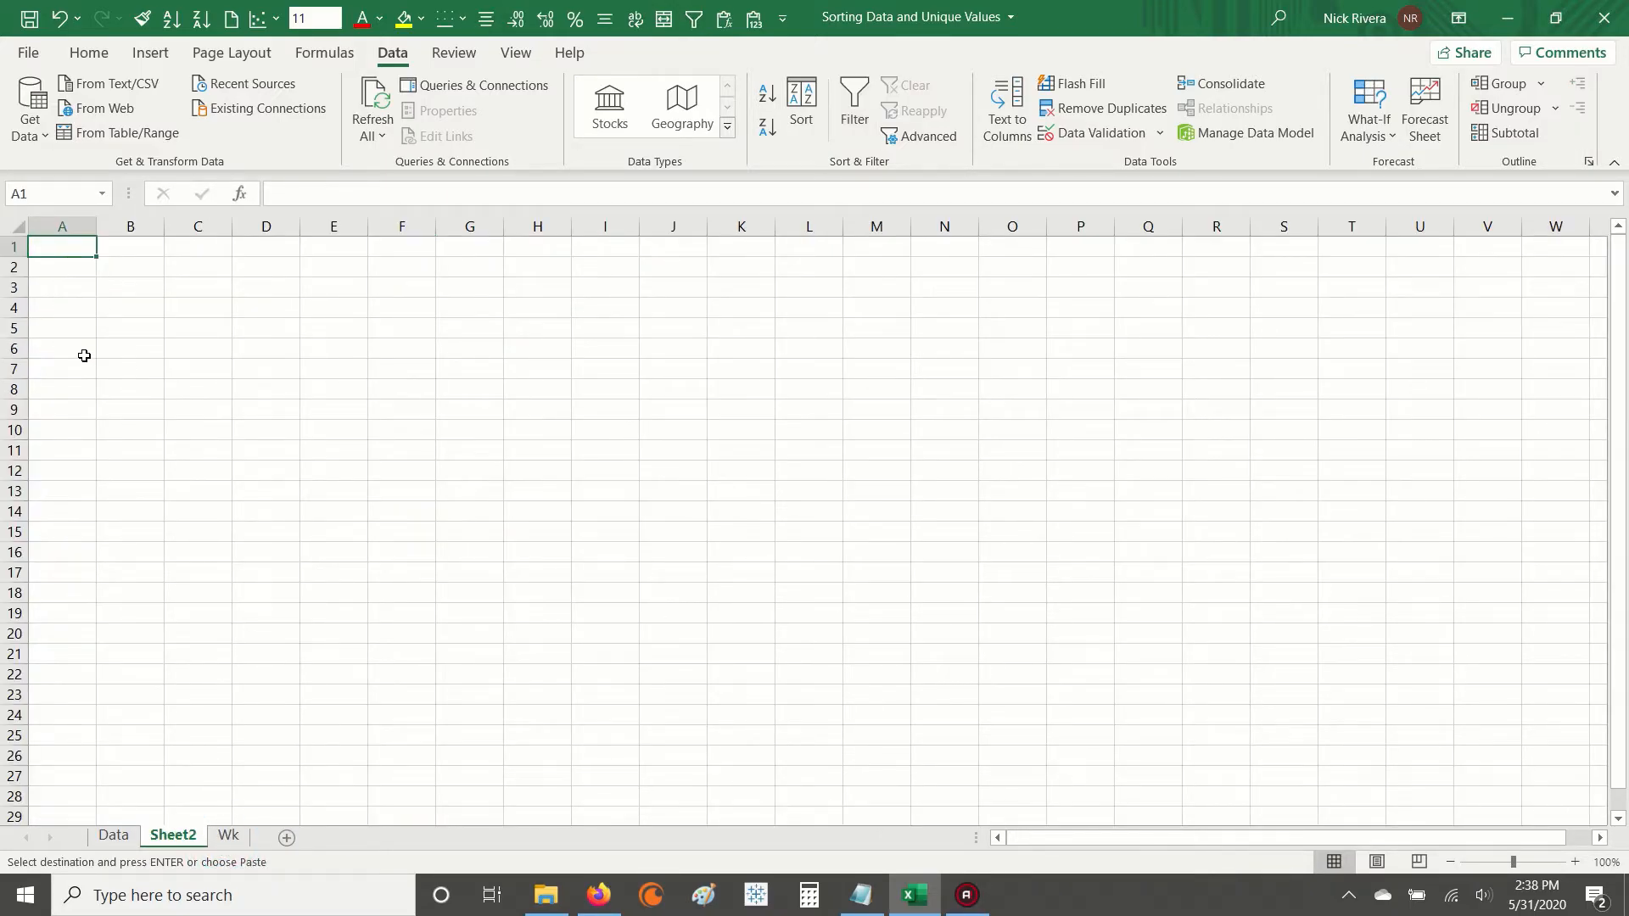
{"action": "key", "text": "ctrl+v"}
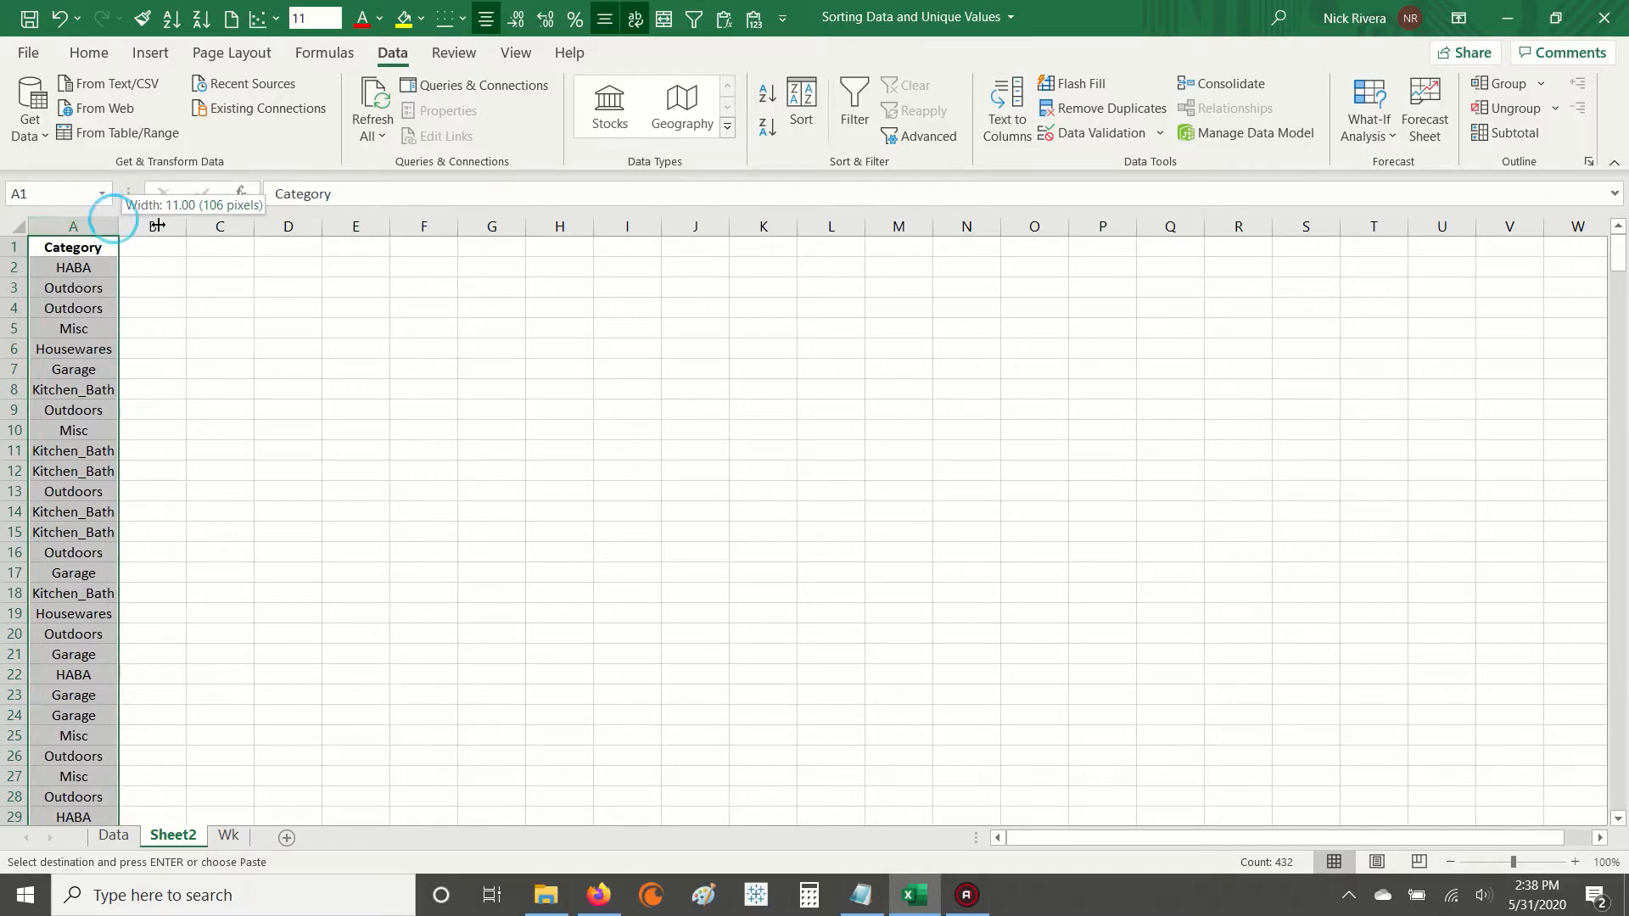
Widen column A on the new sheet and freeze the Category header row above row 2.
{"action": "double_click", "coordinate": [98, 224]}
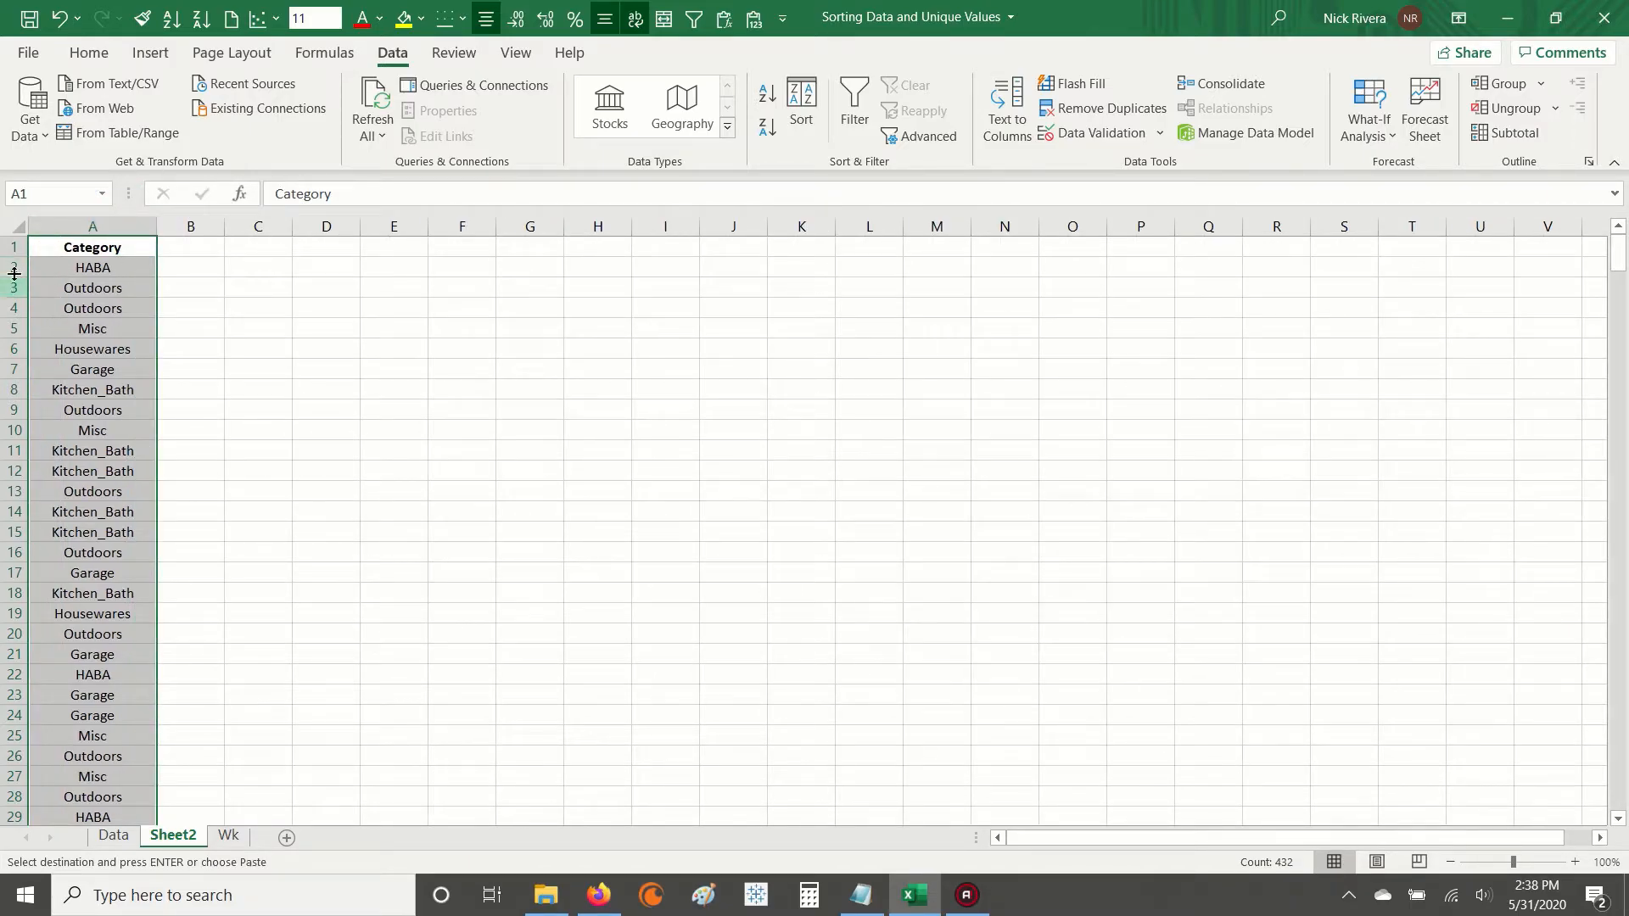
{"action": "left_click", "coordinate": [10, 267]}
{"action": "key", "text": "alt+w"}
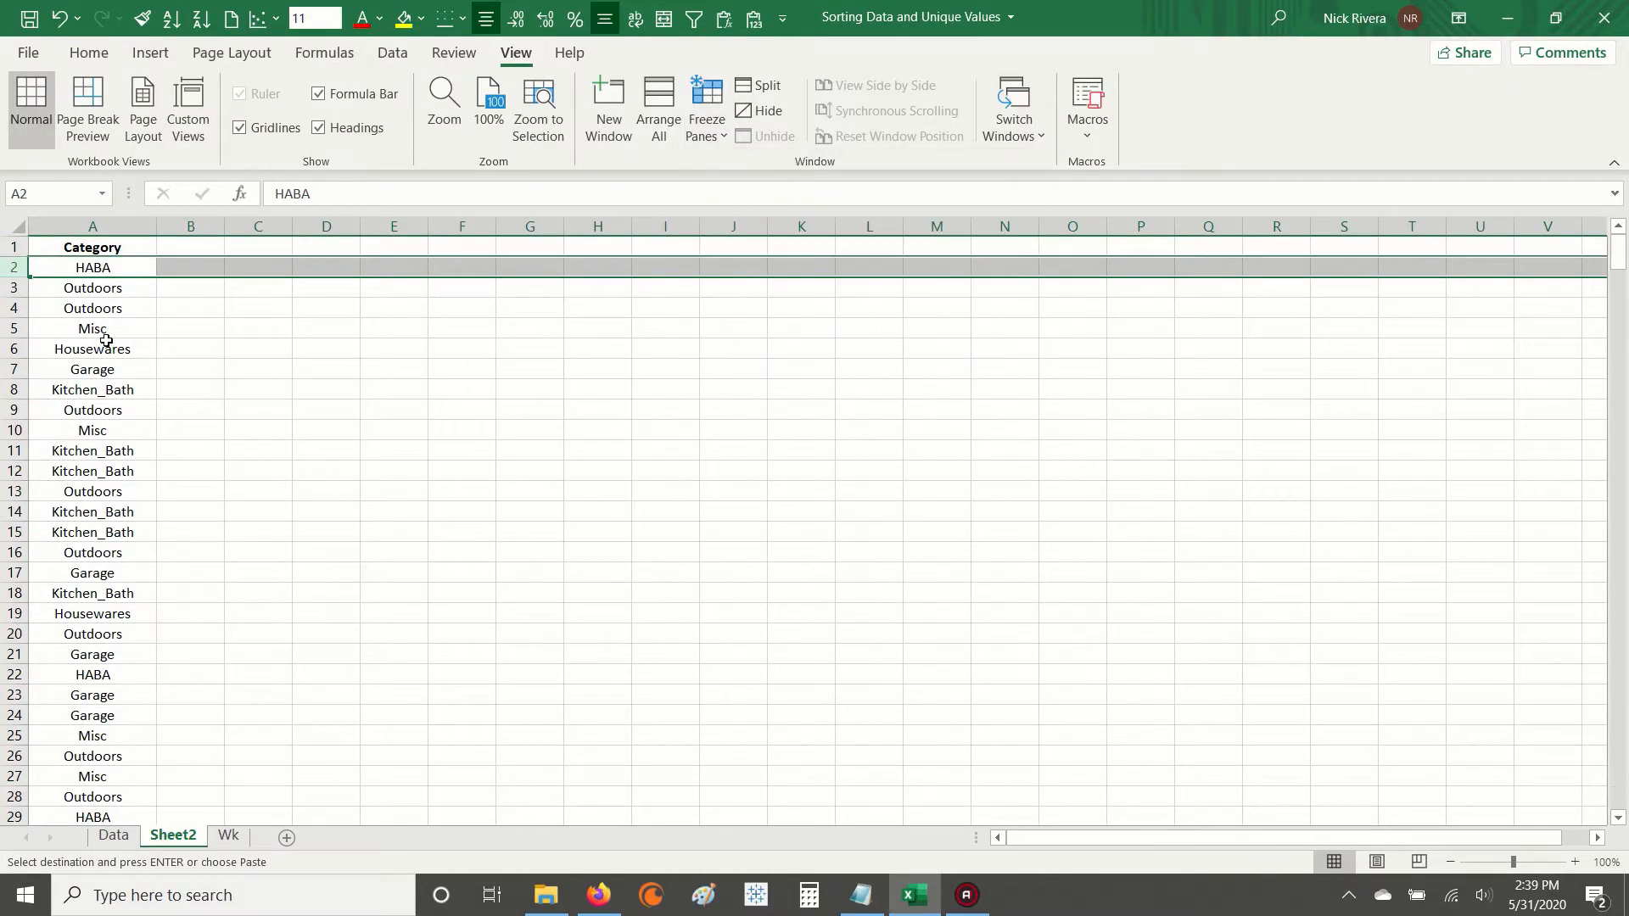
Run an advanced filter on A1:A432 that copies only the unique Category records to column C.
{"action": "left_click", "coordinate": [91, 247]}
{"action": "key", "text": "ctrl+shift+Down"}
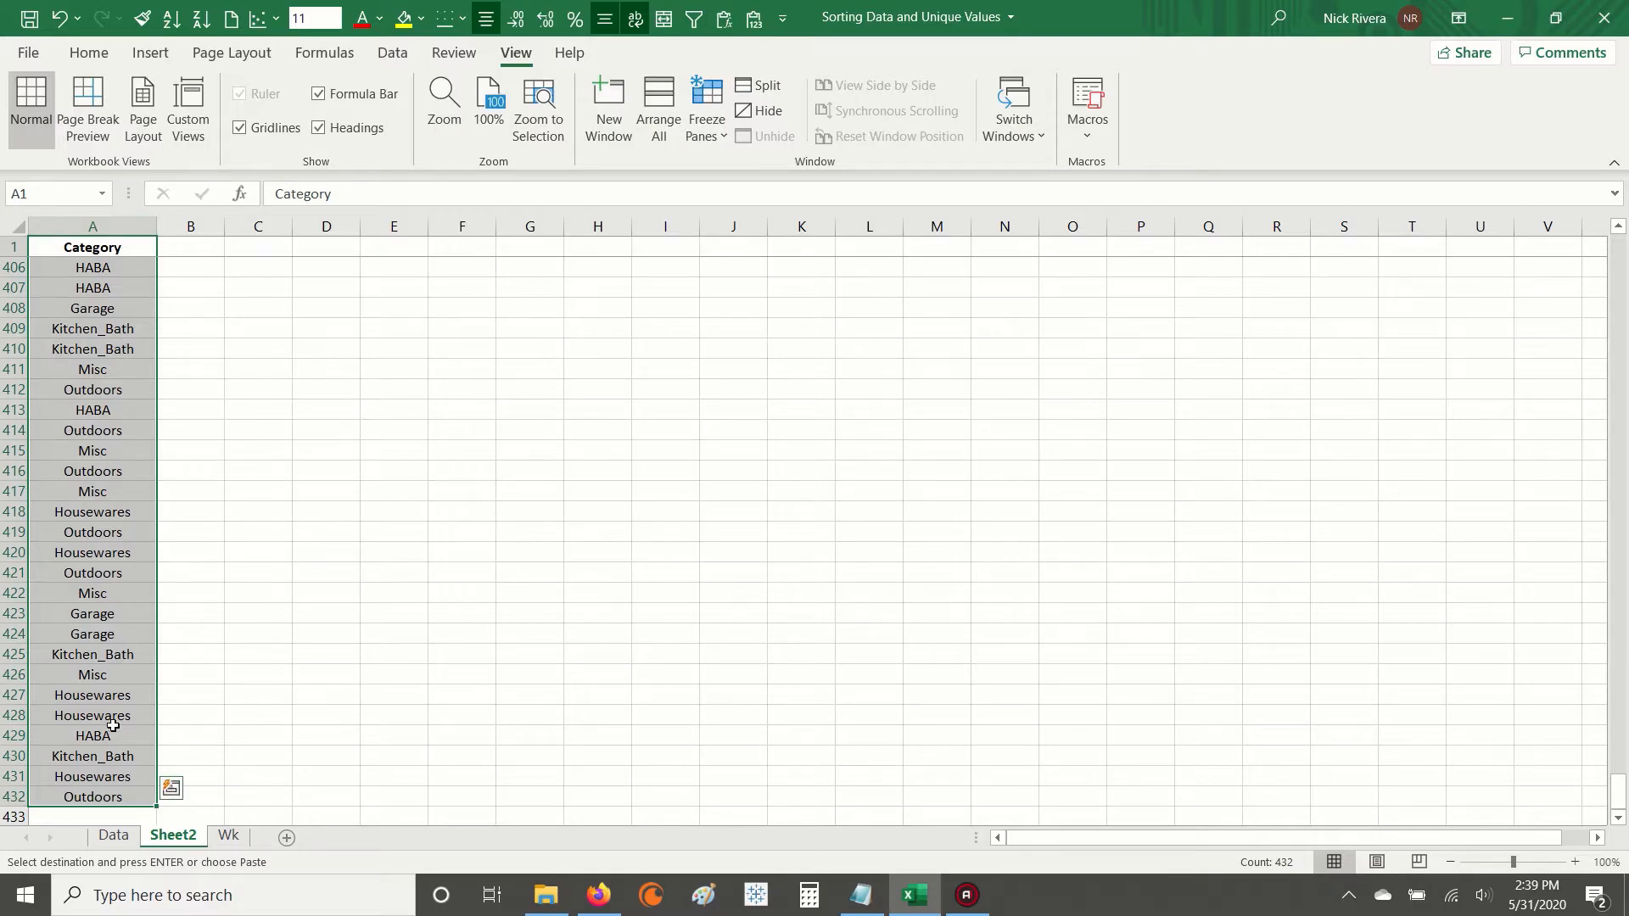
{"action": "left_click", "coordinate": [399, 58]}
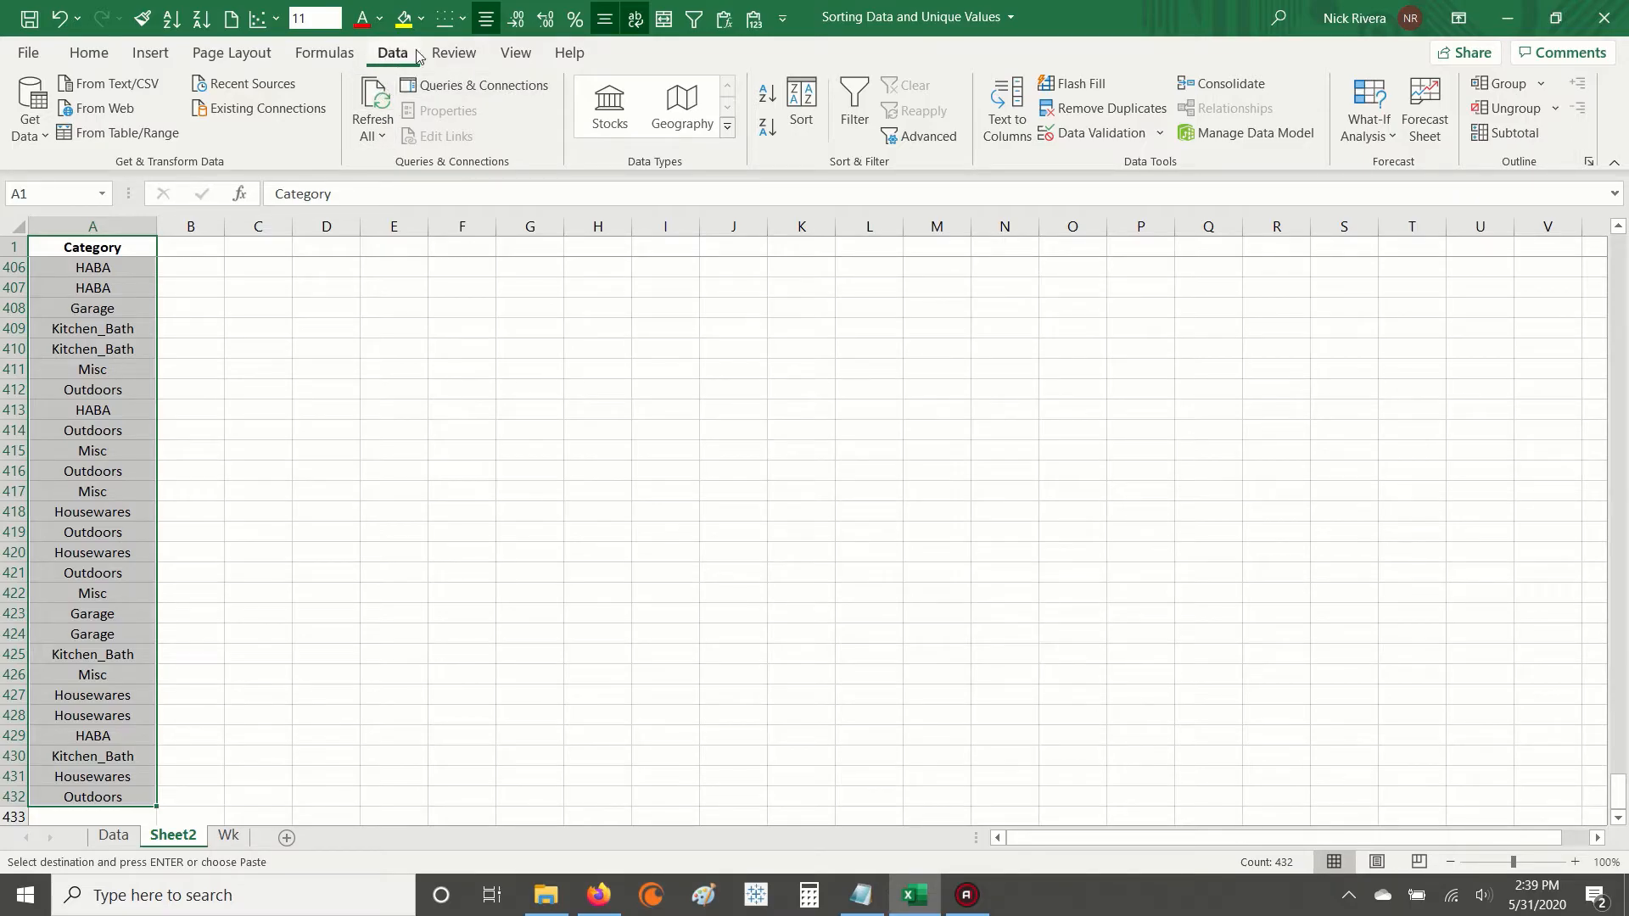
{"action": "left_click", "coordinate": [922, 136]}
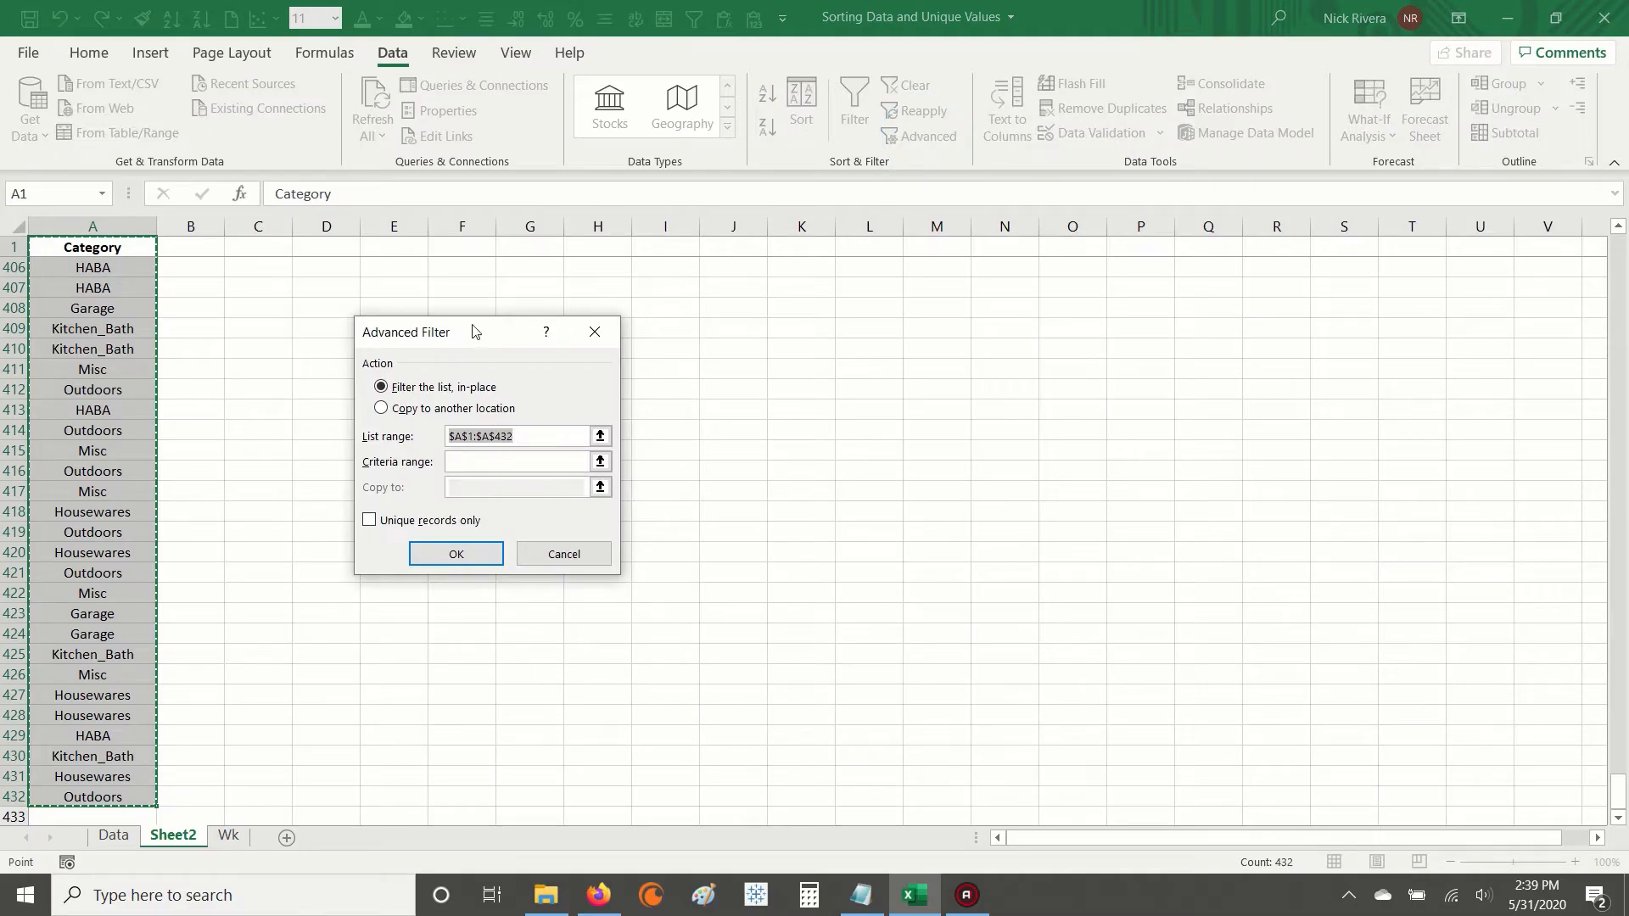
{"action": "left_click_drag", "start_coordinate": [436, 331], "coordinate": [390, 293]}
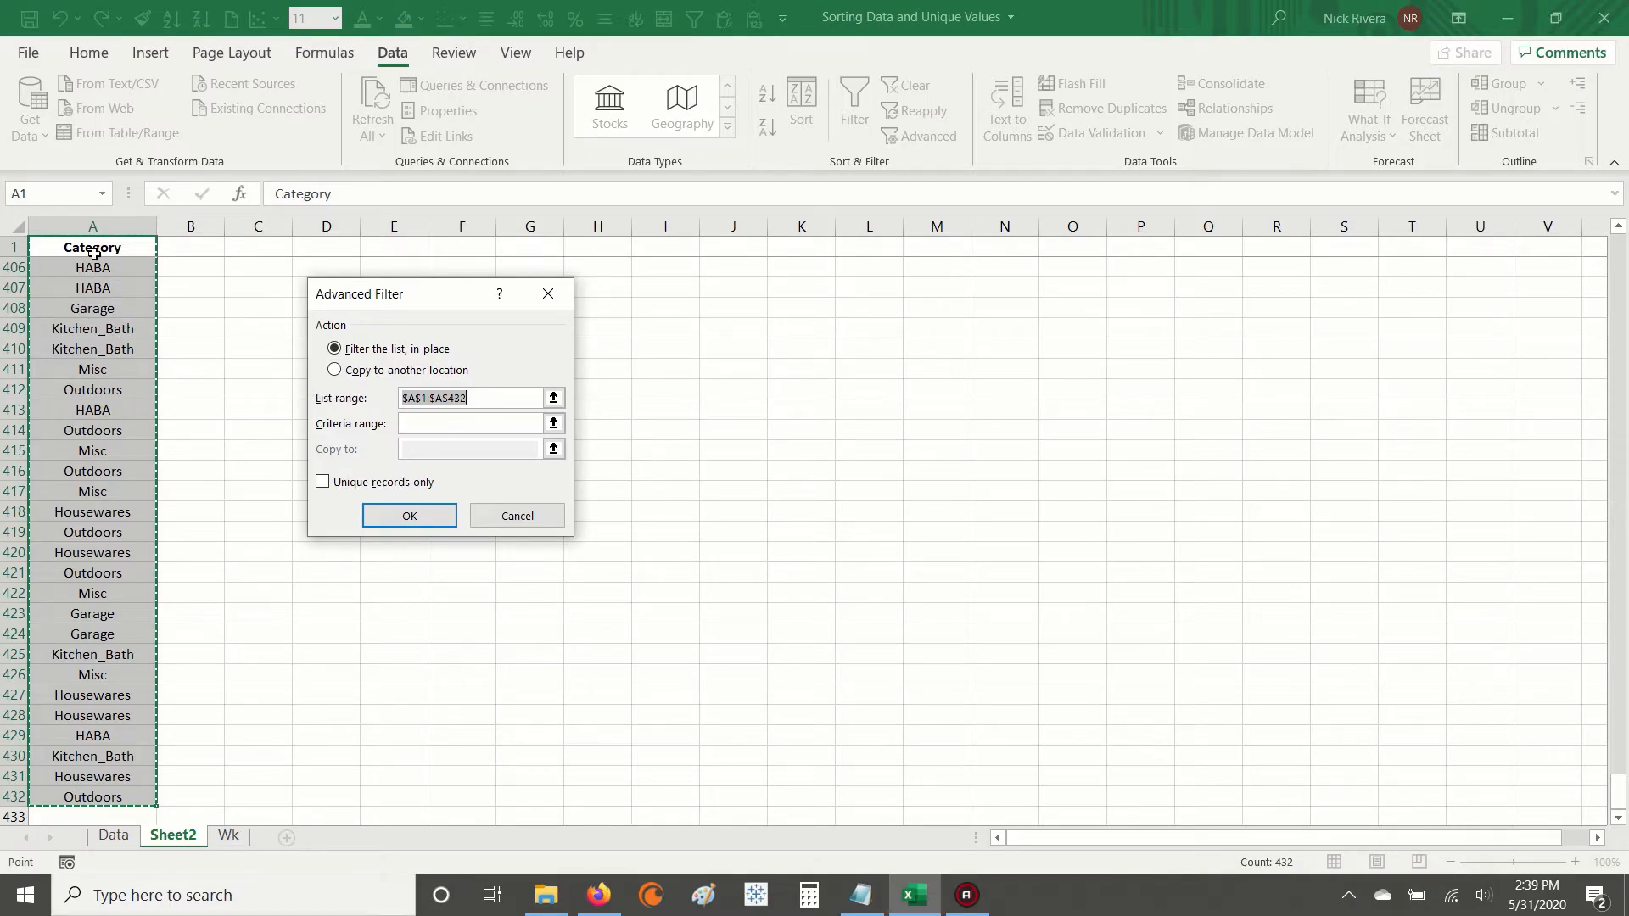
{"action": "left_click", "coordinate": [336, 373]}
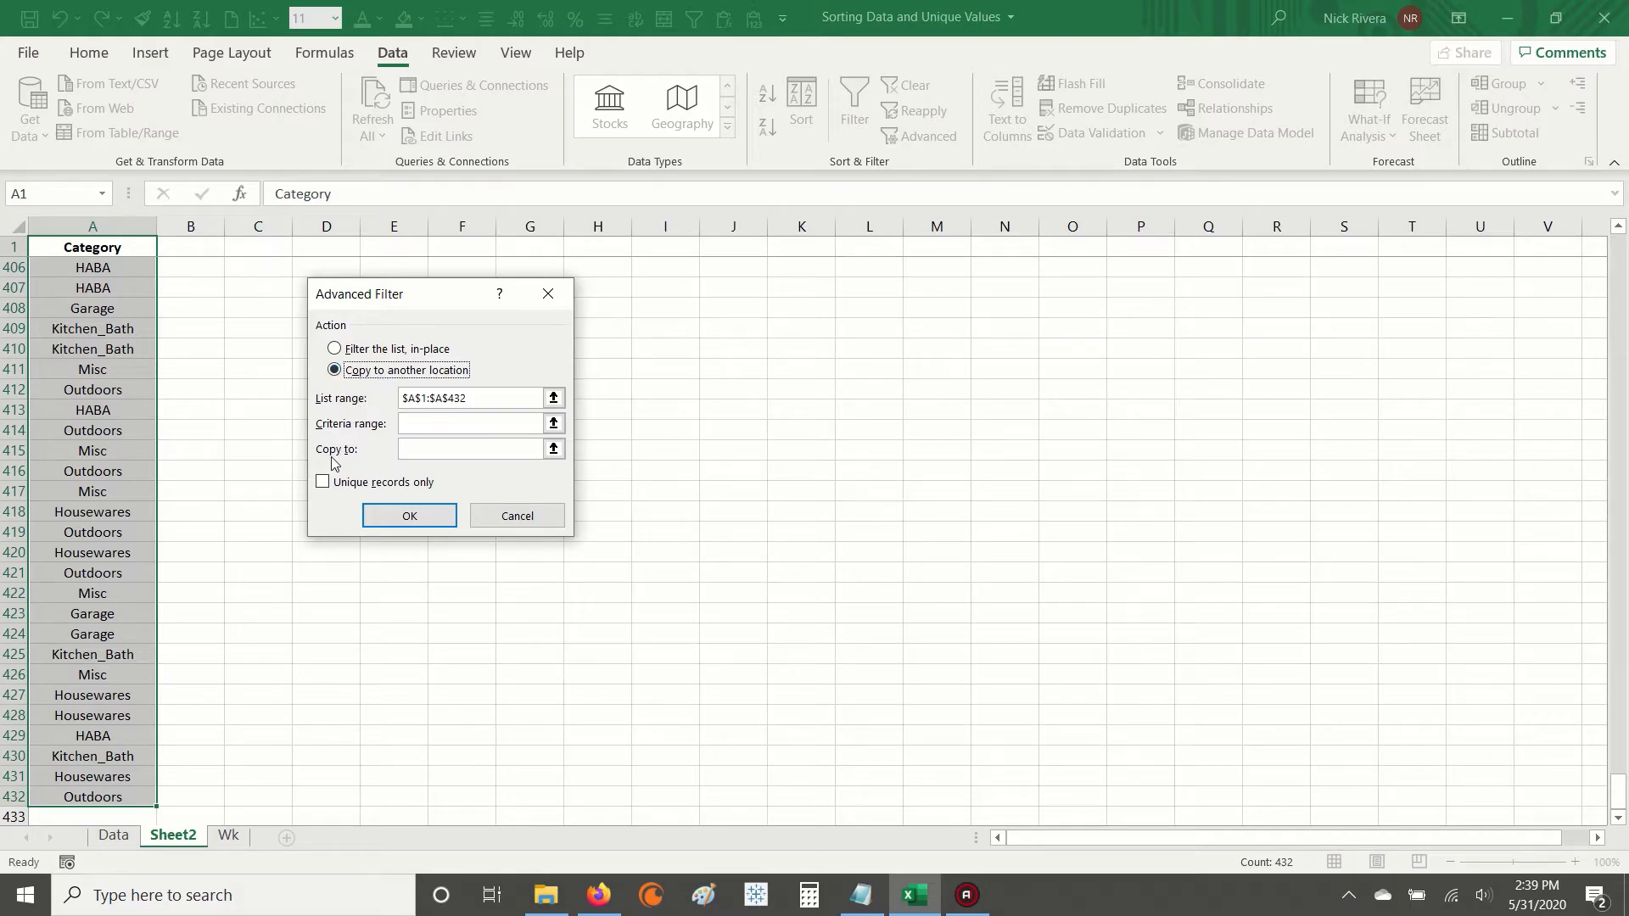
{"action": "left_click", "coordinate": [424, 451]}
{"action": "left_click", "coordinate": [258, 225]}
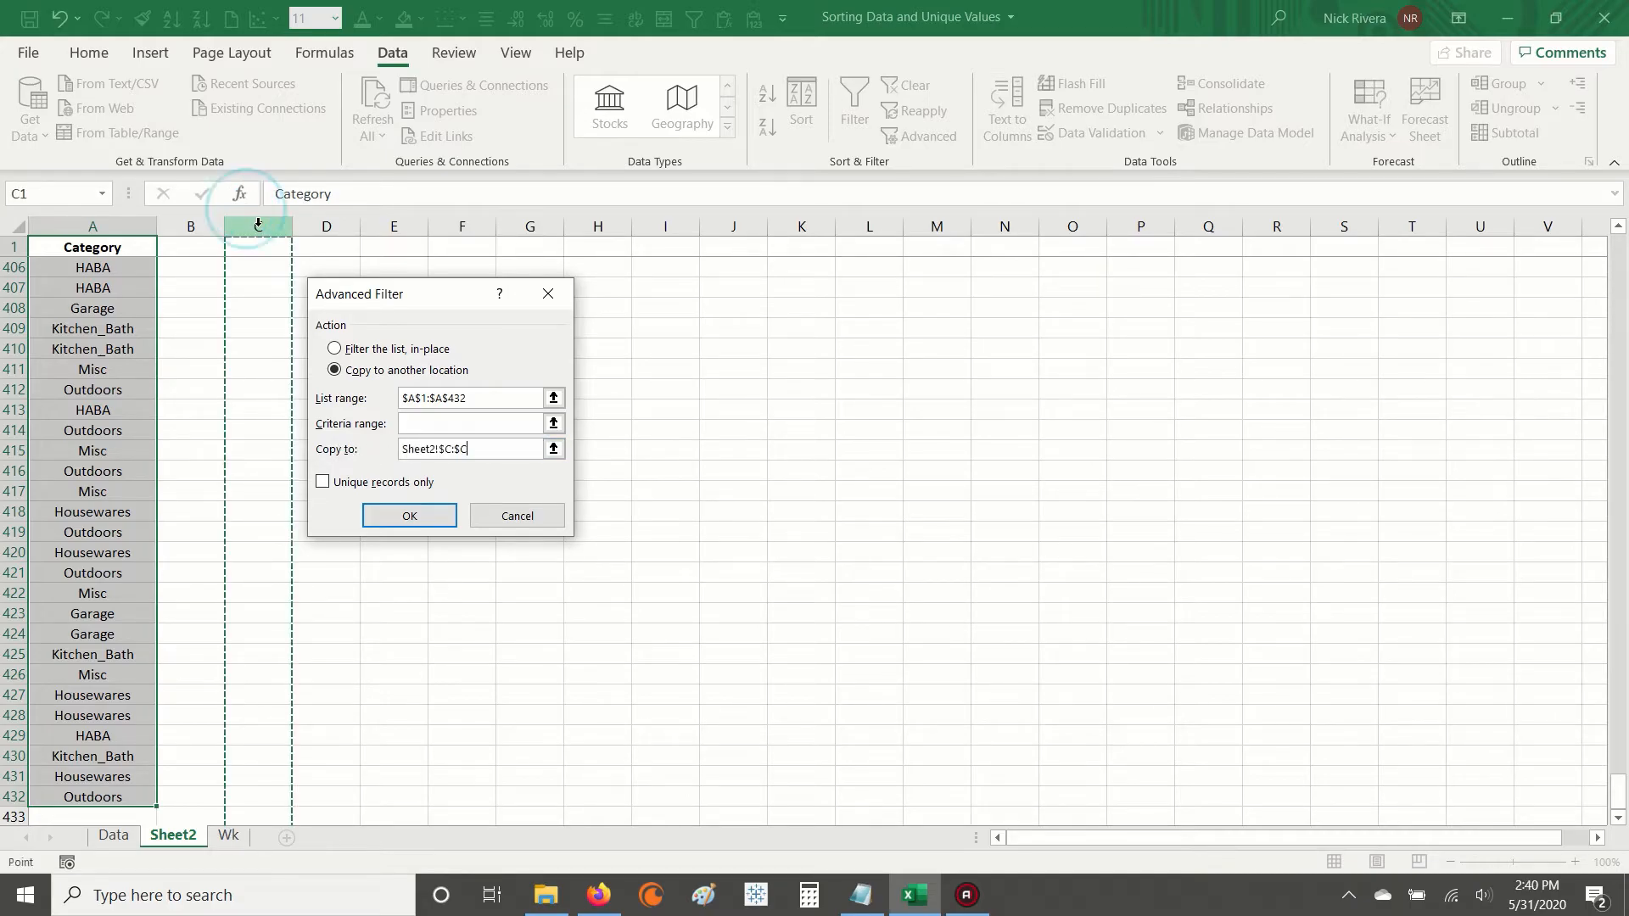
{"action": "left_click", "coordinate": [324, 483]}
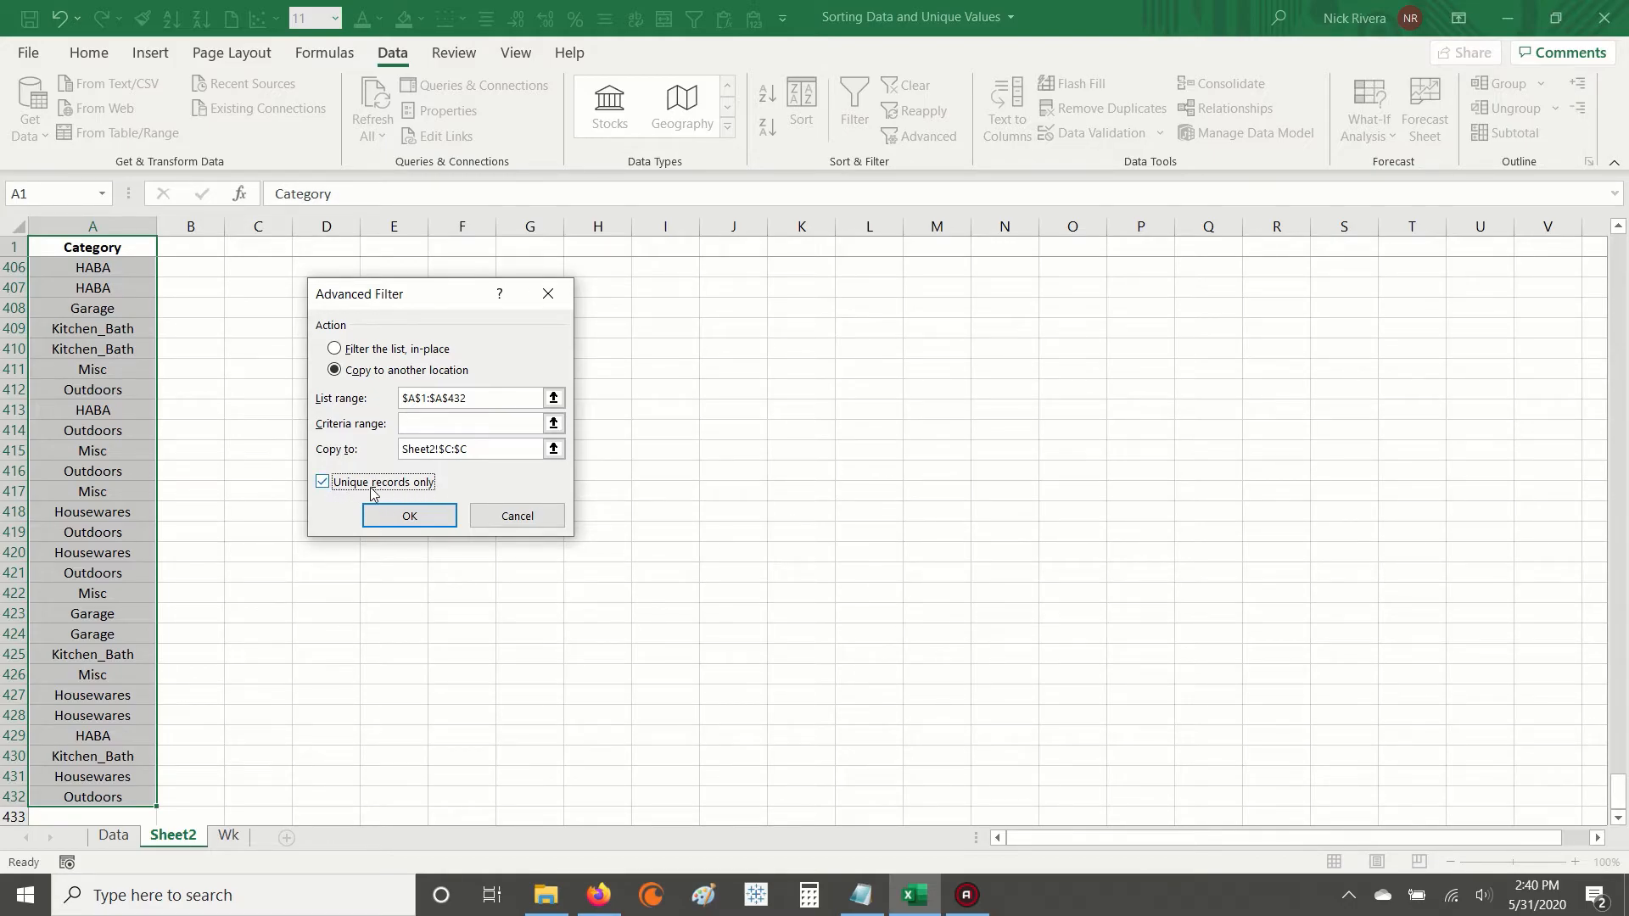
{"action": "left_click", "coordinate": [468, 447]}
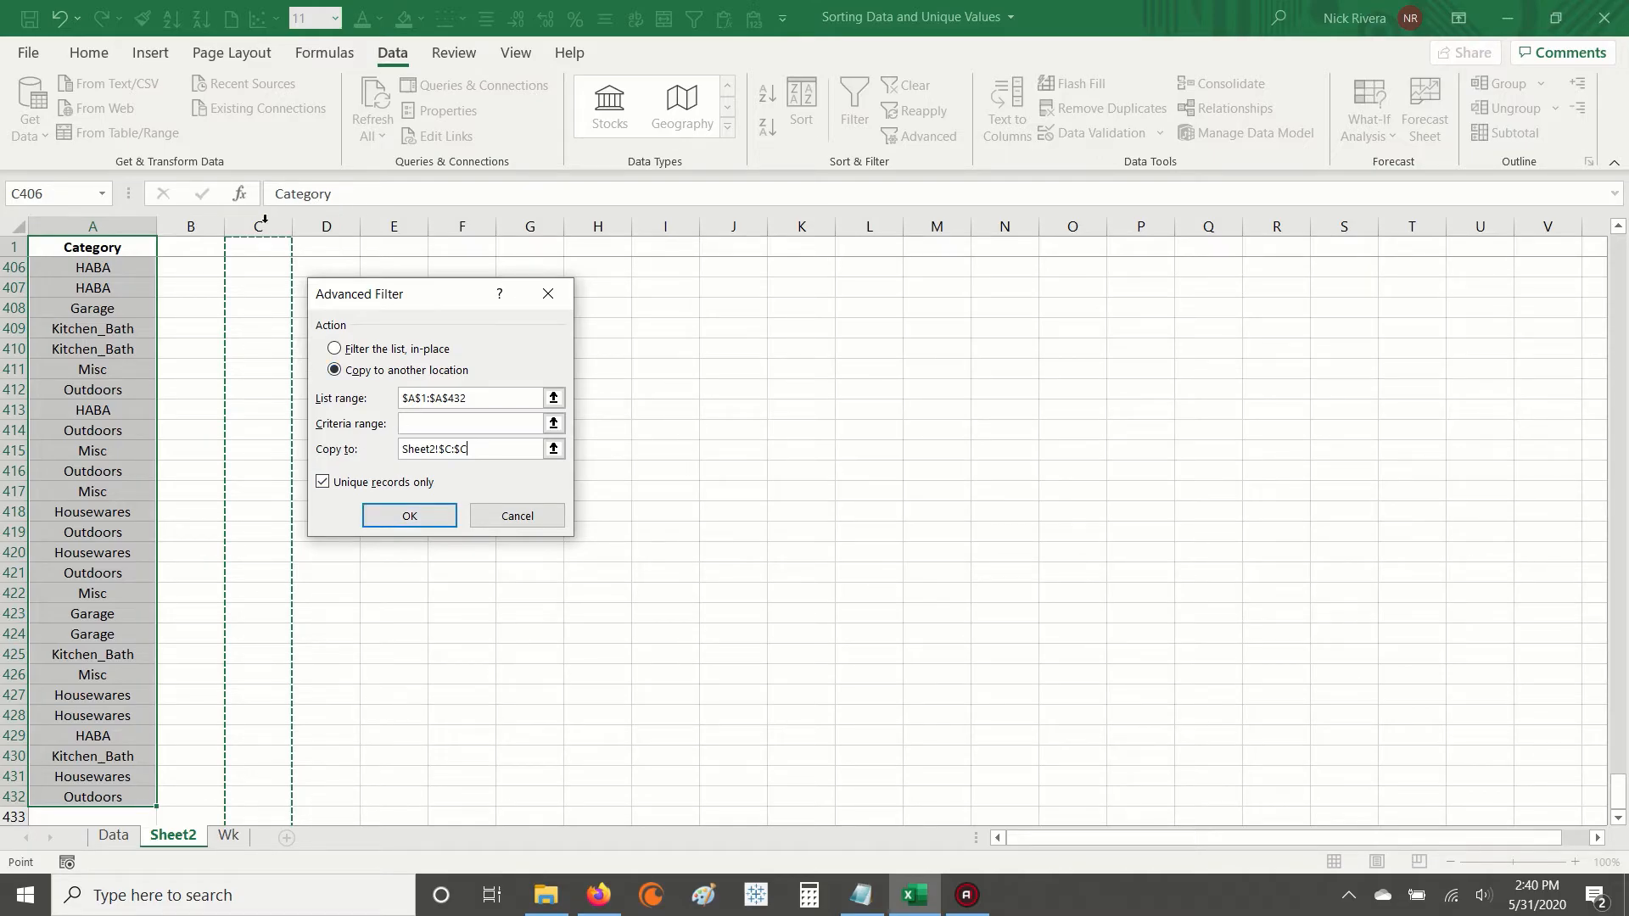
{"action": "left_click", "coordinate": [407, 516]}
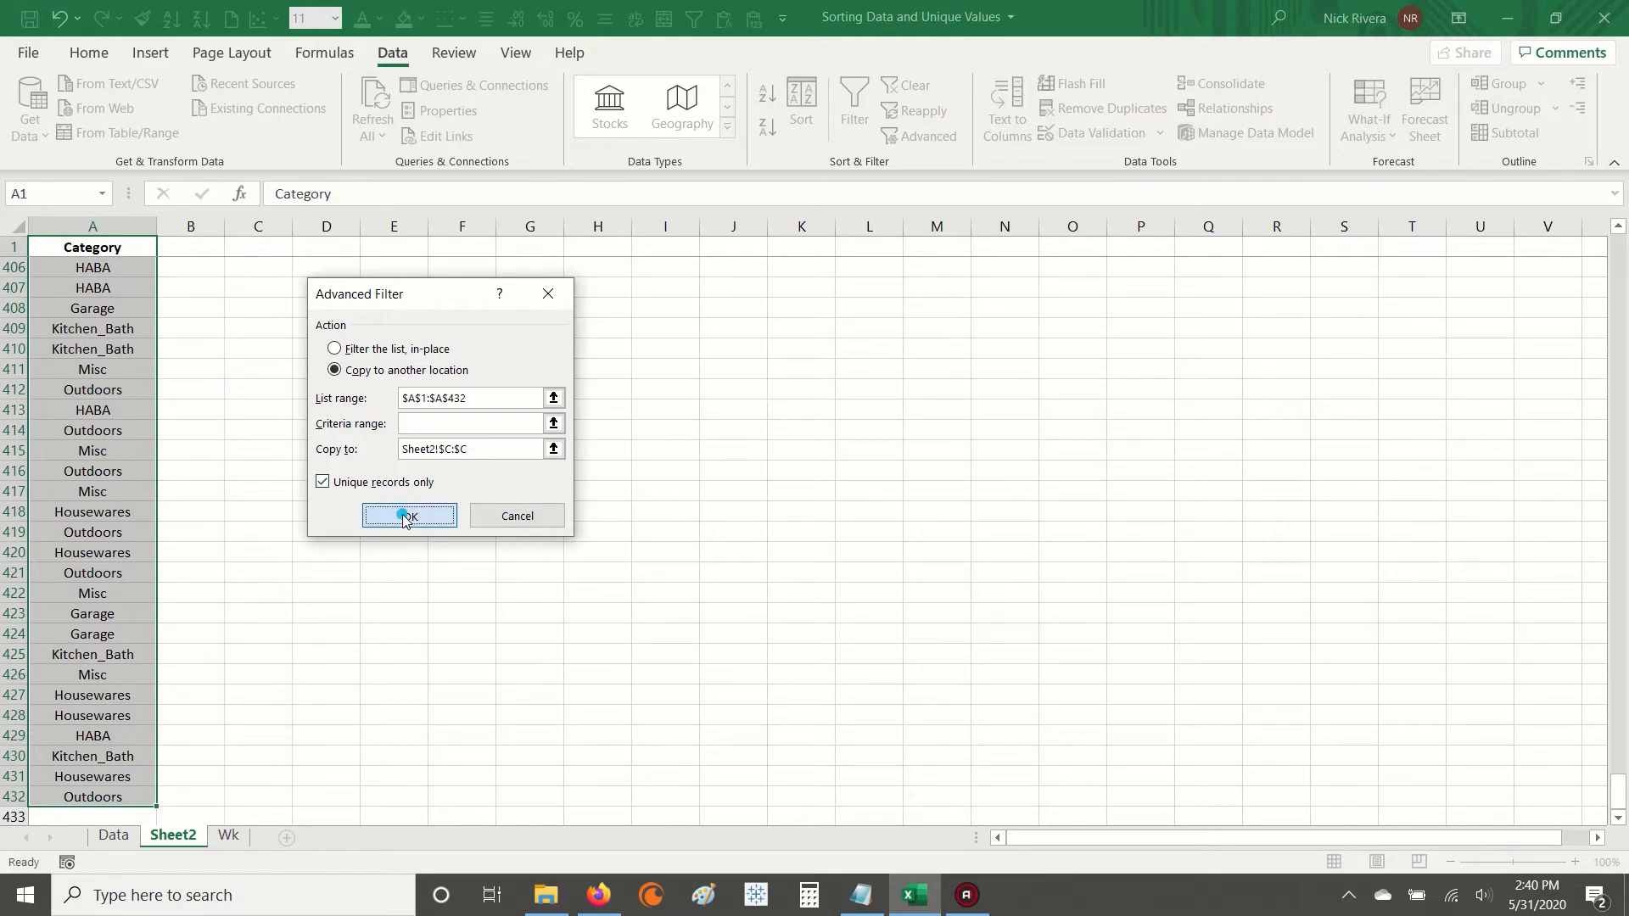
Widen column C, which holds the unique category list, on Sheet2.
{"action": "left_click", "coordinate": [273, 330]}
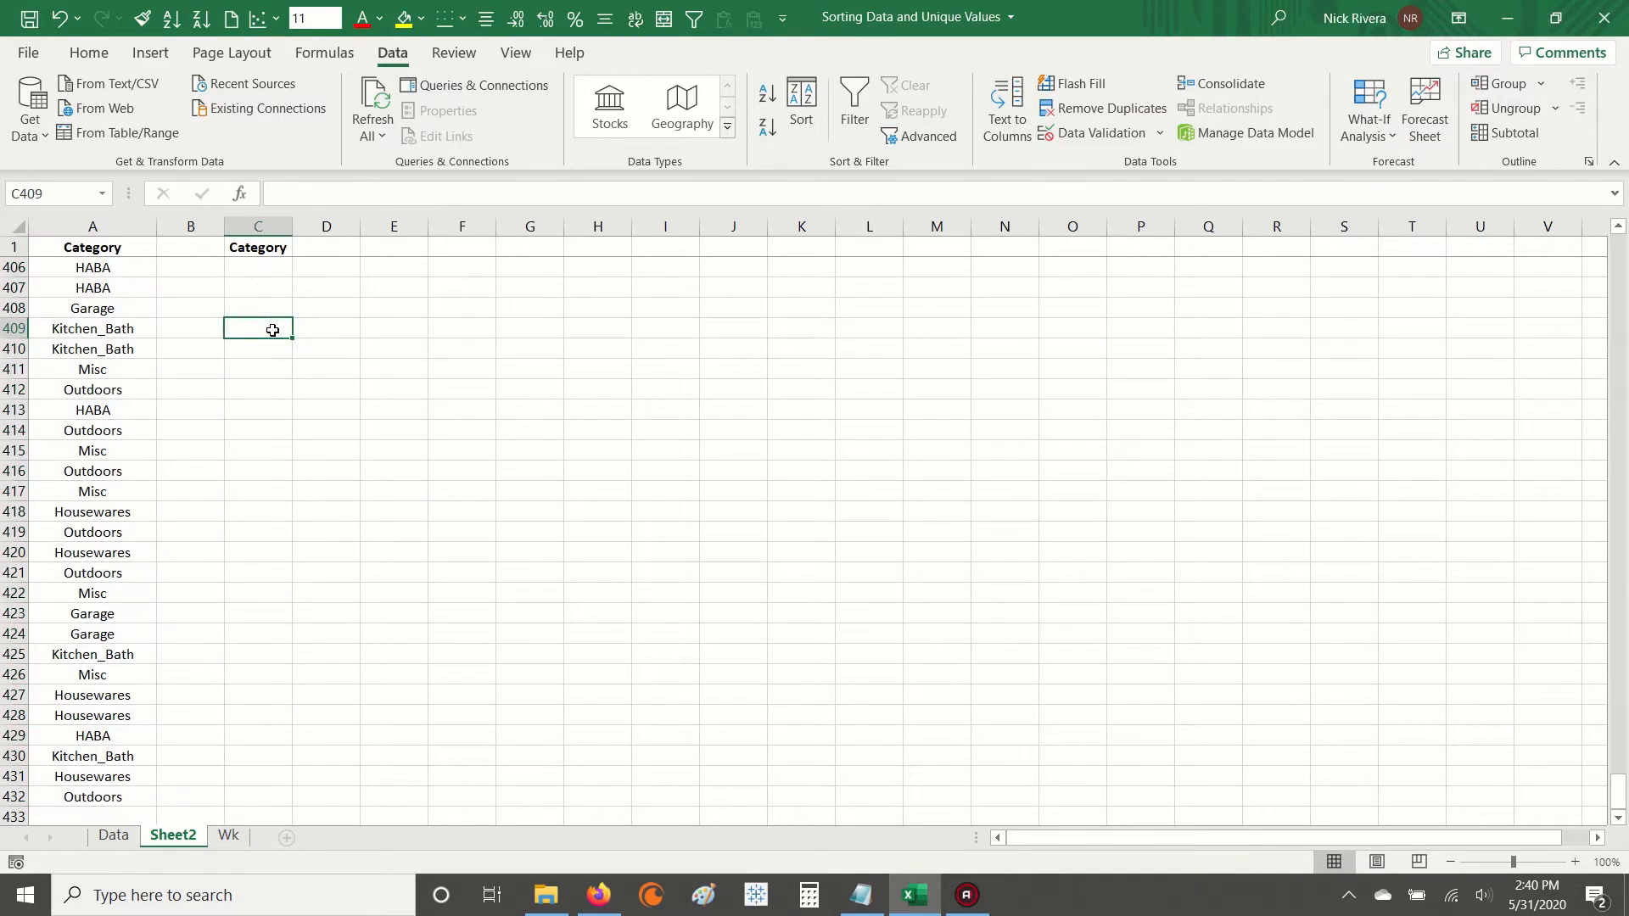
{"action": "key", "text": "ctrl+Up"}
{"action": "key", "text": "Up"}
{"action": "key", "text": "Up"}
{"action": "key", "text": "Up"}
{"action": "key", "text": "Up"}
{"action": "key", "text": "Up"}
{"action": "key", "text": "Up"}
{"action": "key", "text": "Down"}
{"action": "left_click_drag", "start_coordinate": [292, 226], "coordinate": [423, 226]}
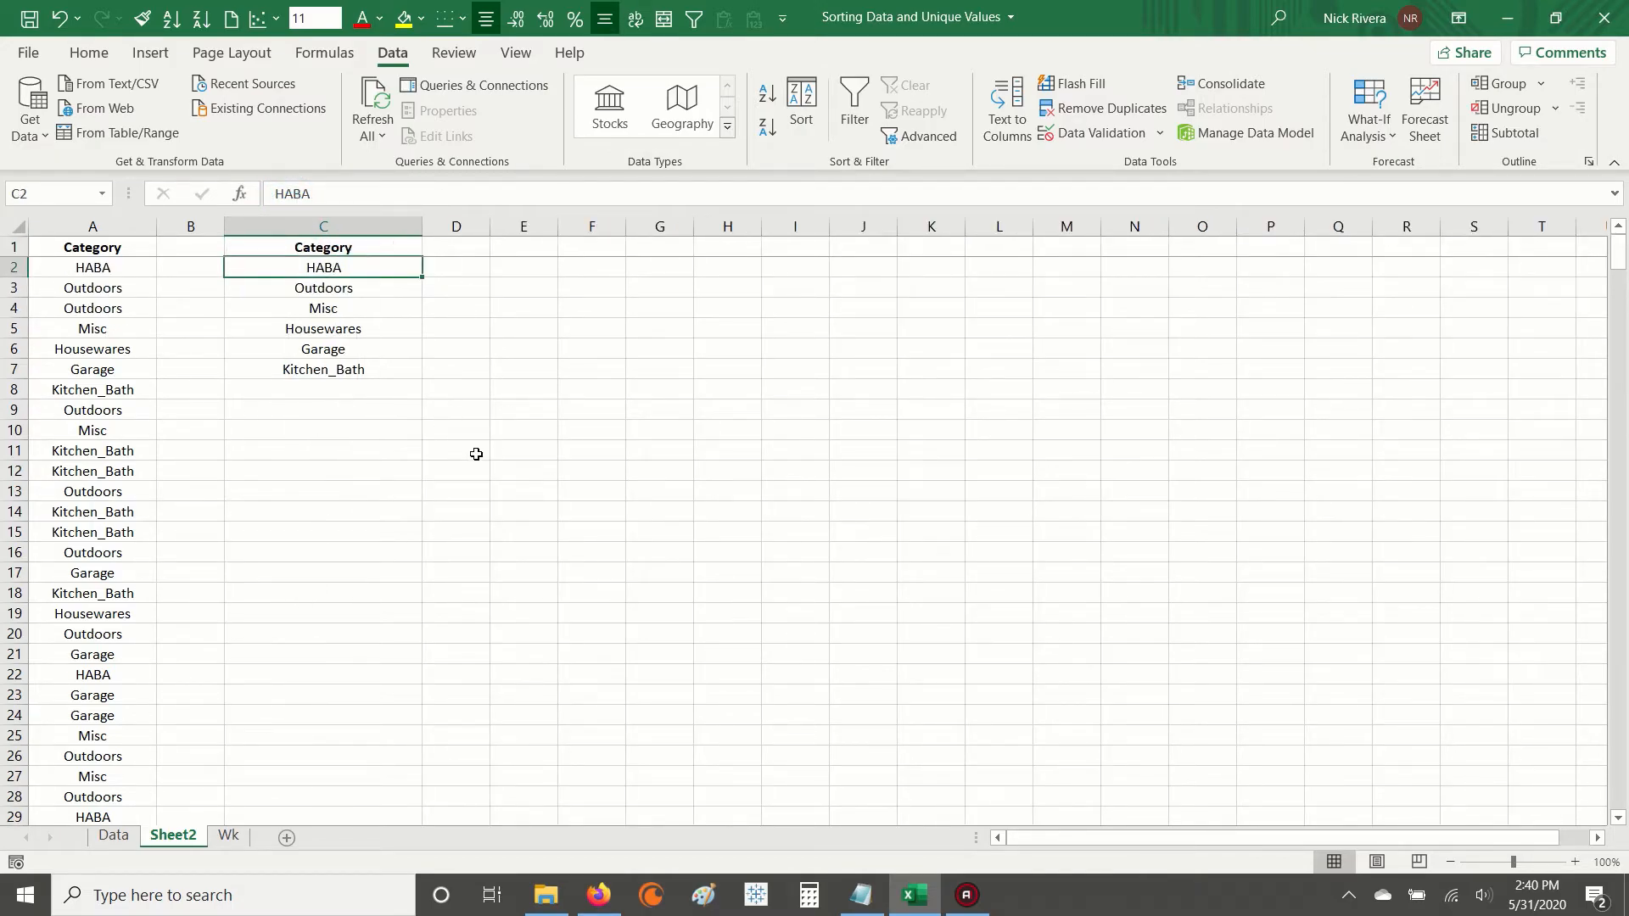
{"action": "scroll", "coordinate": [544, 517], "scroll_direction": "up", "scroll_amount": 1}
Compare the unique list in column C with column A, checking the repeated HABA entries in A2 and A22.
{"action": "left_click", "coordinate": [388, 250]}
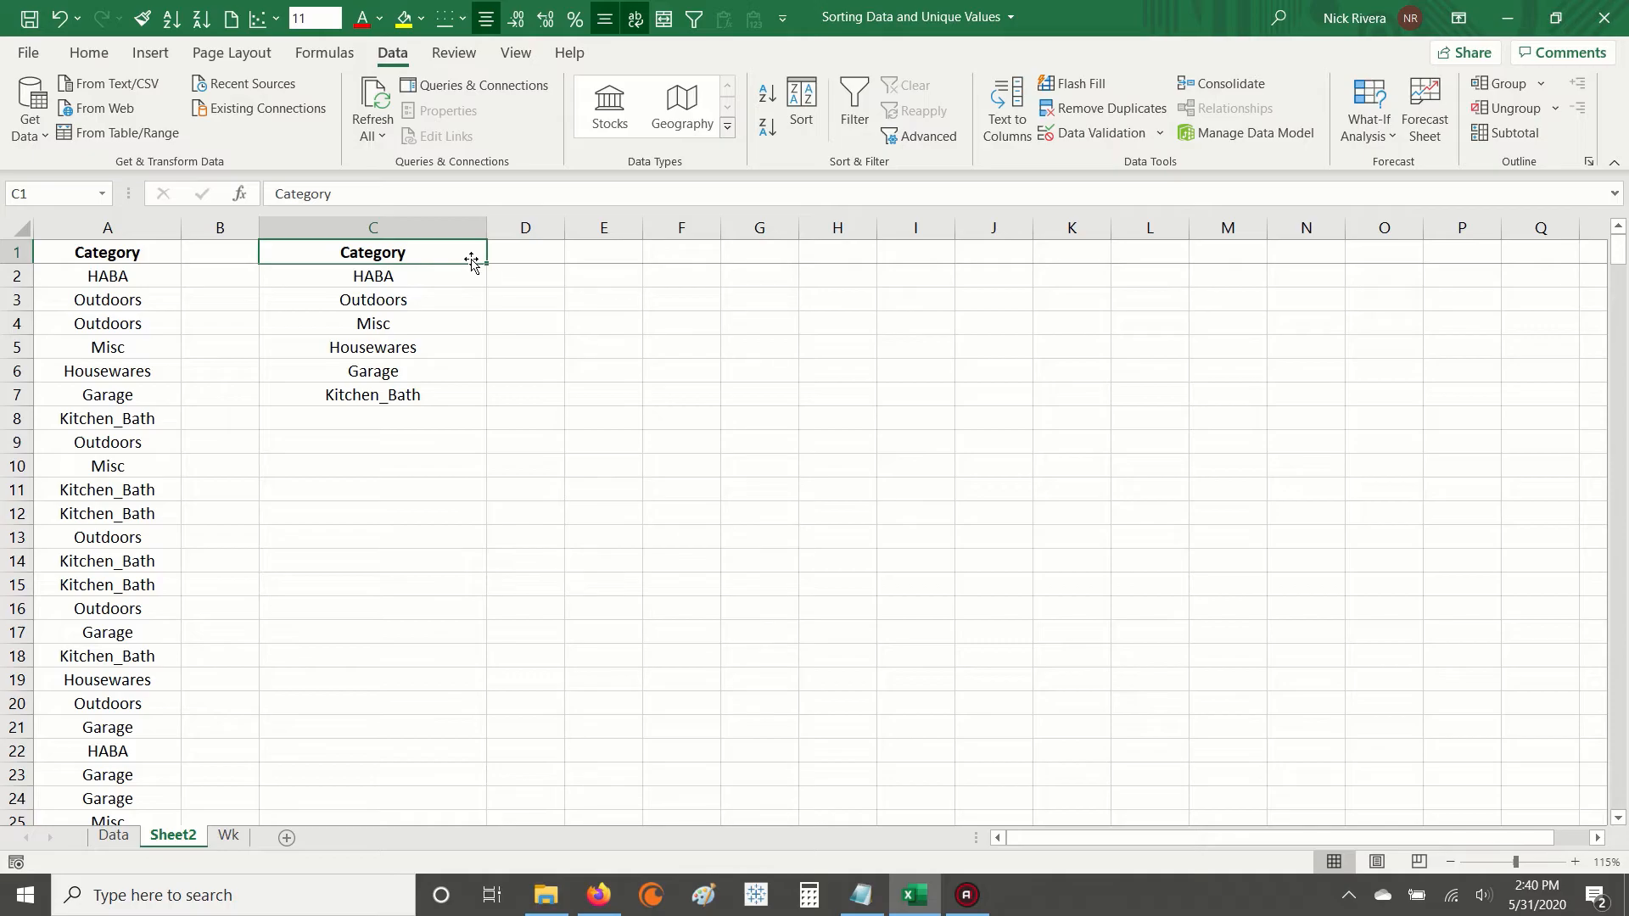
{"action": "left_click", "coordinate": [431, 278]}
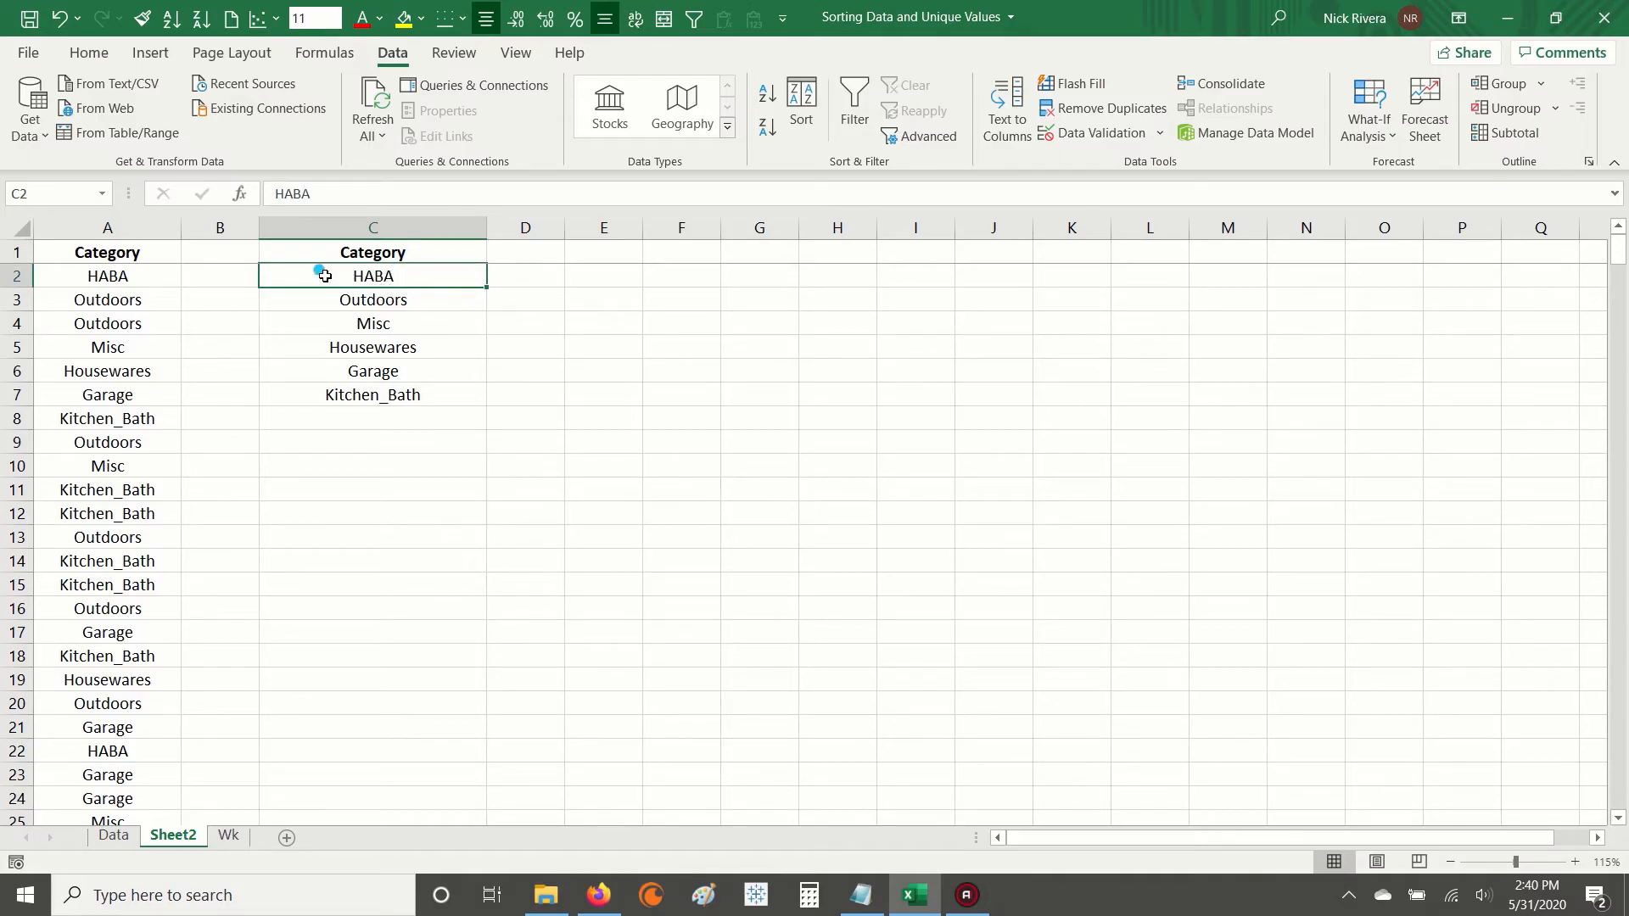
{"action": "left_click_drag", "start_coordinate": [431, 300], "coordinate": [433, 393]}
{"action": "left_click_drag", "start_coordinate": [106, 276], "coordinate": [102, 634]}
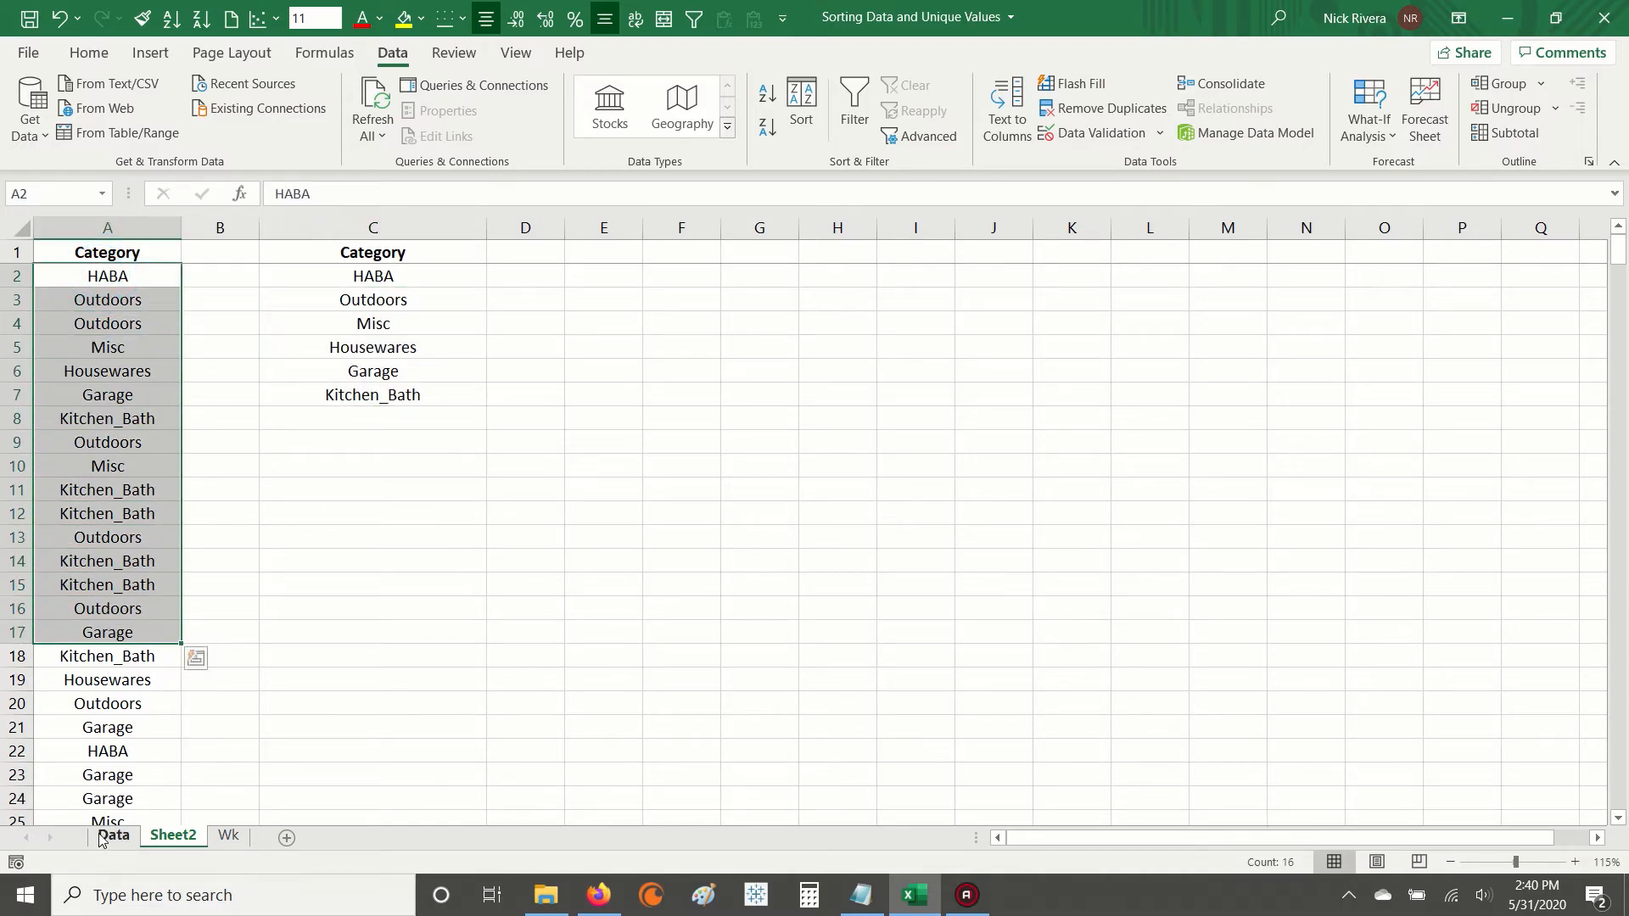
{"action": "left_click", "coordinate": [120, 755]}
{"action": "left_click", "coordinate": [123, 278], "text": "ctrl"}
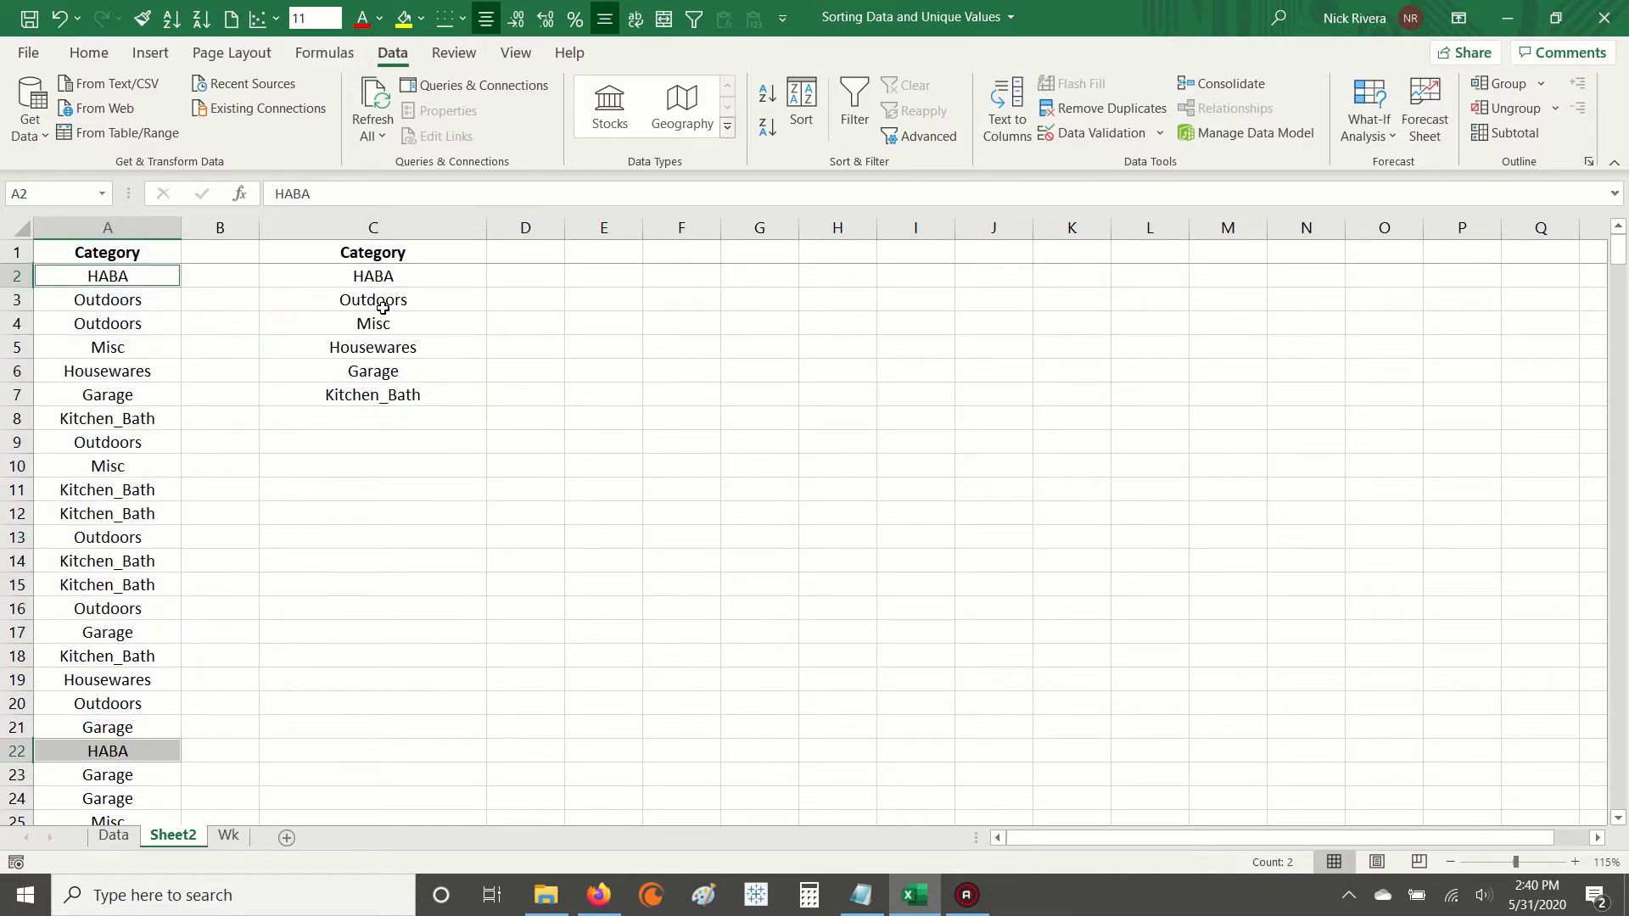
Compare the single Outdoors entry in C3 with its repeated occurrences in column A.
{"action": "left_click", "coordinate": [426, 301]}
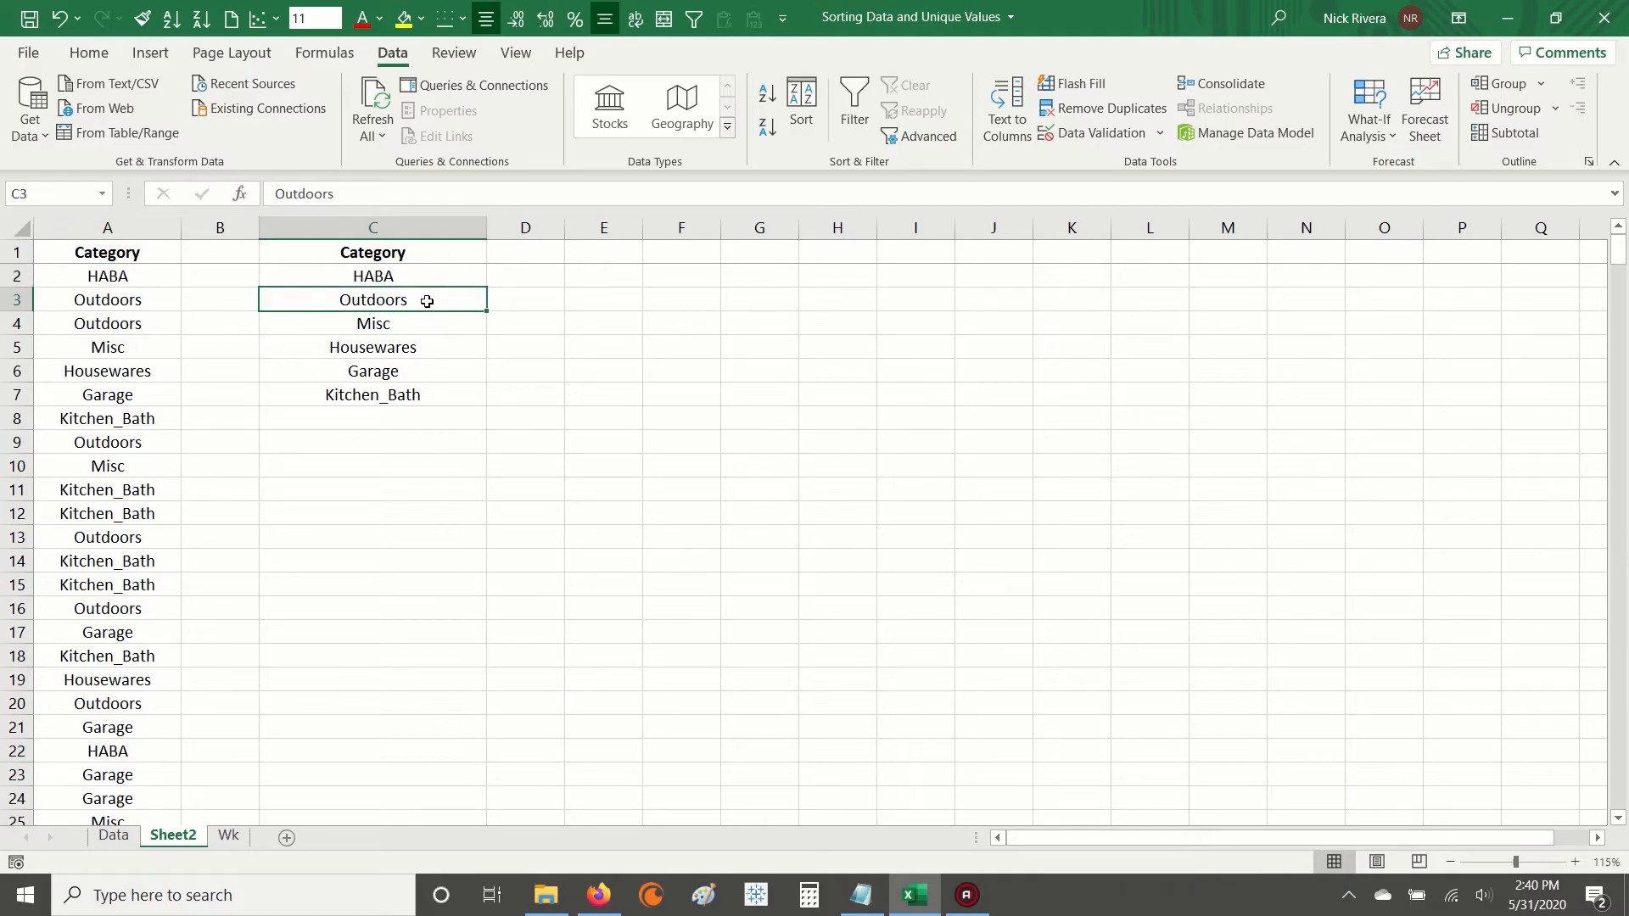
{"action": "left_click_drag", "start_coordinate": [129, 301], "coordinate": [128, 322]}
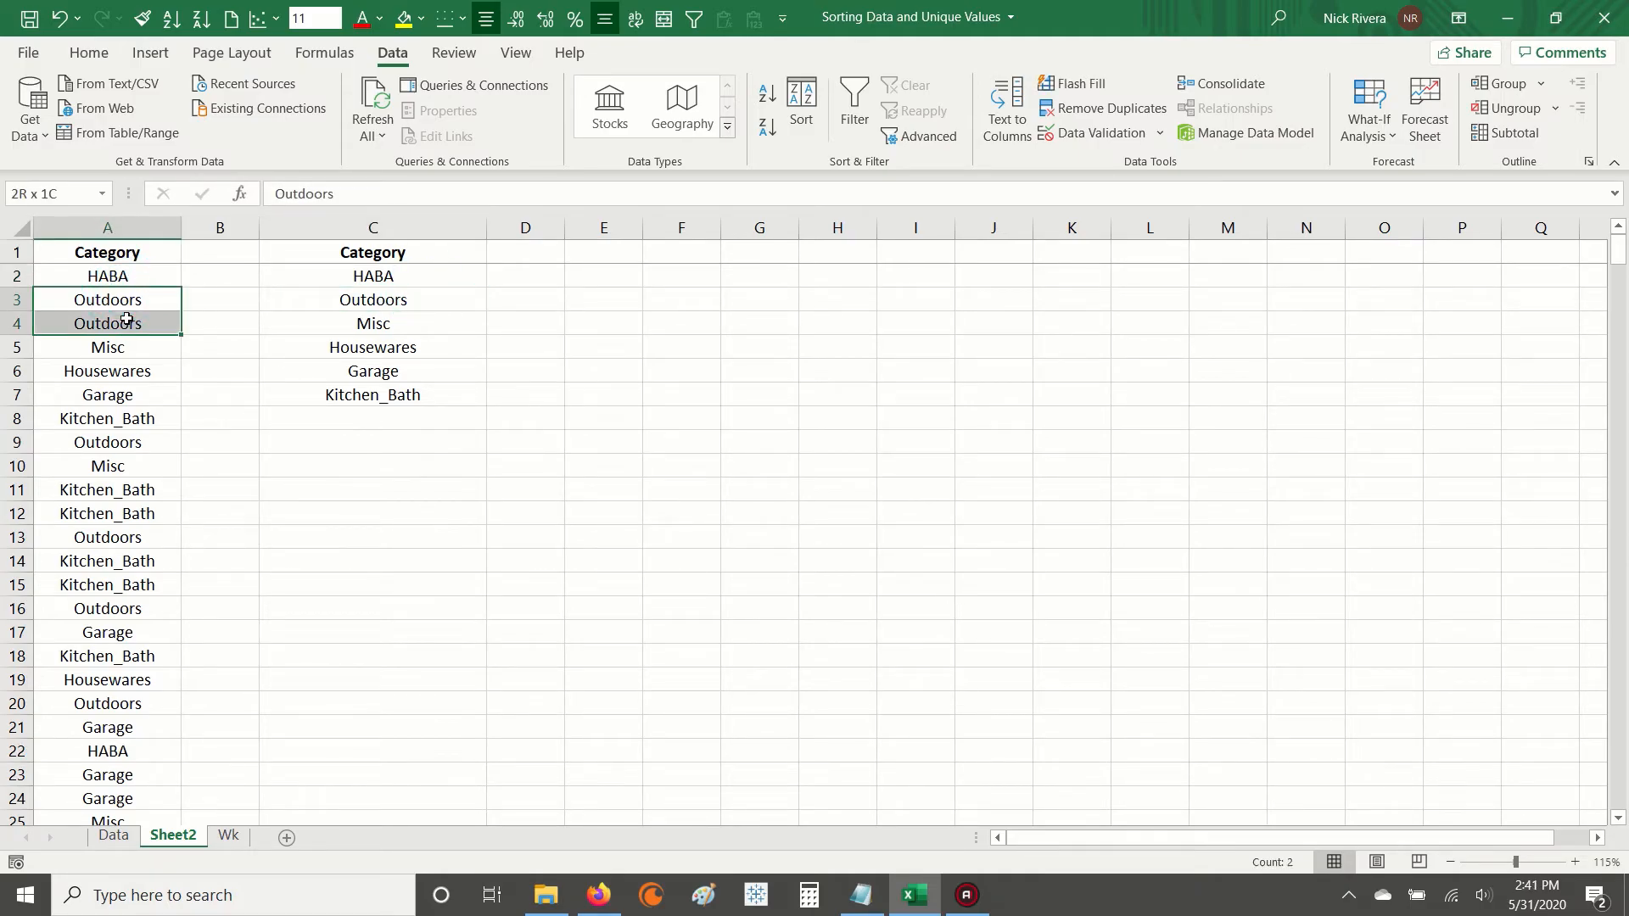
{"action": "left_click", "coordinate": [108, 443]}
{"action": "left_click_drag", "start_coordinate": [96, 255], "coordinate": [98, 543]}
{"action": "left_click", "coordinate": [396, 304]}
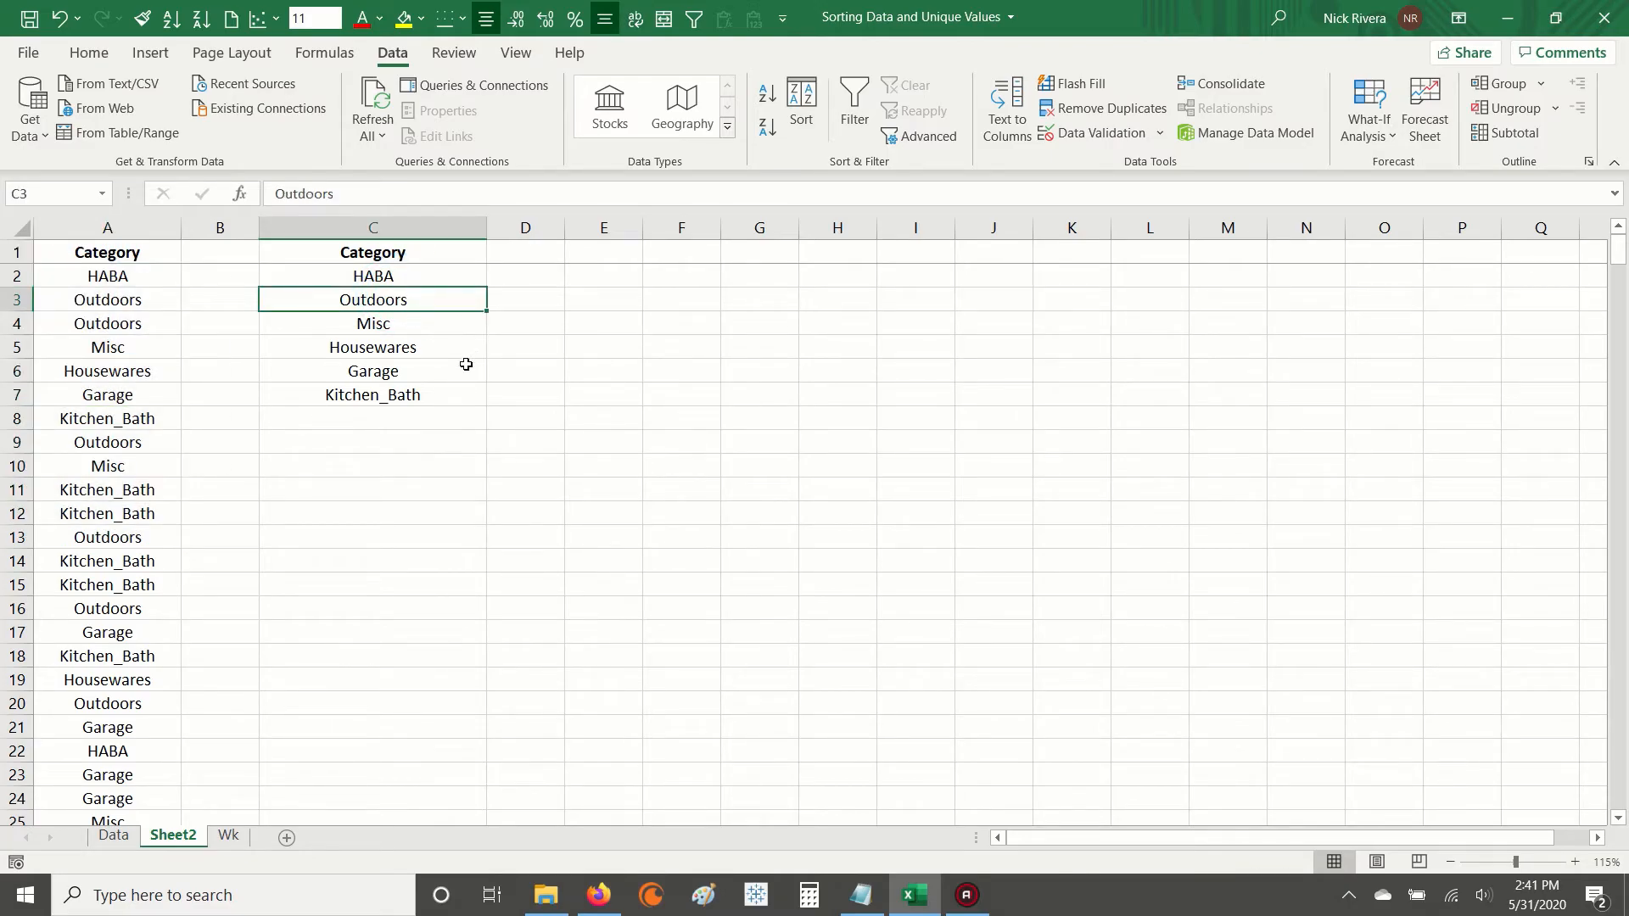
{"action": "left_click", "coordinate": [414, 273]}
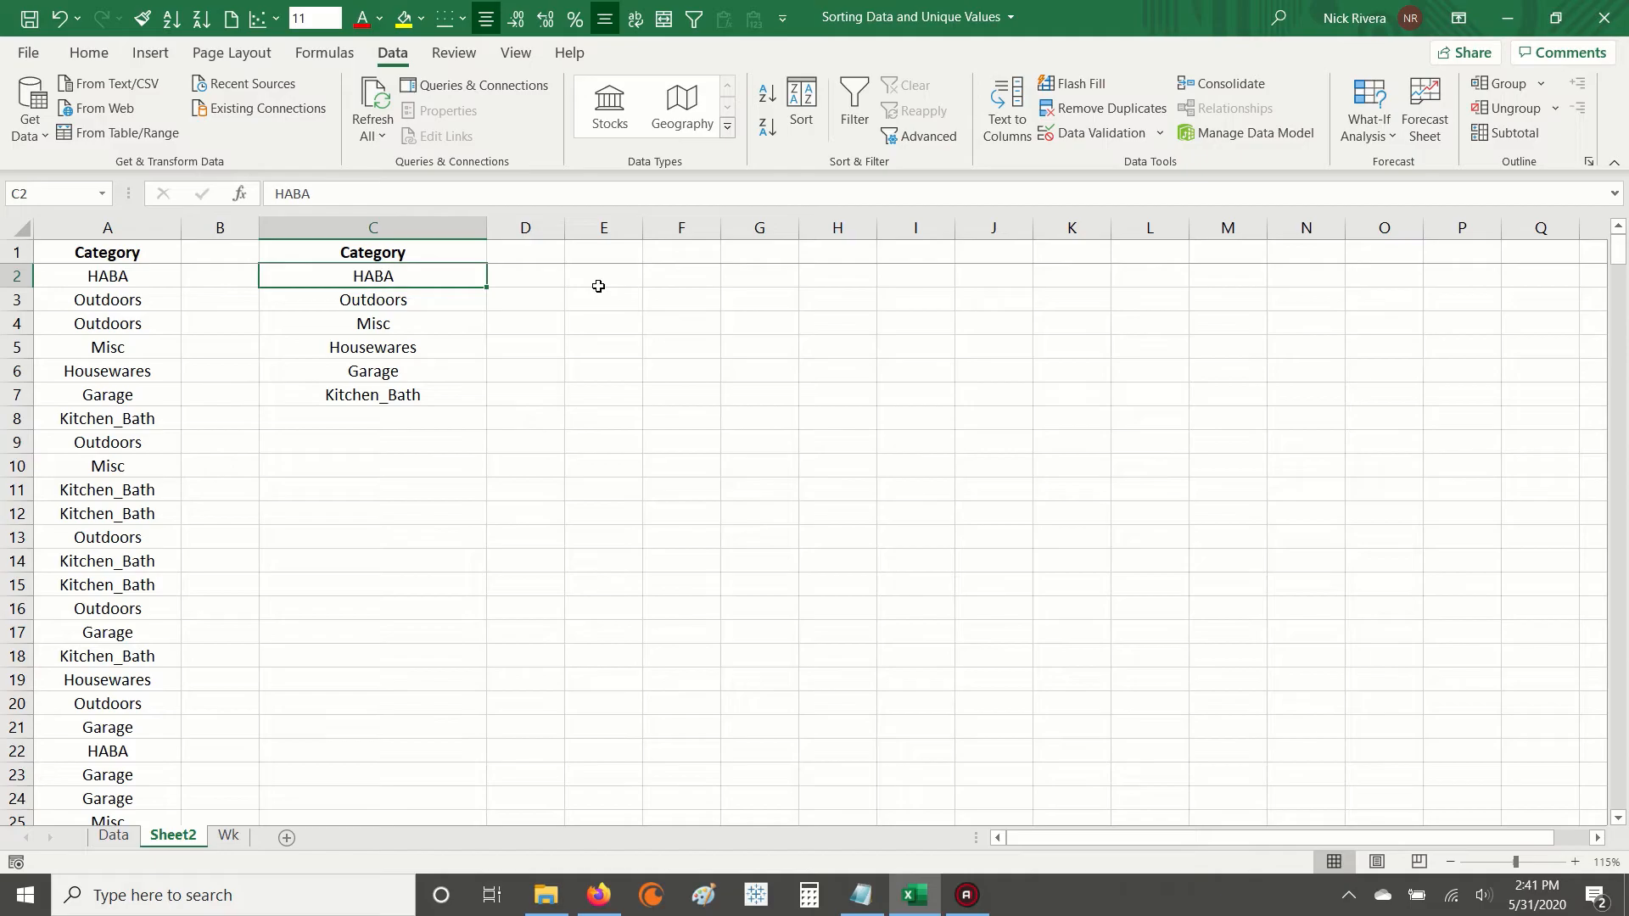
{"action": "key", "text": "Up"}
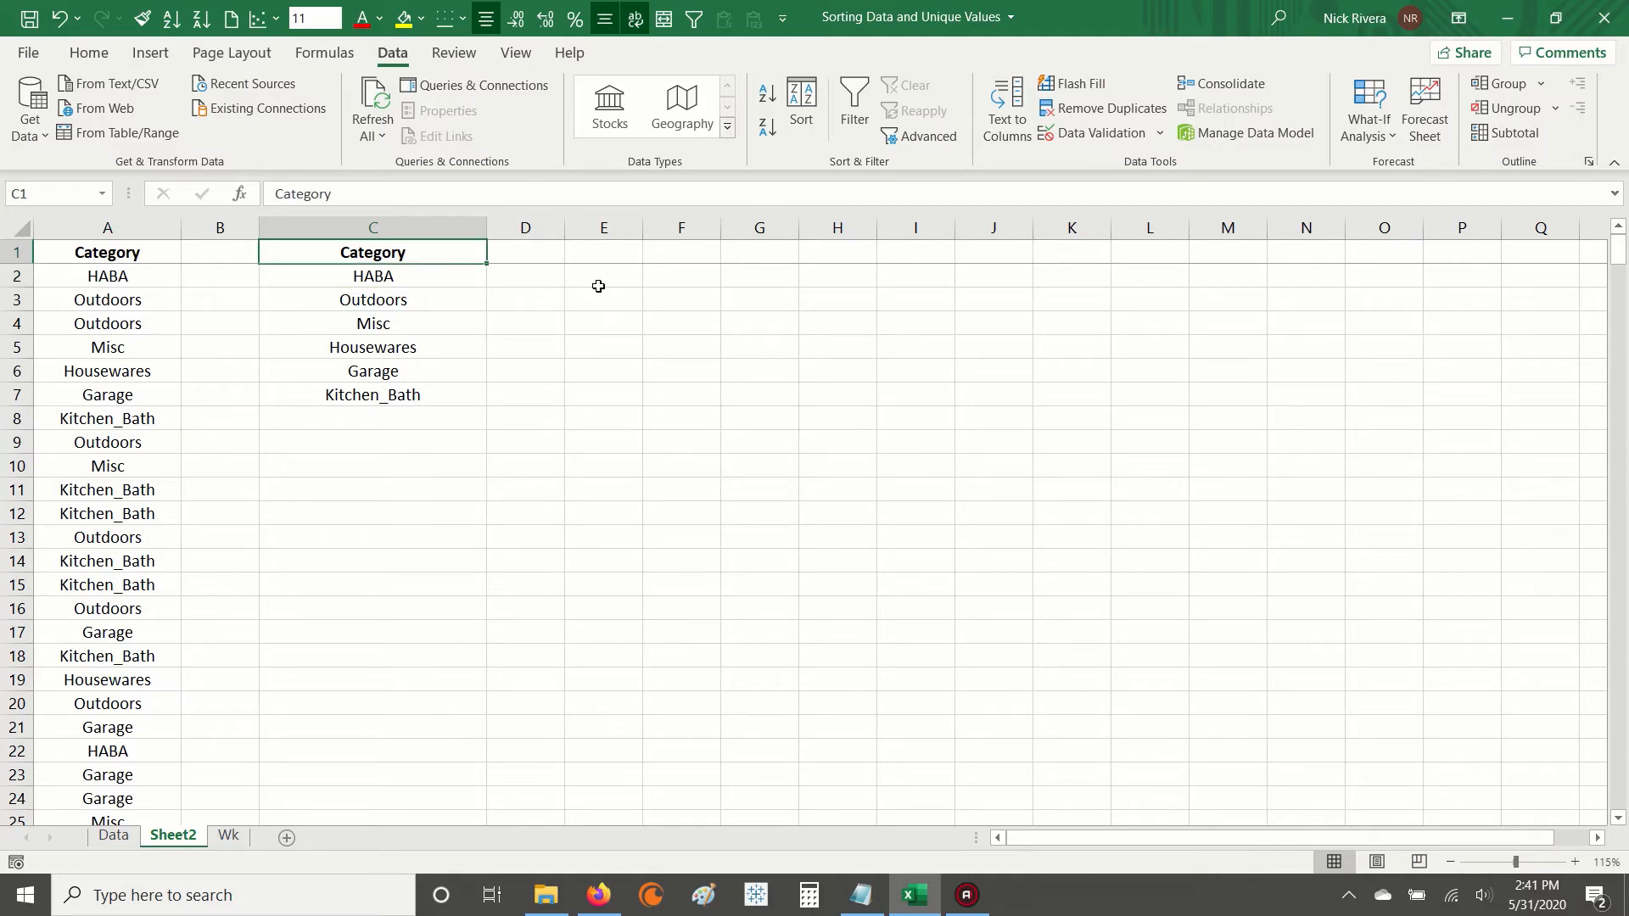
Review the Category header on the Data sheet and the Advanced Filter's list range on Sheet2.
{"action": "left_click", "coordinate": [114, 835]}
{"action": "left_click", "coordinate": [425, 407]}
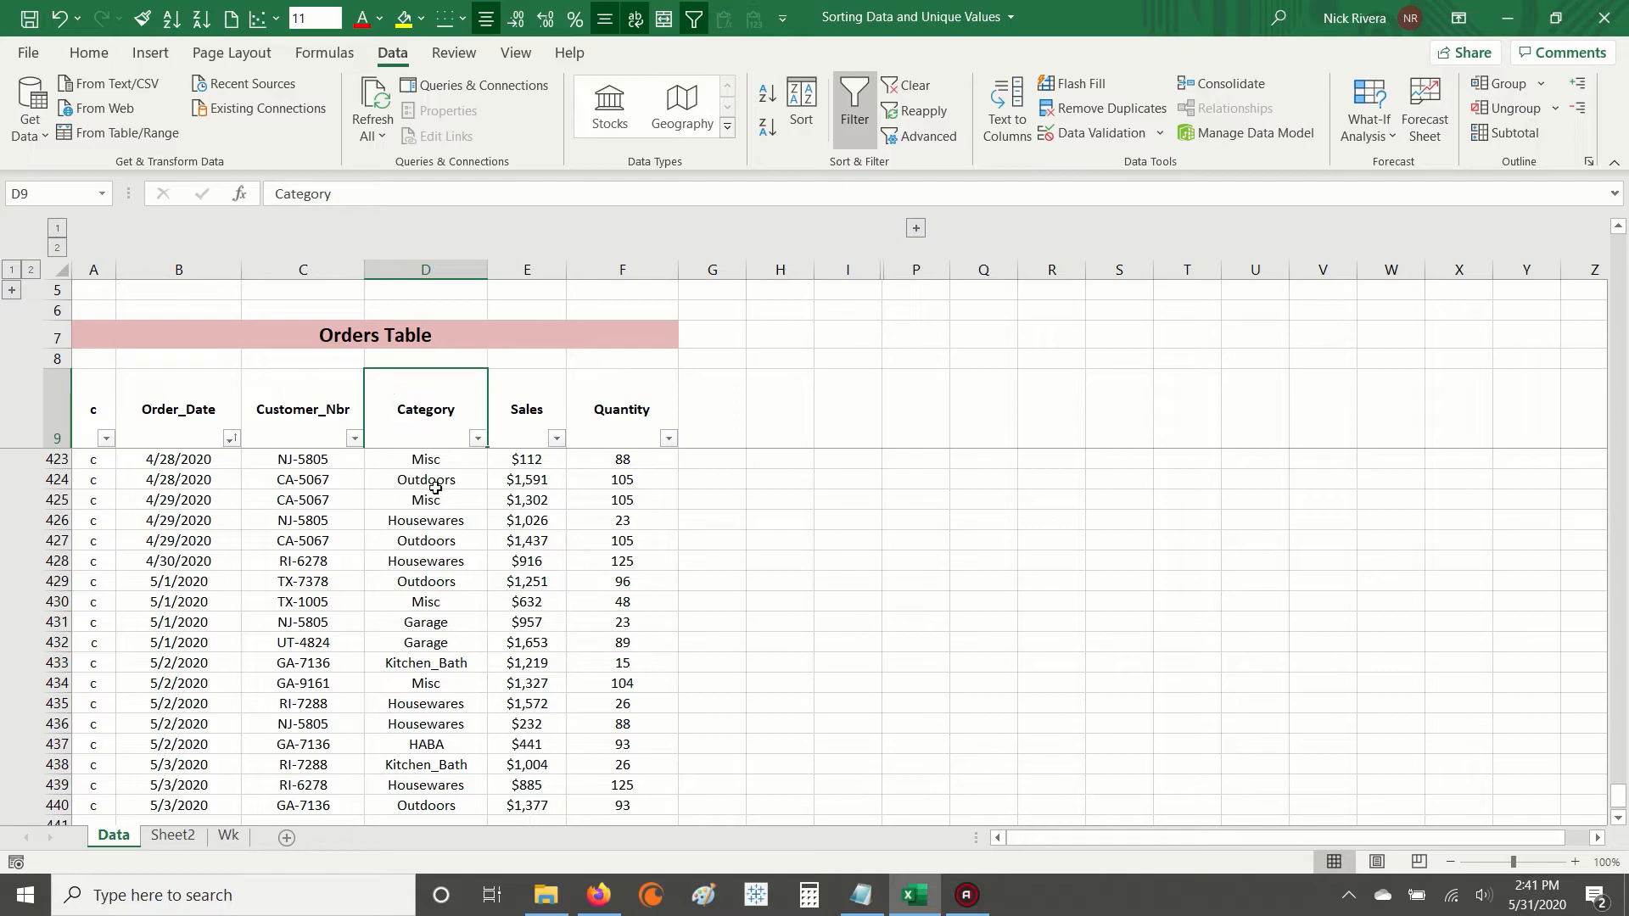
{"action": "left_click", "coordinate": [173, 835]}
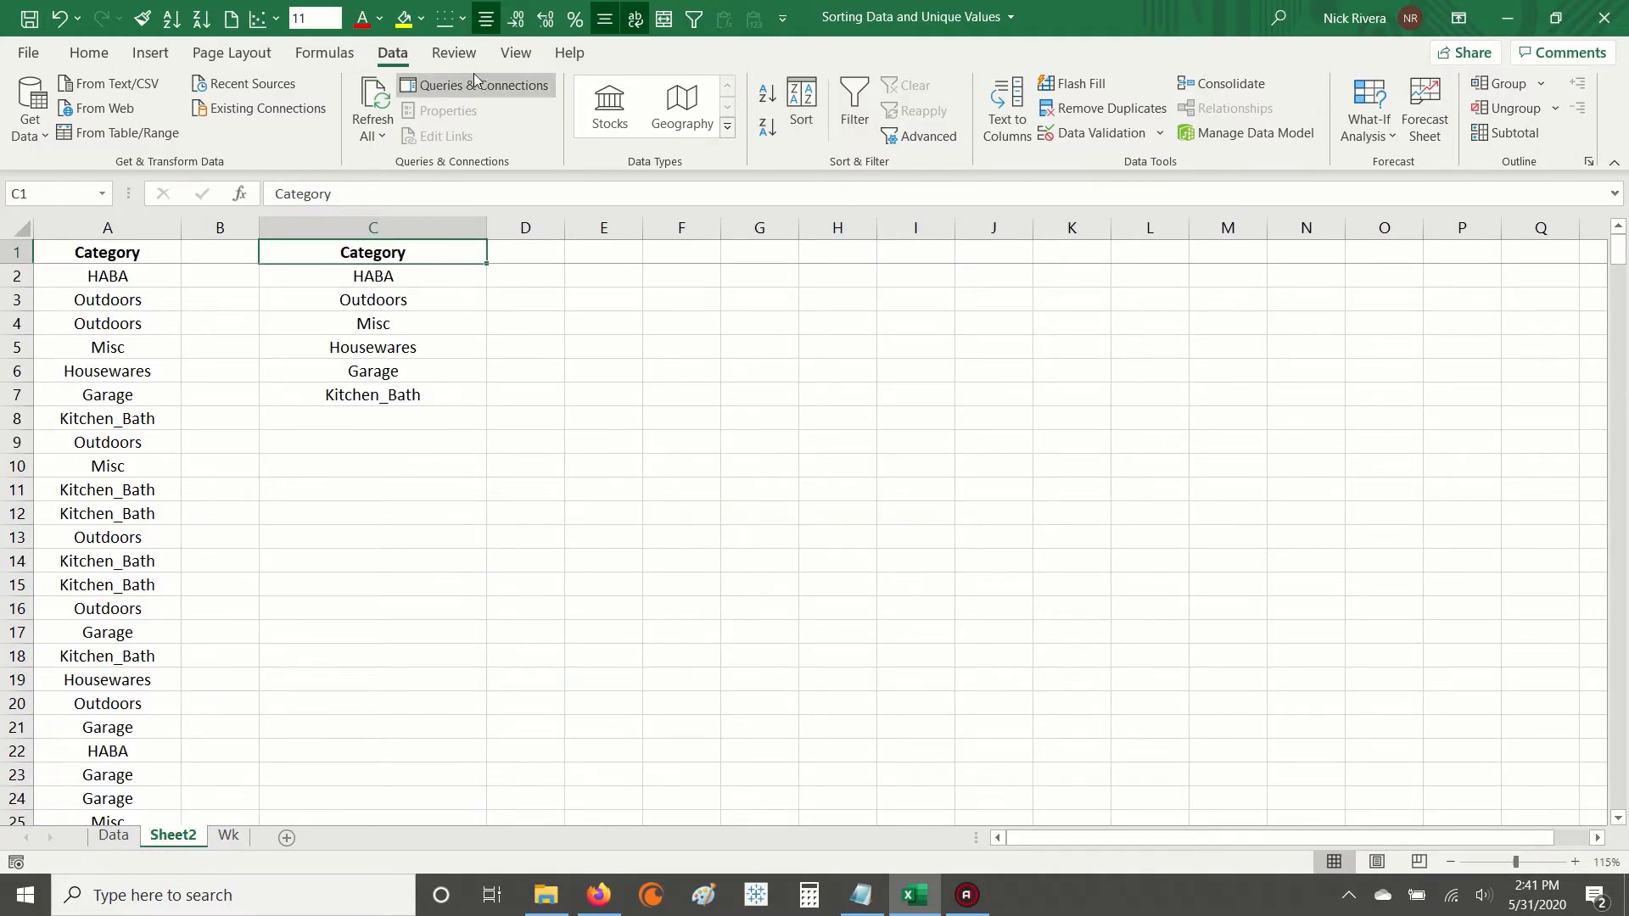
{"action": "left_click", "coordinate": [925, 135]}
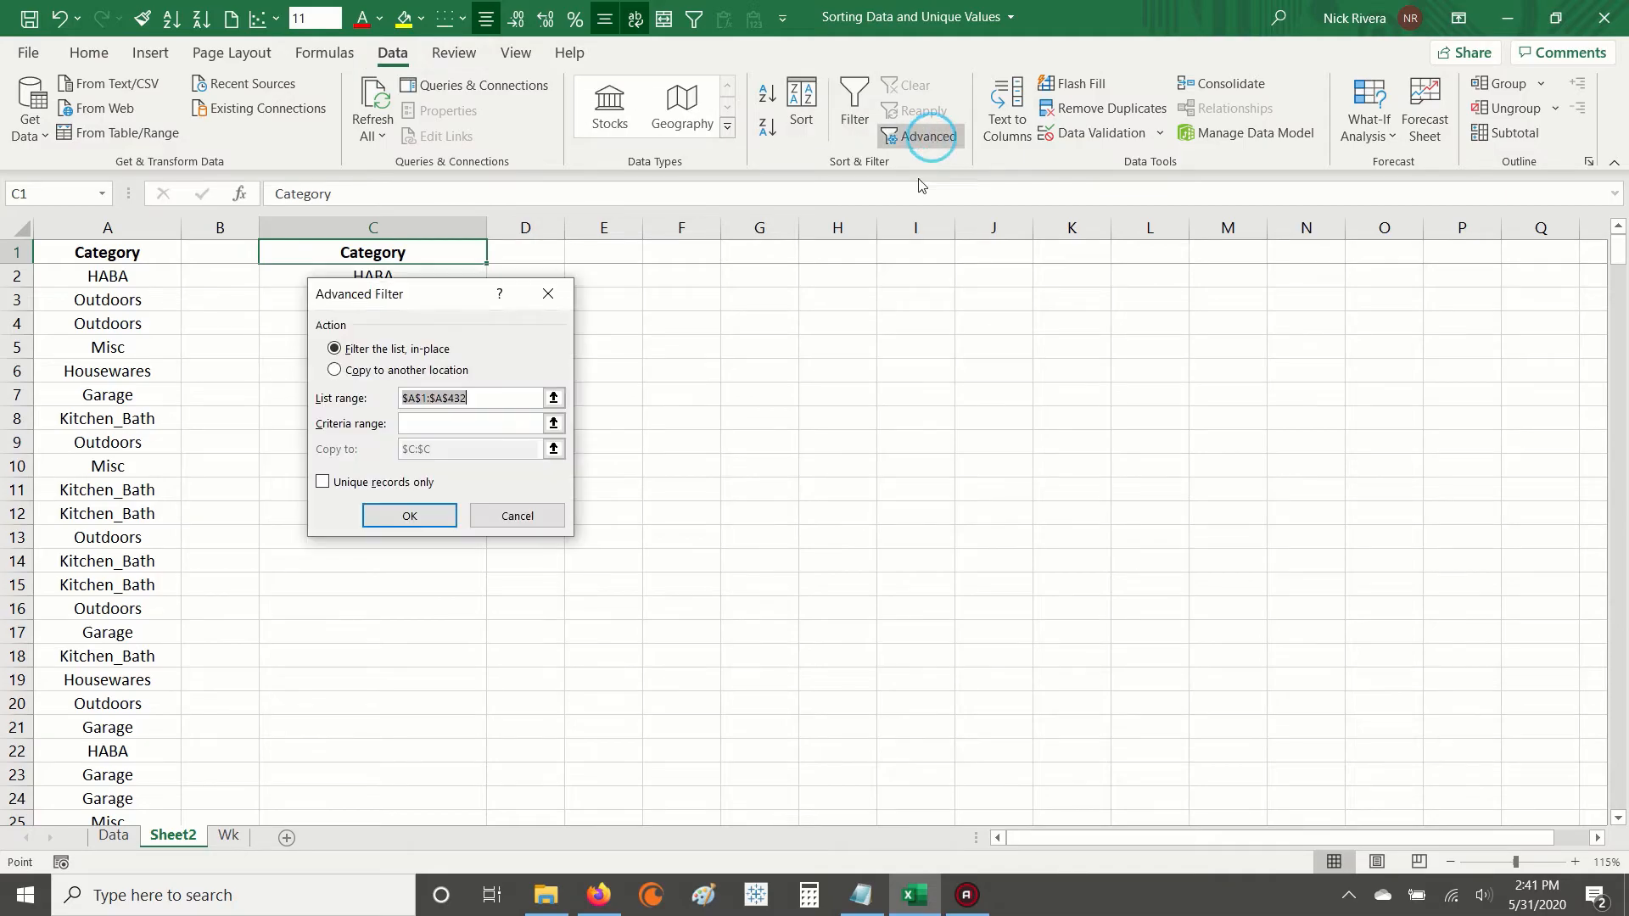
{"action": "left_click_drag", "start_coordinate": [445, 311], "coordinate": [678, 312]}
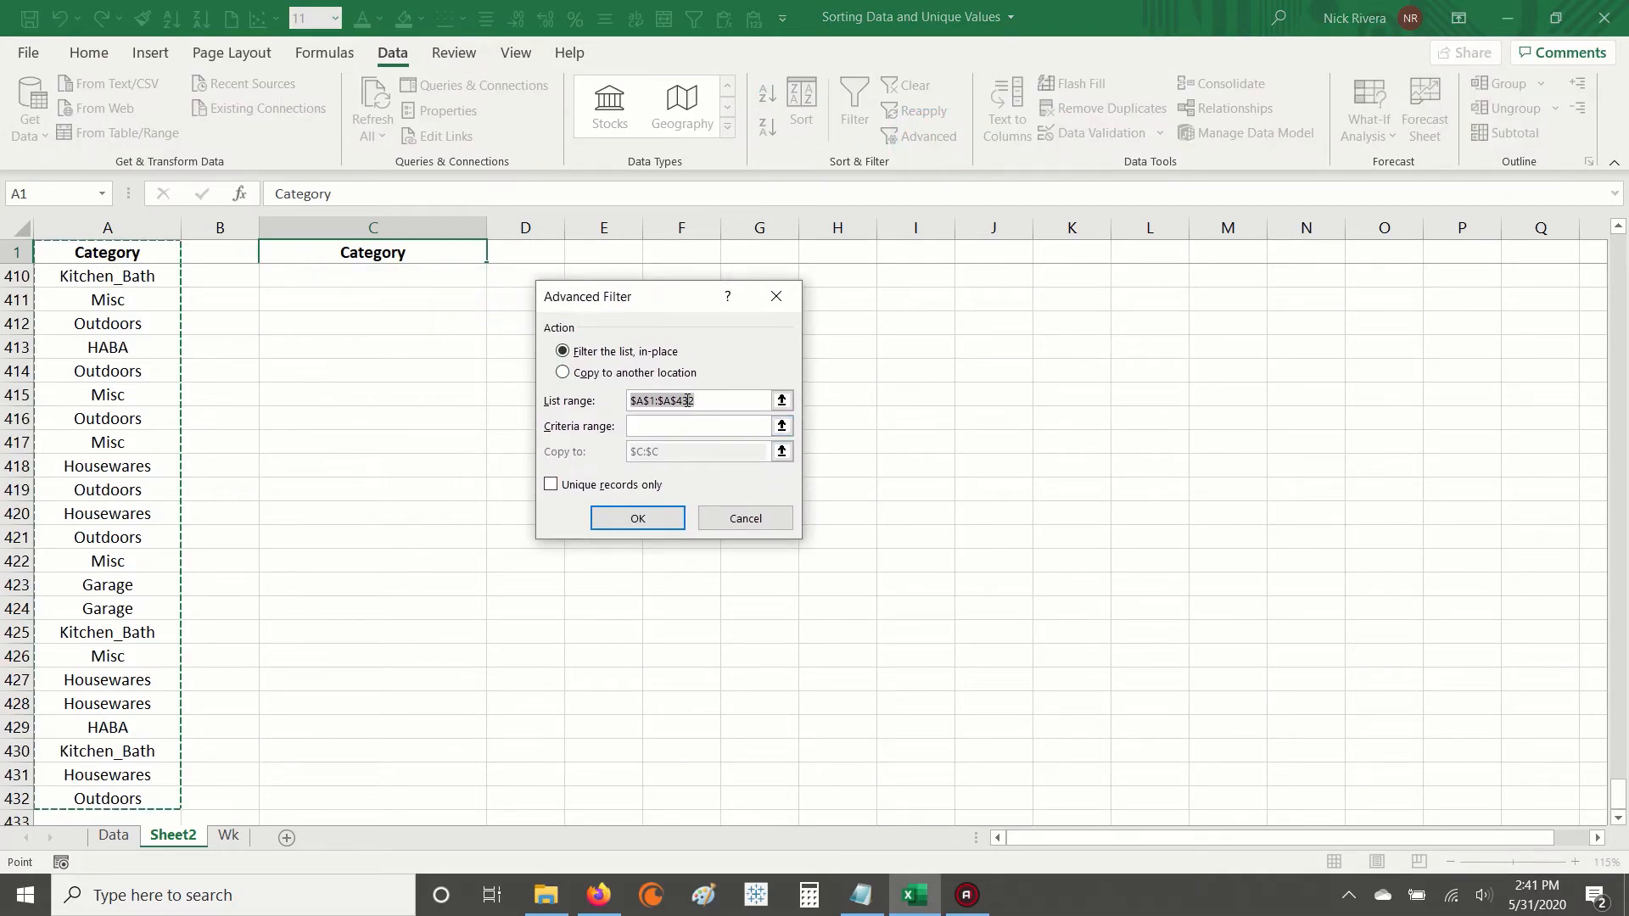
{"action": "left_click", "coordinate": [753, 523]}
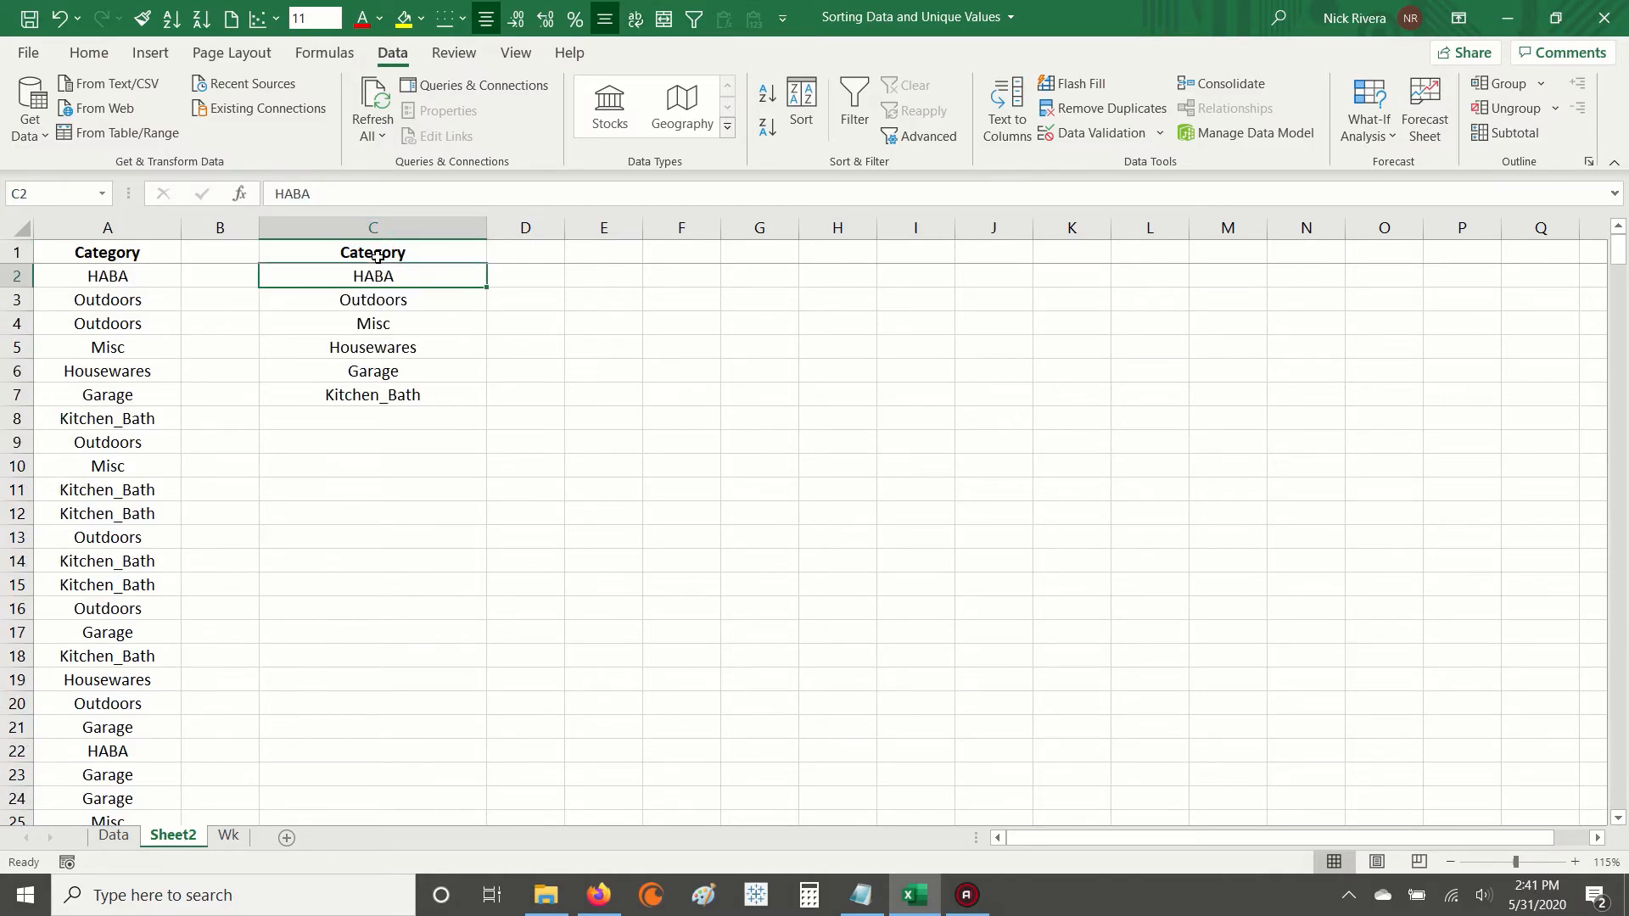
Examine the unique category list in C1:C7 from its header to Kitchen_Bath.
{"action": "key", "text": "ctrl+shift+Down"}
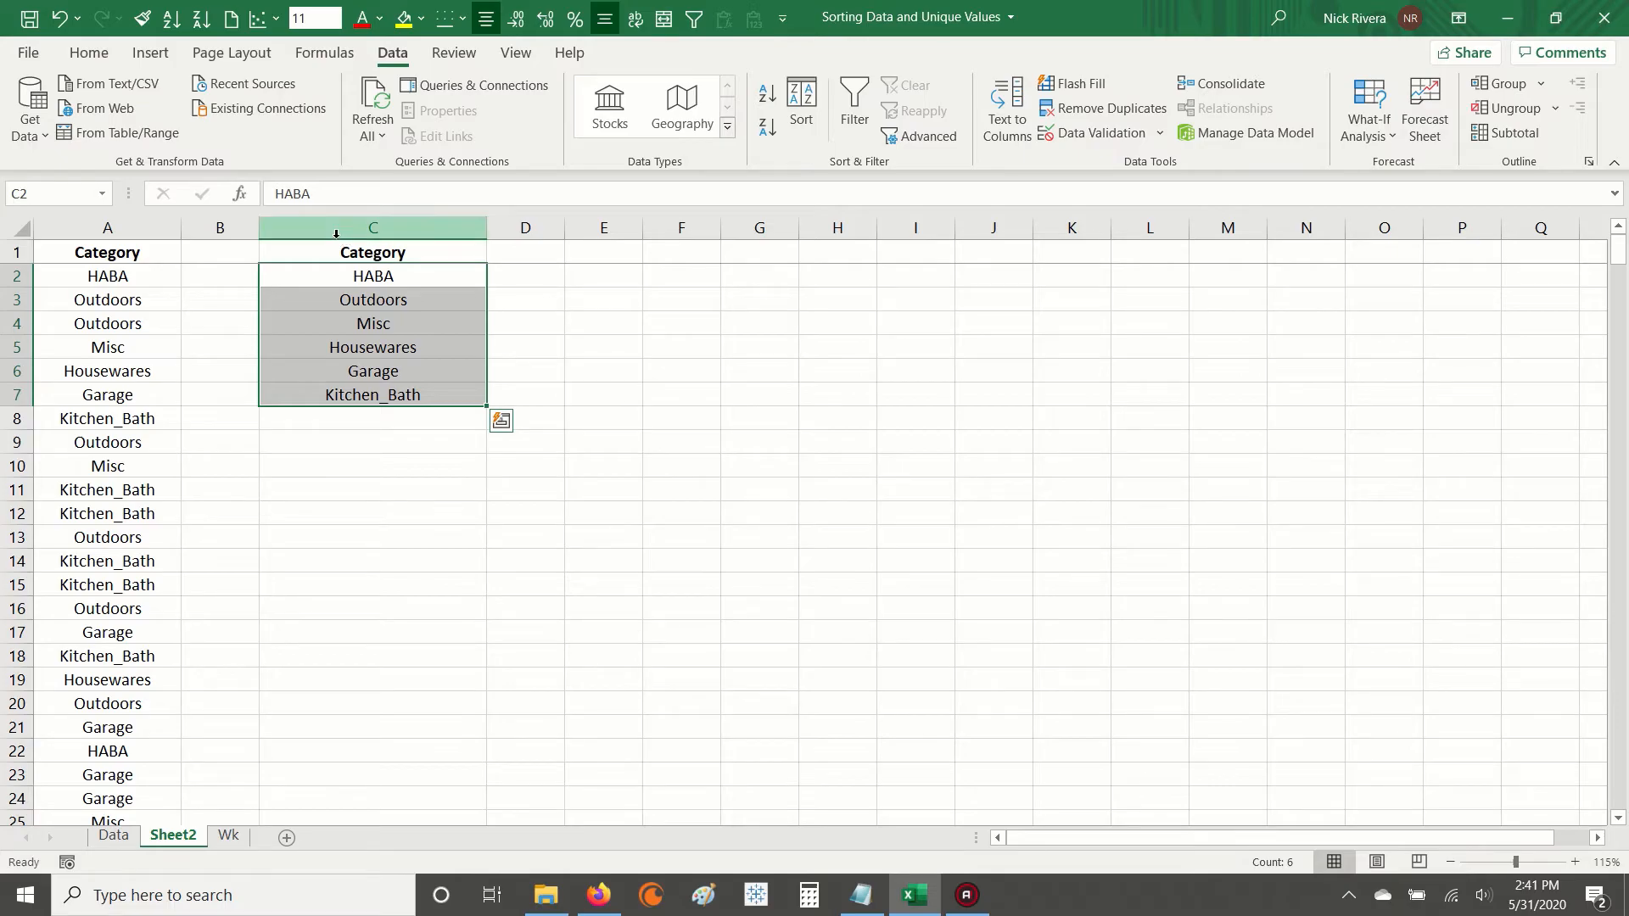
{"action": "left_click_drag", "start_coordinate": [333, 252], "coordinate": [339, 389]}
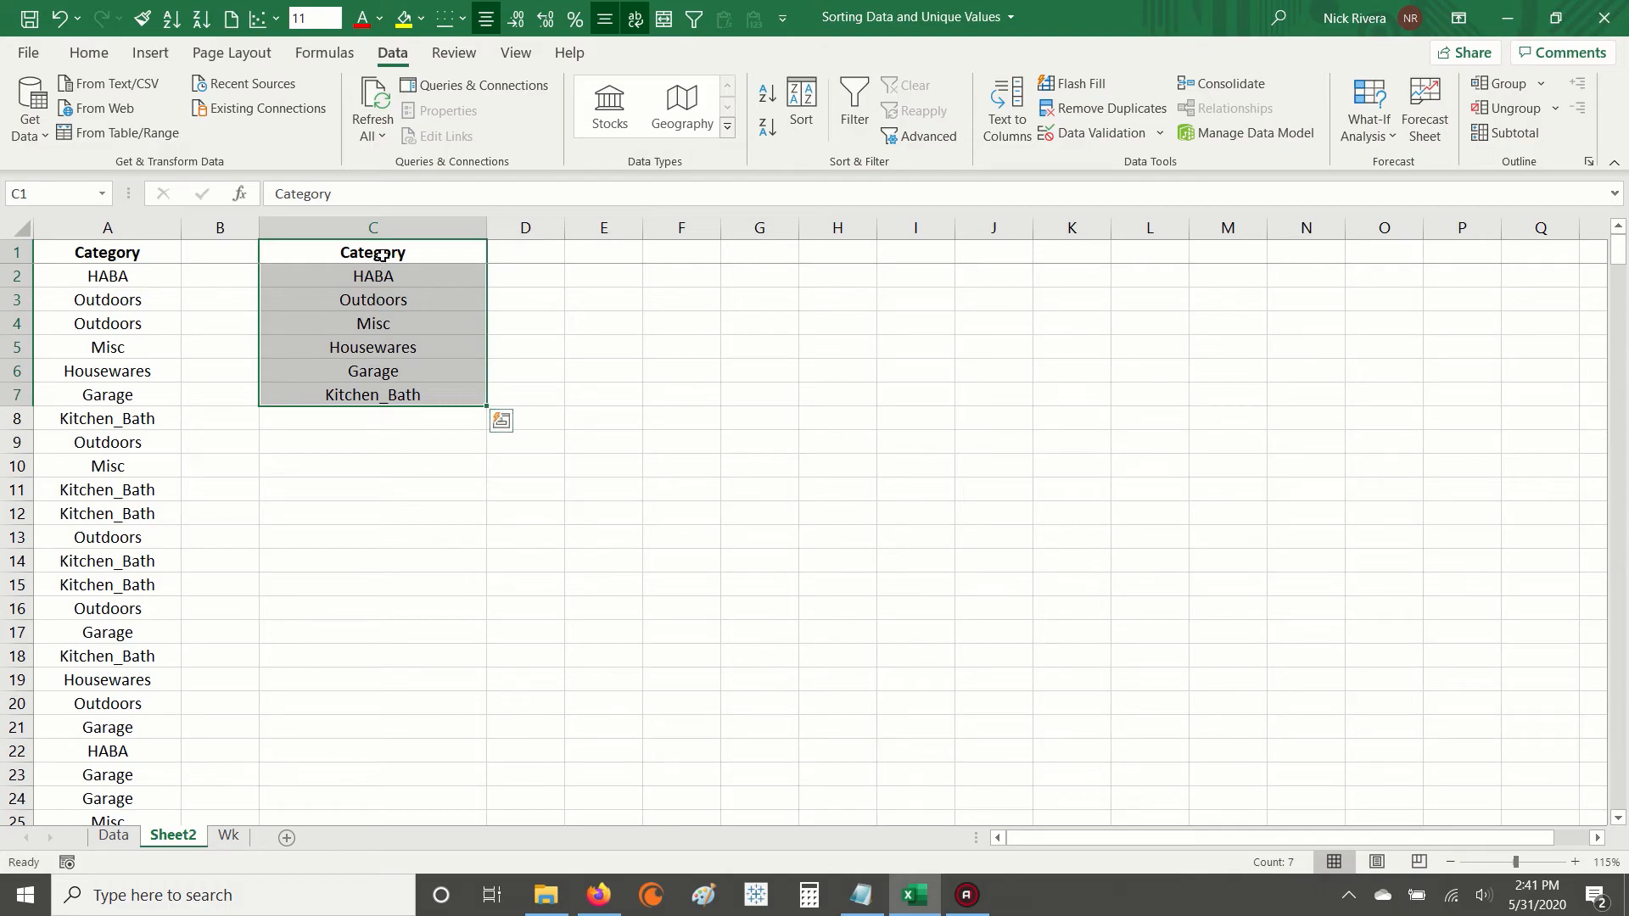
{"action": "left_click_drag", "start_coordinate": [376, 246], "coordinate": [376, 395]}
{"action": "left_click_drag", "start_coordinate": [407, 248], "coordinate": [391, 396]}
{"action": "left_click_drag", "start_coordinate": [384, 272], "coordinate": [437, 394]}
{"action": "left_click", "coordinate": [430, 280]}
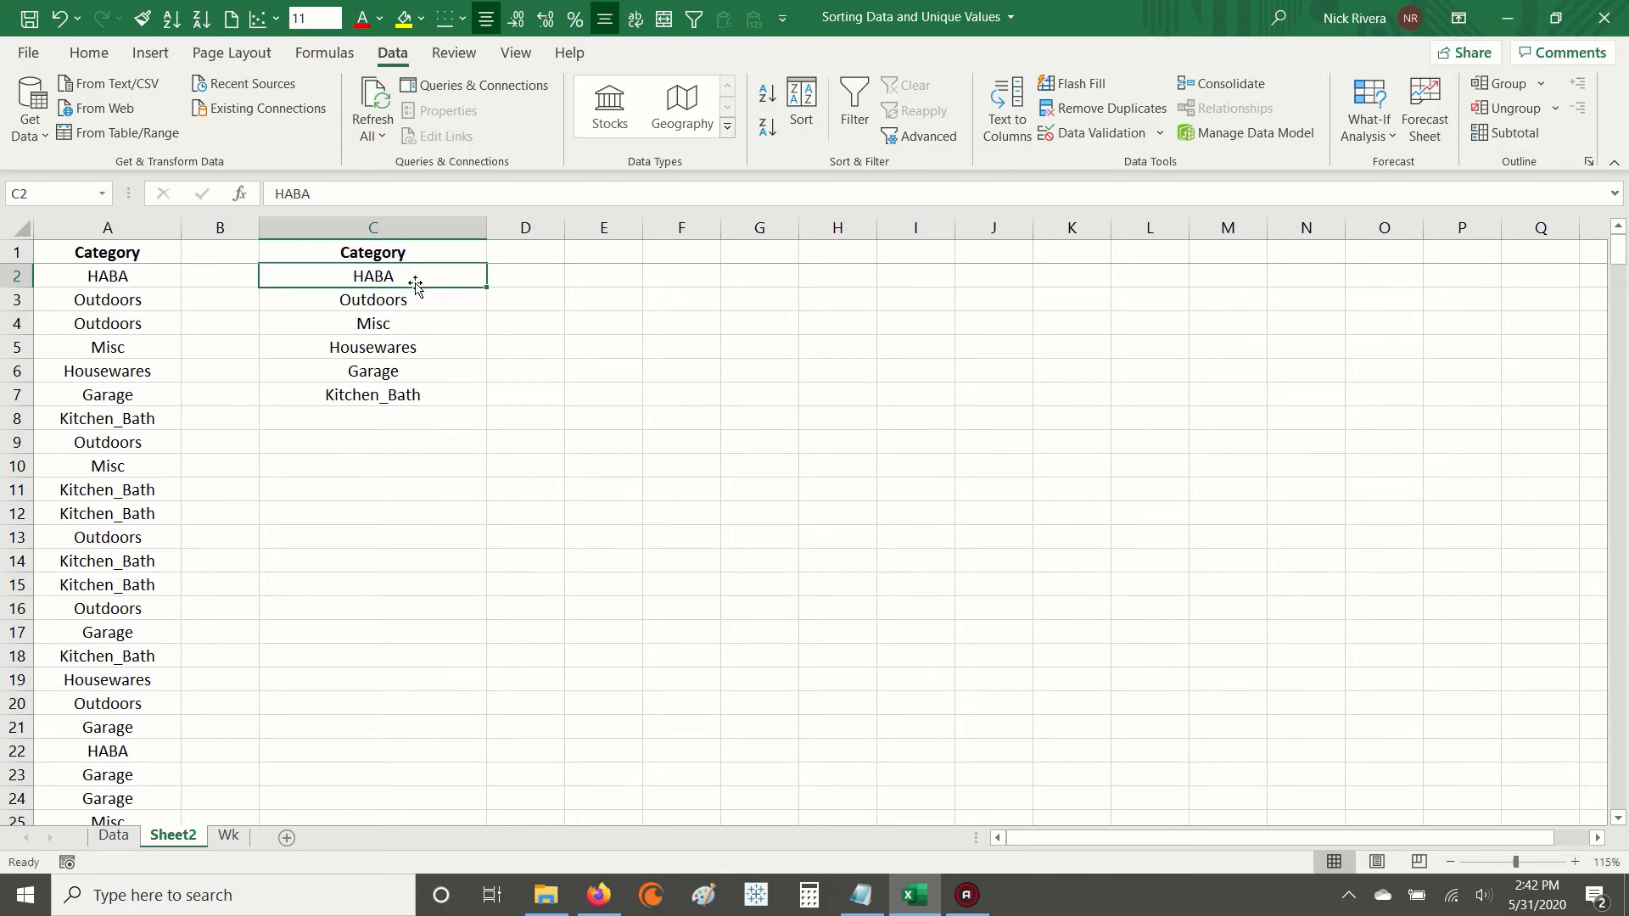
{"action": "left_click_drag", "start_coordinate": [422, 272], "coordinate": [419, 395]}
{"action": "left_click_drag", "start_coordinate": [411, 279], "coordinate": [425, 396]}
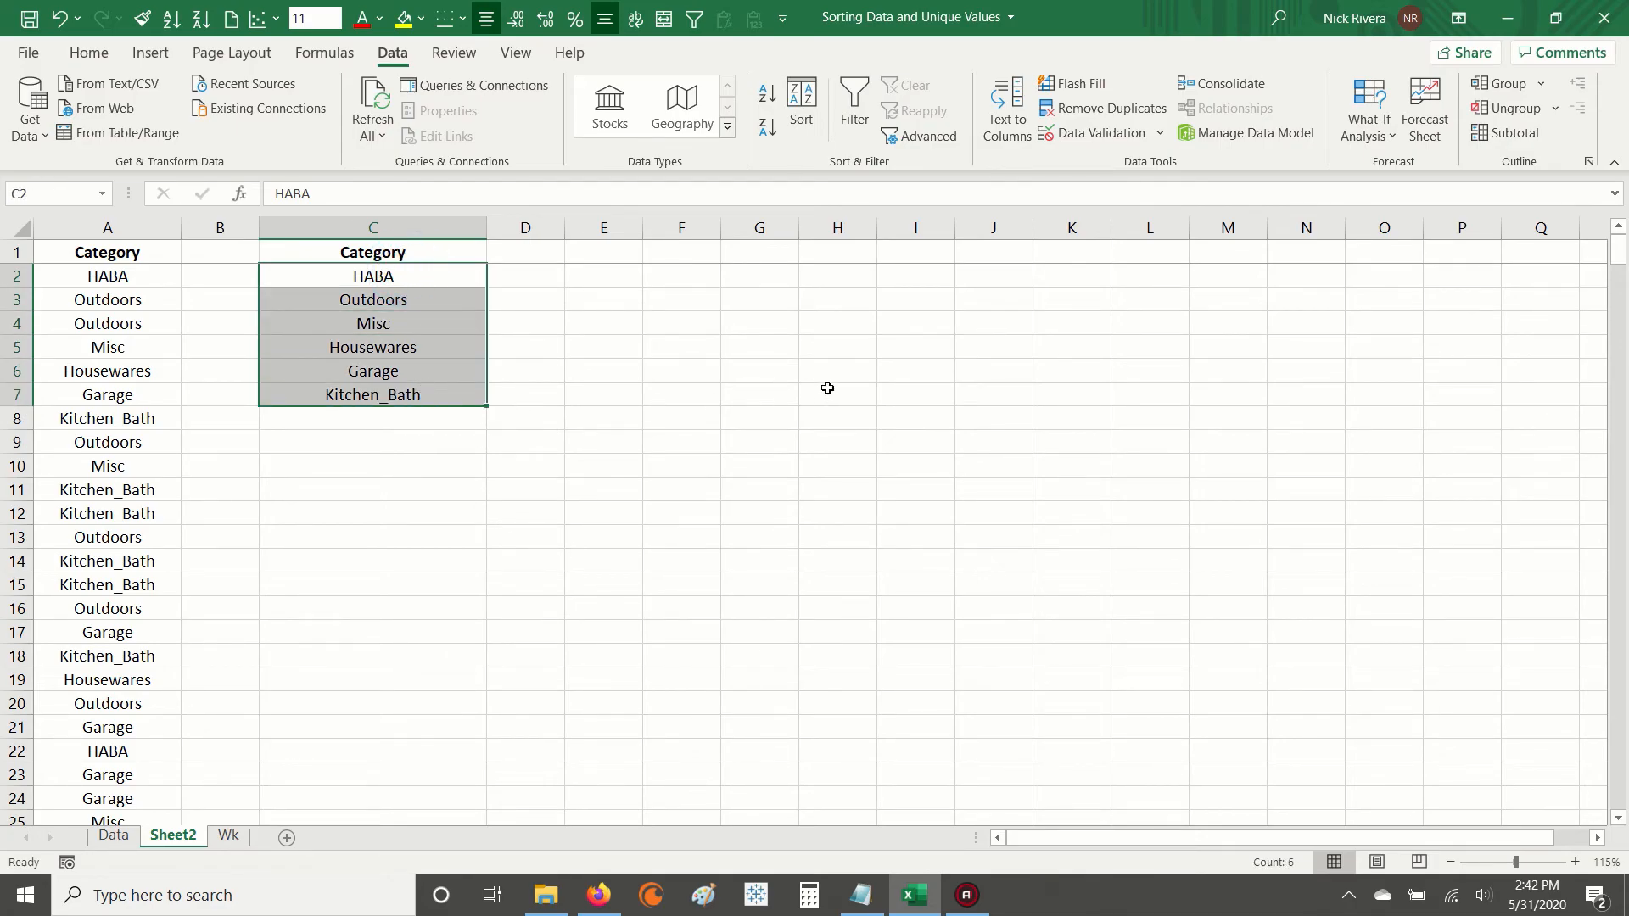
{"action": "left_click", "coordinate": [411, 268]}
{"action": "left_click_drag", "start_coordinate": [418, 297], "coordinate": [429, 392]}
Examine the category headings and the empty columns beside them on the Wk sheet, and return to the Data sheet.
{"action": "left_click", "coordinate": [227, 837]}
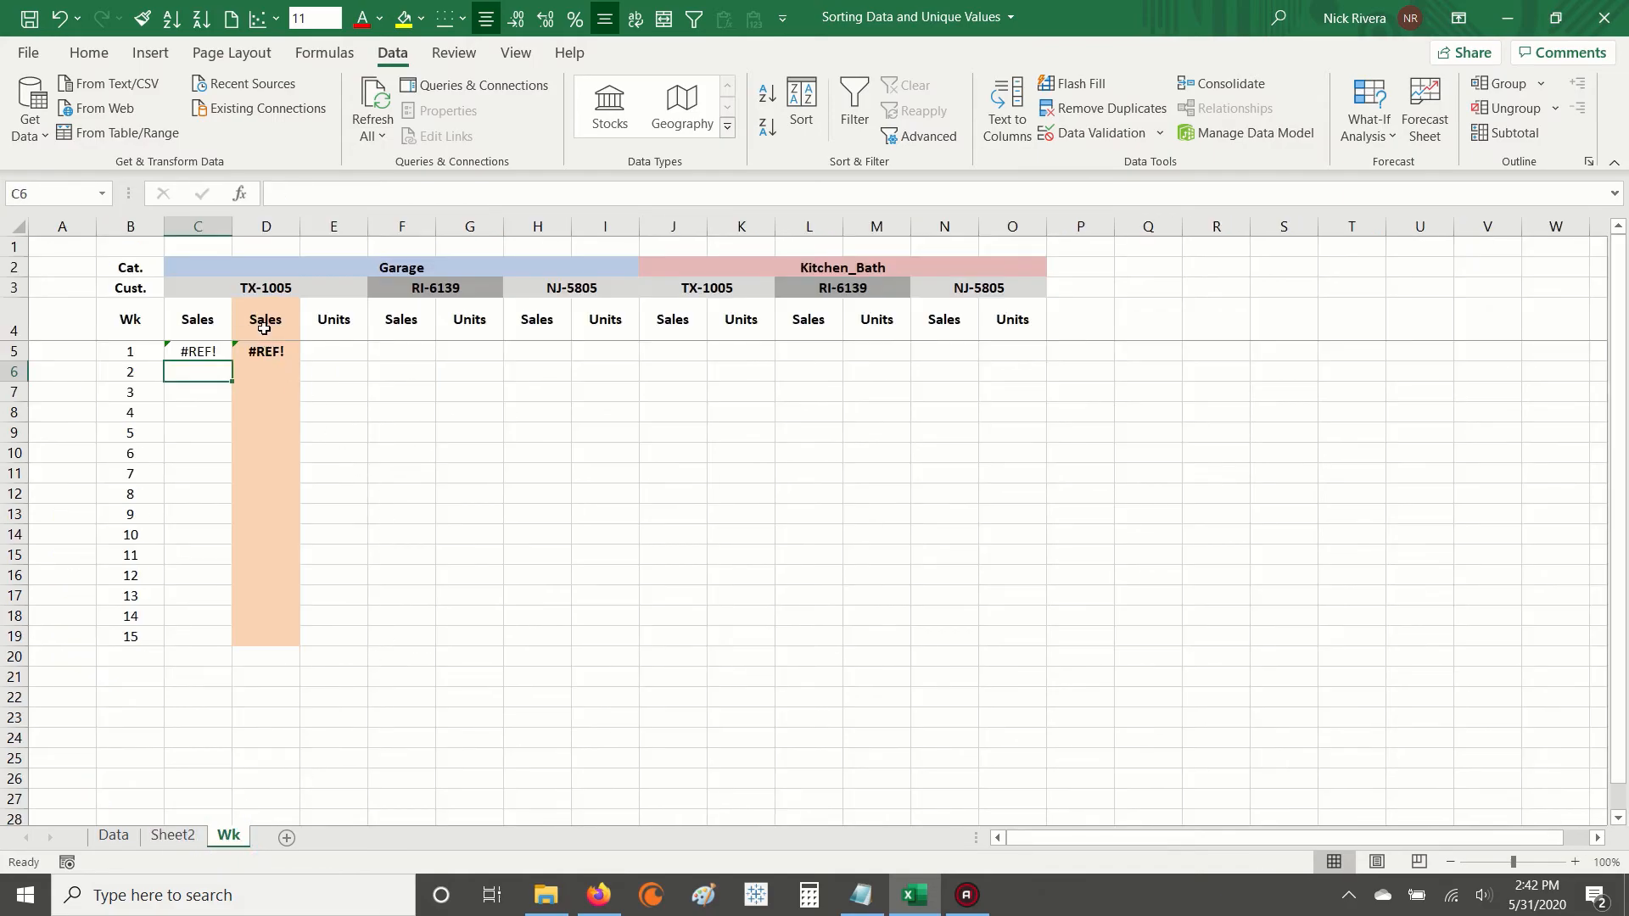
{"action": "left_click_drag", "start_coordinate": [194, 266], "coordinate": [592, 266]}
{"action": "left_click_drag", "start_coordinate": [180, 266], "coordinate": [1014, 269]}
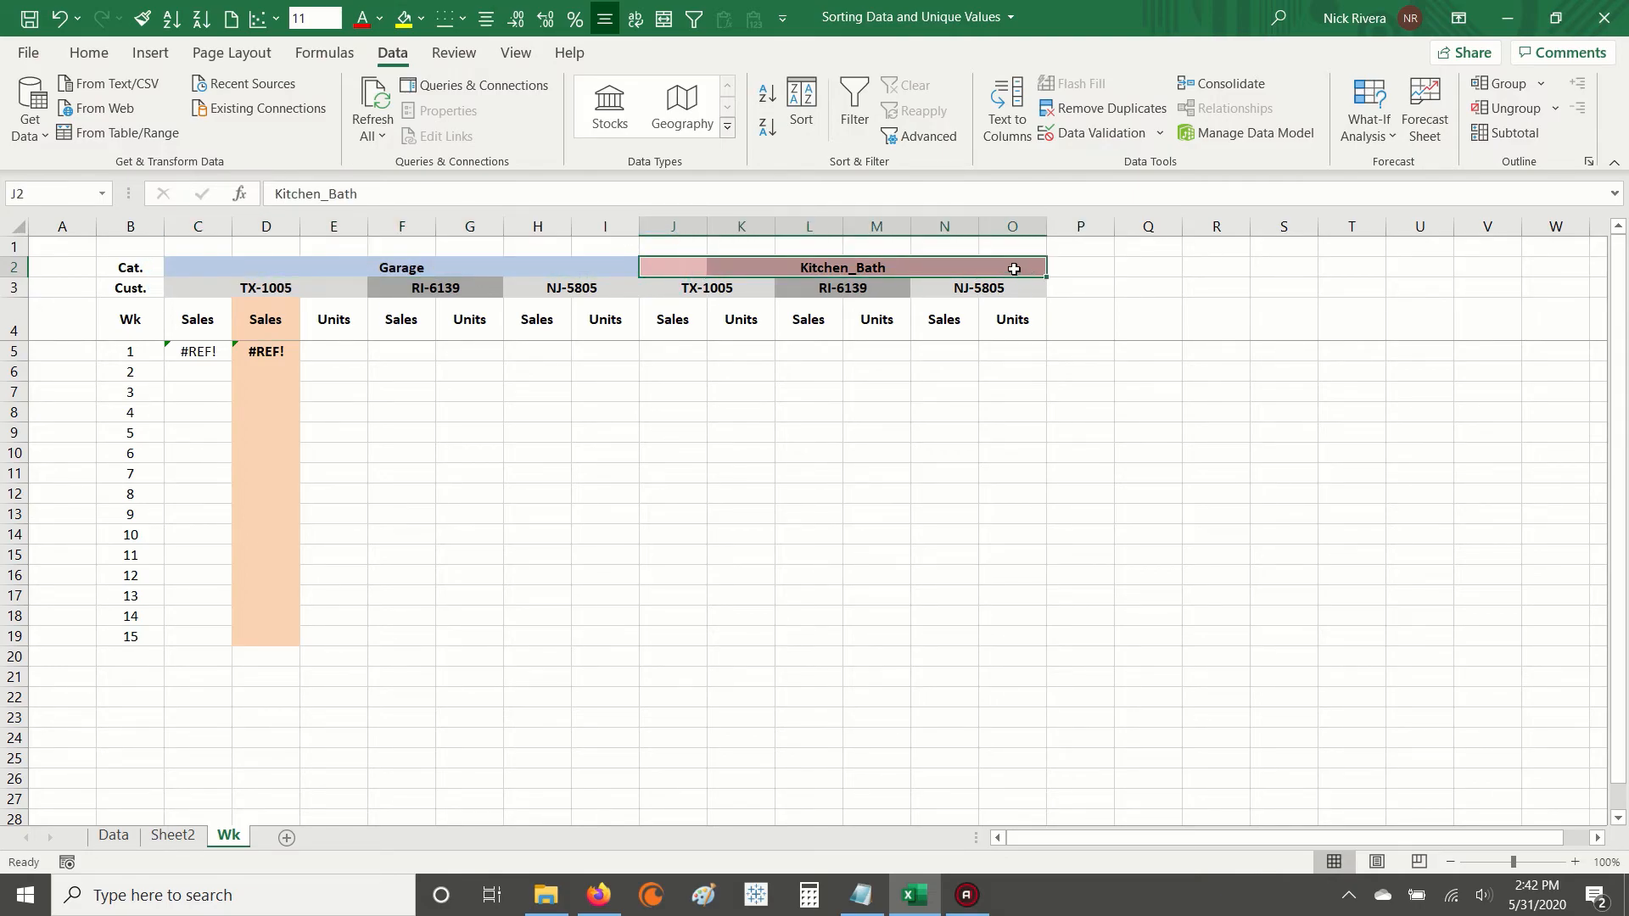
{"action": "left_click_drag", "start_coordinate": [1148, 843], "coordinate": [1222, 847]}
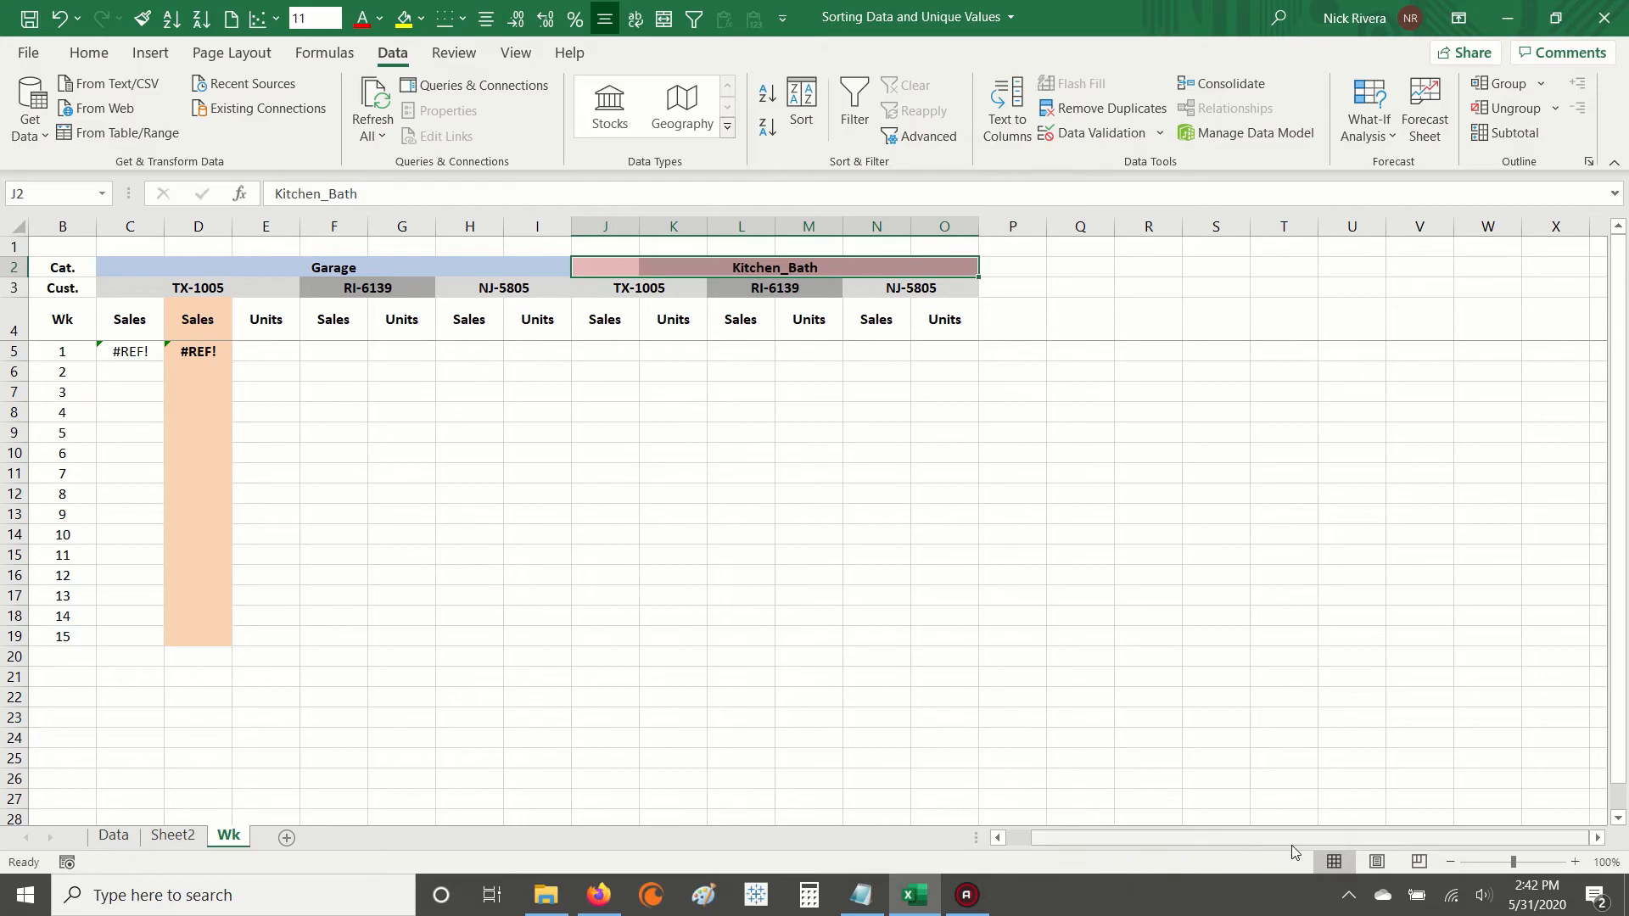
{"action": "left_click", "coordinate": [1599, 840]}
{"action": "left_click", "coordinate": [1599, 841]}
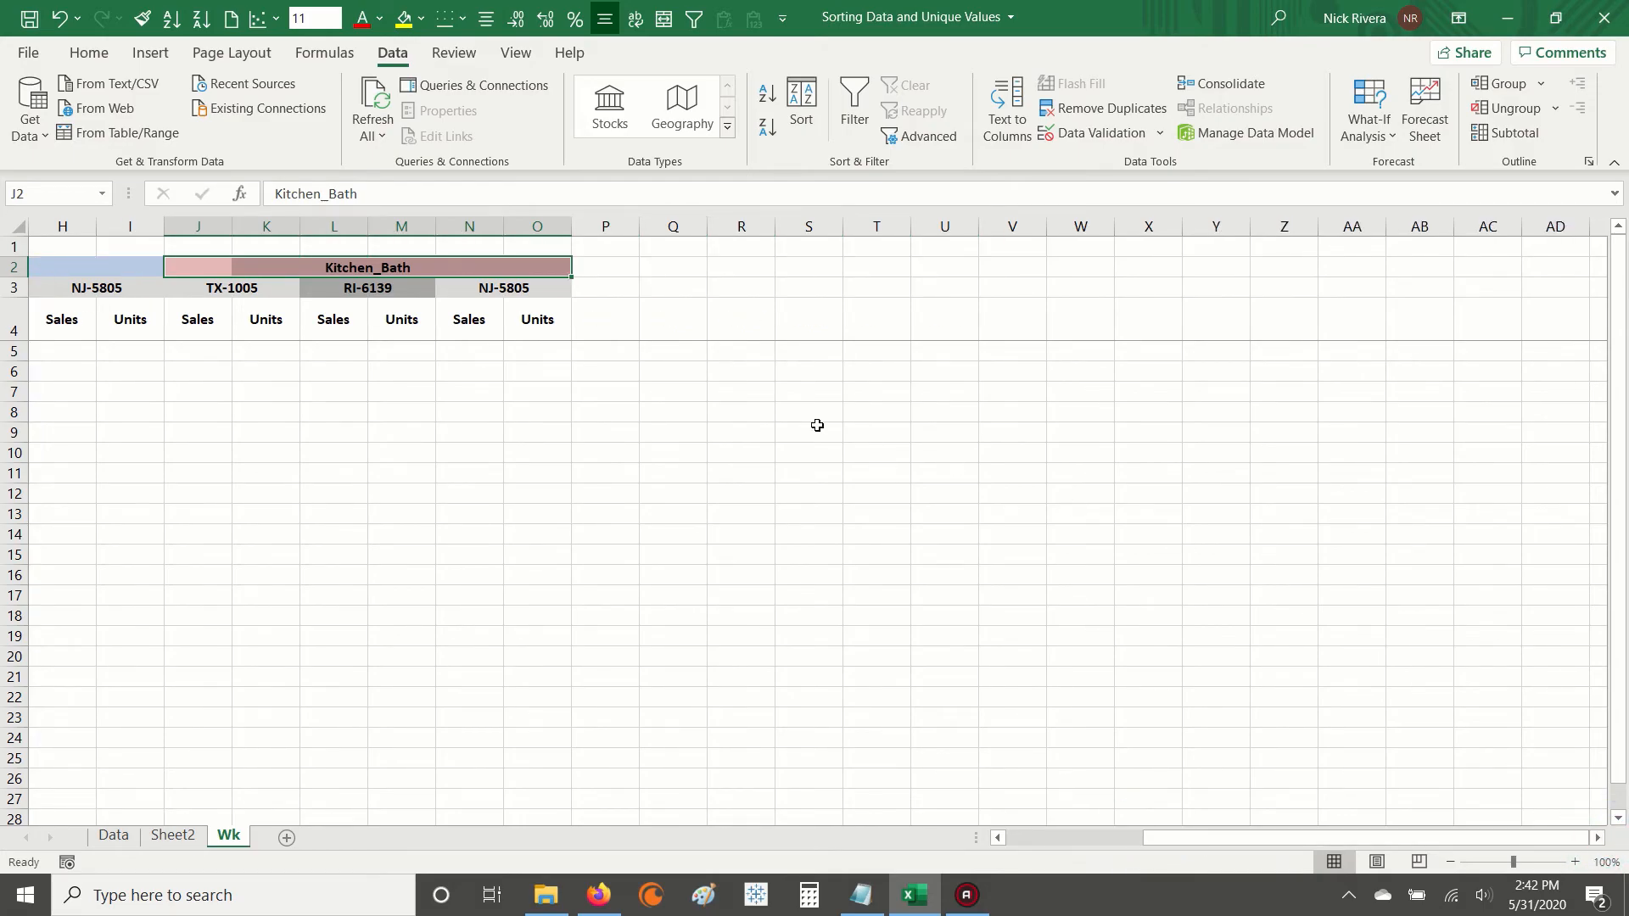
{"action": "left_click_drag", "start_coordinate": [606, 272], "coordinate": [1592, 287]}
{"action": "left_click_drag", "start_coordinate": [1415, 840], "coordinate": [1017, 843]}
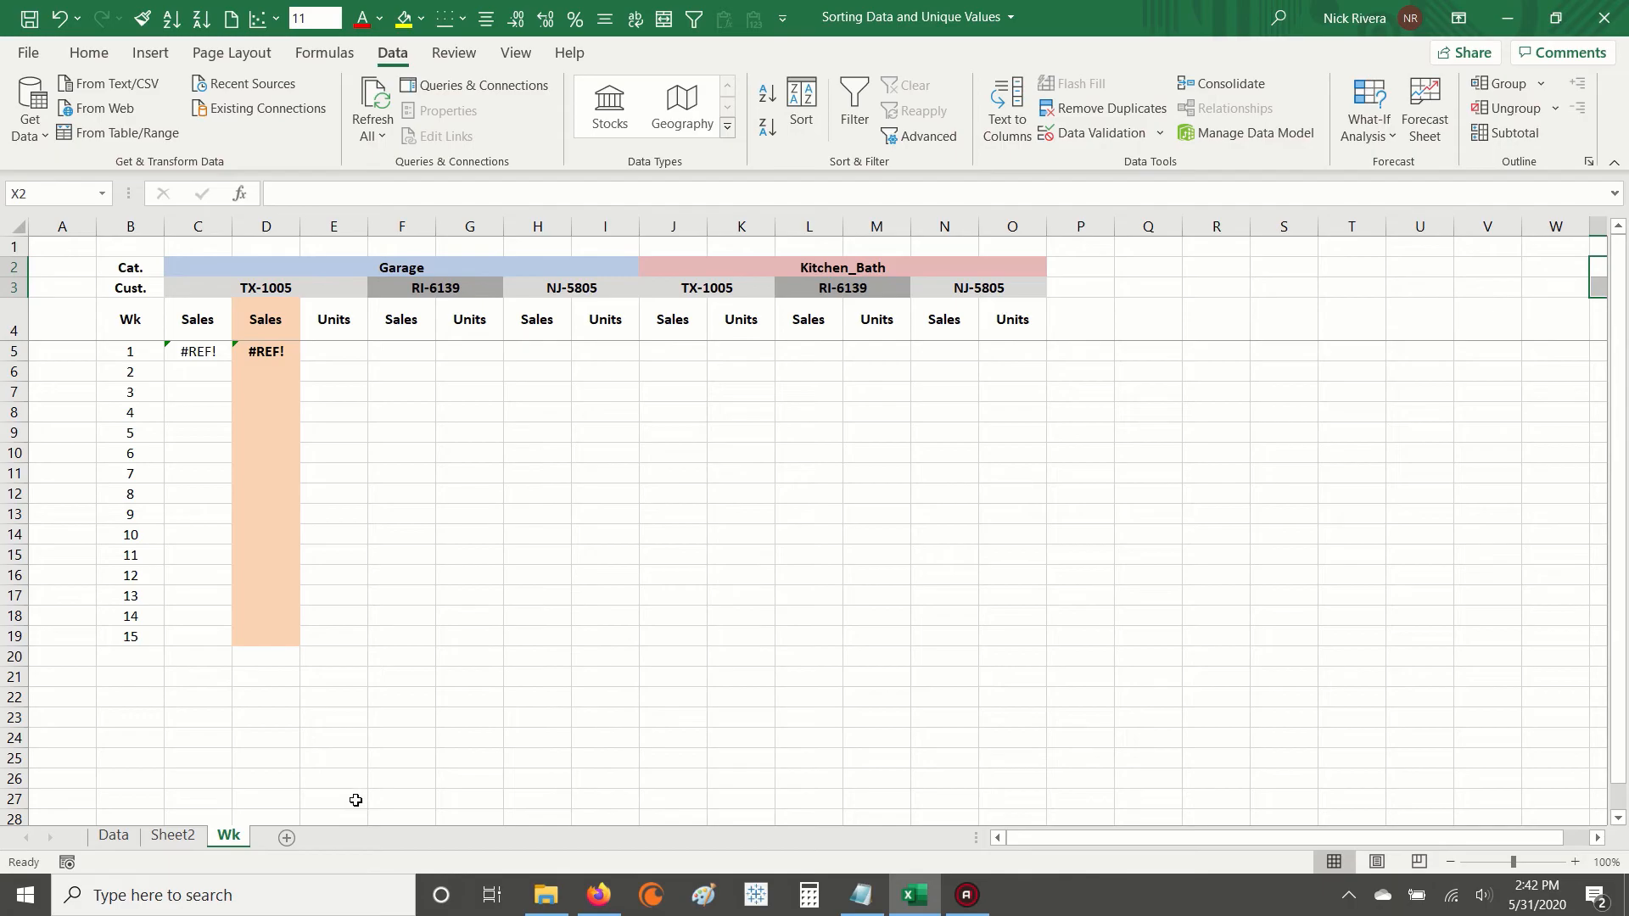
{"action": "left_click", "coordinate": [172, 836]}
{"action": "left_click", "coordinate": [117, 836]}
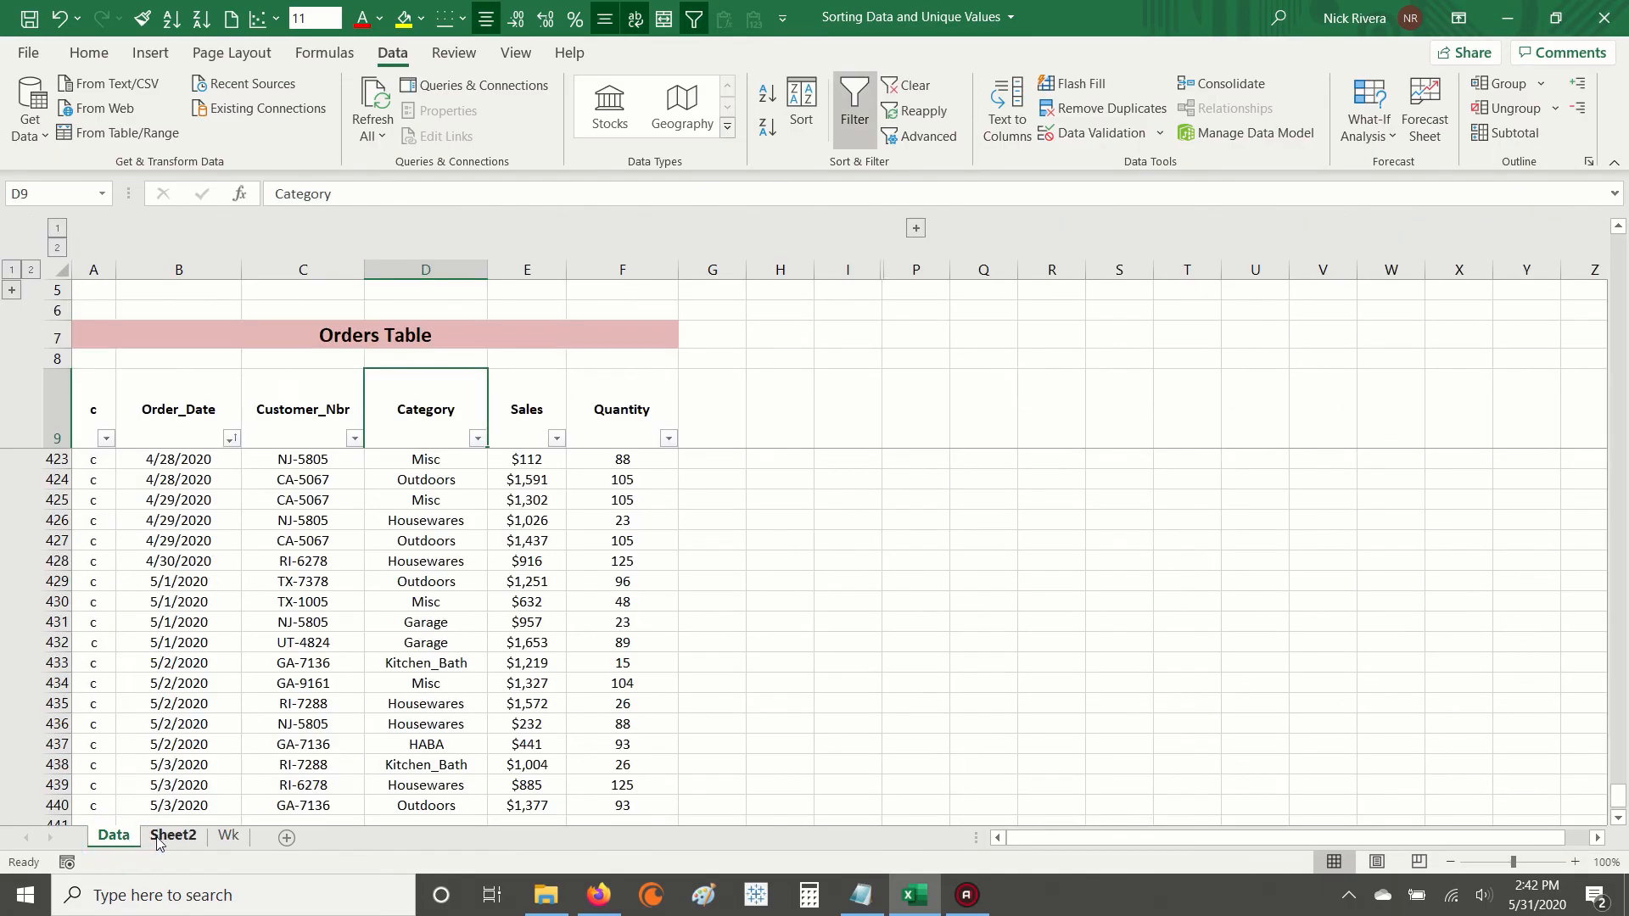
Compare the unique categories in C2:C7 on Sheet2 with the full category list in column A.
{"action": "left_click", "coordinate": [166, 836]}
{"action": "left_click", "coordinate": [364, 276]}
{"action": "left_click_drag", "start_coordinate": [365, 276], "coordinate": [369, 393]}
{"action": "left_click_drag", "start_coordinate": [113, 273], "coordinate": [110, 680]}
{"action": "left_click_drag", "start_coordinate": [374, 276], "coordinate": [386, 393]}
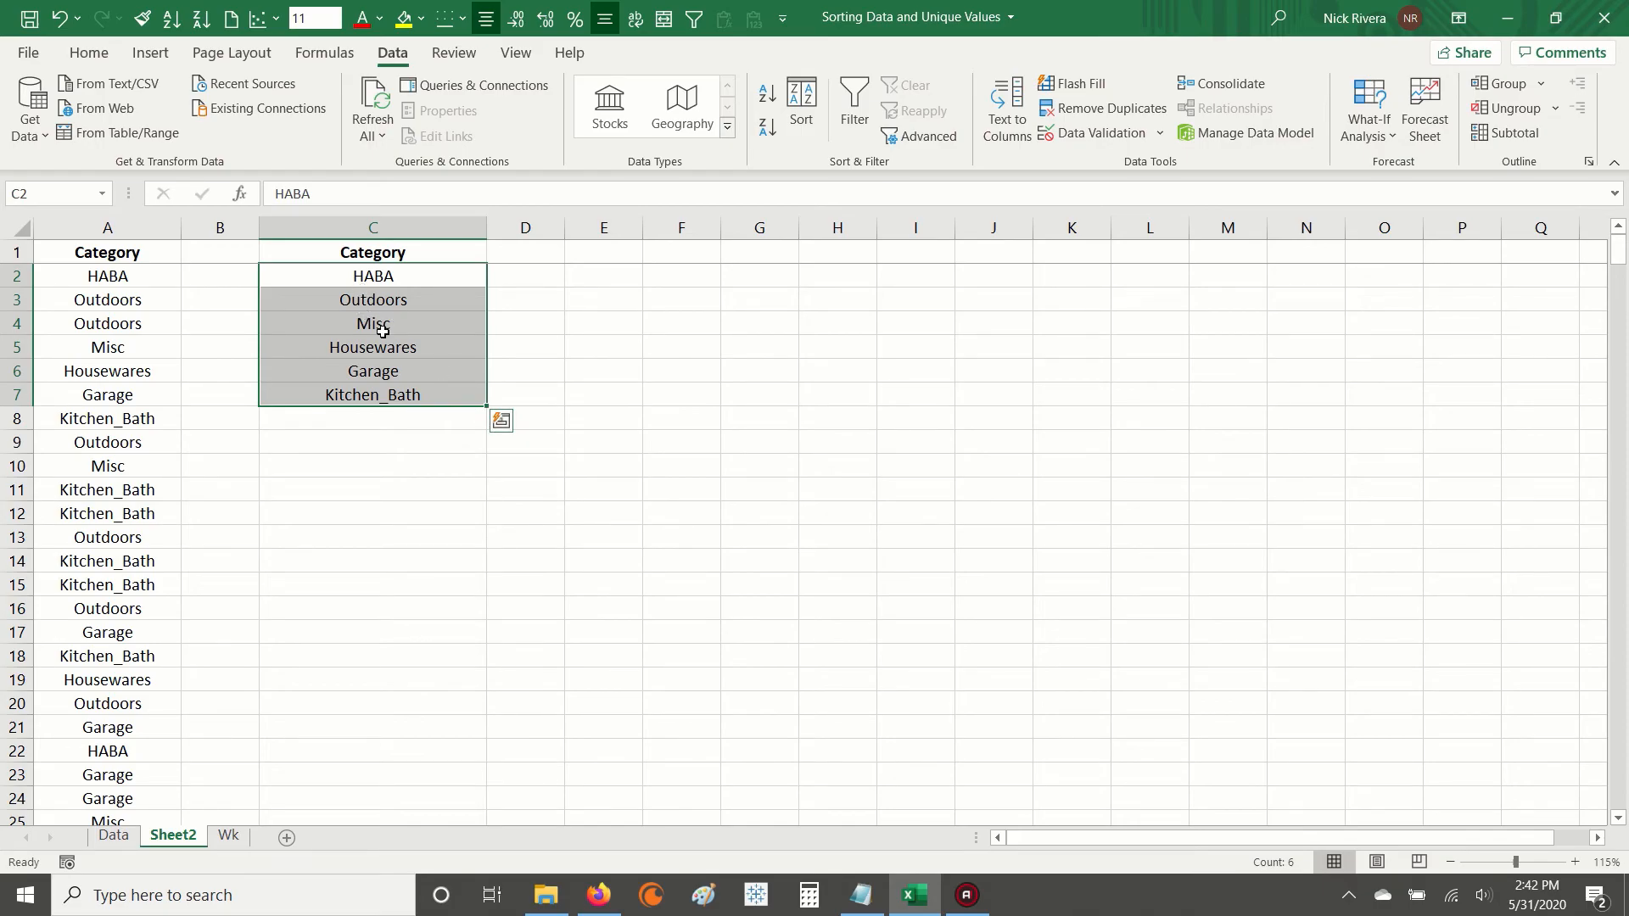
Examine the Wk sheet's category row, week numbers and Sales and Units columns across the report layout.
{"action": "left_click", "coordinate": [230, 836]}
{"action": "left_click", "coordinate": [180, 266]}
{"action": "left_click_drag", "start_coordinate": [209, 274], "coordinate": [1542, 269]}
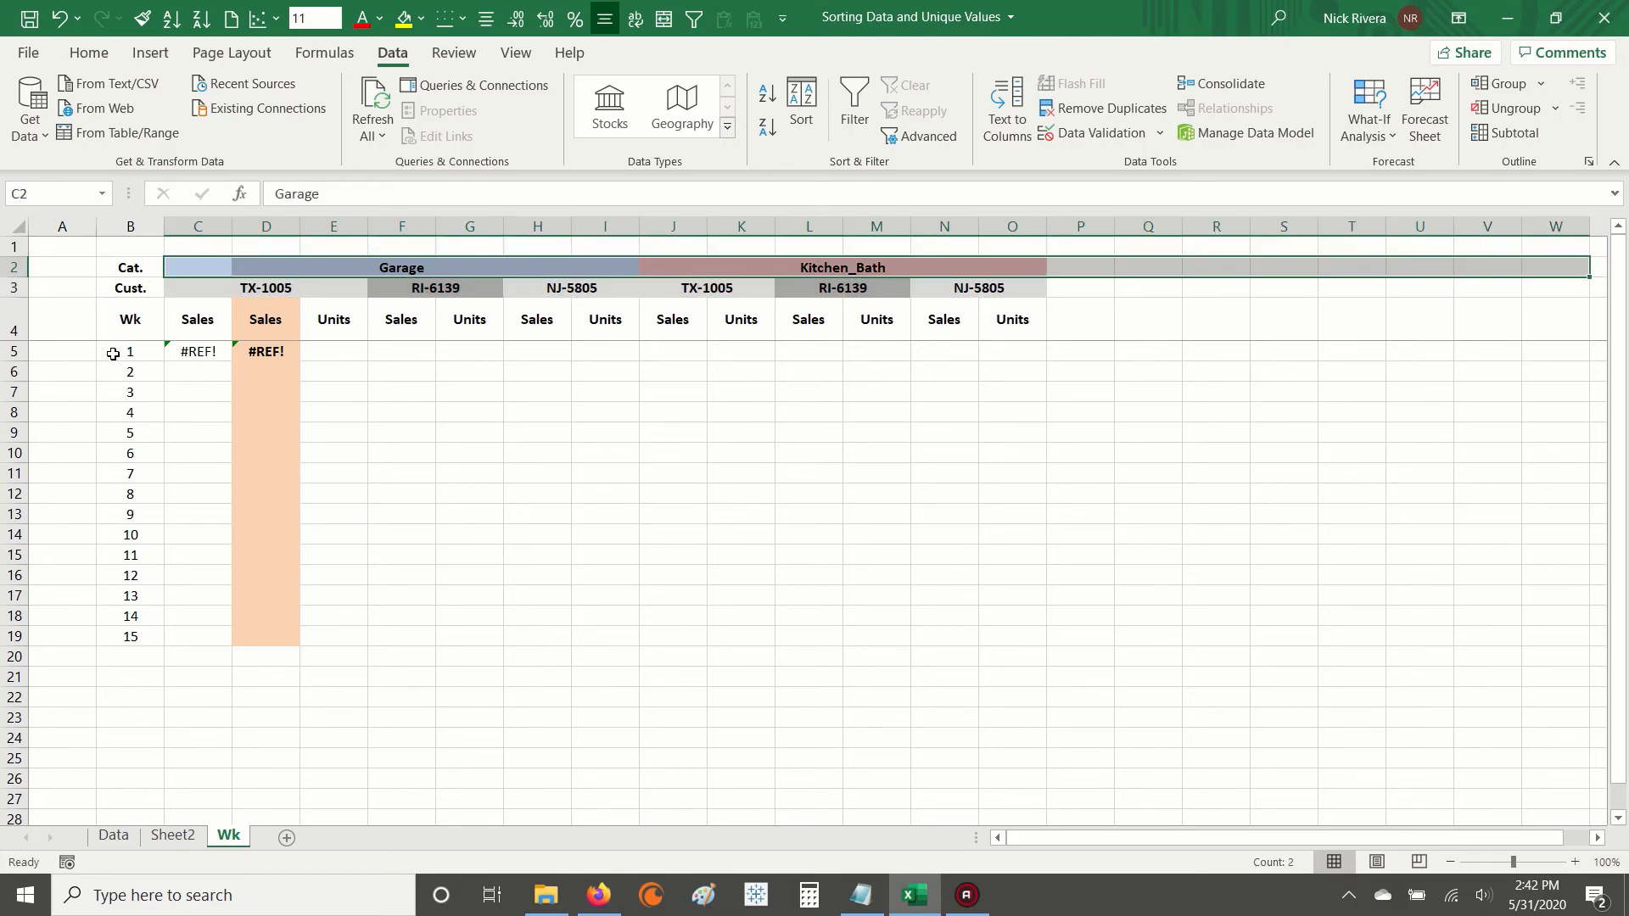
{"action": "left_click_drag", "start_coordinate": [132, 350], "coordinate": [156, 675]}
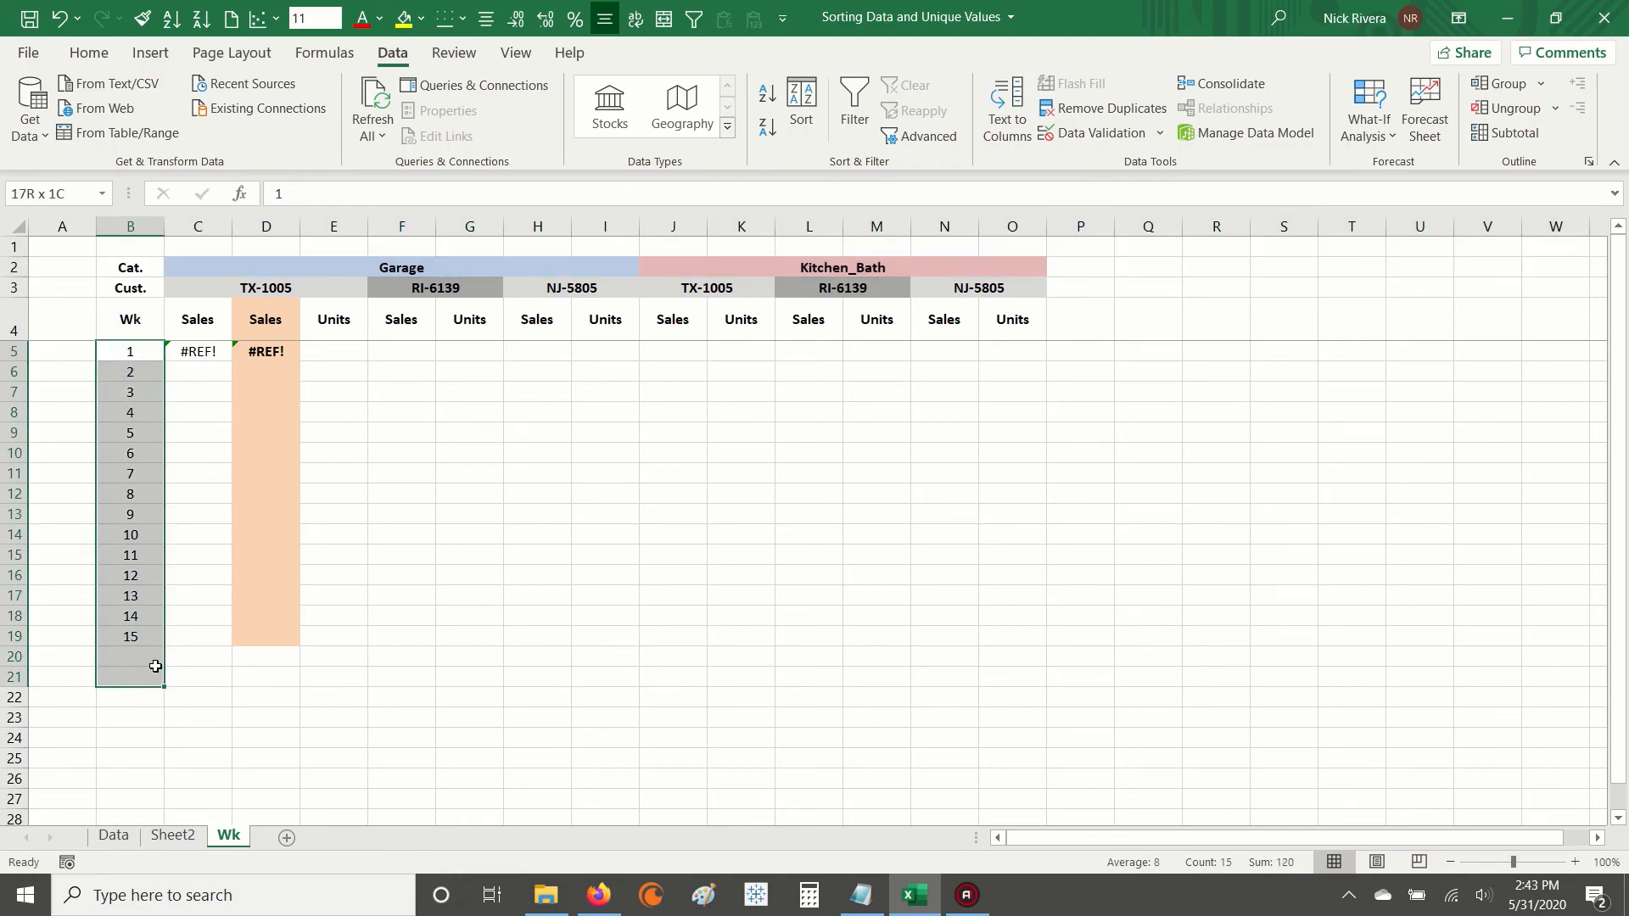
{"action": "left_click", "coordinate": [205, 322]}
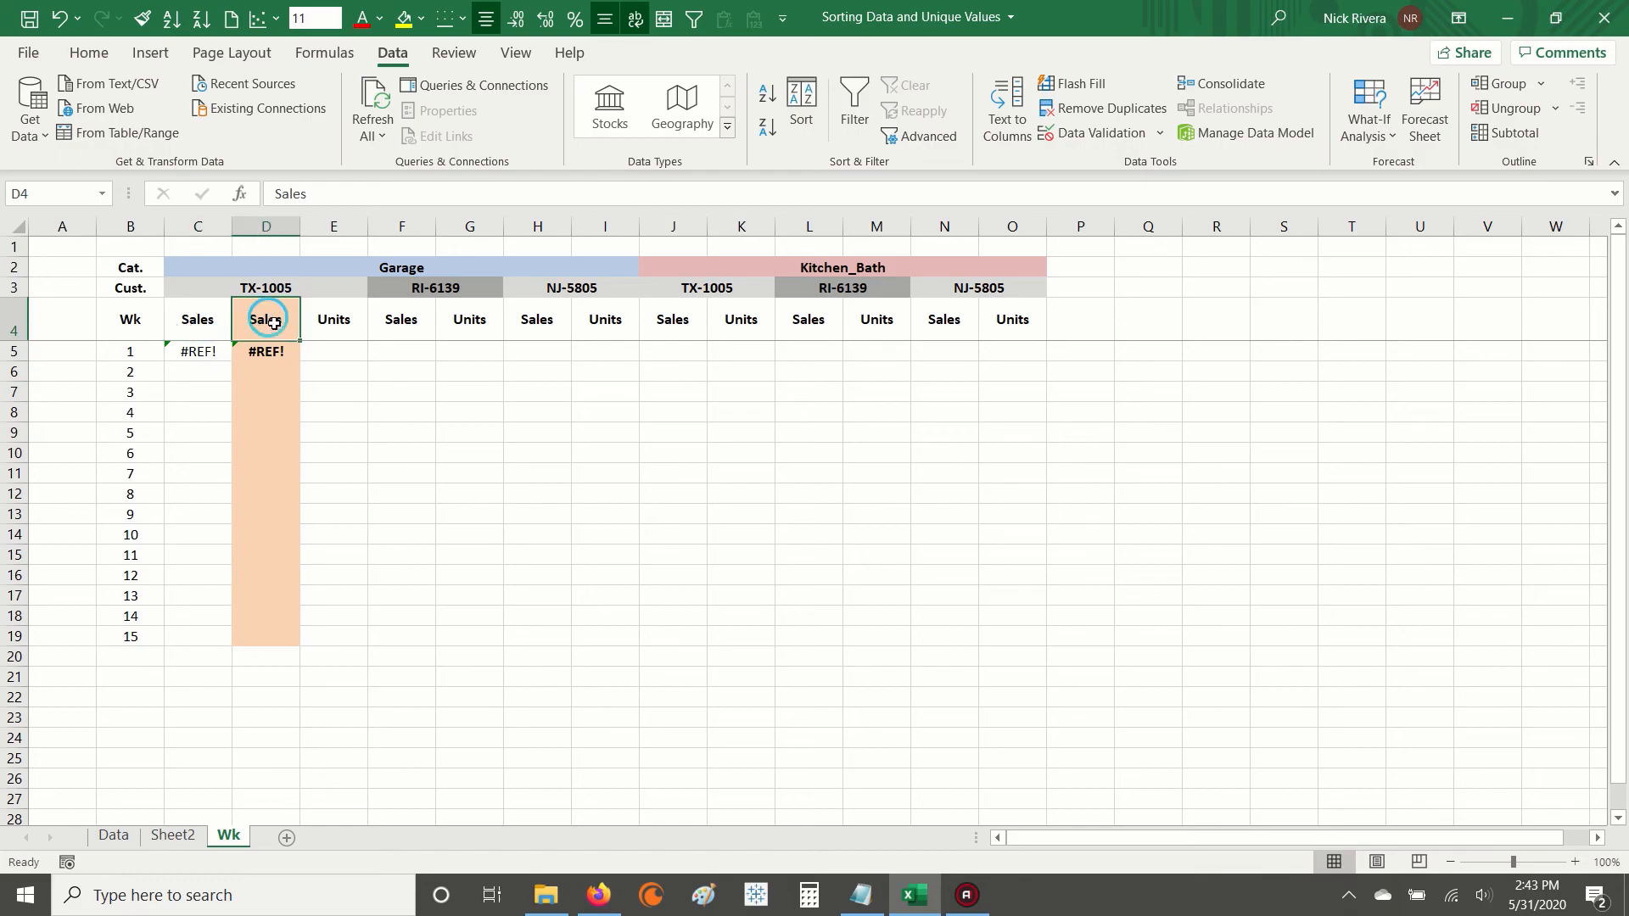
{"action": "left_click_drag", "start_coordinate": [199, 227], "coordinate": [1094, 299]}
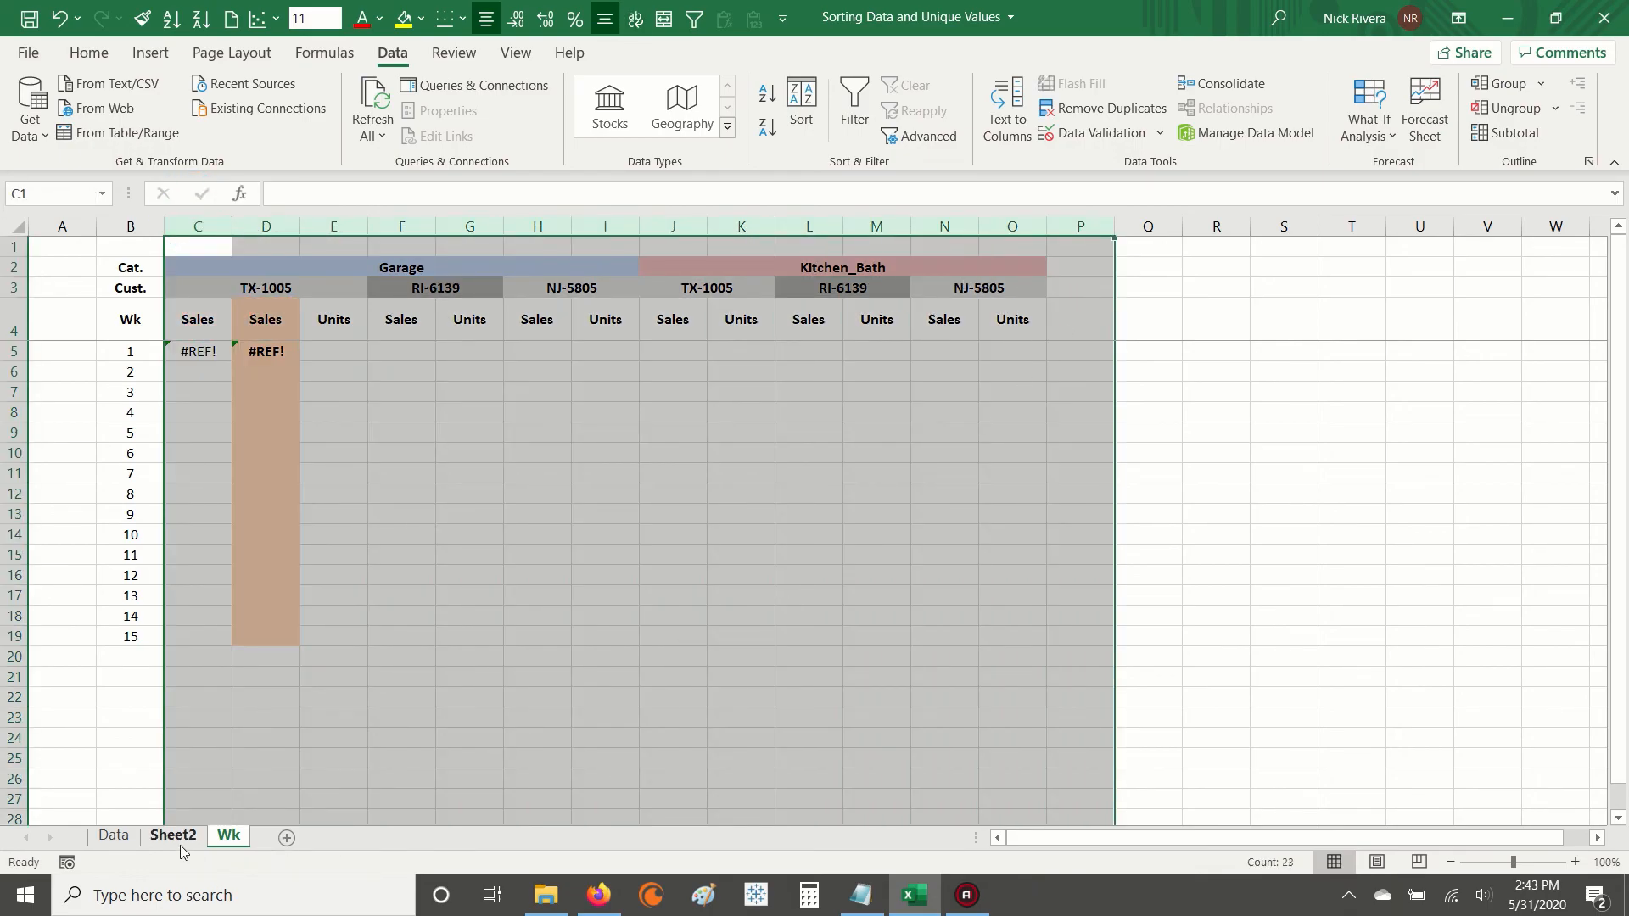
Revisit the Orders Table on the Data sheet and review the start of the unique category list on Sheet2.
{"action": "left_click", "coordinate": [114, 836]}
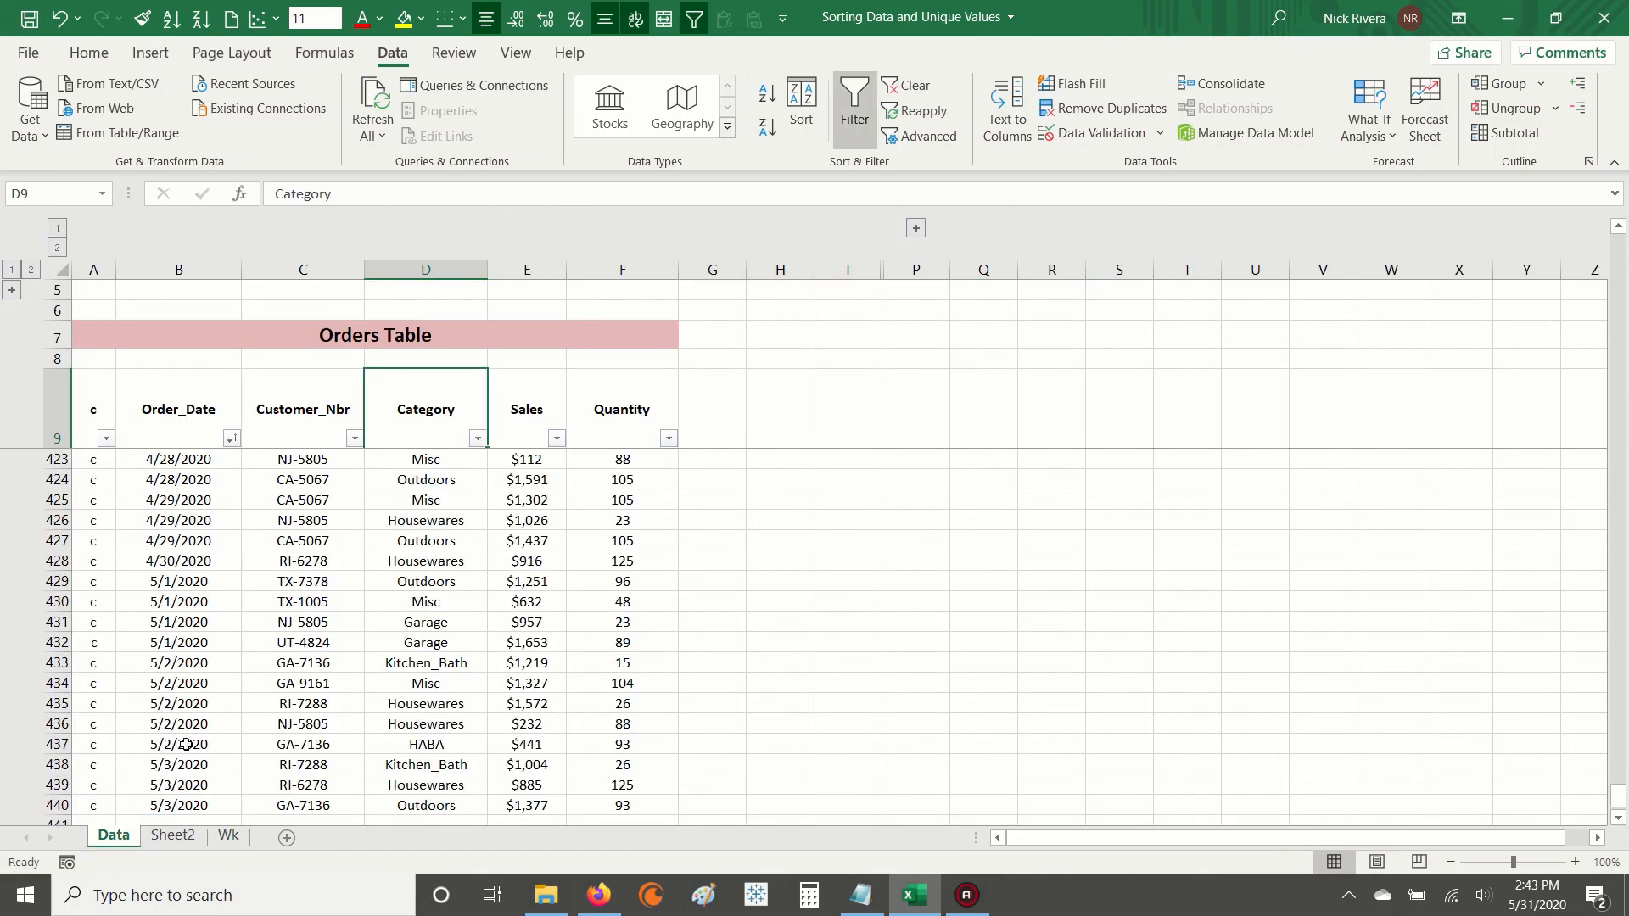
{"action": "left_click", "coordinate": [173, 836]}
{"action": "left_click_drag", "start_coordinate": [415, 246], "coordinate": [408, 313]}
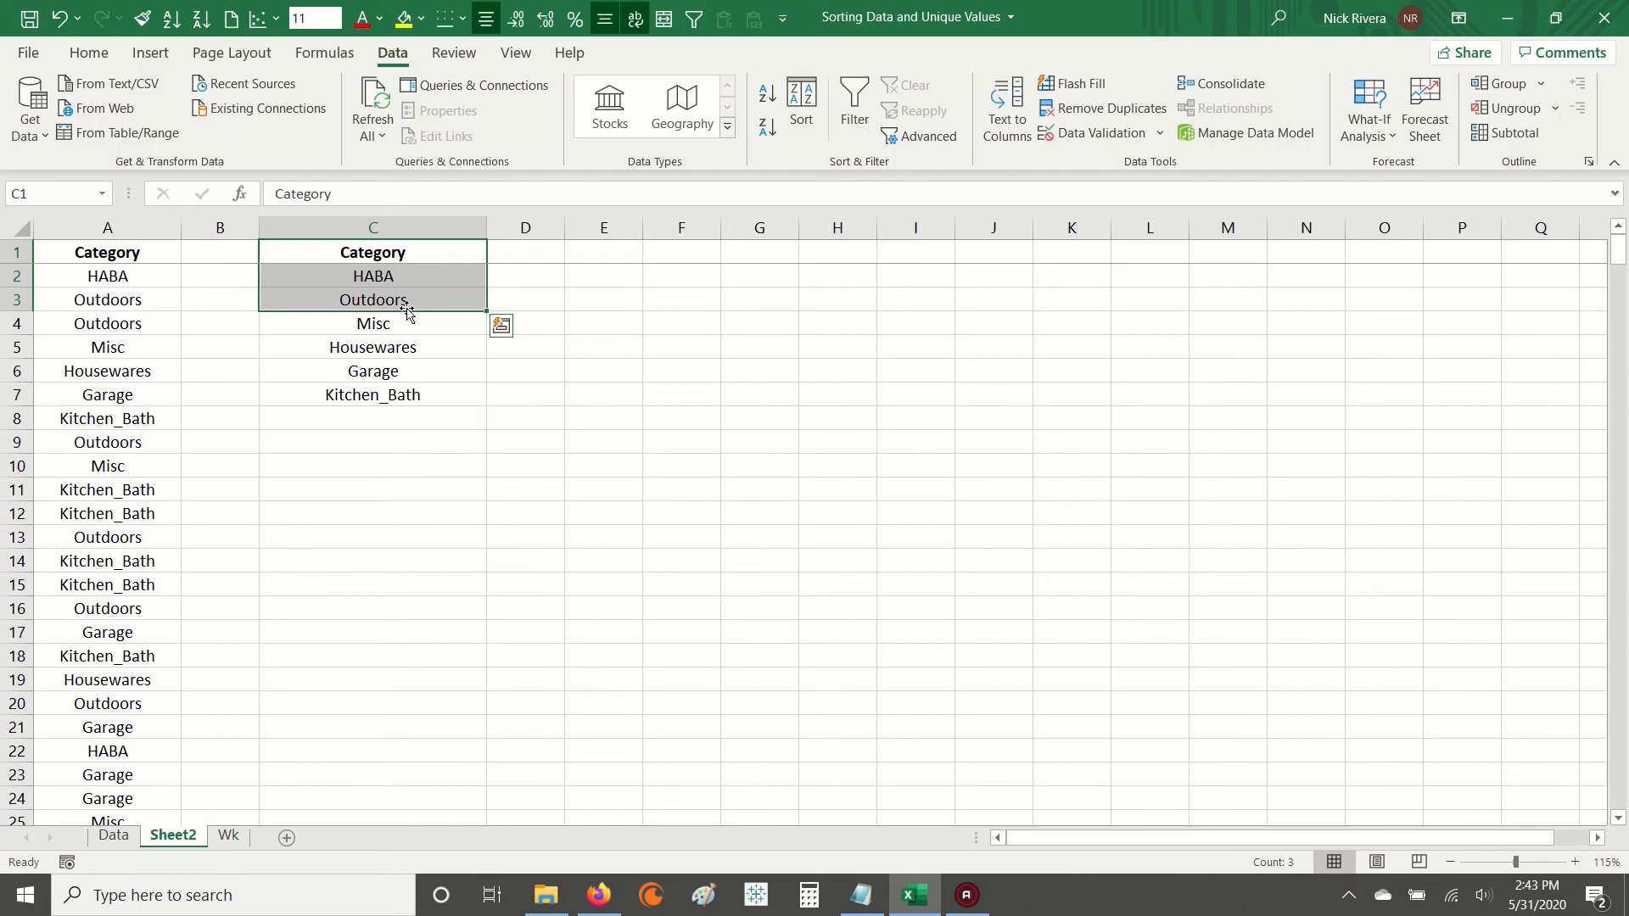